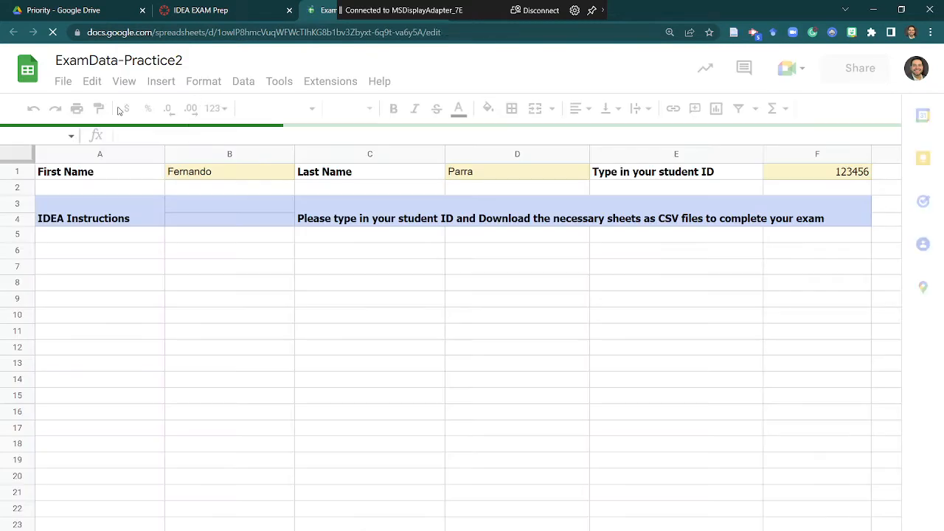
- Download the ExamData-Practice2 spreadsheet as a Microsoft Excel (.xlsx) file
left_click(63, 81)
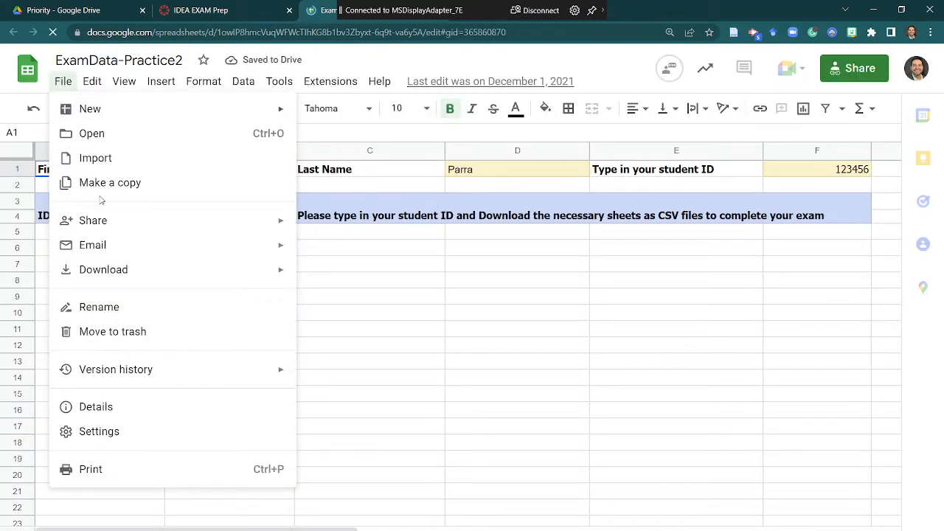
mouse_move(125, 270)
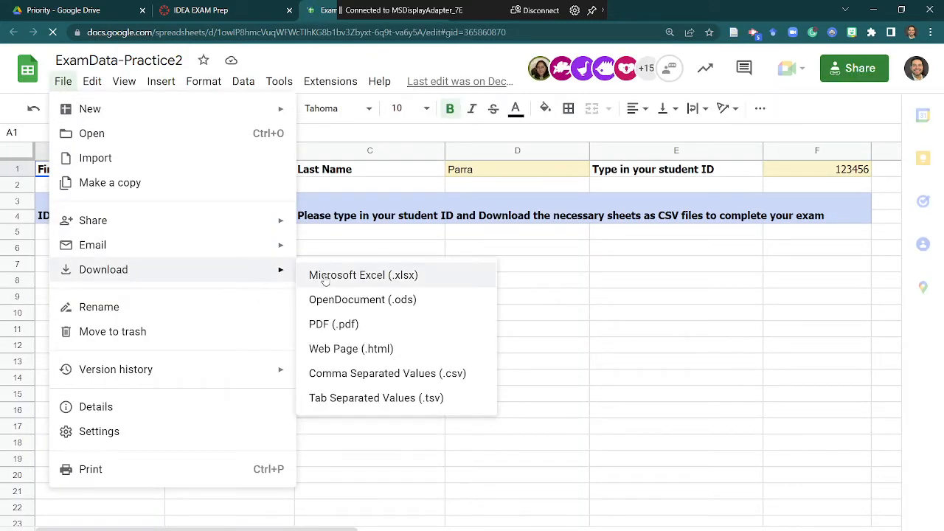
left_click(322, 275)
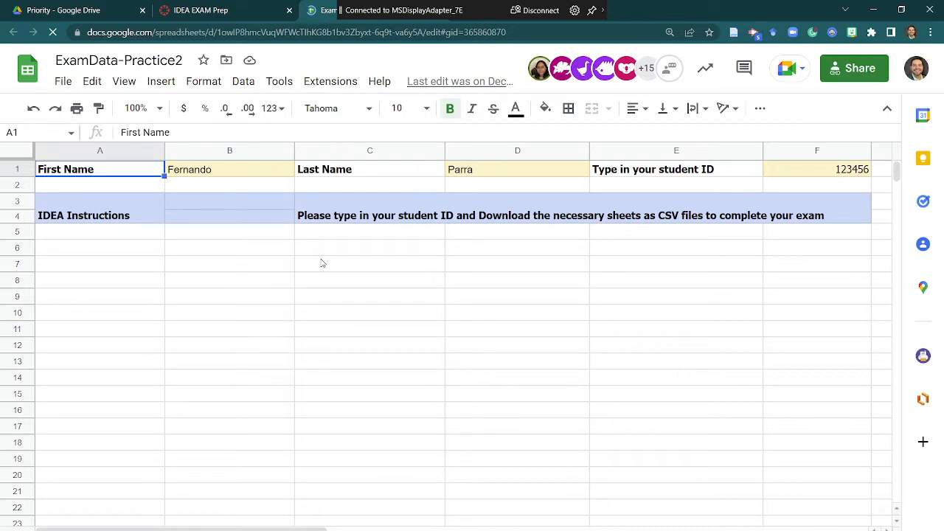
- Bring up the IDEA EXAM Prep assignment page to read the practice questions and deliverables
key("alt+Tab")
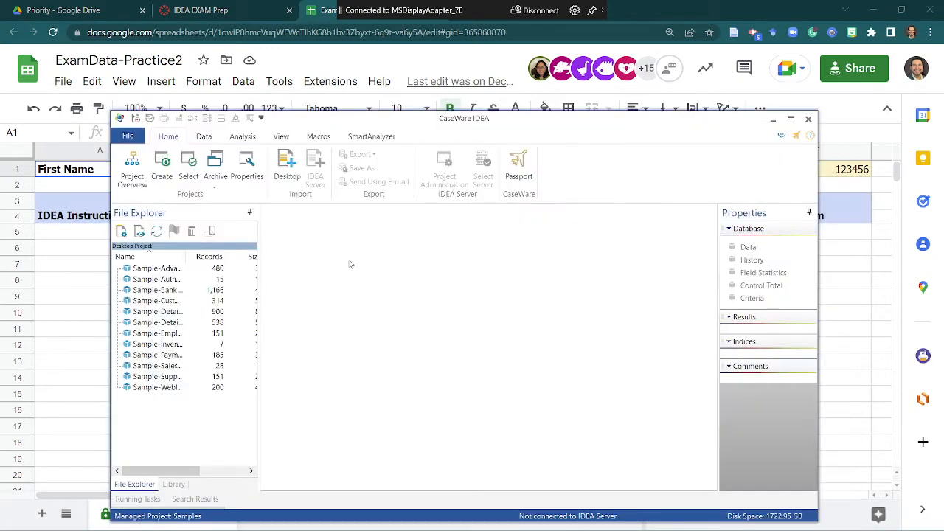
key("alt+Tab")
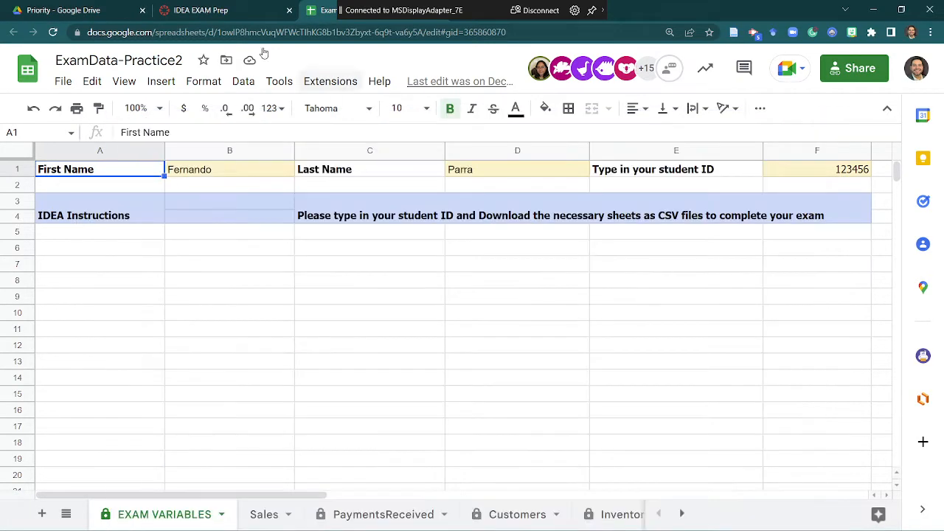
left_click(201, 10)
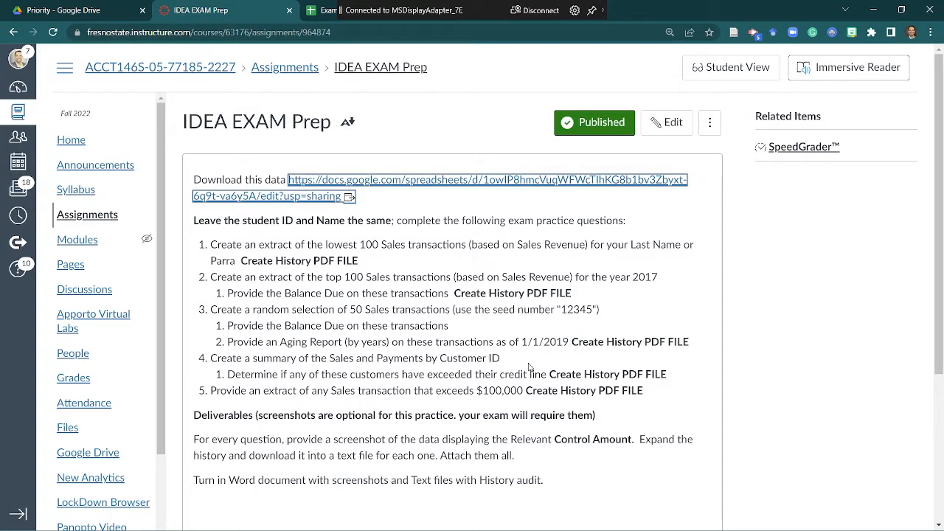
- Switch to CaseWare IDEA, create a managed project named ExamPrep, and maximize the program window
key("alt+Tab")
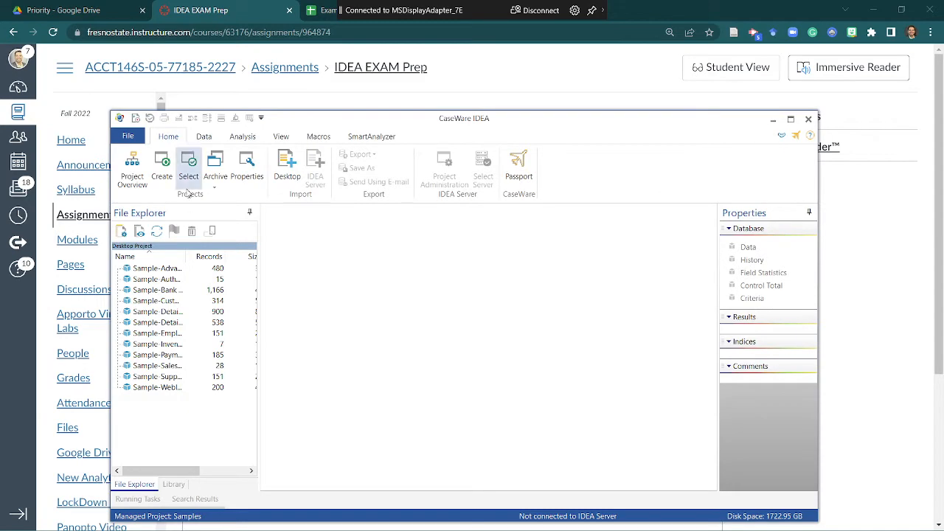
left_click(166, 162)
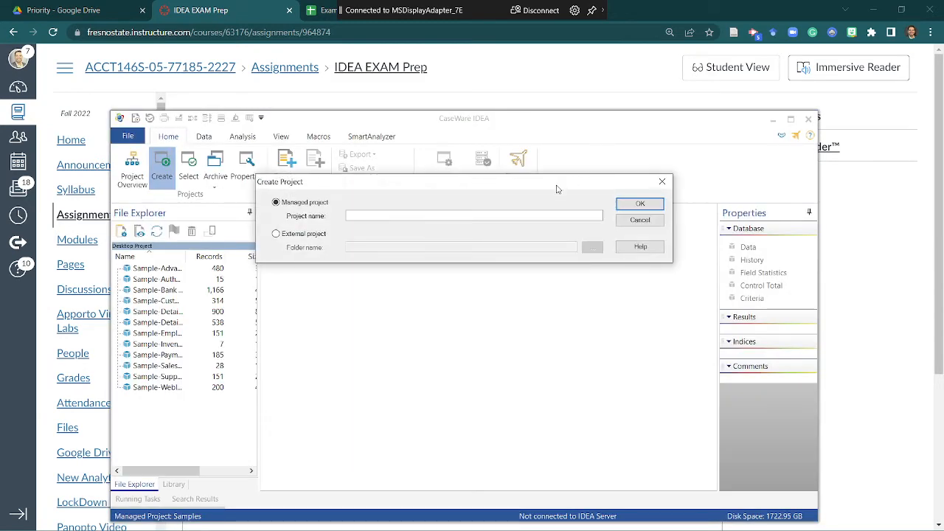
left_click(521, 215)
type("s")
key("BackSpace")
type("ExamPrep")
left_click(639, 203)
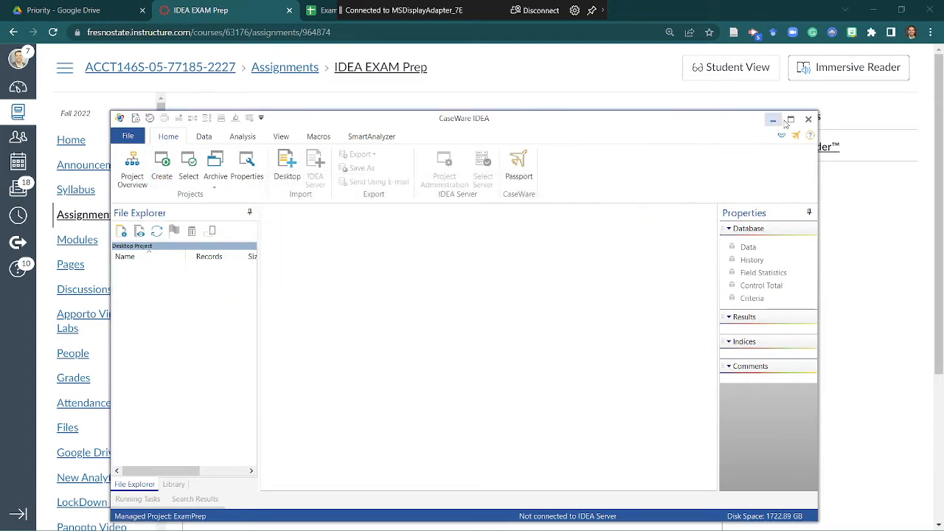
left_click(789, 120)
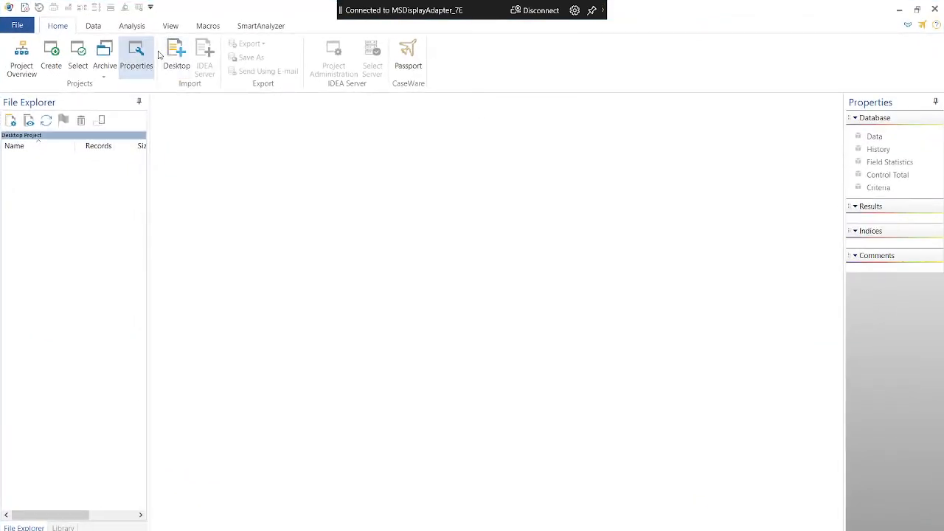
- Check the ExamPrep project's properties, including its report name, report period and lock fields
left_click(77, 56)
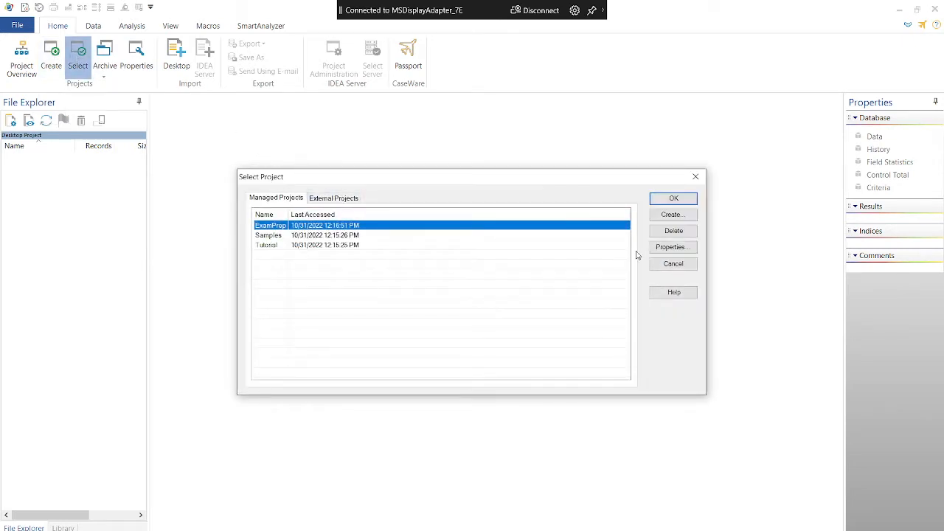
left_click(675, 248)
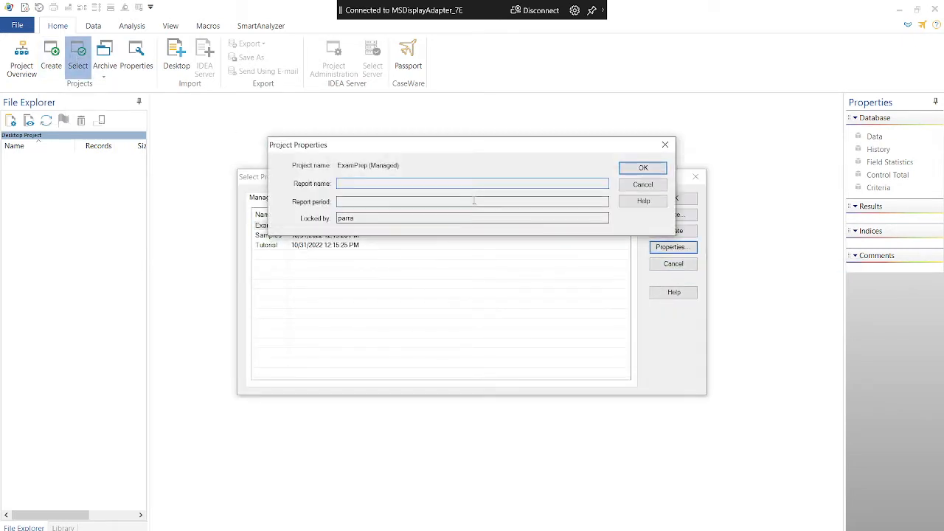
key("Escape")
key("Escape")
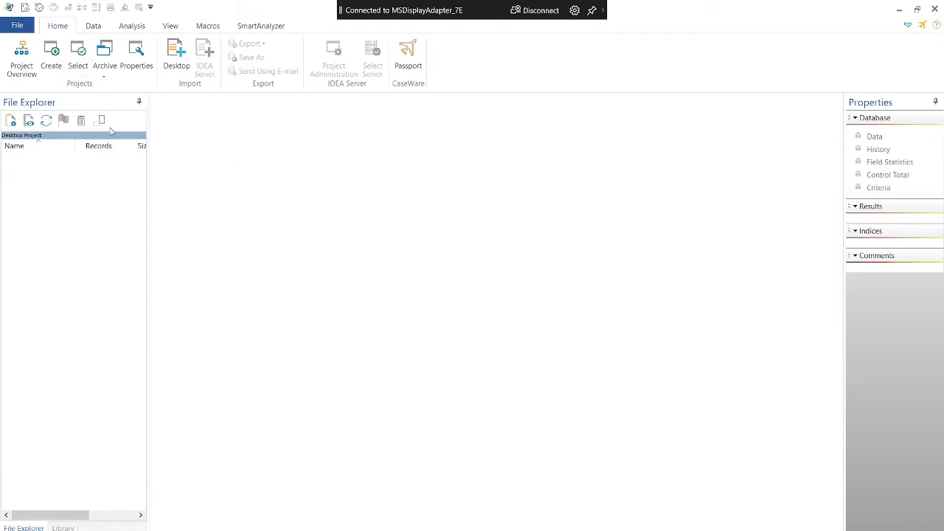
left_click(148, 59)
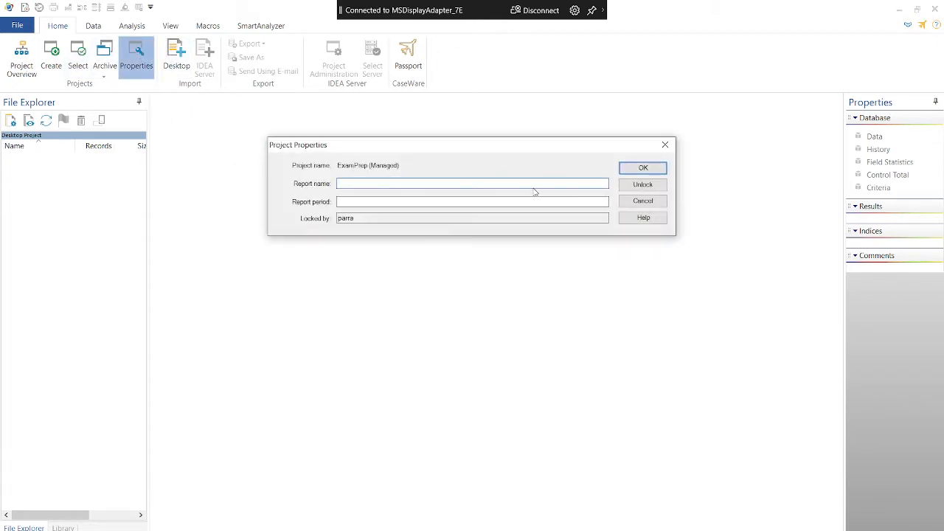
left_click(665, 146)
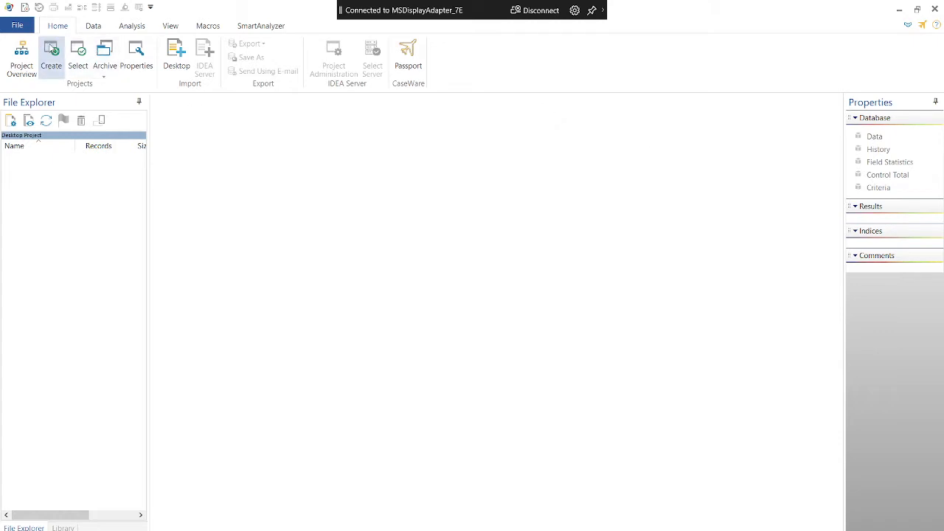
- Create another managed project named ExamPrep-FP
left_click(51, 52)
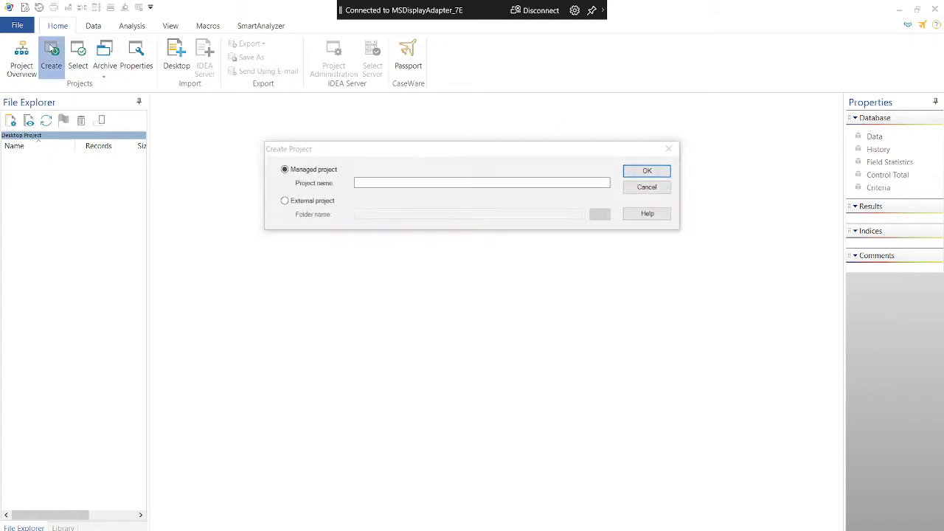
left_click(381, 182)
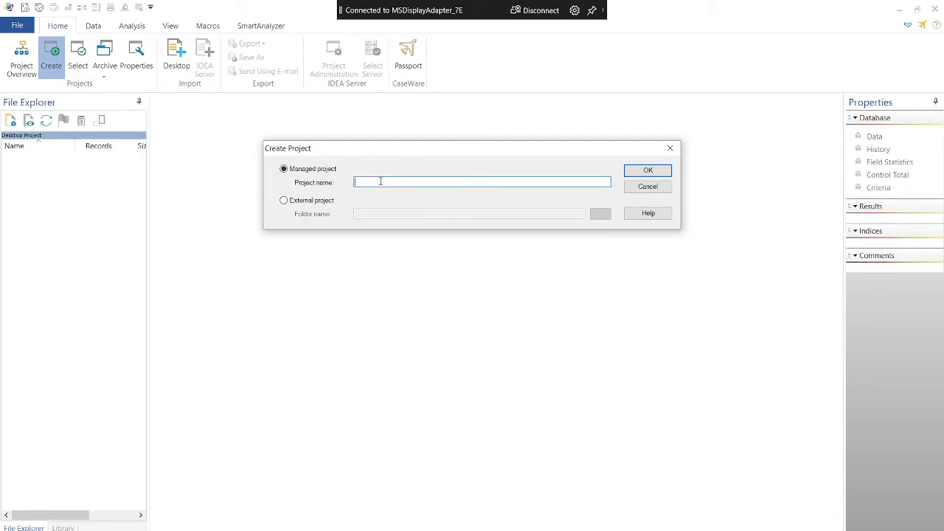
type("ExamPrep-FP")
left_click(647, 171)
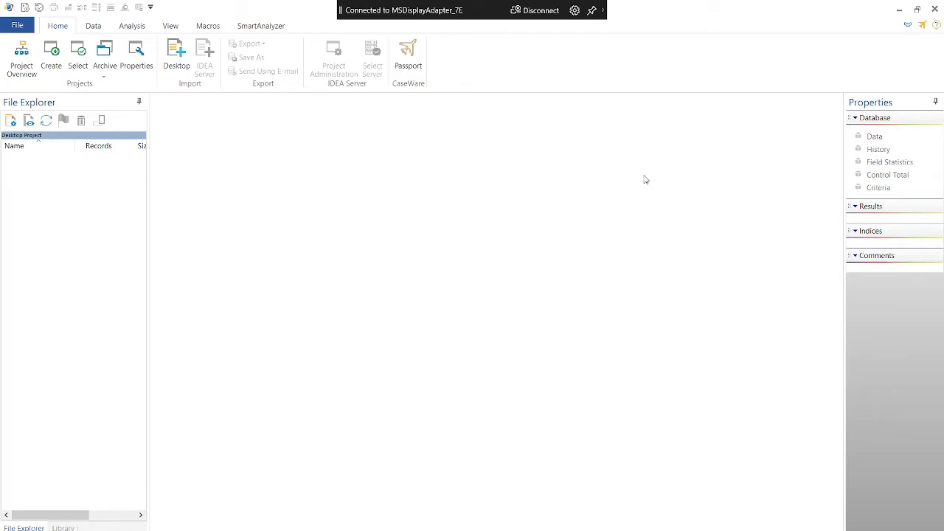
- Switch to the assignment page in the browser and read practice question 1 about the lowest 100 Sales transactions
key("alt+Tab")
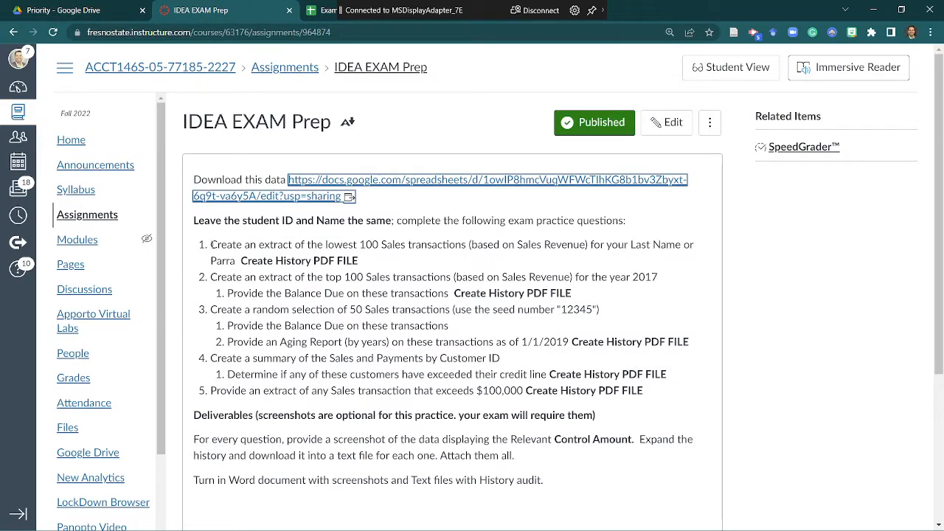
left_click_drag(211, 245, 385, 239)
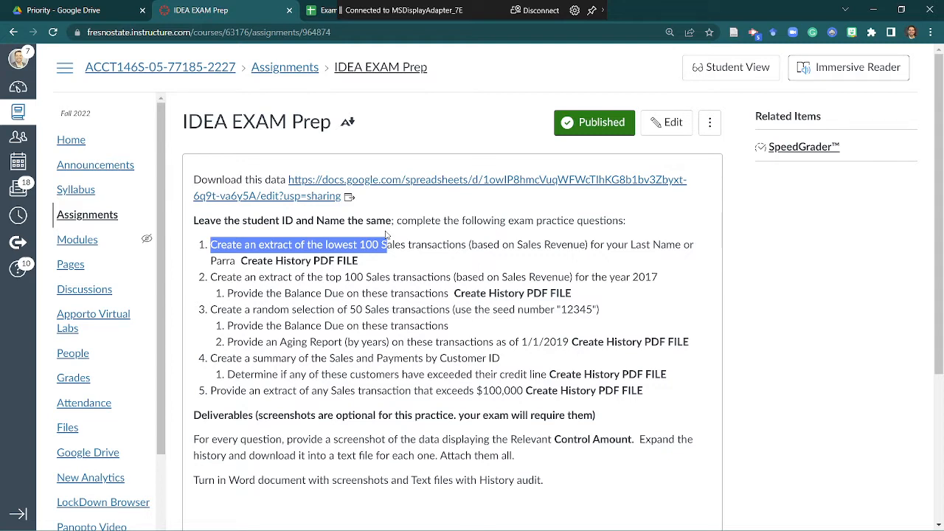
key("alt+Tab")
key("alt+Tab")
- Open the Sales sheet of ExamData-Practice2 and examine row 14 from SALES_QUANTITY across to the SALES_TOTAL formula
left_click(311, 13)
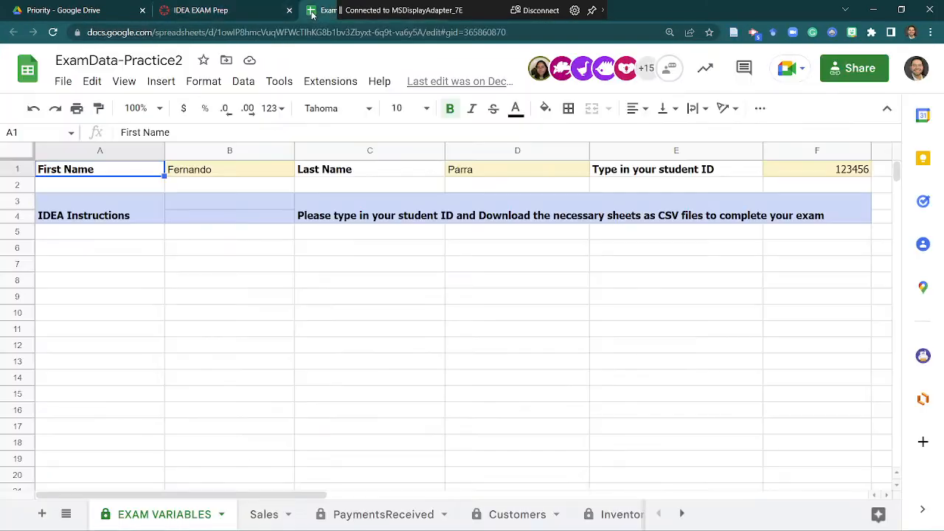
left_click(269, 514)
left_click(364, 381)
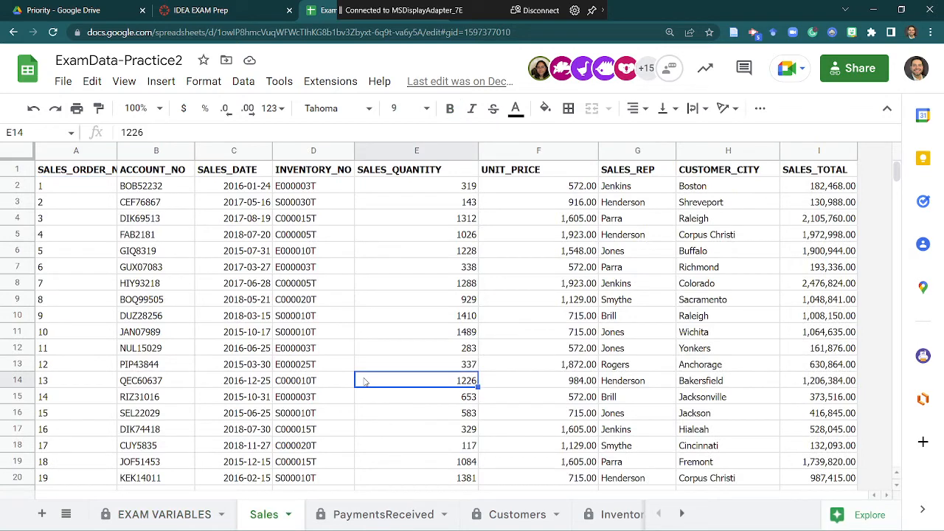
key("Right")
key("Right")
key("Right")
key("Right")
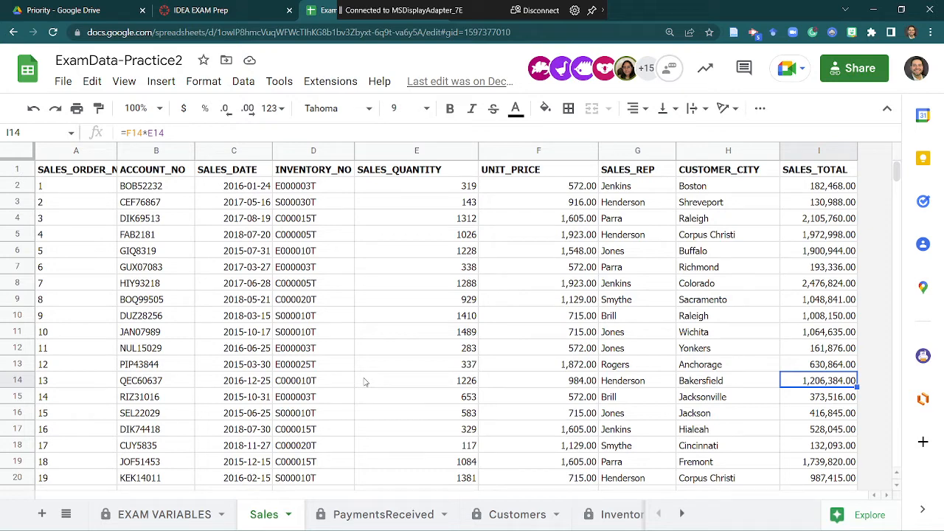
- Examine the fields of sales order 3 in the Sales sheet from ACCOUNT_NO across to SALES_TOTAL
left_click(146, 212)
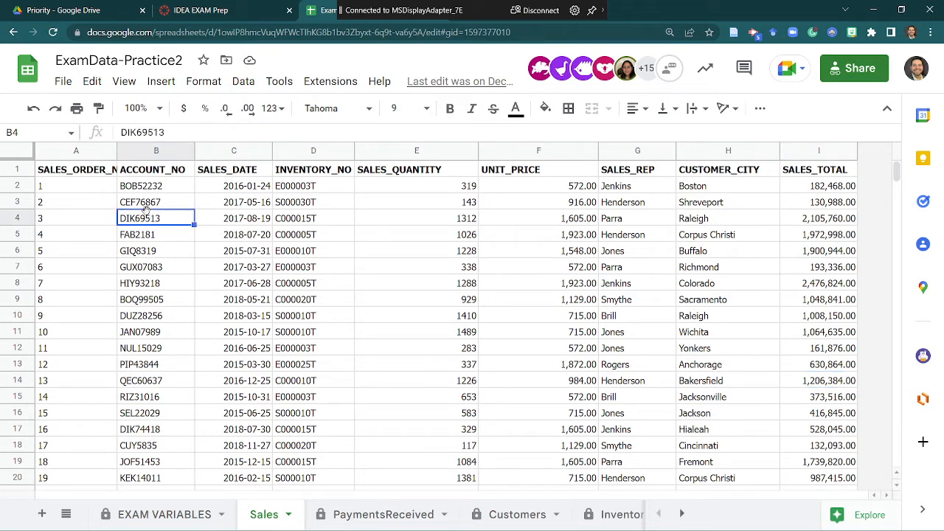
key("Right")
key("Right")
key("Right")
key("Right")
key("Right")
key("Right")
key("Right")
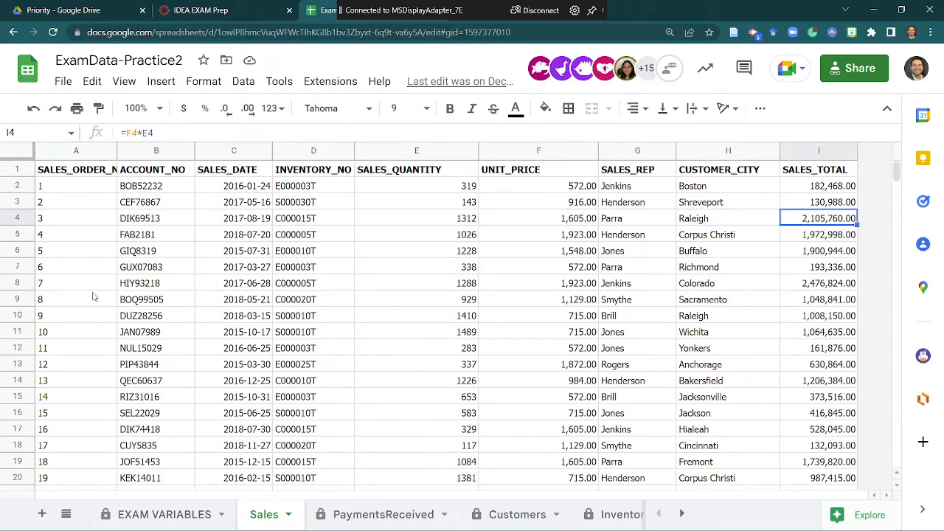
- Examine the fields in the Customers, PaymentsReceived, Inventory and SalesRepresentatives sheets to see which data each one holds
left_click(516, 516)
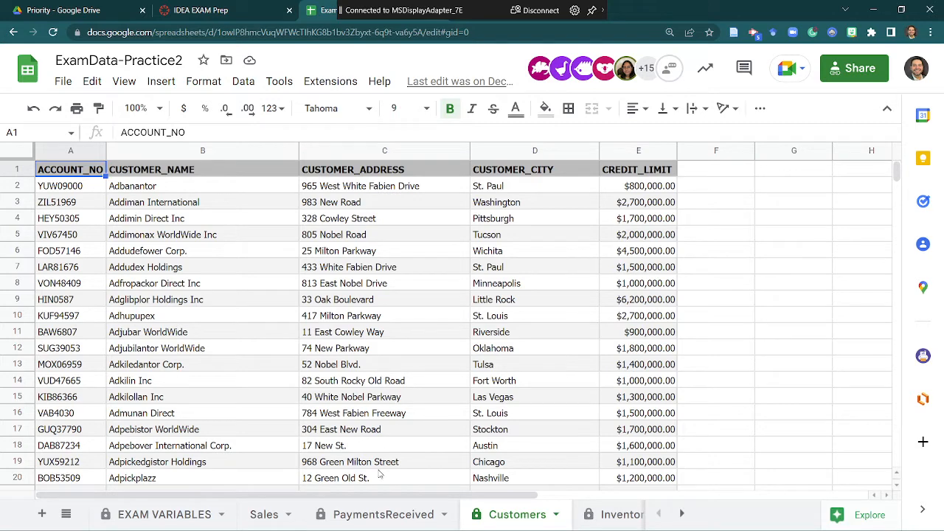
left_click(386, 520)
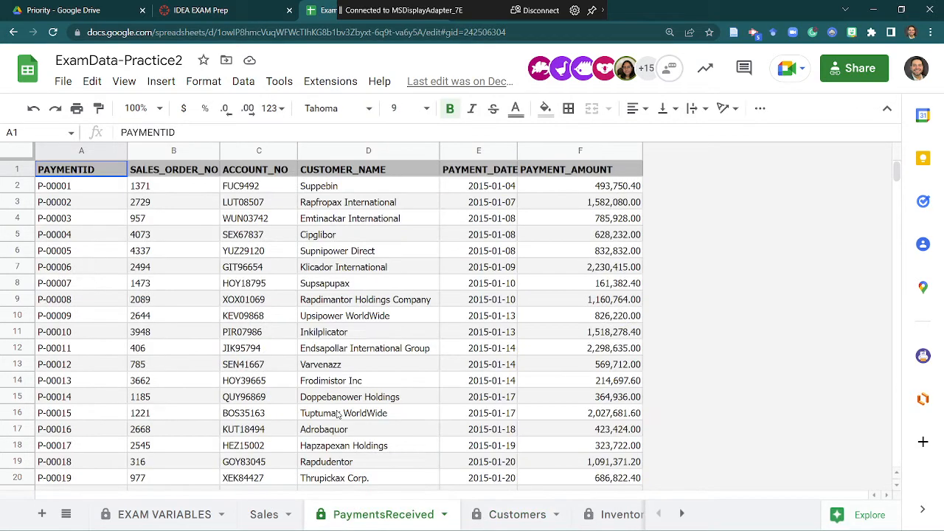
left_click(263, 516)
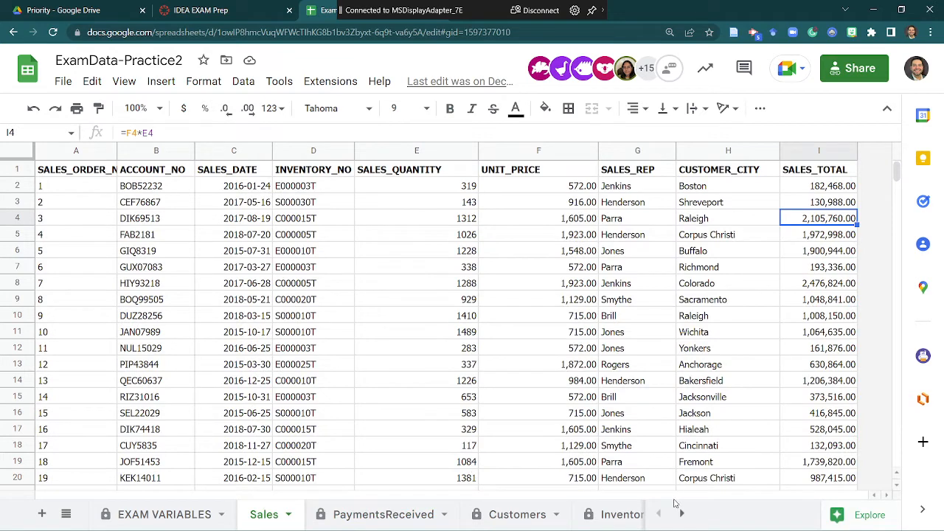
left_click(622, 514)
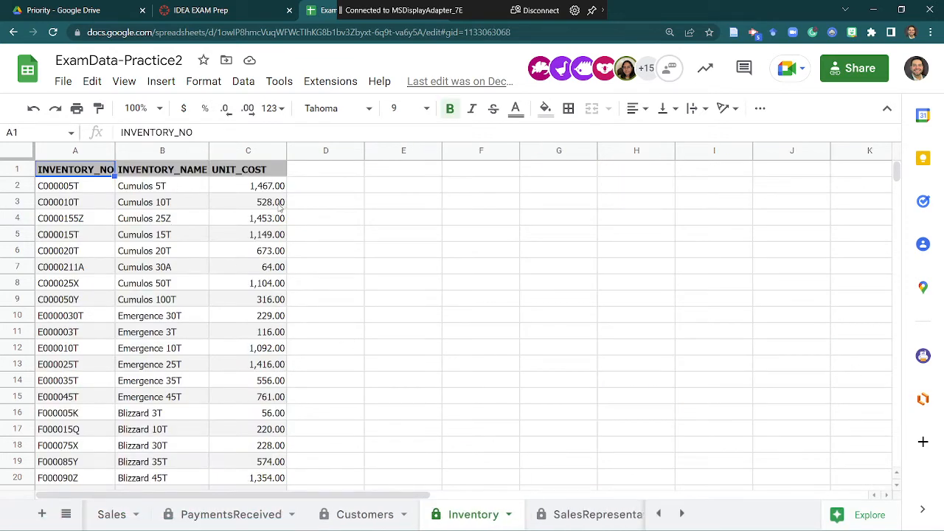
left_click(578, 518)
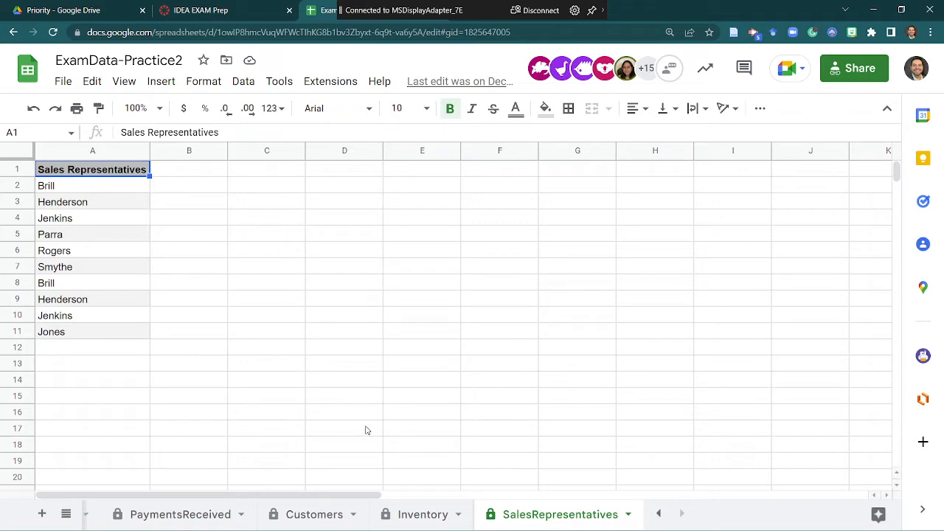
left_click(173, 522)
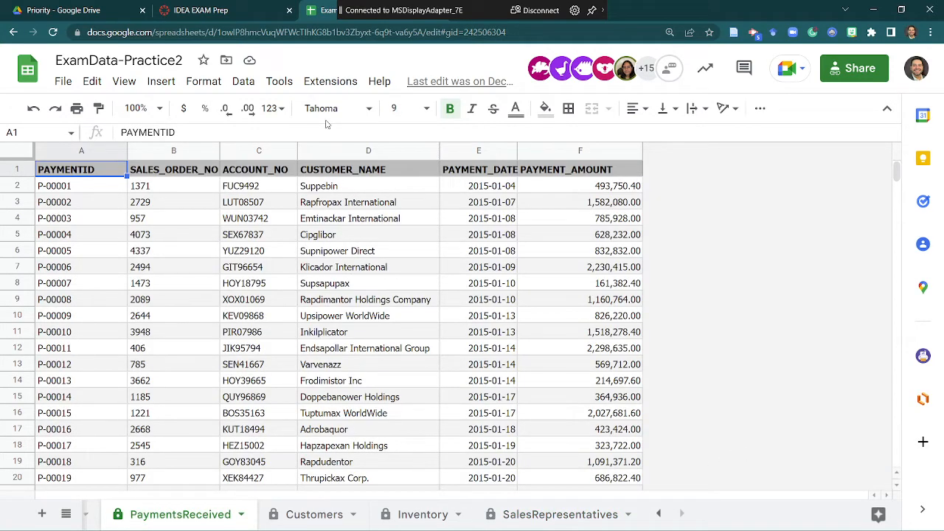
- Reread practice question 1 on the assignment page and examine row 13 of the Sales sheet across to SALES_REP
left_click(218, 9)
left_click(283, 246)
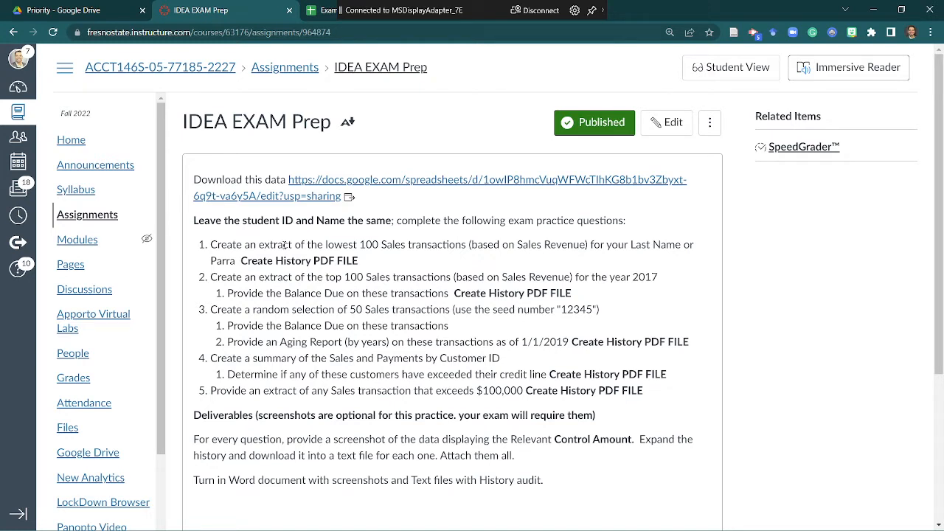
left_click(321, 12)
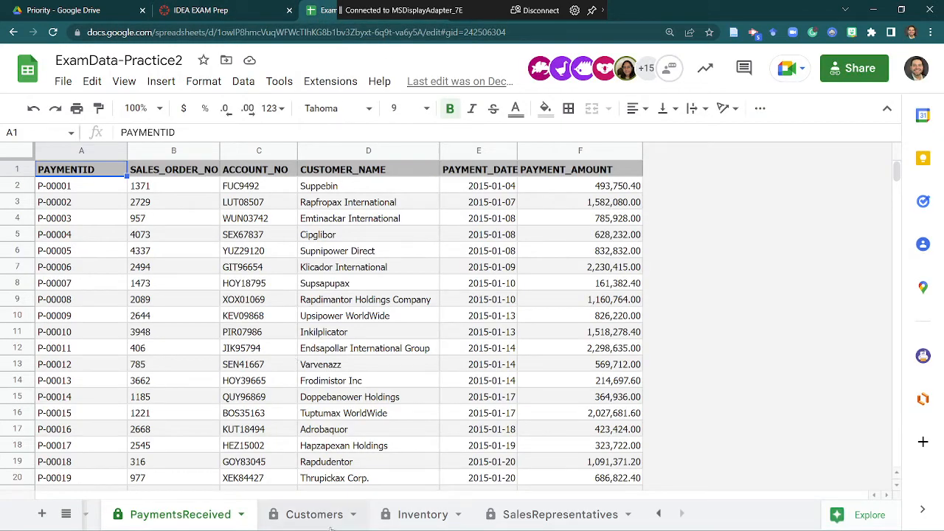
scroll(197, 516, "up", 2)
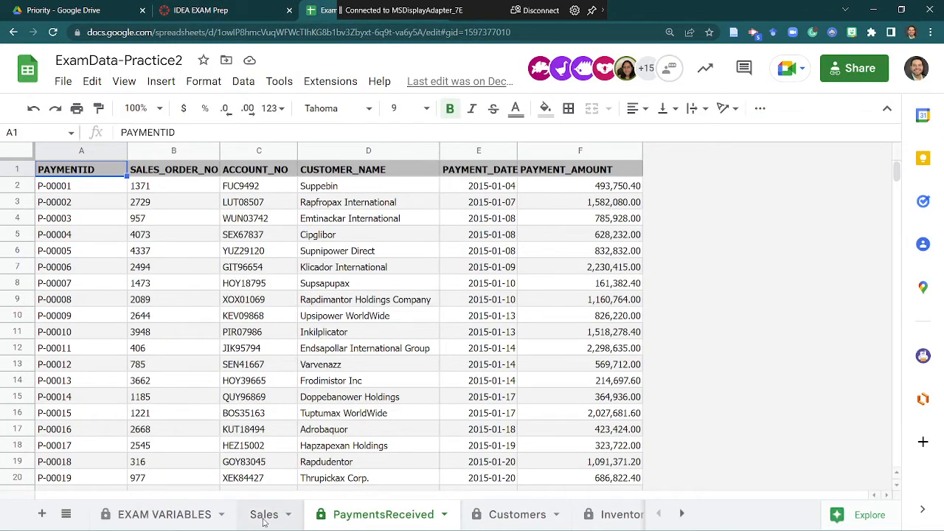
left_click(261, 514)
left_click(227, 369)
key("Right")
key("Right")
key("Right")
key("Right")
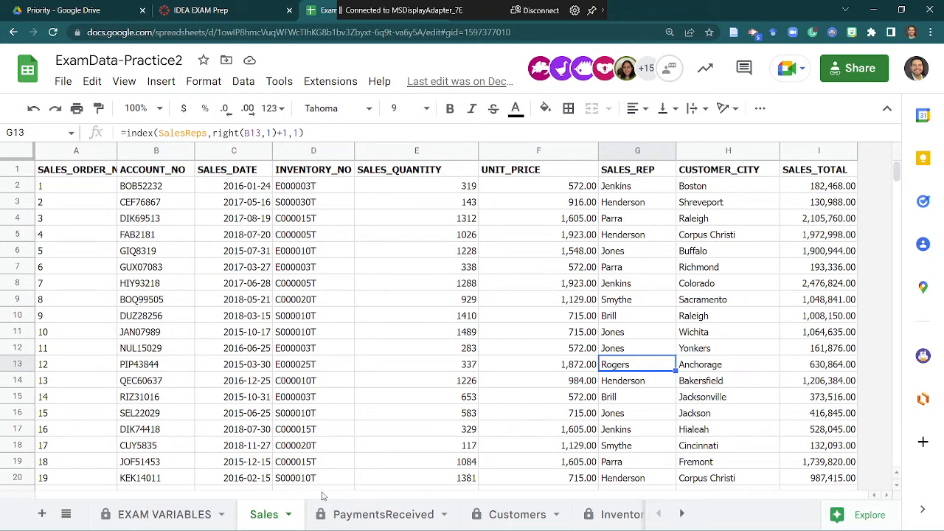
- Switch to File Explorer and cut the ExamData-Practice2 workbook from the Downloads folder
key("alt+Tab")
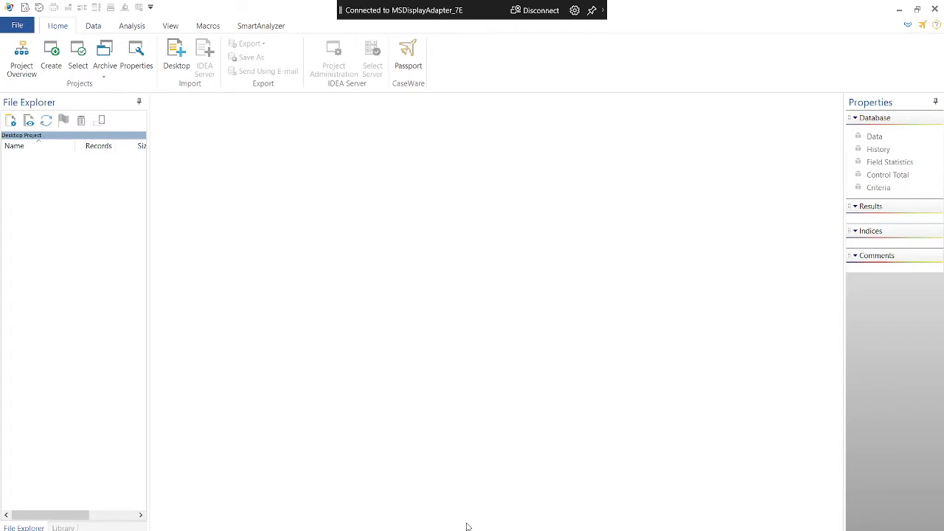
mouse_move(469, 530)
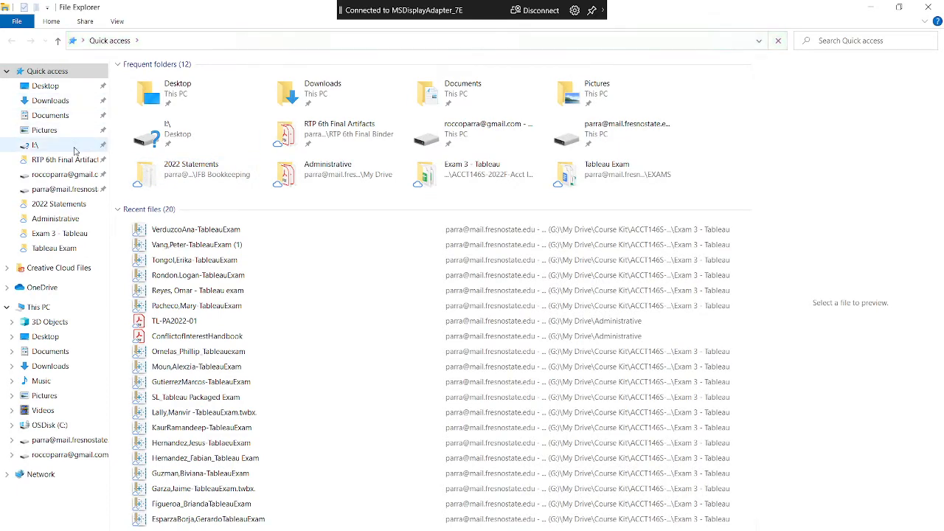
left_click(68, 102)
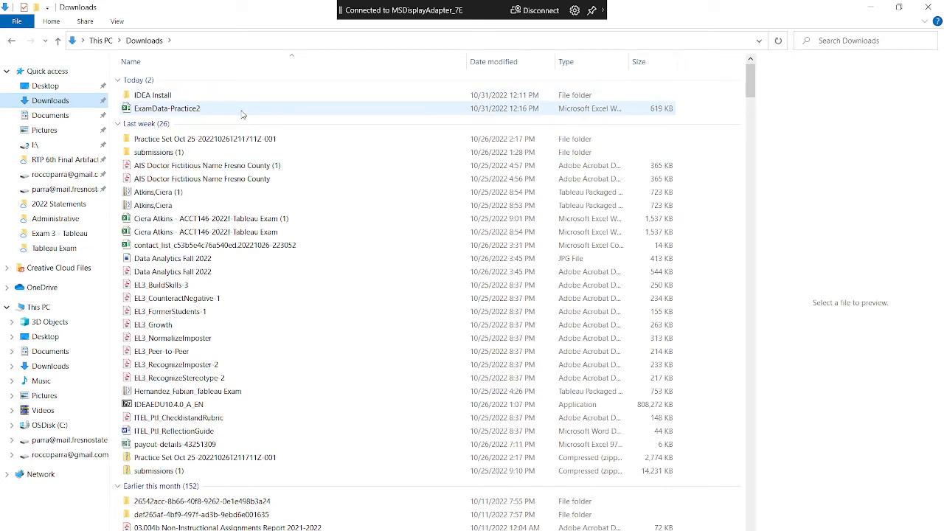
left_click(241, 113)
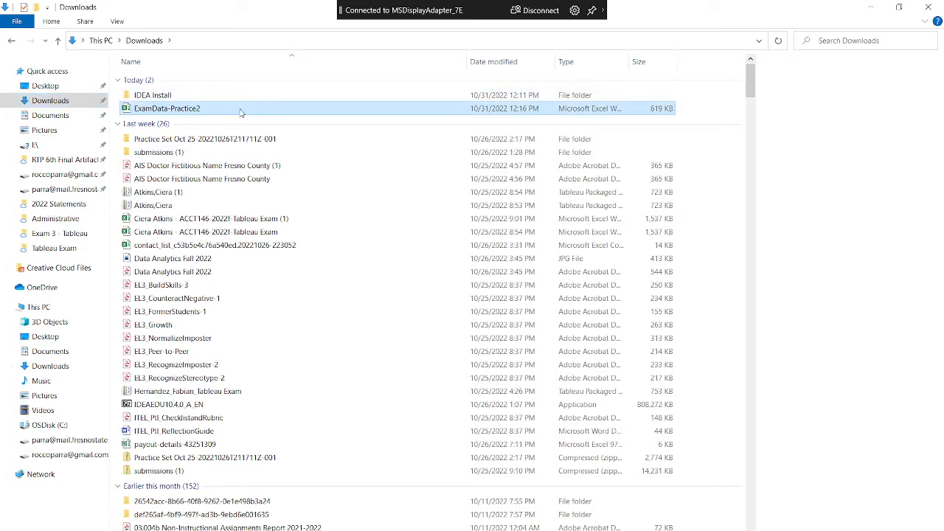
key("alt+Tab")
key("alt+Tab")
key("Tab")
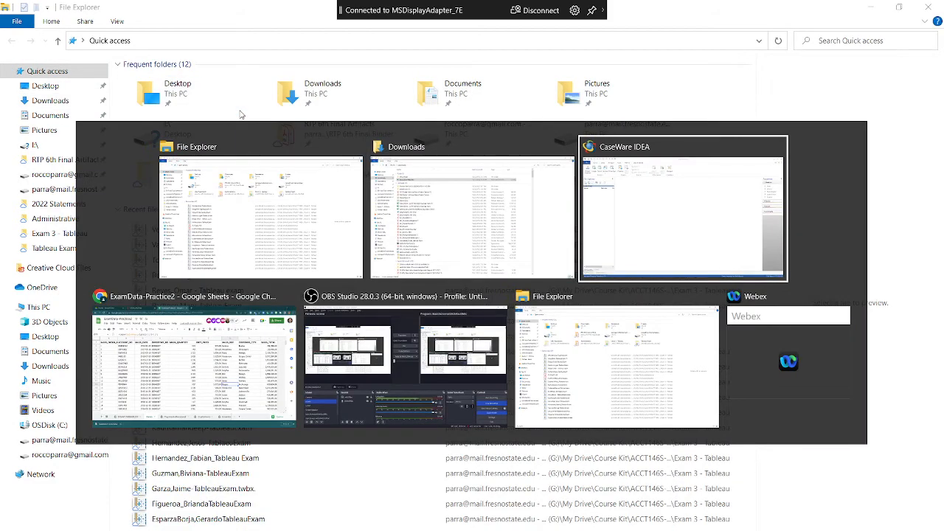
key("Tab")
key("alt+Tab")
key("Tab")
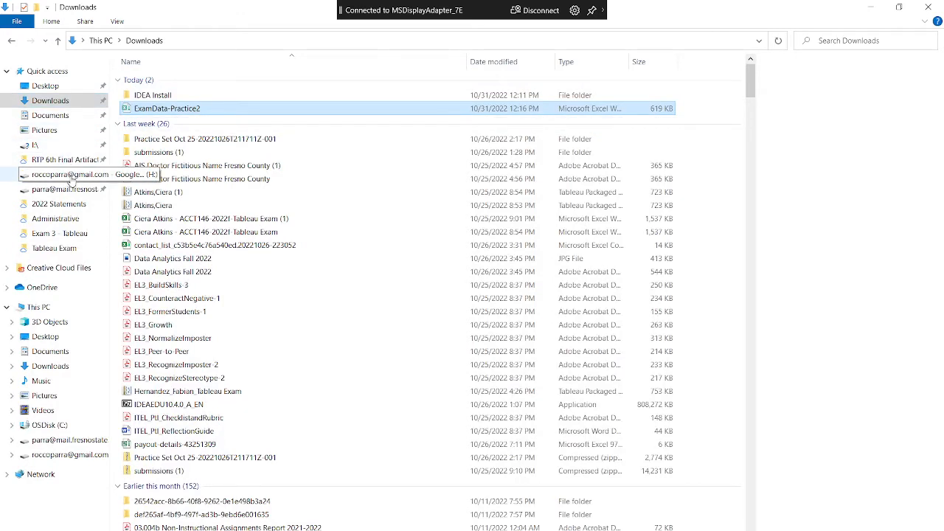
- Paste the ExamData-Practice2 workbook into the Source Files.ILB folder of the ExamPrep-FP project under My IDEA Documents
left_click(78, 117)
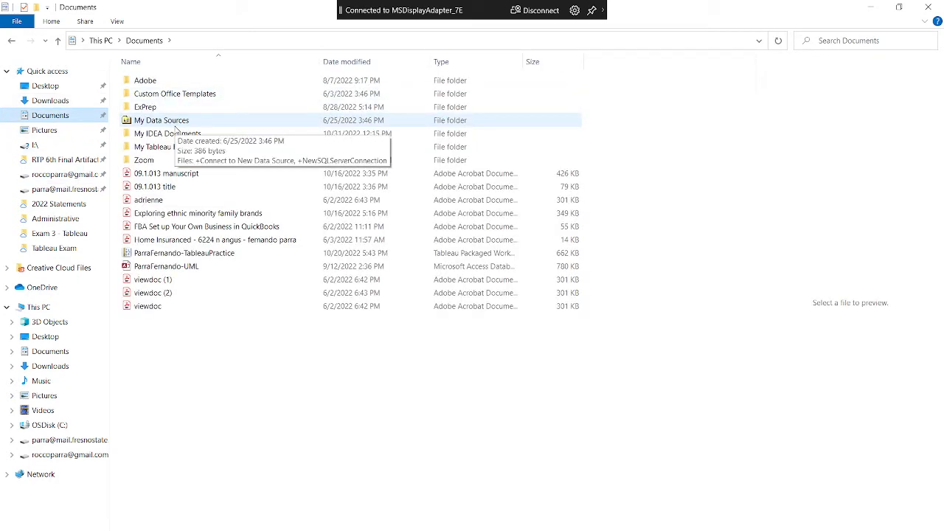
left_click(177, 136)
double_click(178, 136)
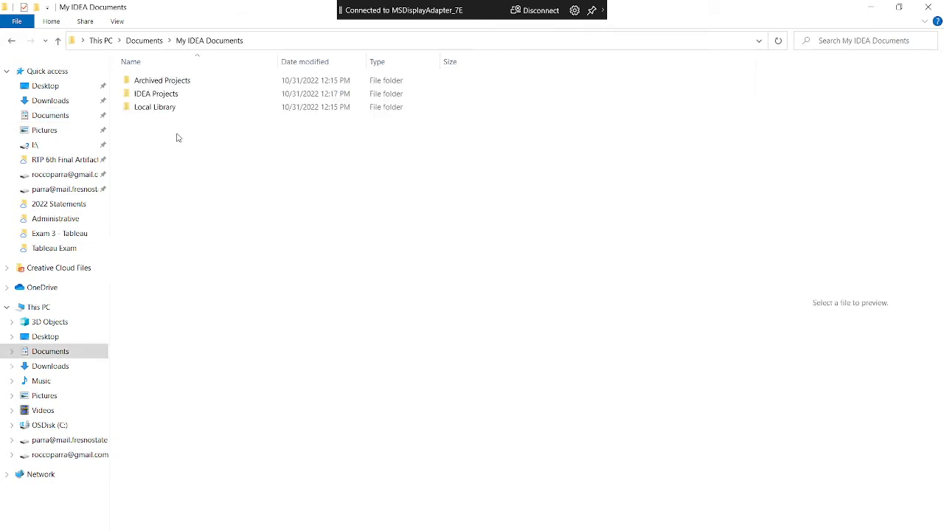
left_click(182, 96)
double_click(183, 96)
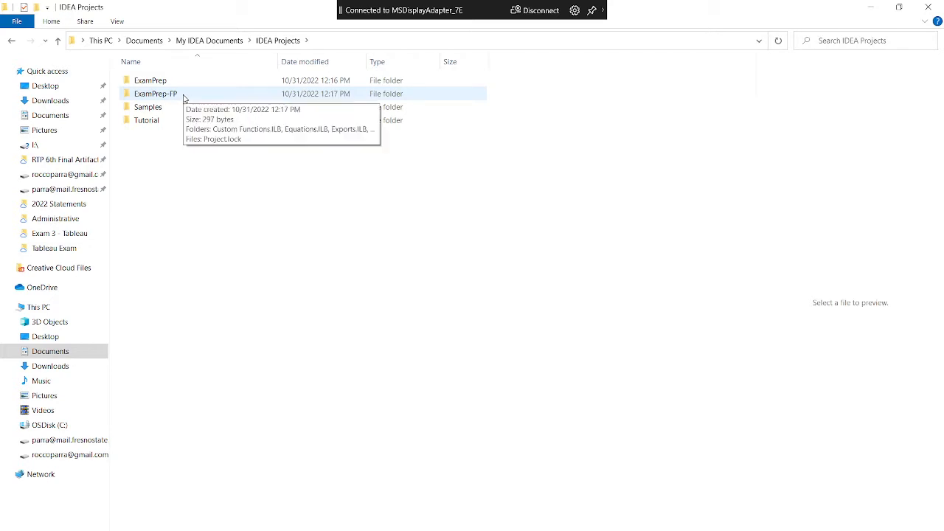
double_click(156, 94)
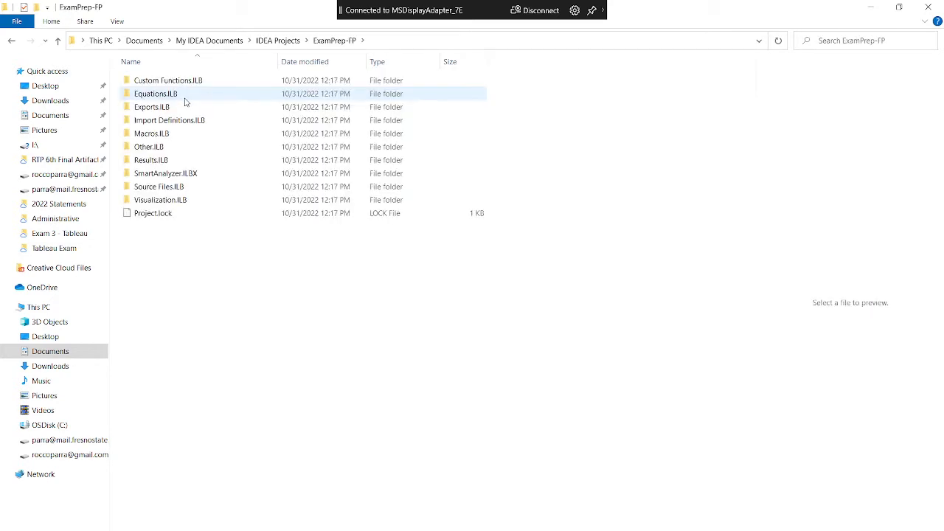
double_click(184, 189)
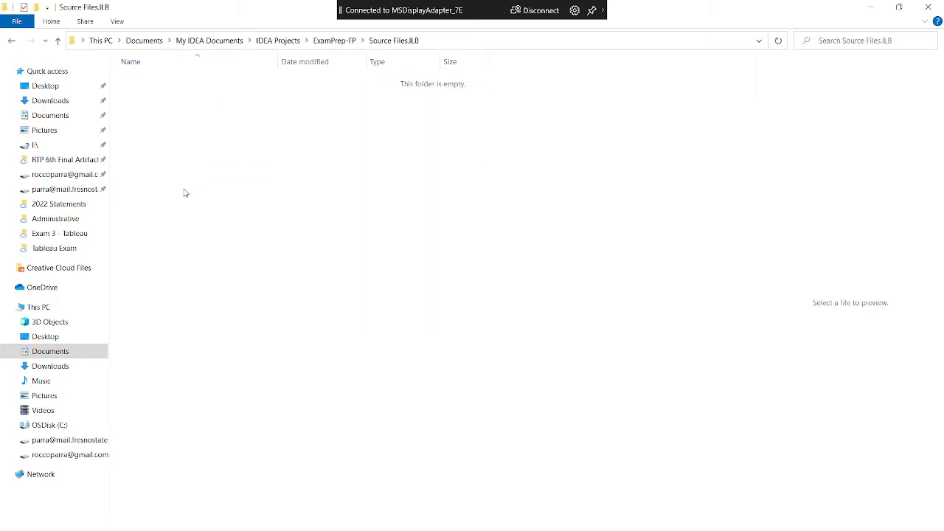
key("ctrl+v")
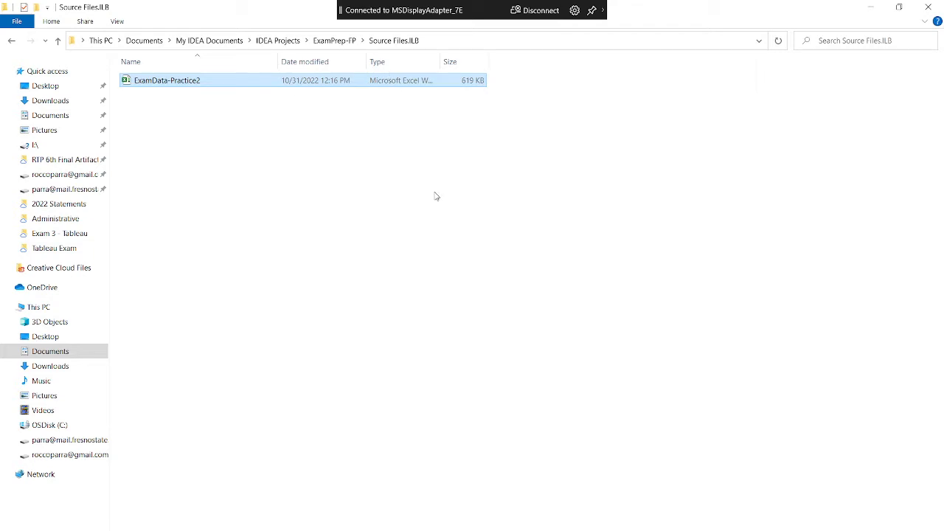
- Switch to CaseWare IDEA and start a desktop import with the Microsoft Excel format
key("alt+Tab")
key("alt+Tab")
key("alt+Tab")
key("alt+Tab")
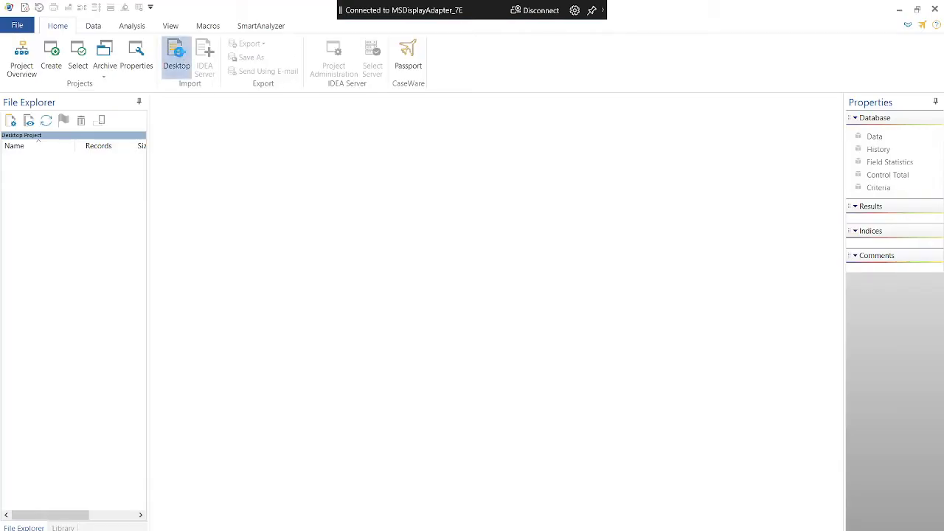
left_click(181, 56)
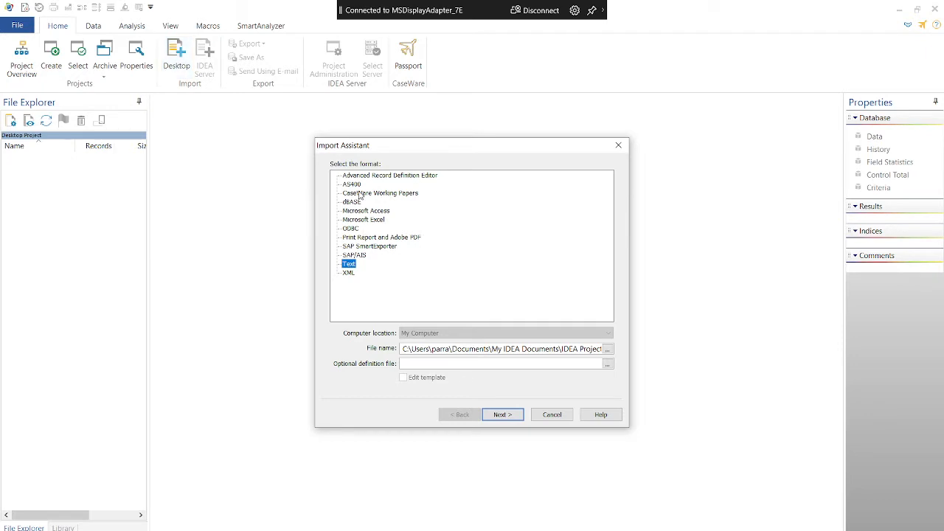
left_click(365, 220)
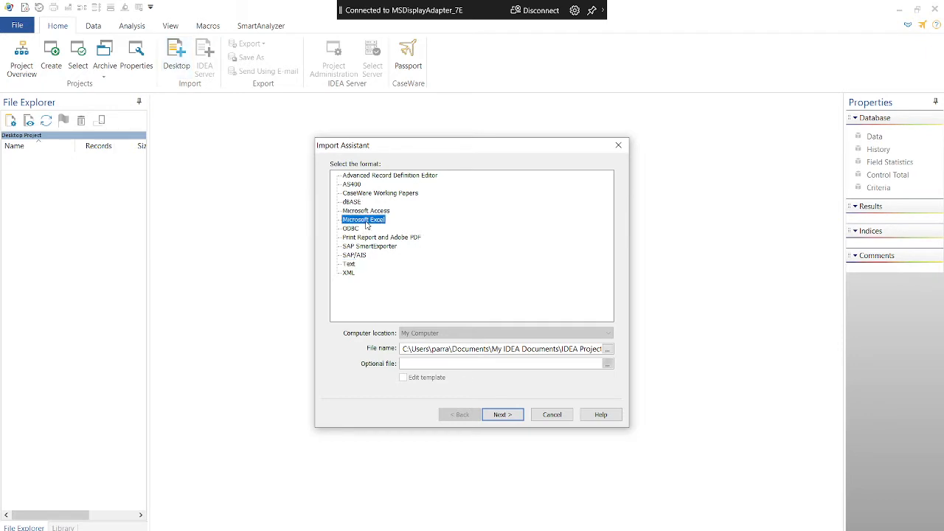
left_click(607, 352)
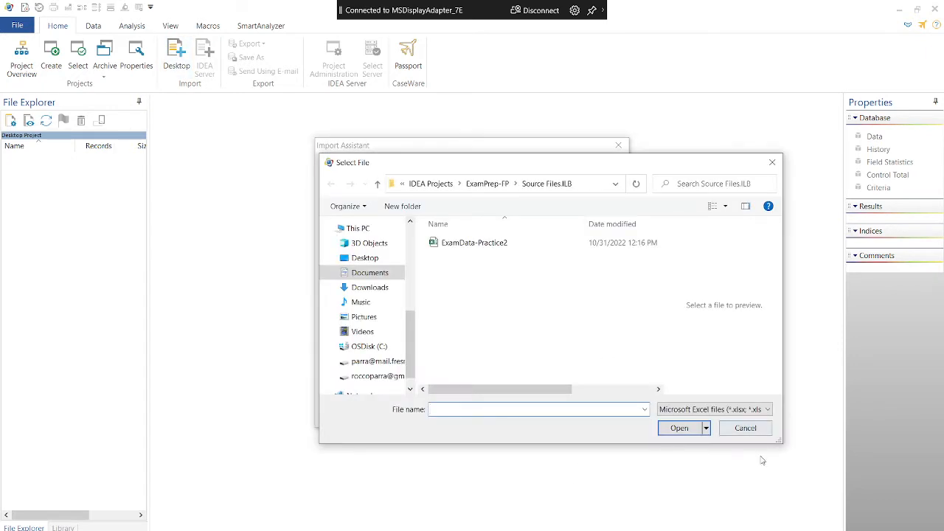
left_click(746, 428)
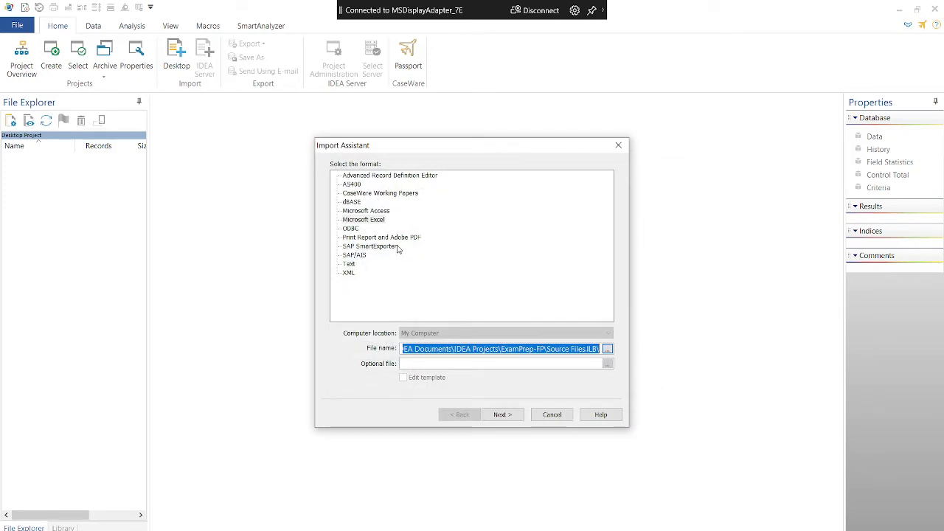
- Try to load ExamData-Practice2.xlsx from the project's Source Files.ILB folder as a Microsoft Excel import
left_click(376, 222)
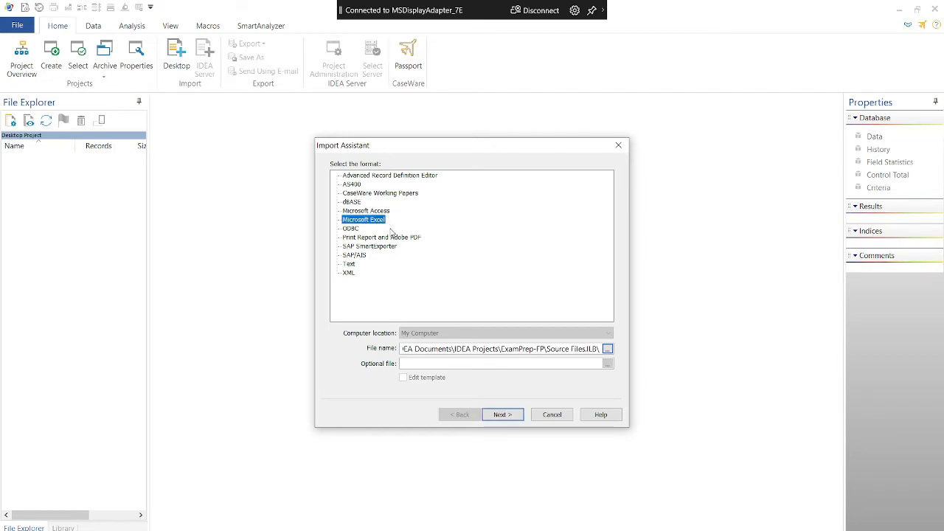
left_click(607, 349)
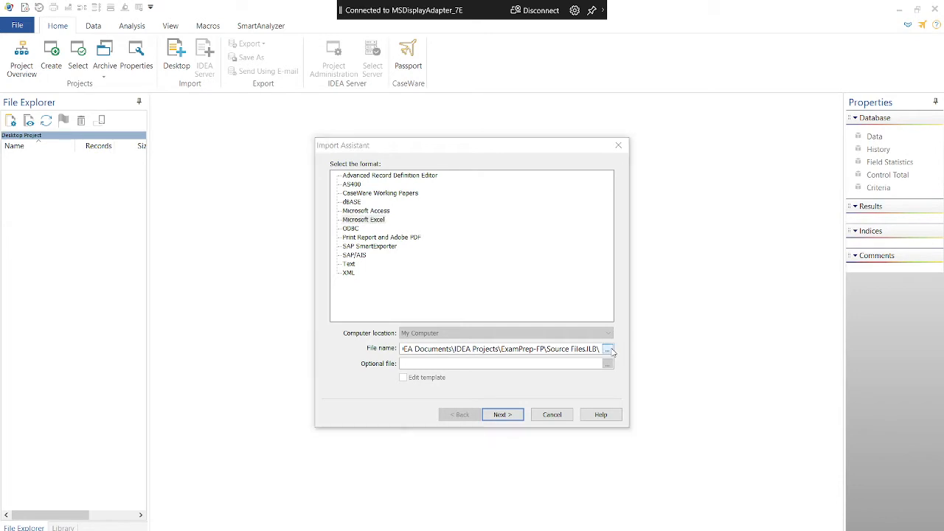
left_click(497, 249)
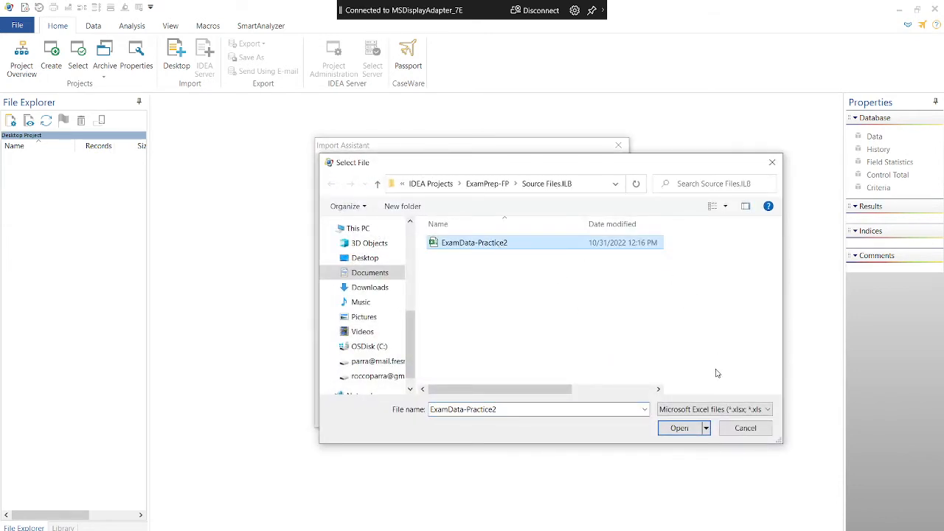
left_click(674, 433)
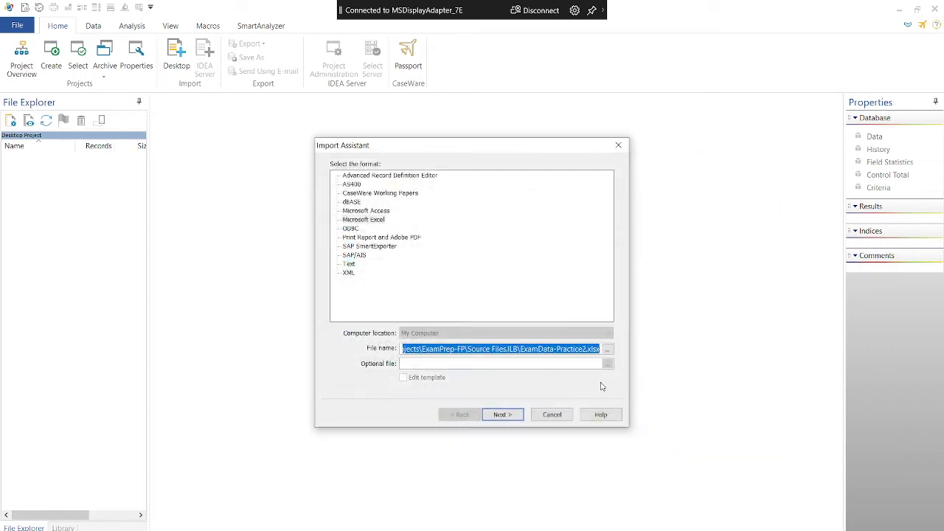
left_click(496, 415)
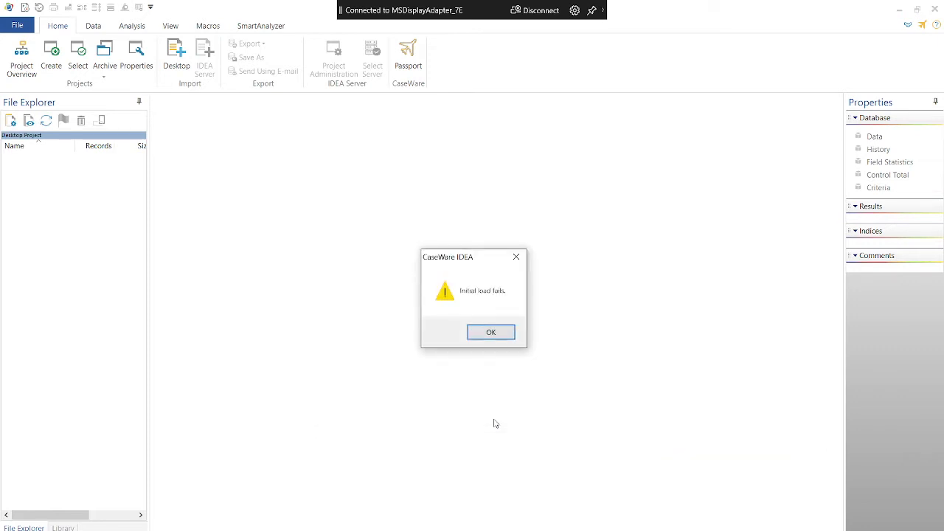
left_click(491, 333)
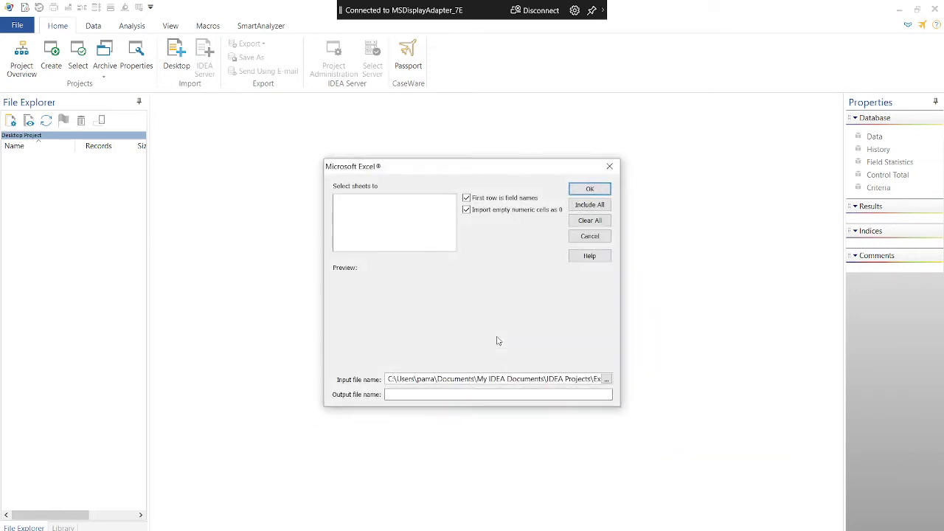
- Switch to the ExamData-Practice2 spreadsheet in Google Sheets and download its Sales sheet as Comma Separated Values (.csv)
left_click(347, 530)
key("alt+Tab")
key("alt+Tab")
key("alt+Tab")
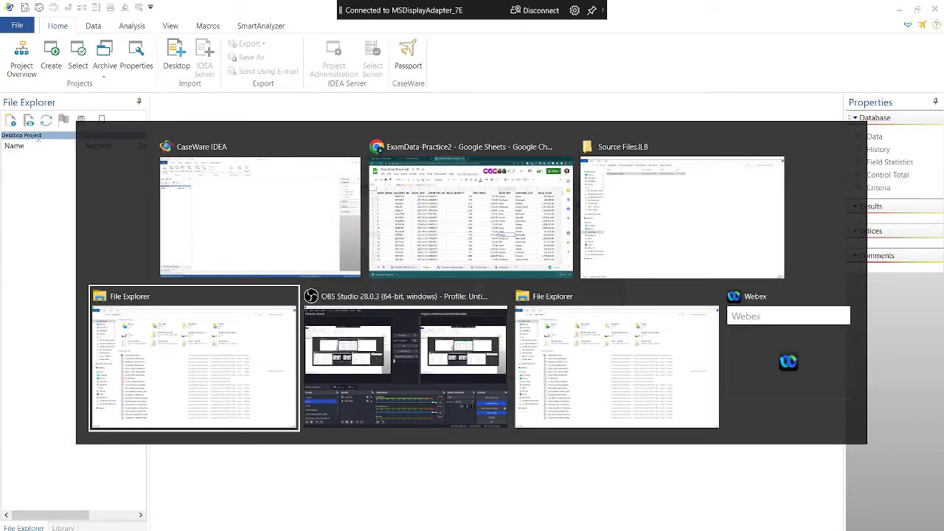
key("alt+Tab")
key("alt+Tab")
key("alt+Tab")
key("alt+Tab")
key("alt+Tab")
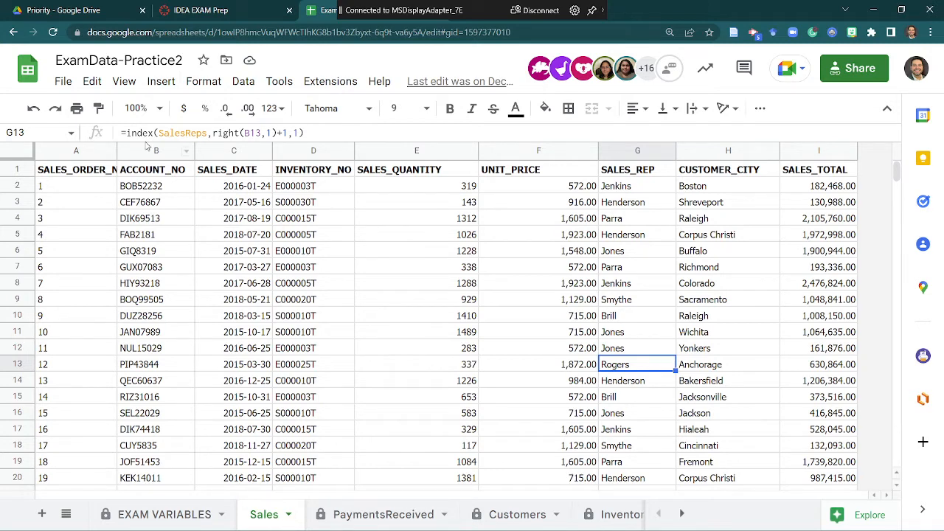
left_click(63, 82)
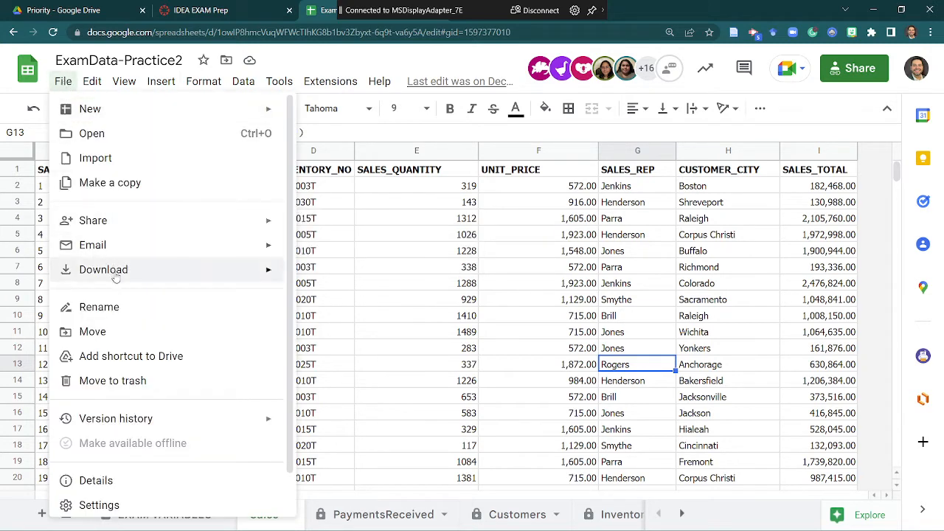
mouse_move(120, 278)
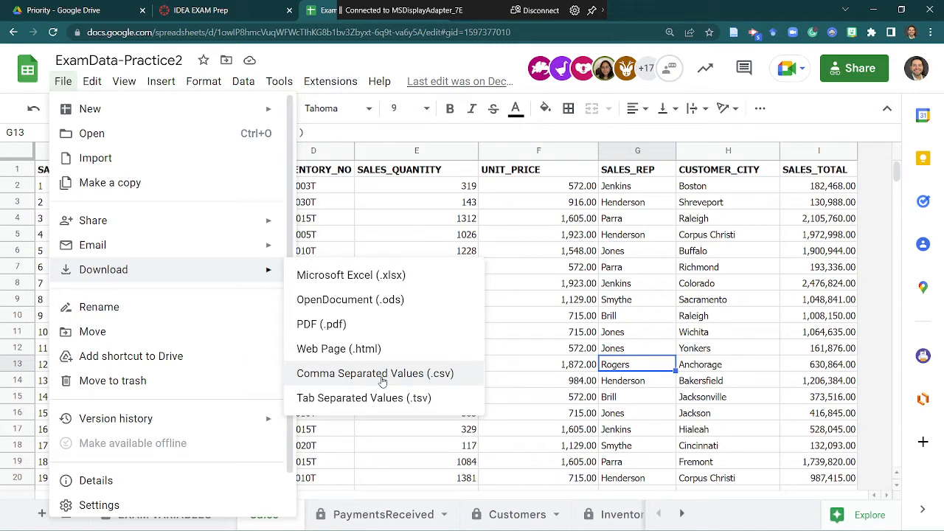
left_click(382, 374)
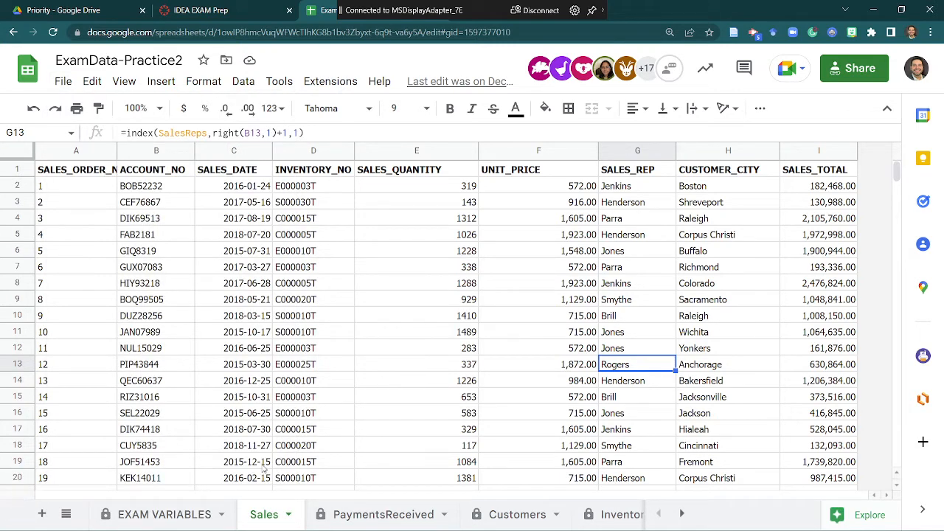
- Show the downloaded ExamData-Practice2 - Sales file in its folder and cut it from Downloads
left_click(127, 529)
left_click(165, 507)
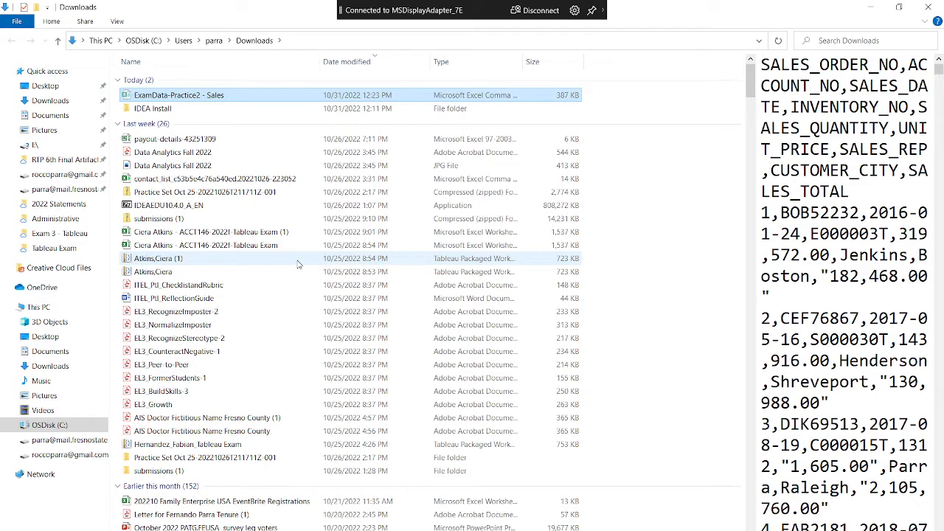
left_click_drag(298, 264, 244, 166)
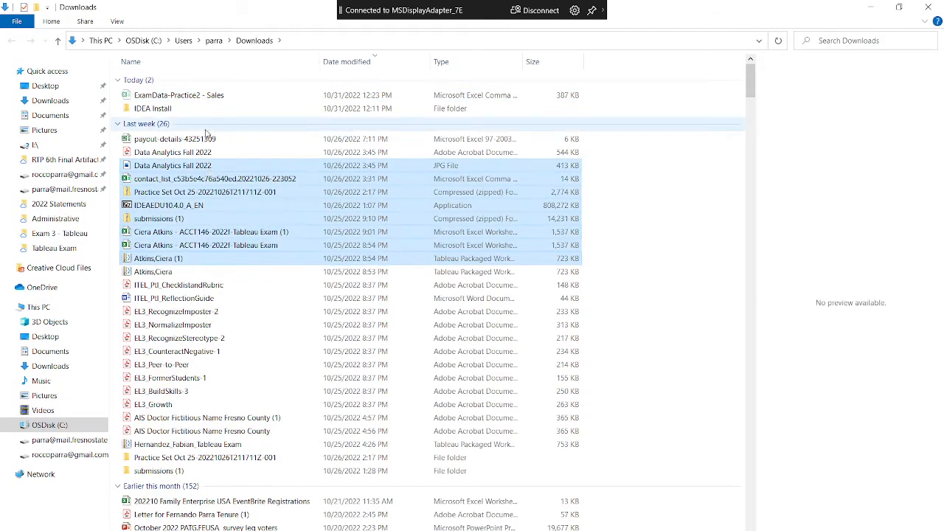
- Paste the Sales CSV file into the ExamPrep-FP project's Source Files.ILB folder and return to the spreadsheet in Google Sheets
left_click(67, 119)
double_click(187, 134)
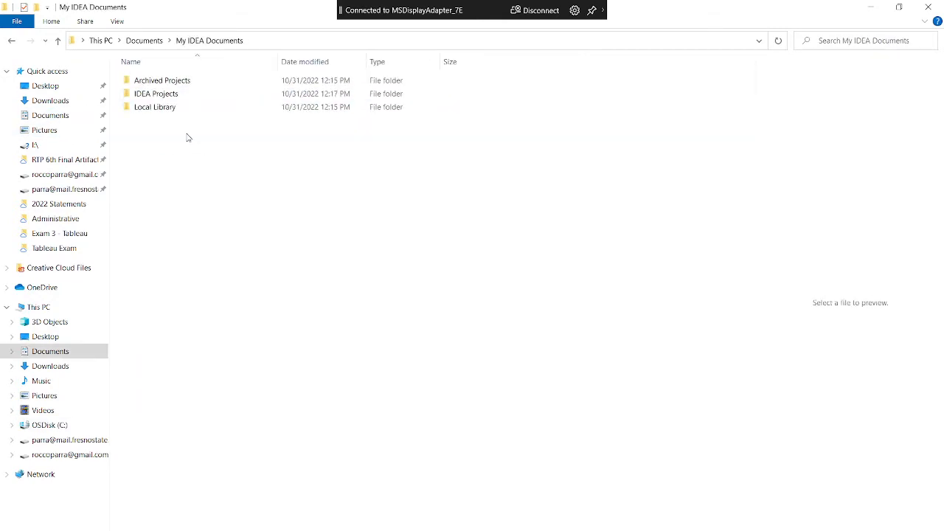
double_click(179, 96)
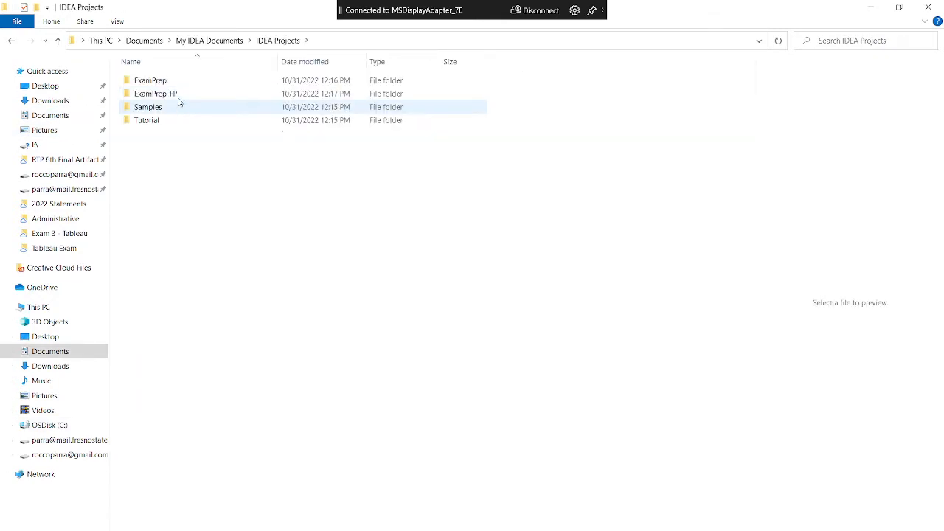
double_click(177, 96)
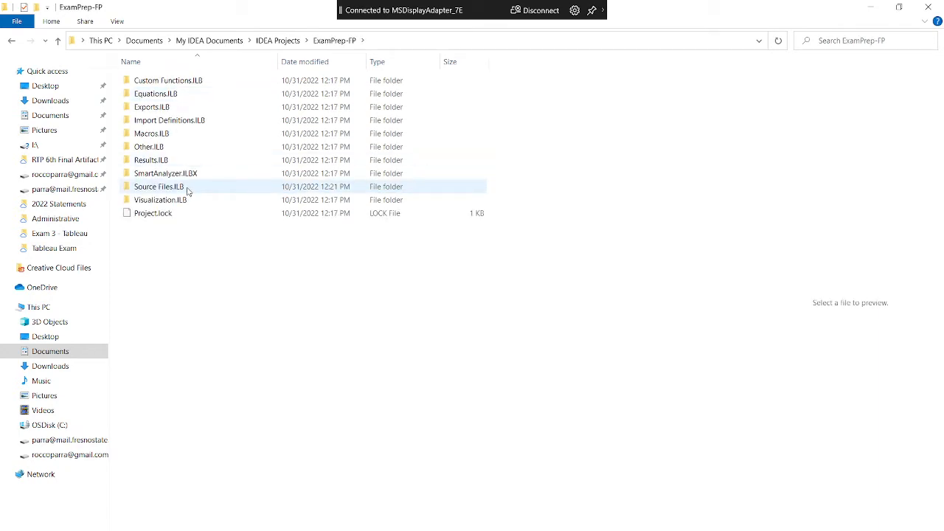
double_click(188, 190)
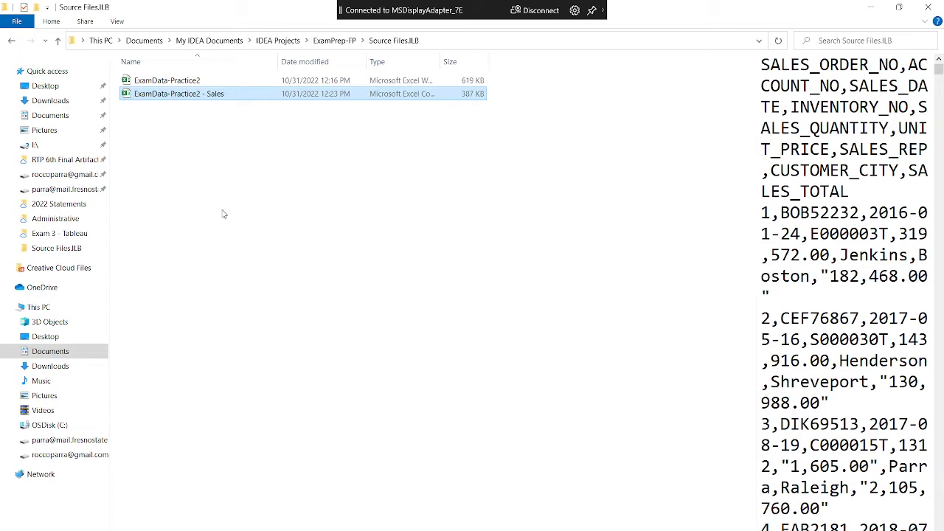
key("alt+Tab")
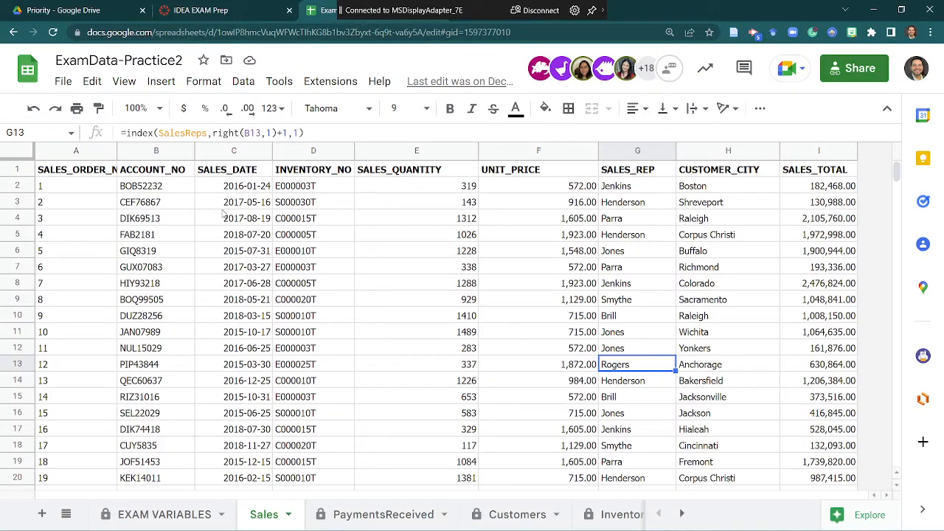
left_click(63, 85)
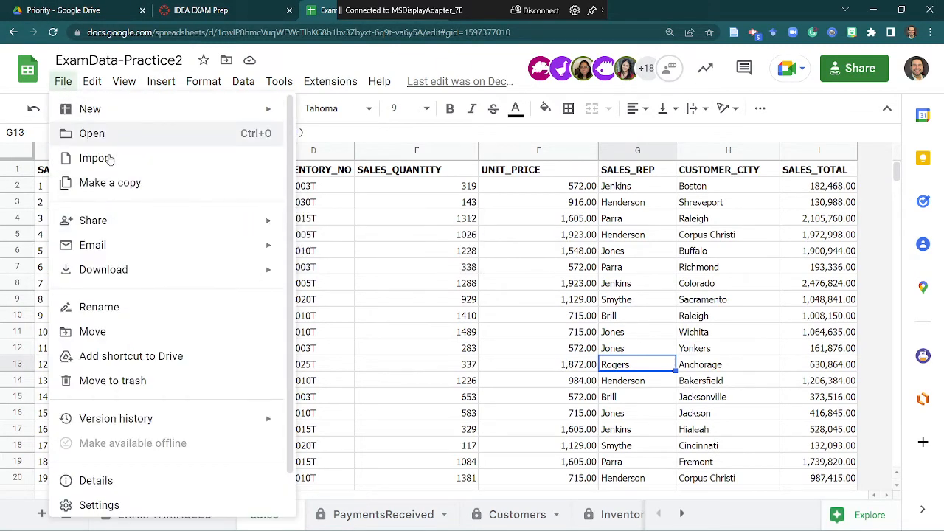
scroll(135, 379, "down", 1)
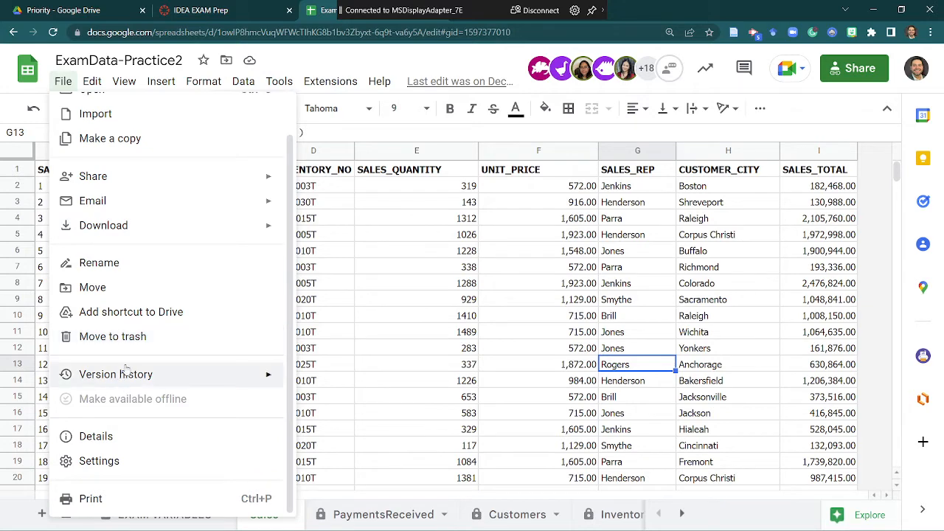
scroll(131, 336, "up", 1)
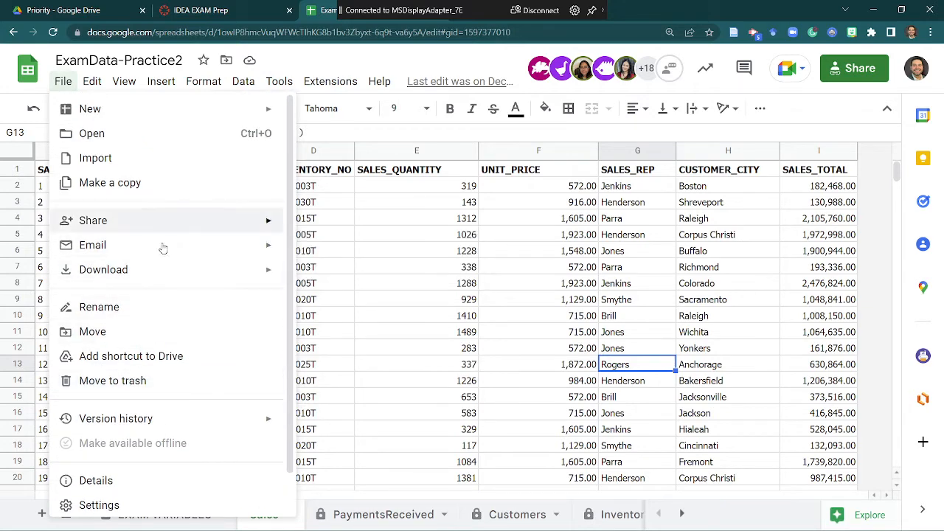
mouse_move(162, 284)
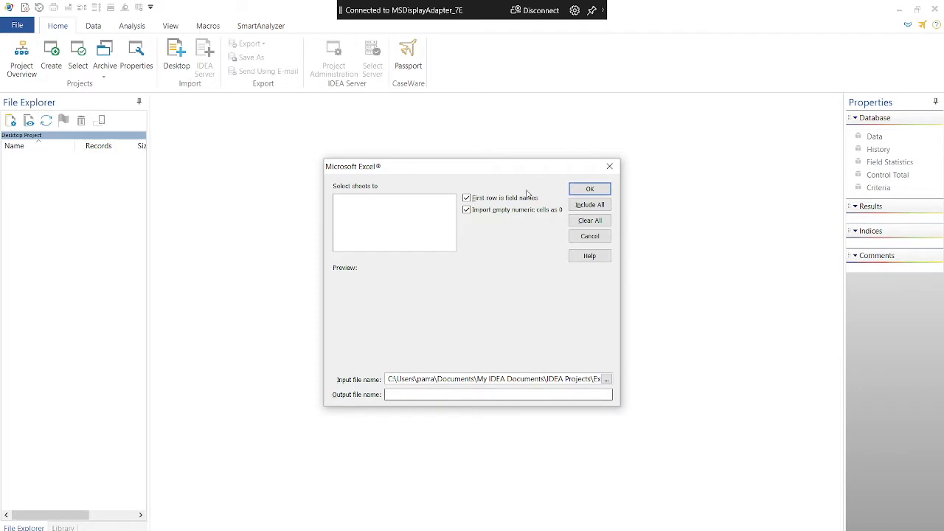
- Abandon the Excel import and start a Text import of ExamData-Practice2 - Sales.csv from Source Files.ILB, keeping the file type Delimited
left_click(609, 167)
left_click(177, 59)
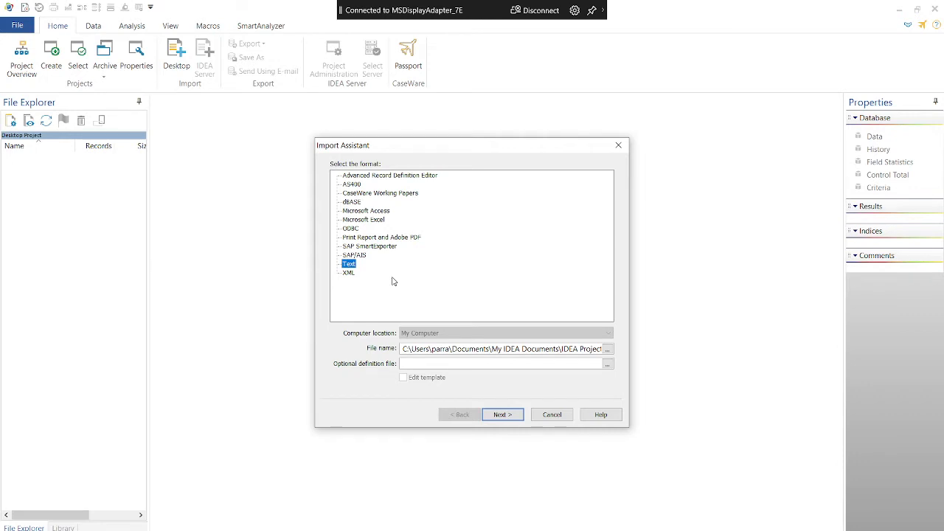
left_click(611, 349)
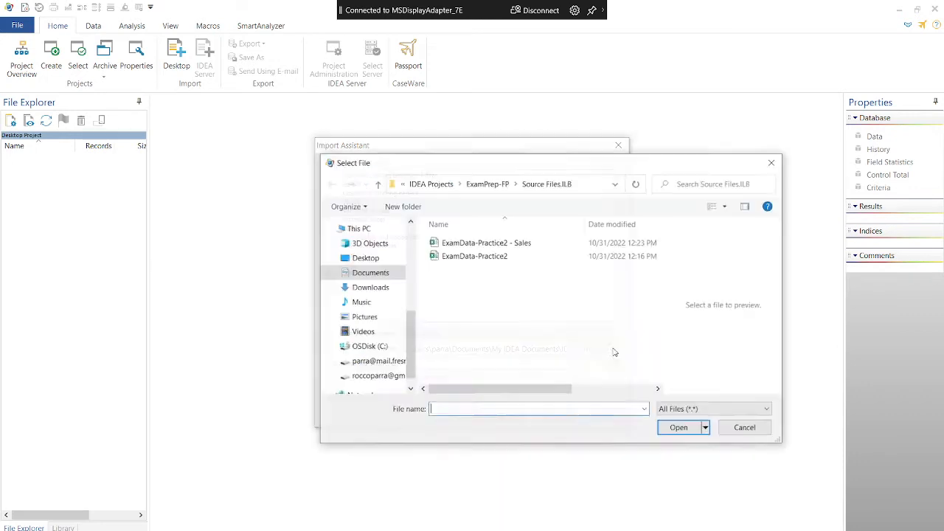
left_click(521, 244)
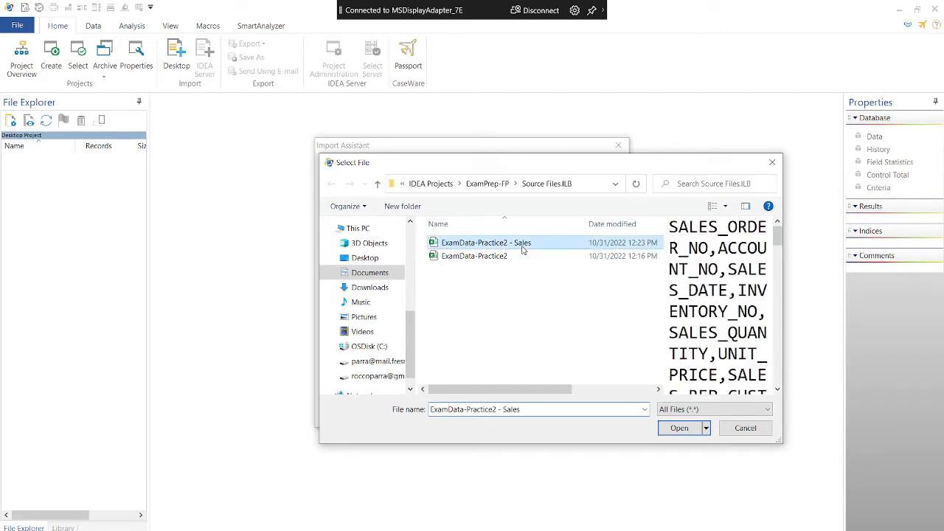
left_click(679, 428)
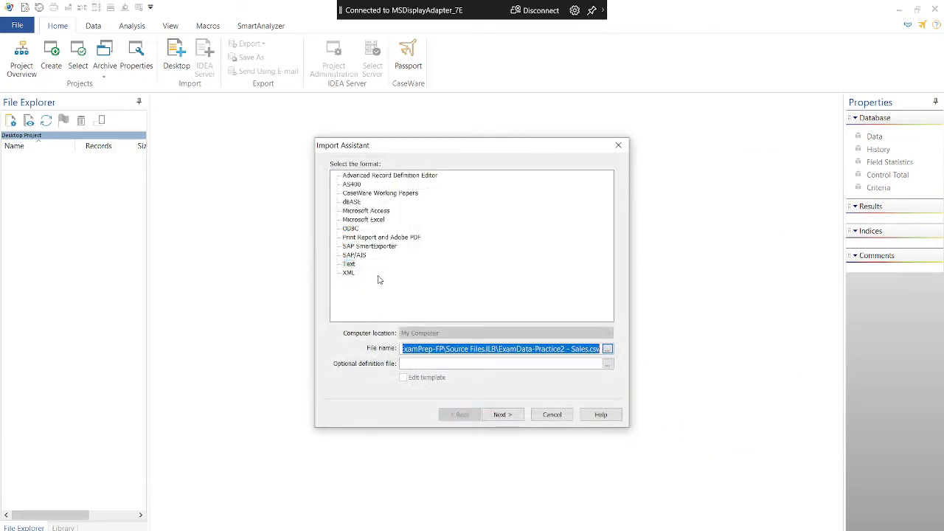
left_click(506, 417)
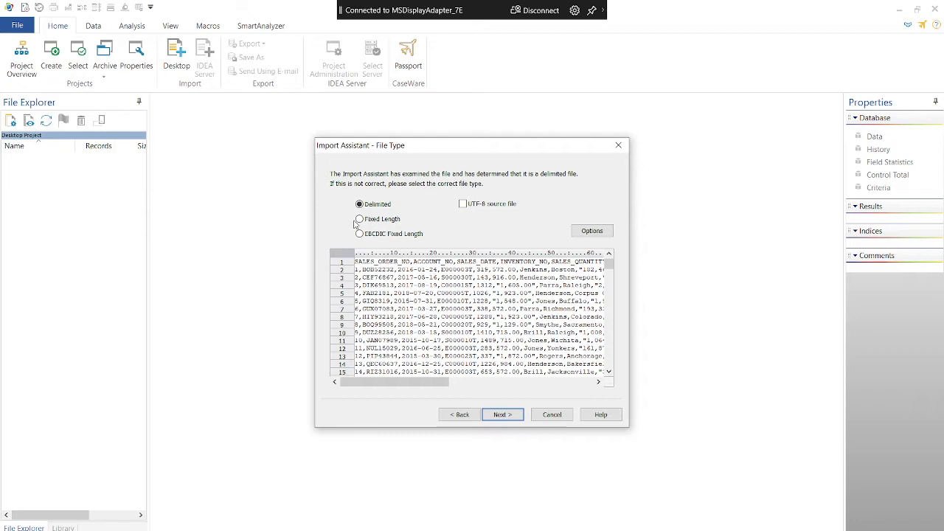
left_click(364, 221)
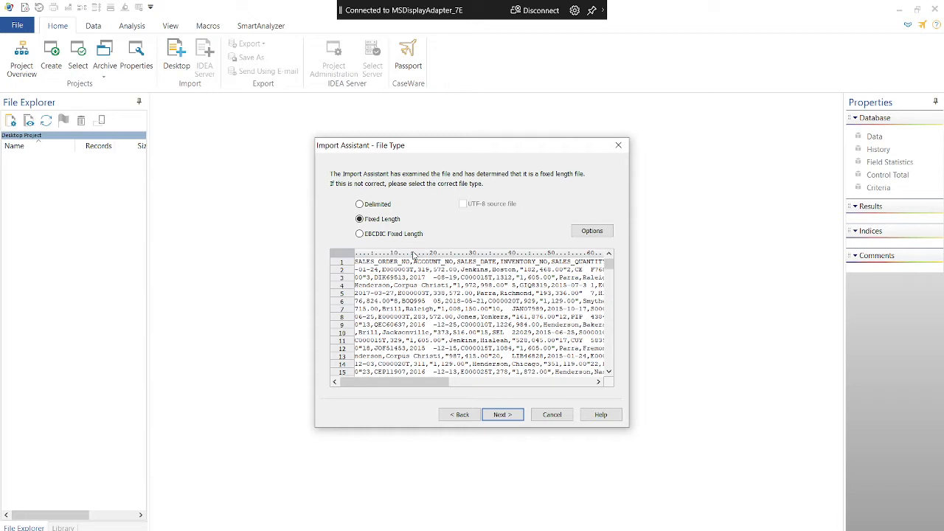
left_click(376, 206)
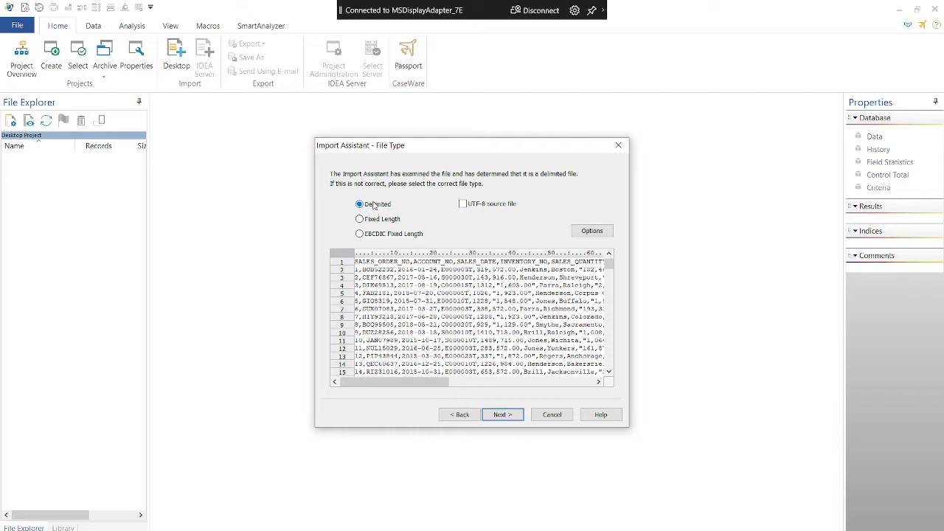
- Switch to ExamData-Practice2 in Google Sheets and review the EXAM VARIABLES sheet, the Sales sheet and the available download formats
key("alt+Tab")
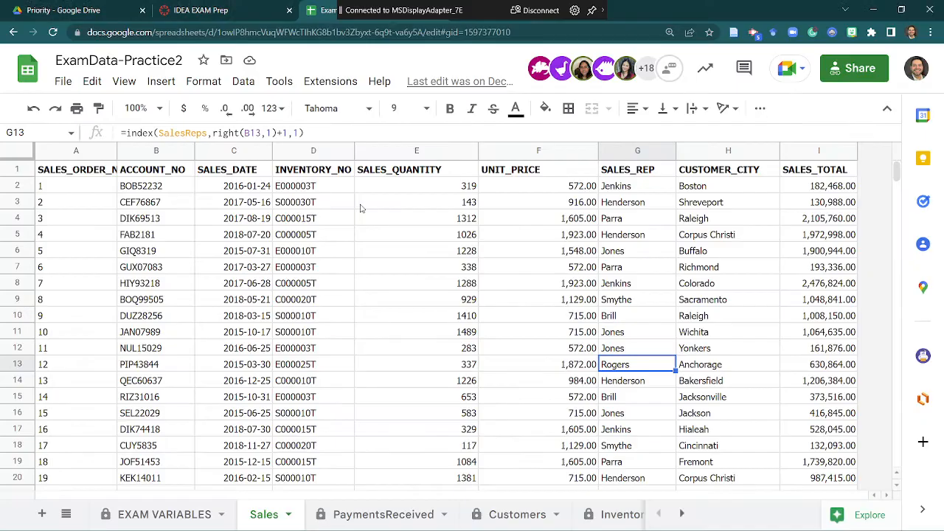
left_click(159, 516)
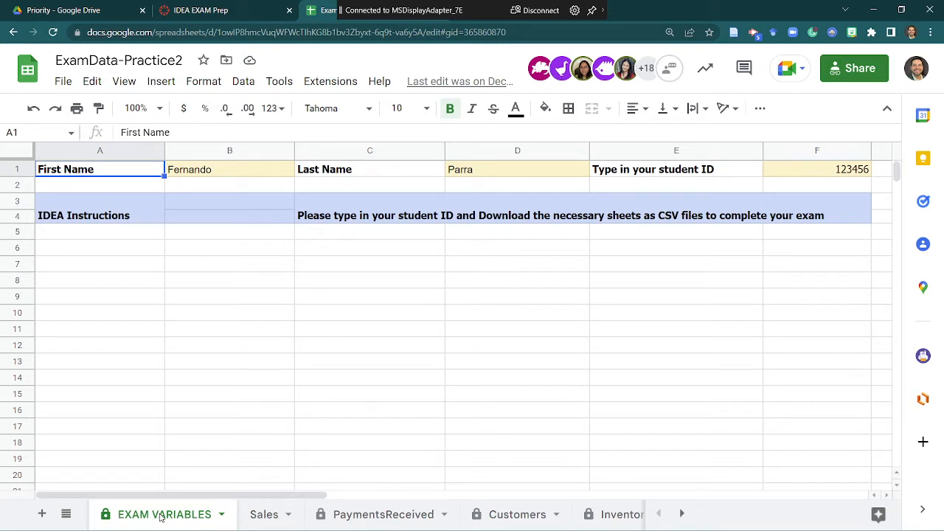
left_click(257, 514)
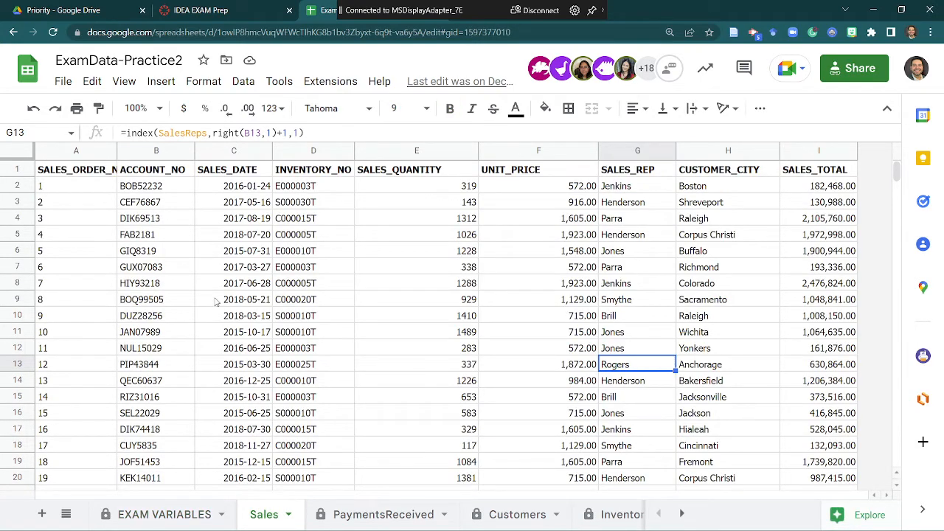
left_click(63, 81)
mouse_move(219, 271)
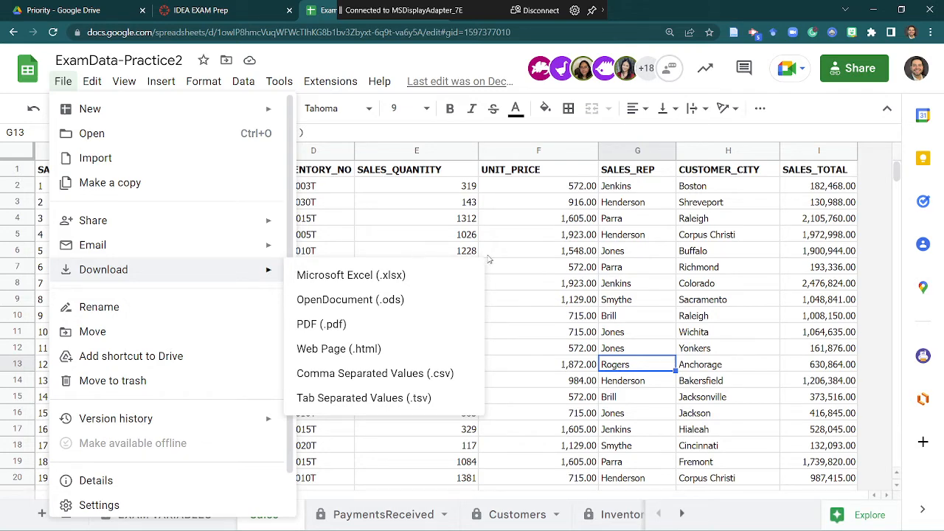
left_click(516, 257)
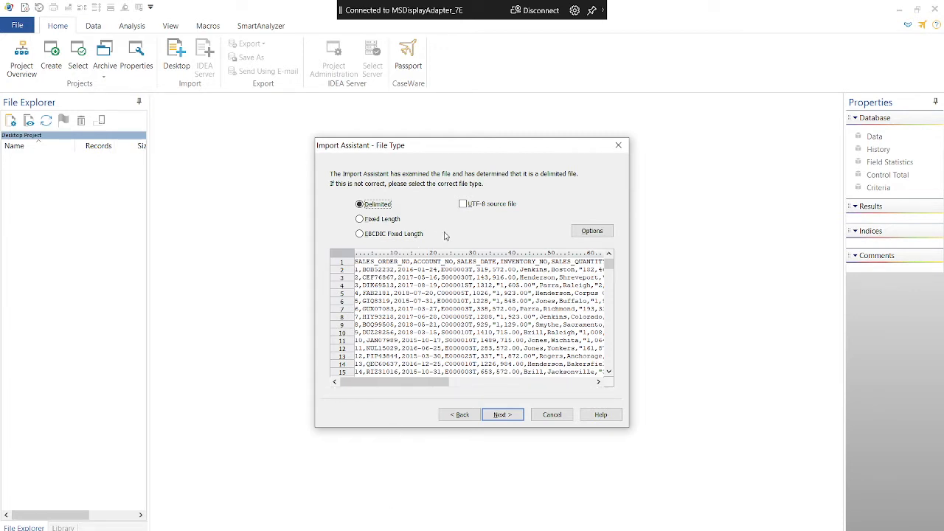
- Return to the IDEA import, accept Comma as the field separator, and use the first visible row as field names
left_click(500, 418)
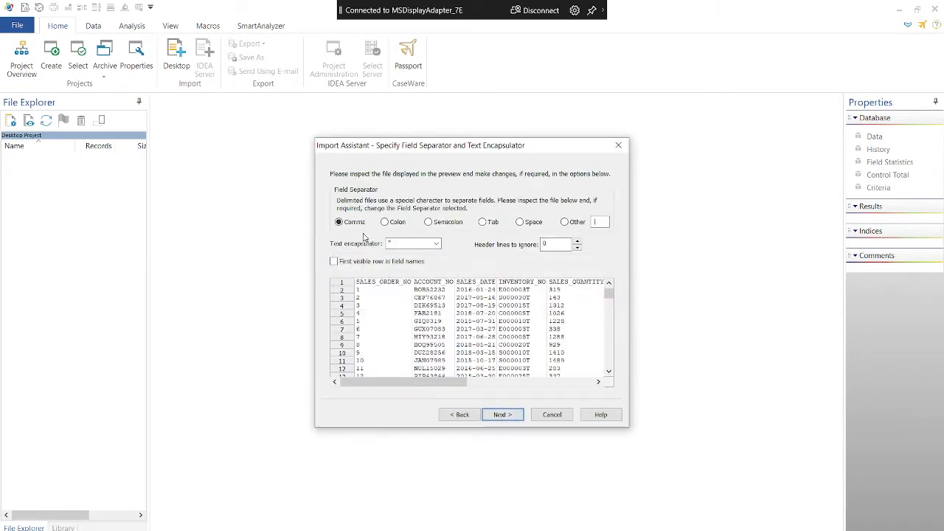
left_click(363, 262)
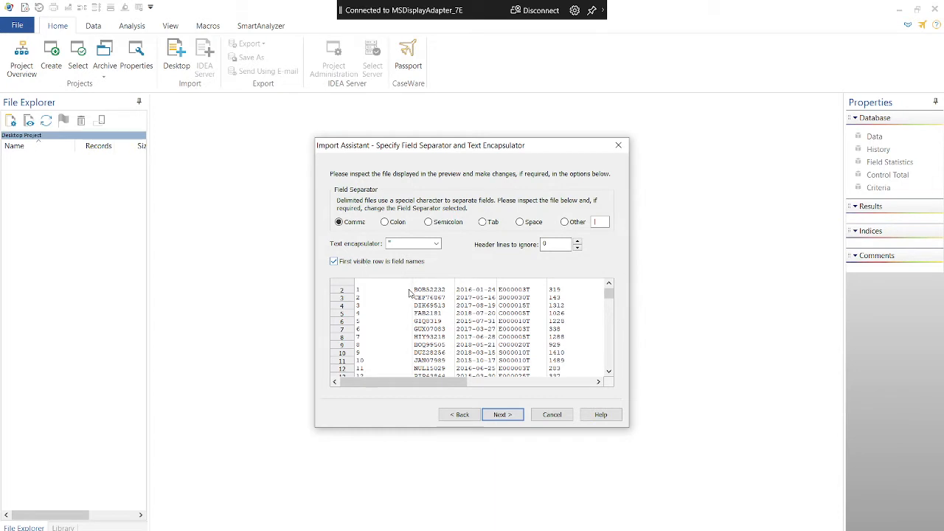
left_click_drag(465, 386, 591, 390)
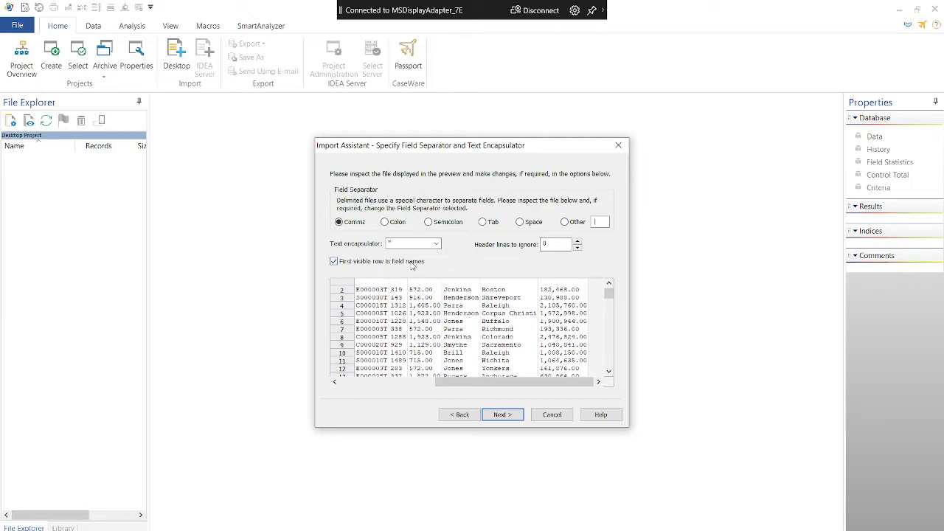
left_click(412, 262)
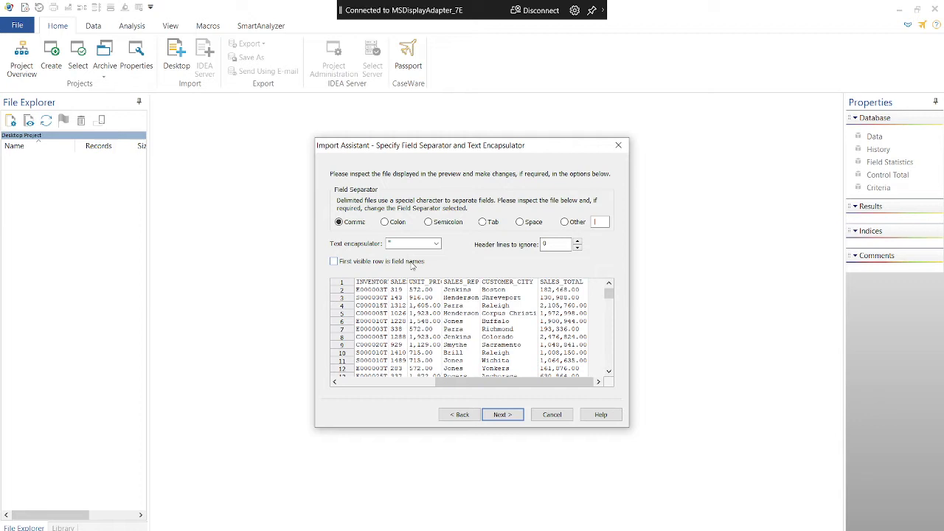
left_click(413, 263)
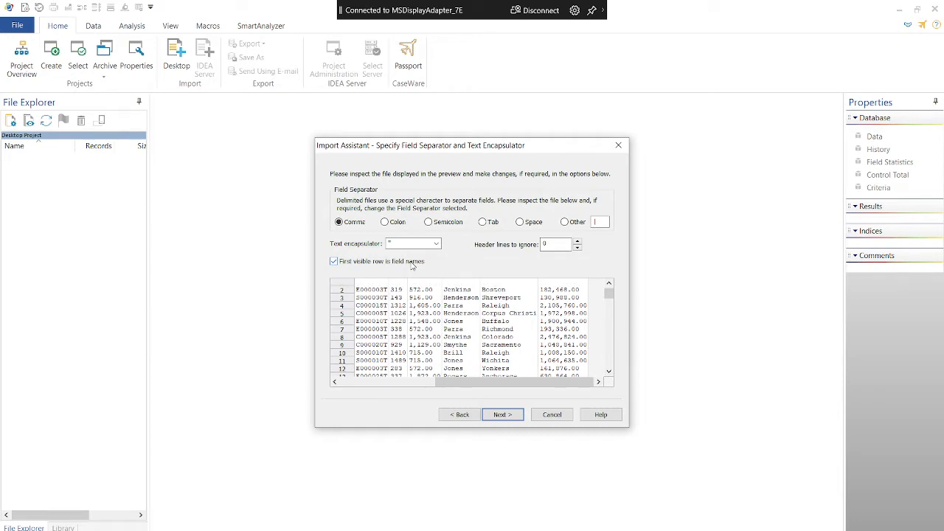
left_click(502, 415)
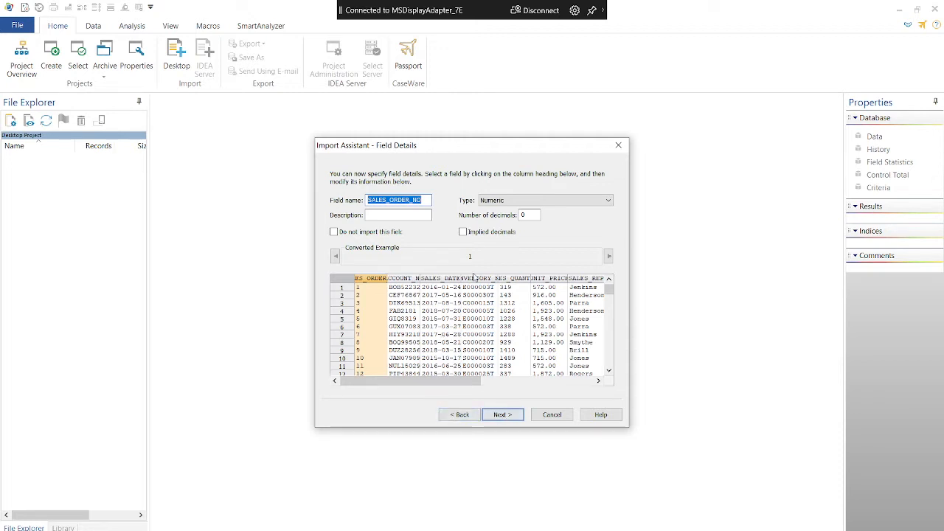
- Set the SALES_ORDER_NO field's type to Character and check the ACCOUNT_NO field's details
left_click(525, 203)
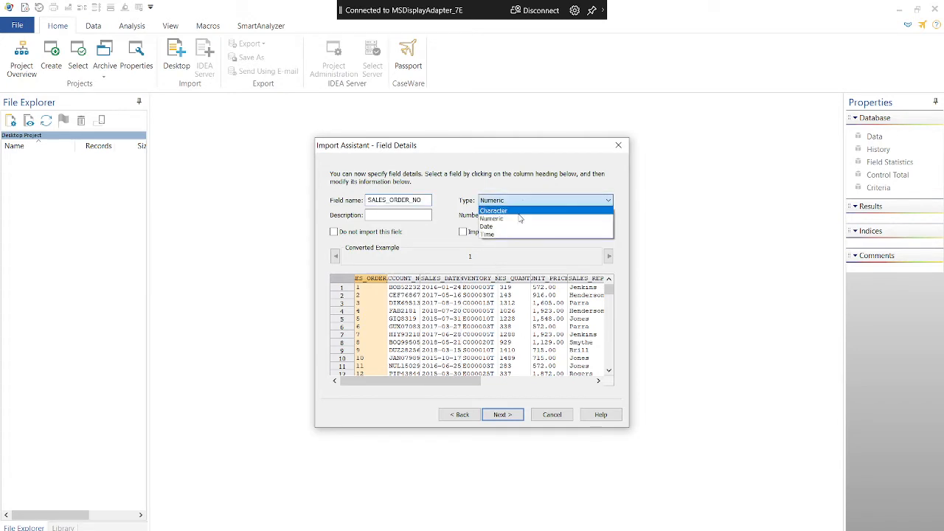
left_click(521, 211)
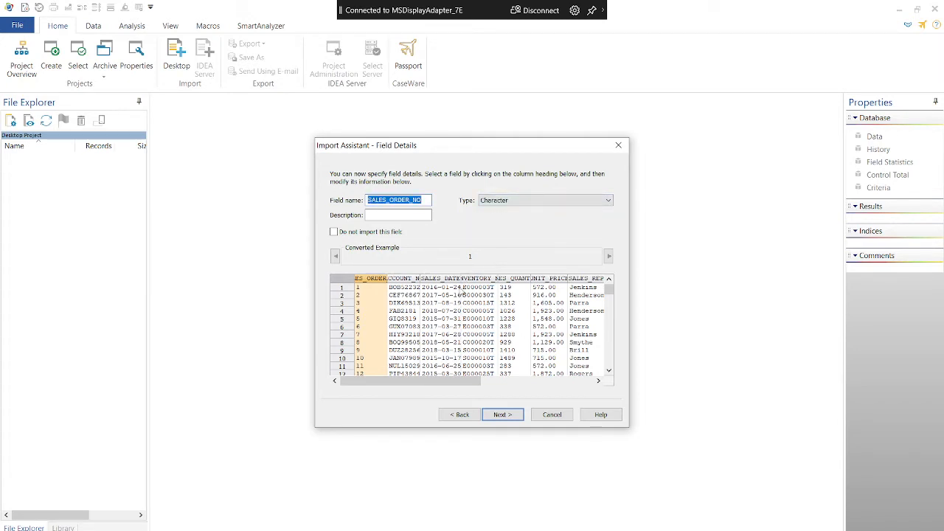
left_click(404, 295)
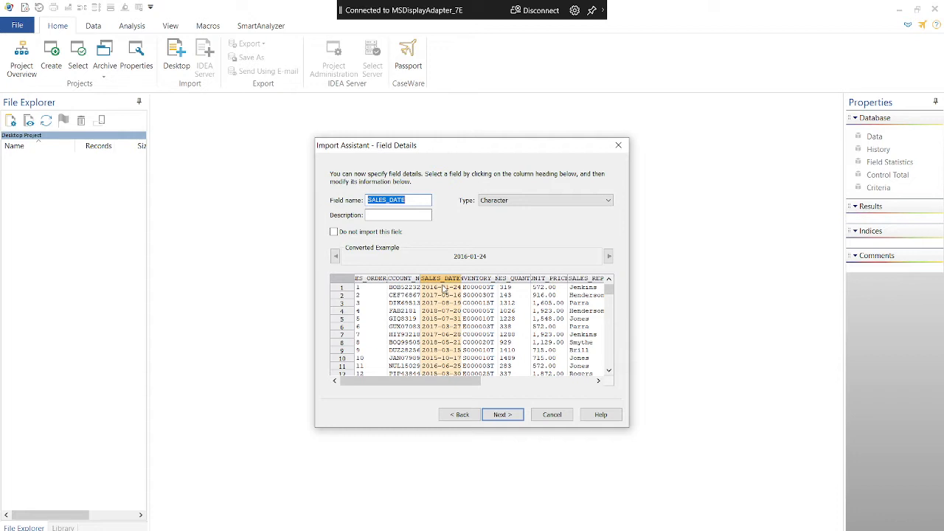
- Set the SALES_DATE field's type to Date with the date mask YYYY-MM-DD
left_click(494, 199)
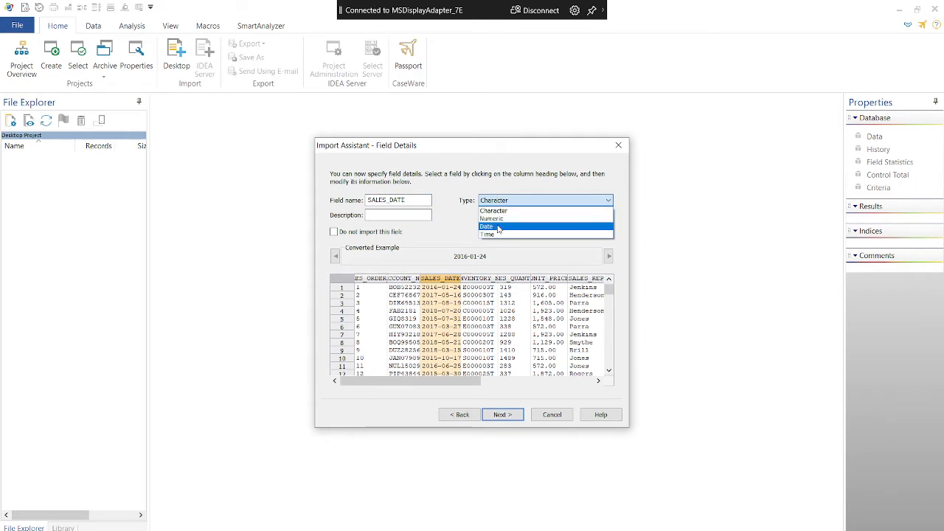
left_click(498, 227)
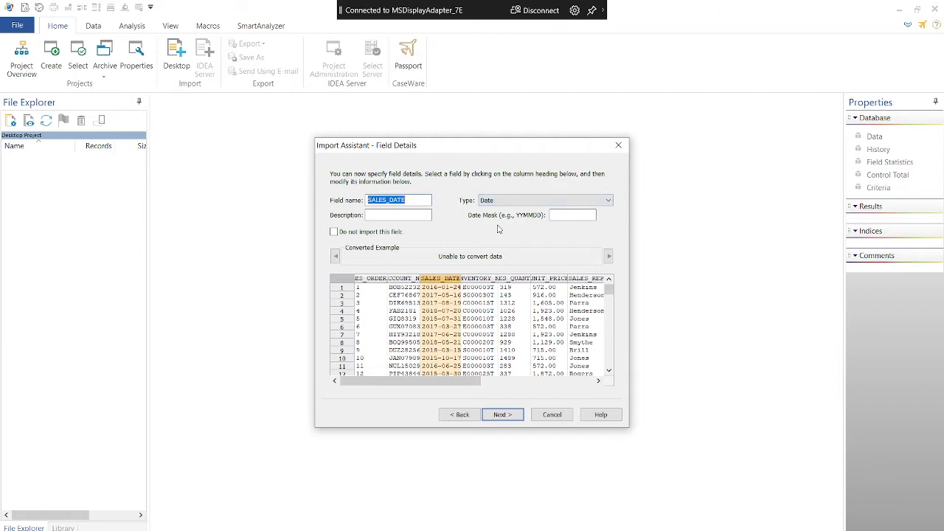
left_click(573, 214)
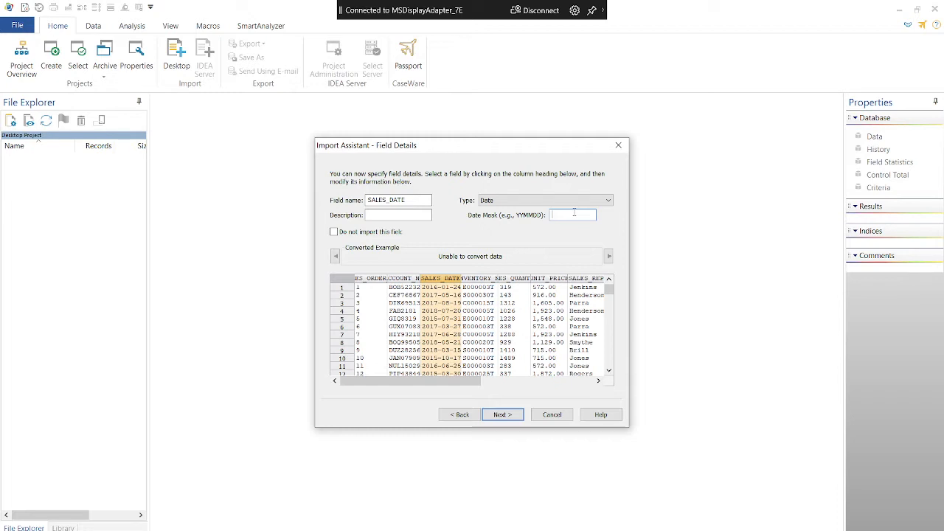
type("YYYY")
type("MMDD")
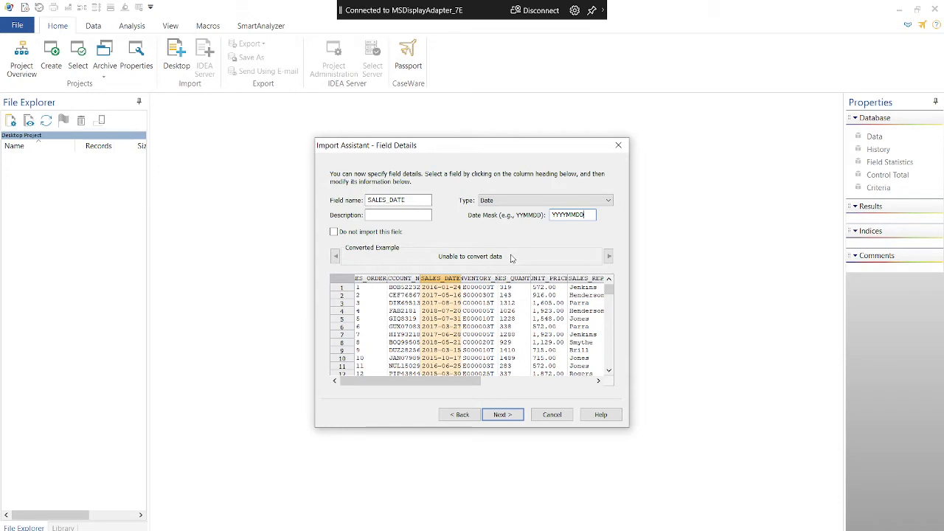
left_click(567, 213)
left_click(580, 215)
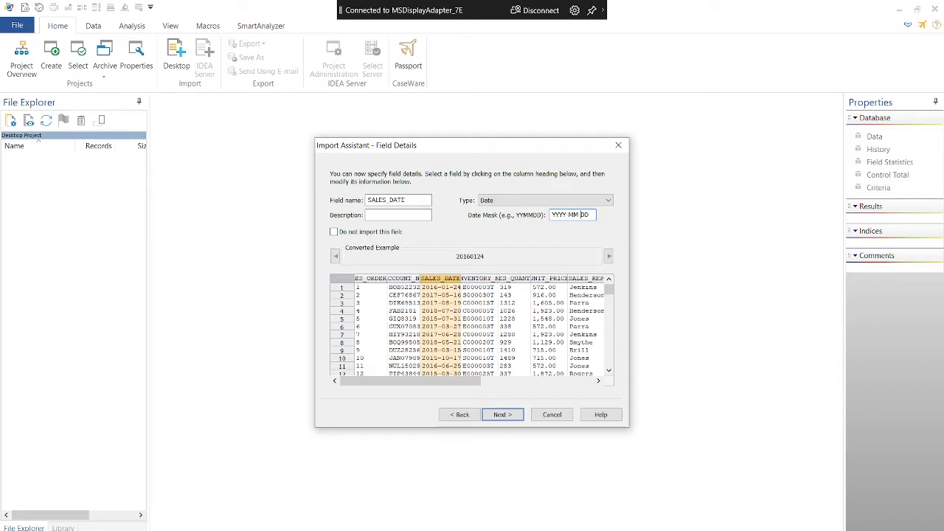
- Check the INVENTORY_NO and SALES_QUANTITY field details and set the UNIT_PRICE field's type to Numeric
left_click(483, 287)
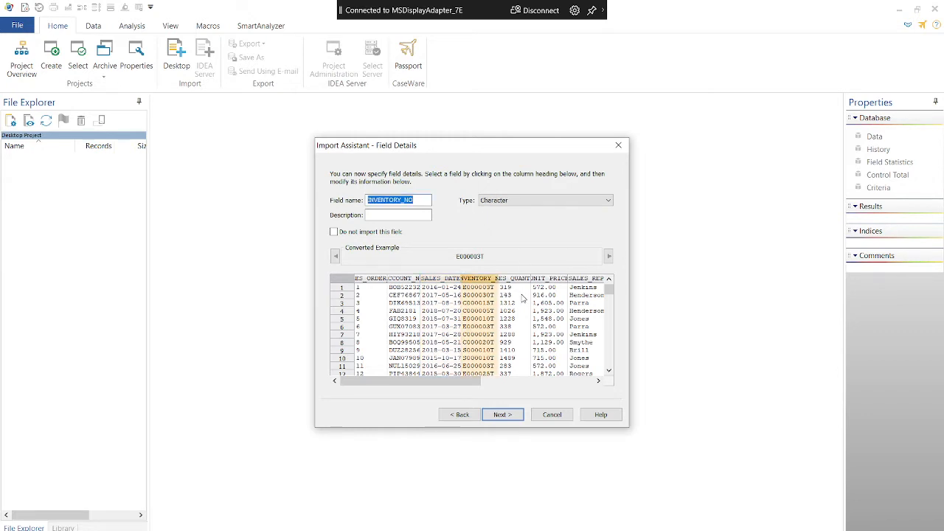
left_click(522, 298)
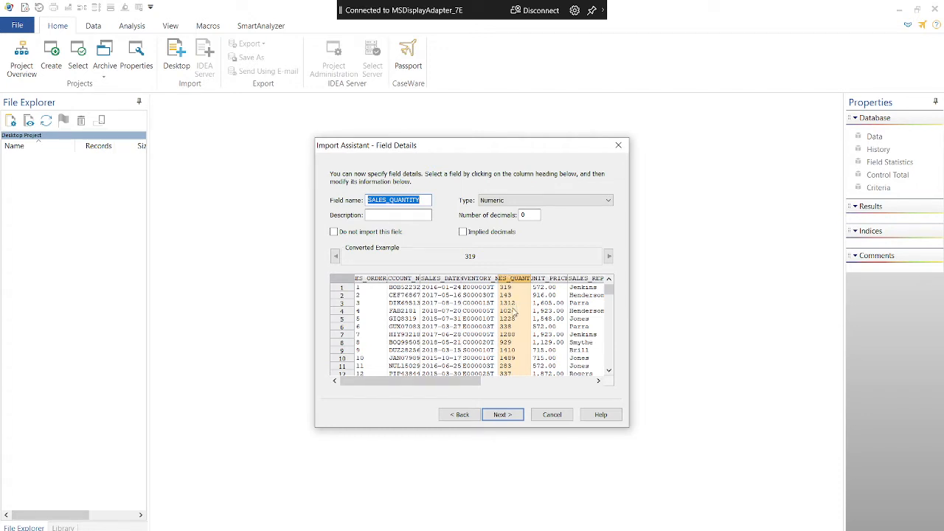
left_click(555, 317)
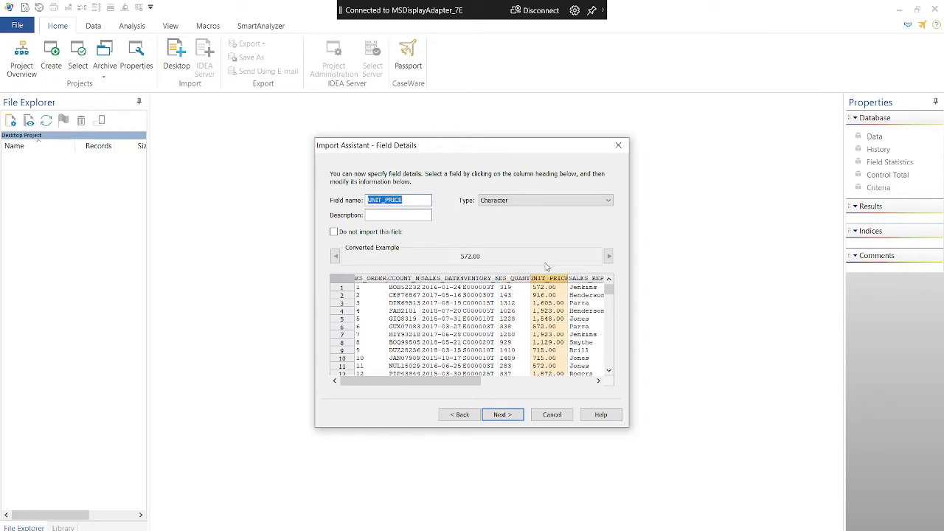
left_click(536, 202)
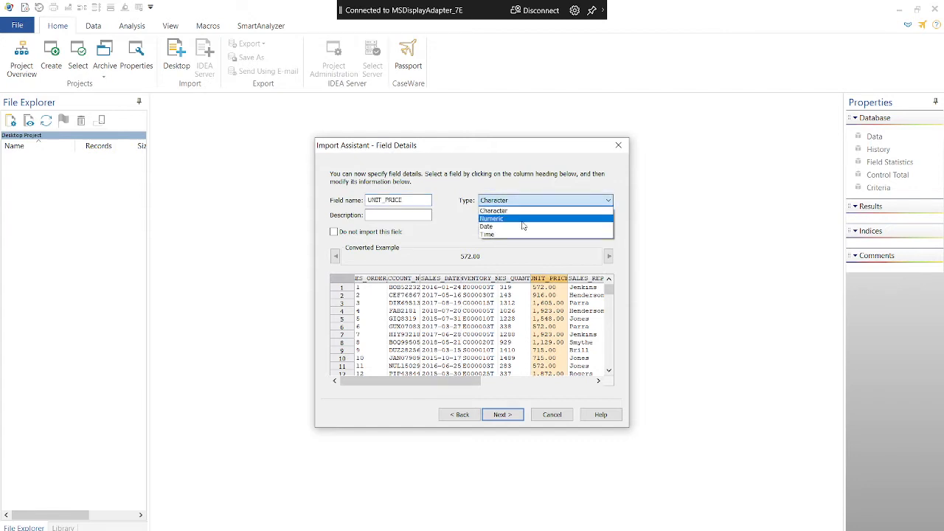
left_click(524, 219)
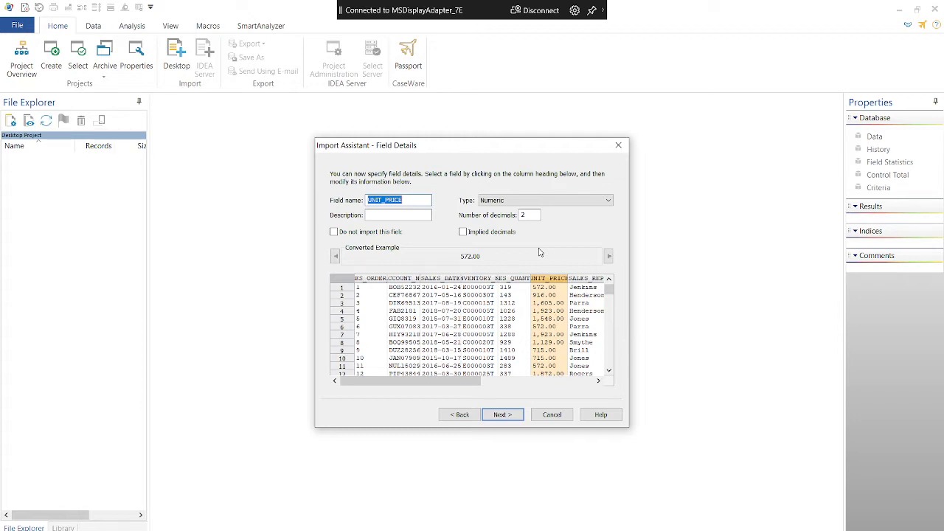
- Switch to the browser and search Google in a new tab for the definition of "implied"
key("alt+Tab")
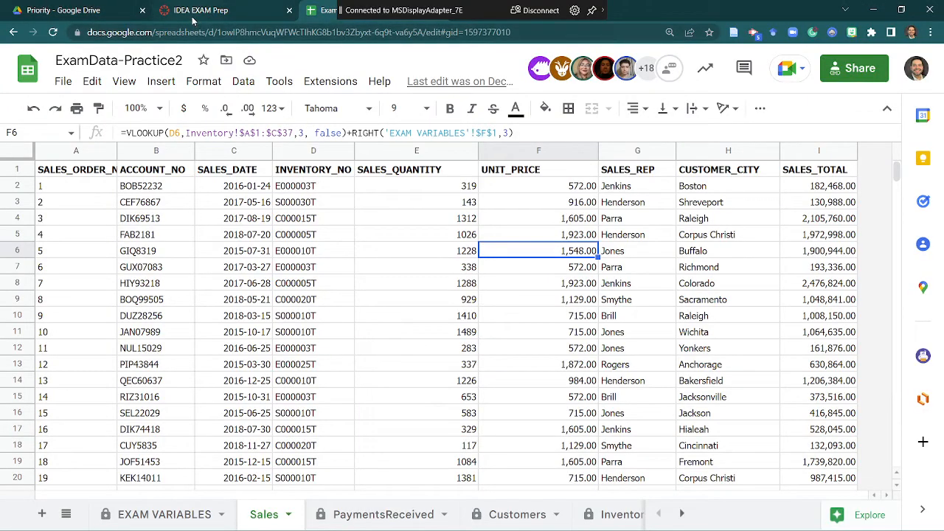
left_click(198, 11)
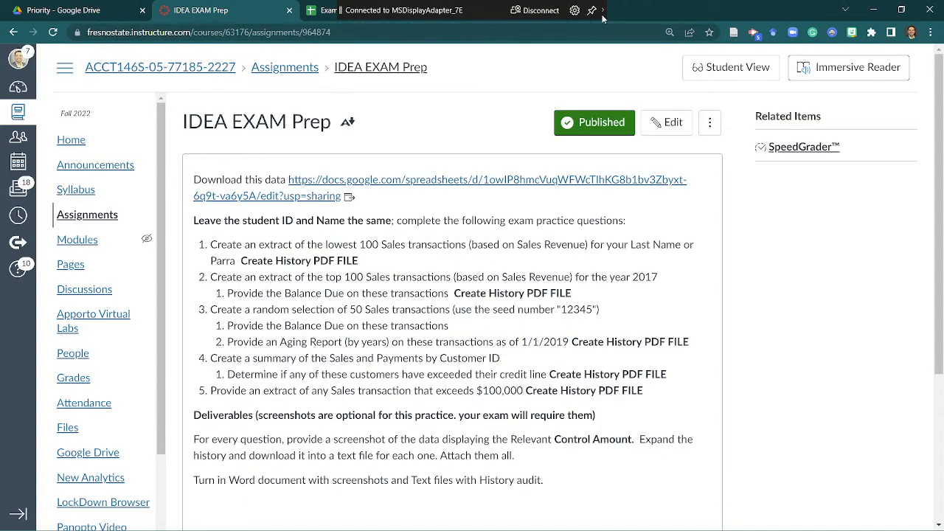
left_click(459, 12)
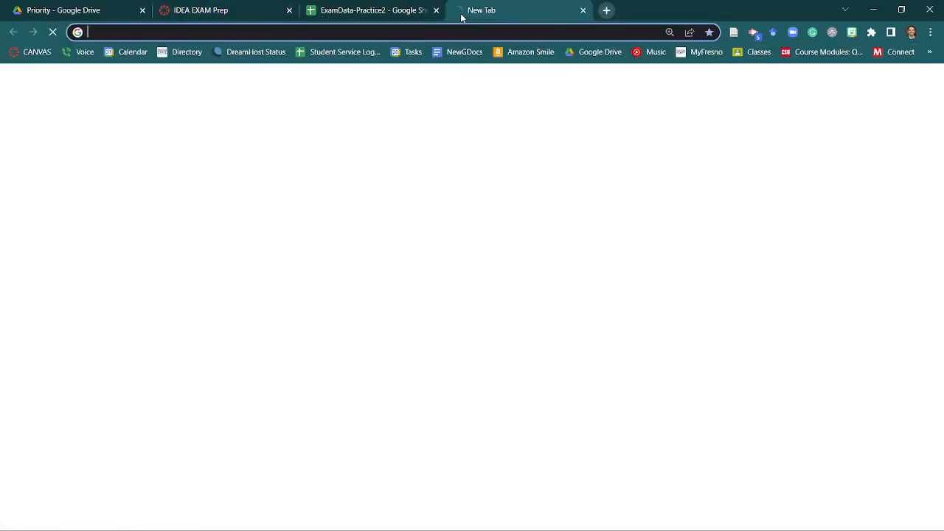
type("implied ")
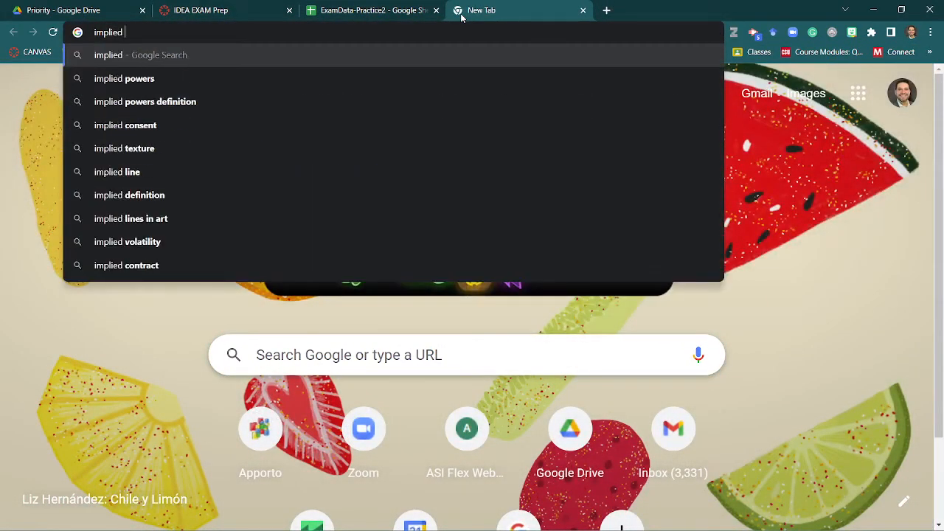
type("def")
key("Return")
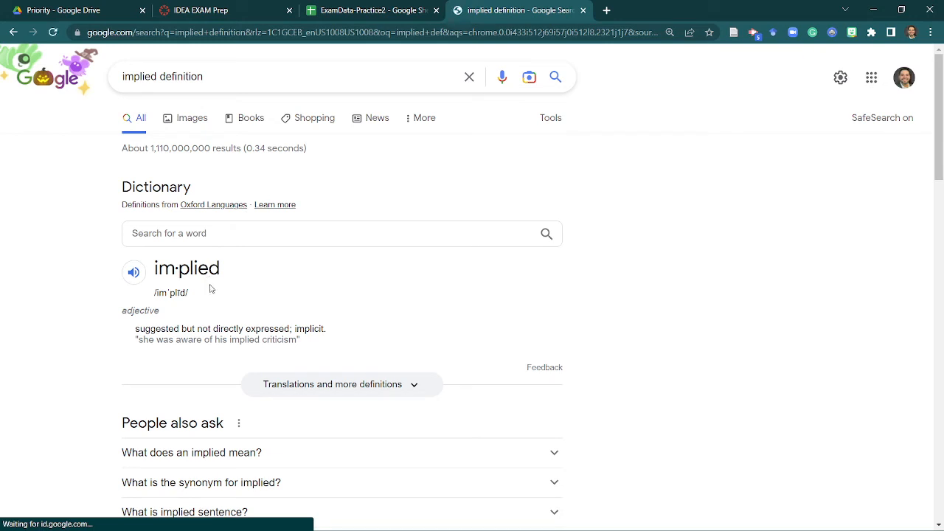
scroll(237, 326, "down", 1)
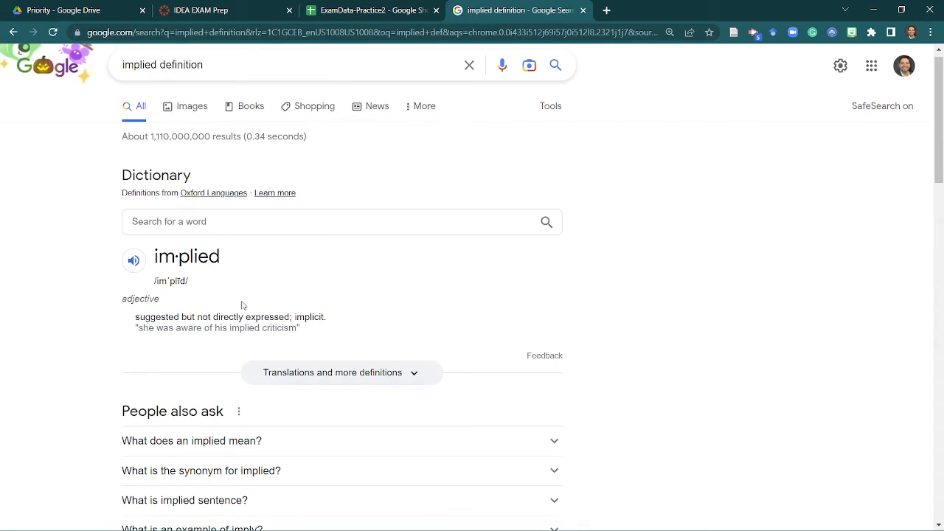
- Search Google for "implicit" and read its expanded dictionary entry, including all meanings and the origin
left_click_drag(257, 62, 2, 60)
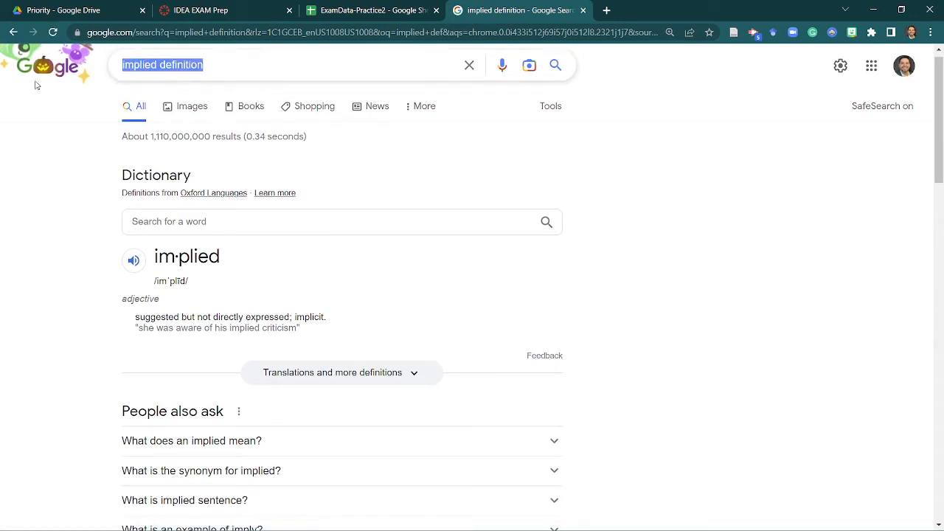
type("implicit")
key("Return")
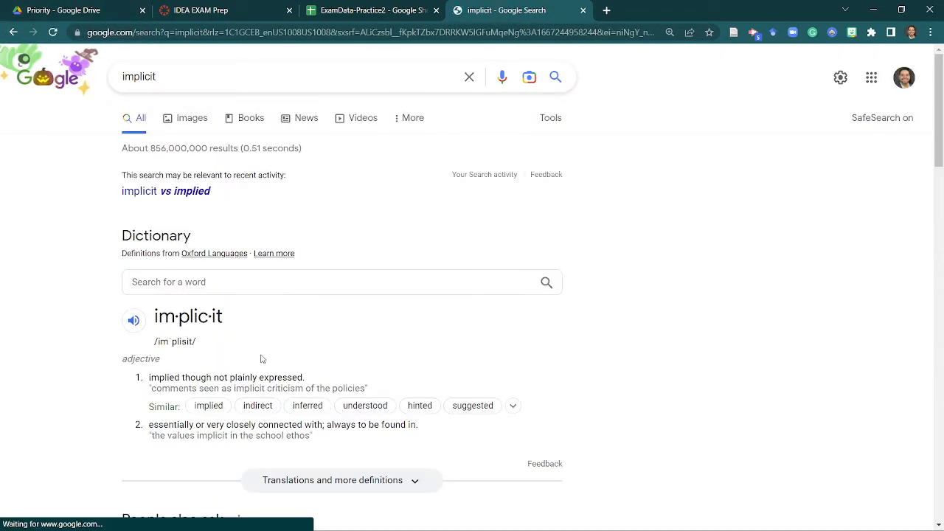
scroll(254, 372, "down", 1)
left_click(410, 434)
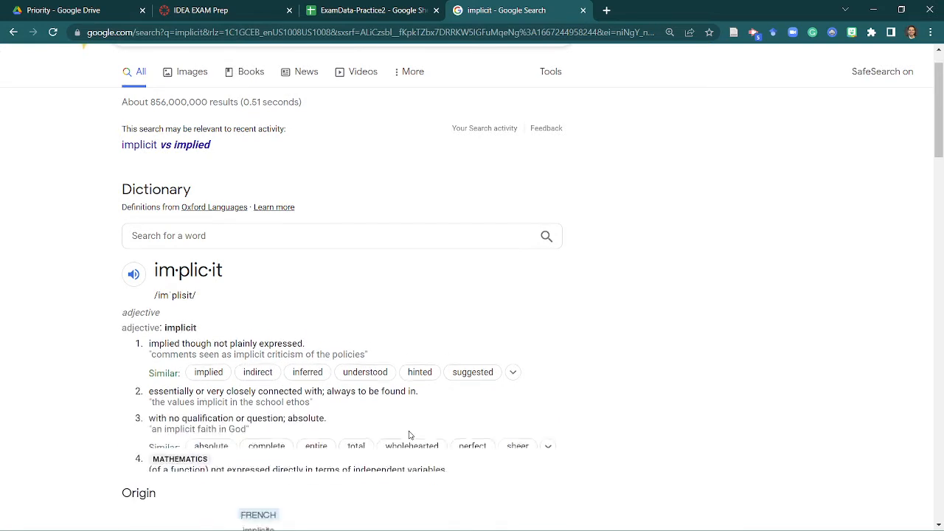
scroll(410, 408, "down", 2)
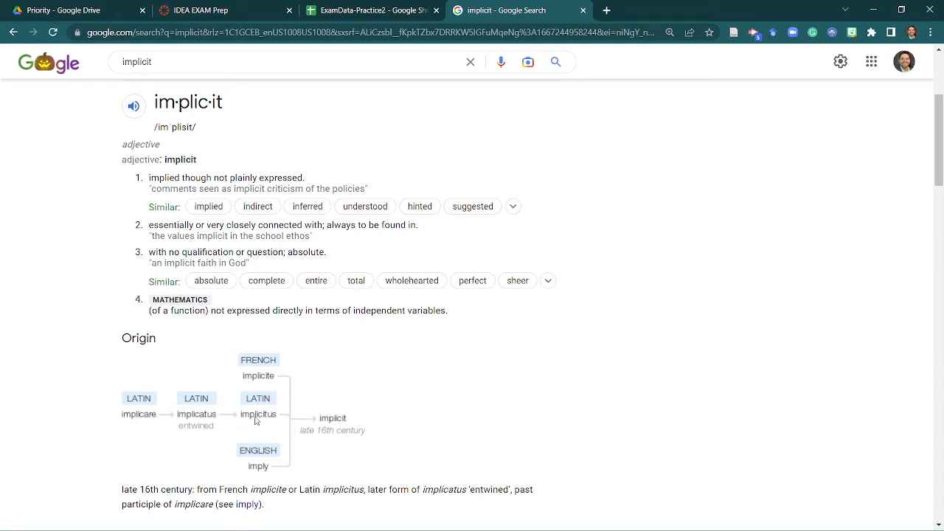
scroll(321, 432, "down", 1)
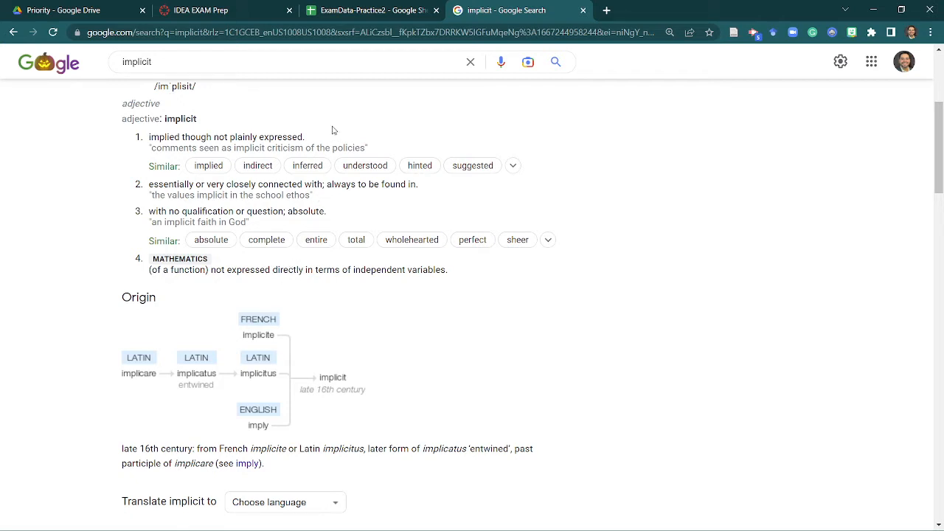
- Return to the IDEA import and check the SALES_REP and CUSTOMER_CITY field details
key("alt+Tab")
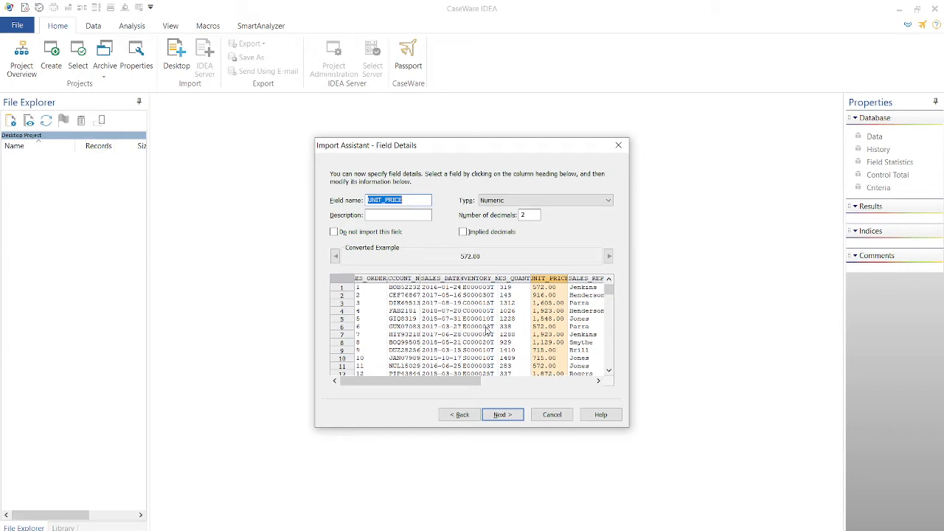
left_click(560, 381)
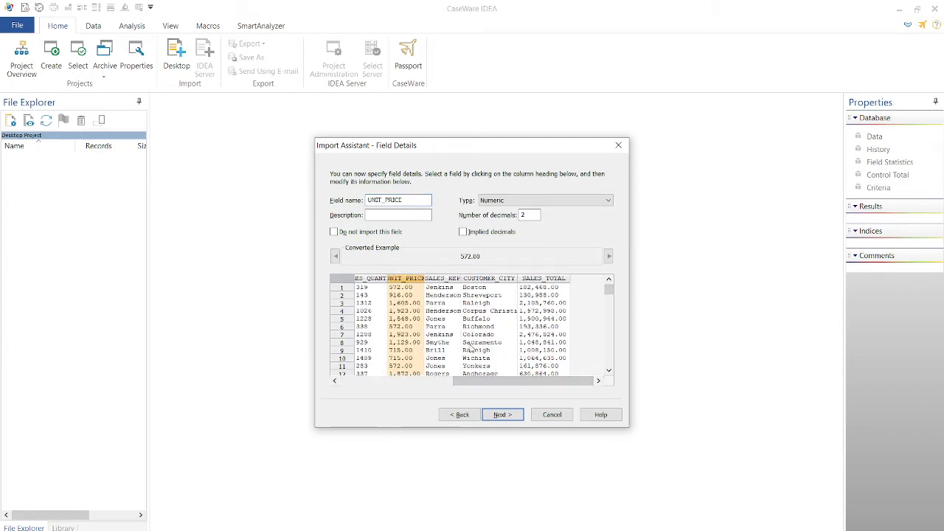
left_click(451, 336)
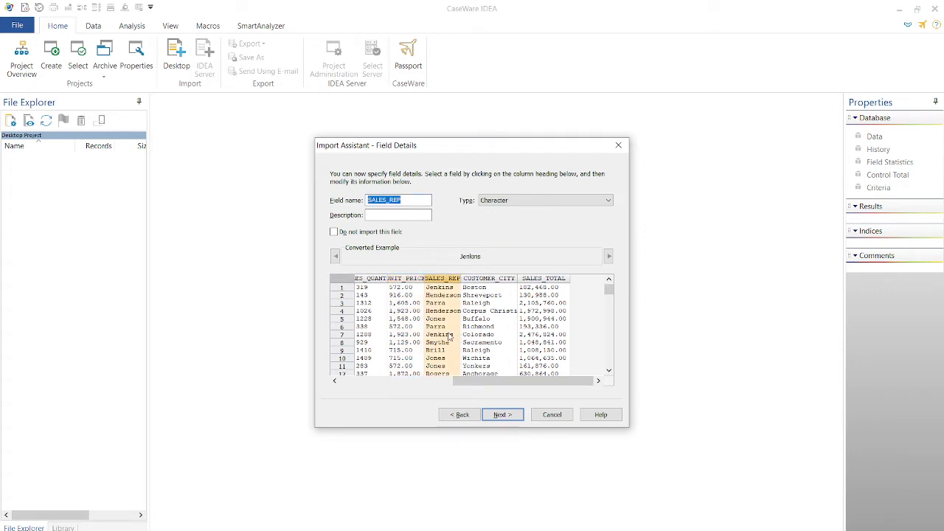
left_click(502, 329)
- Set the SALES_TOTAL field's type to Numeric with 2 decimals
left_click(546, 324)
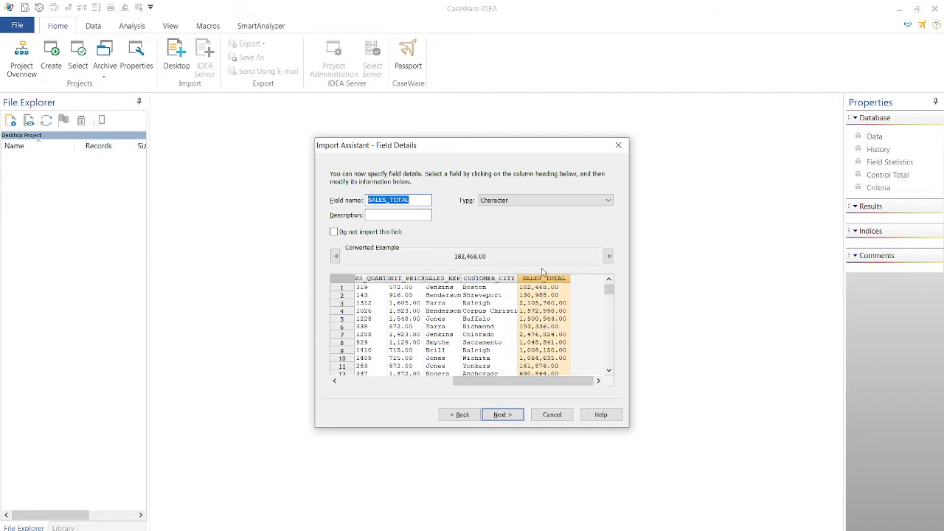
left_click(546, 206)
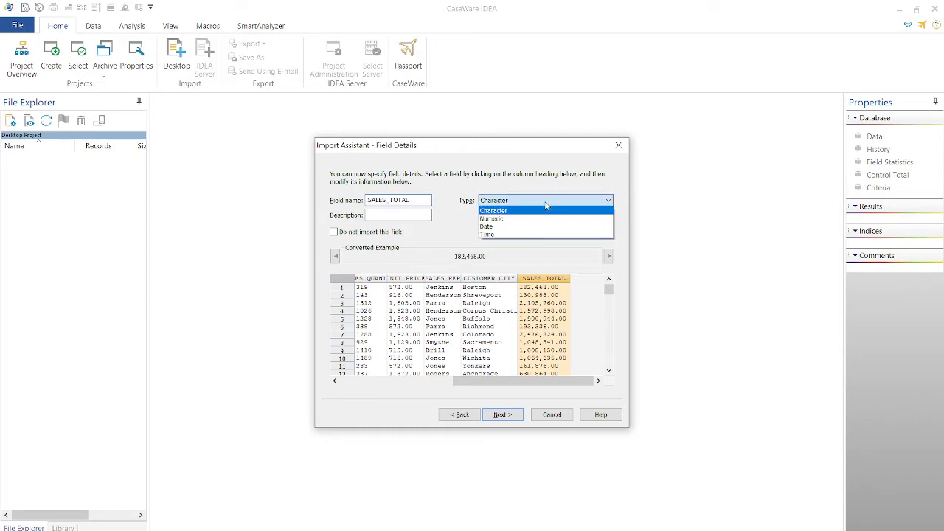
left_click(541, 219)
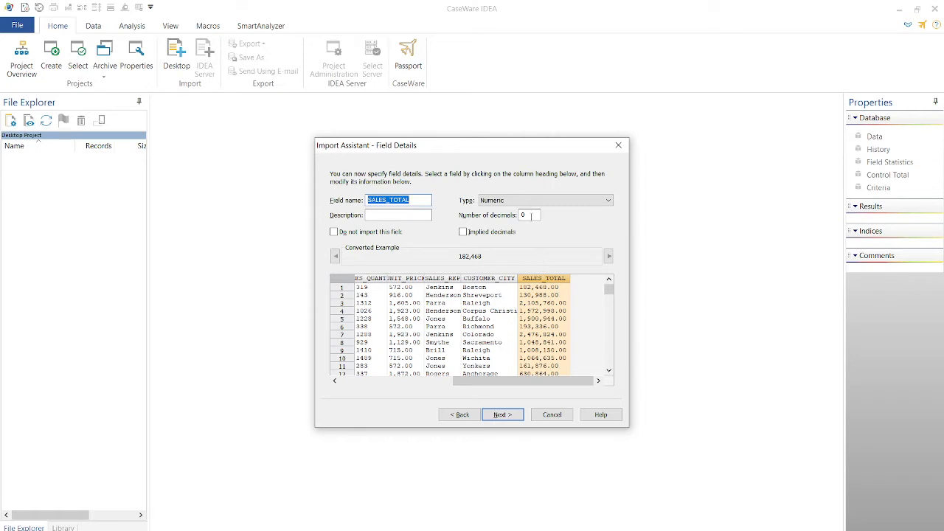
left_click(527, 214)
key("BackSpace")
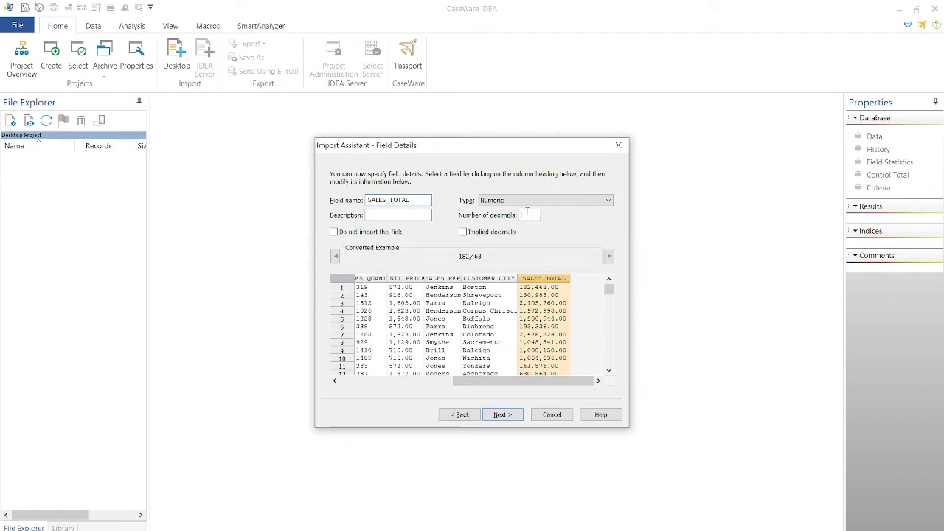
type("2")
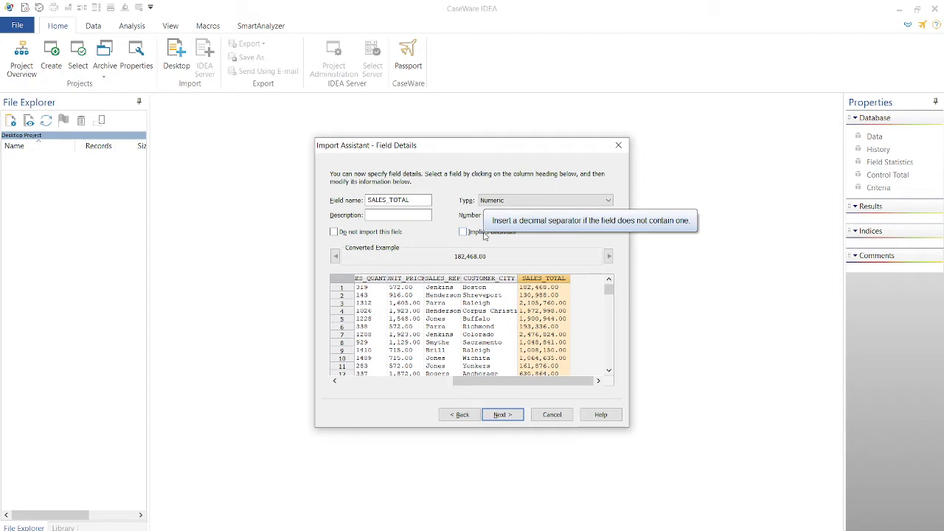
- Continue the import without adding fields, view the Equation Editor for import criteria, and leave the criteria empty
left_click(514, 414)
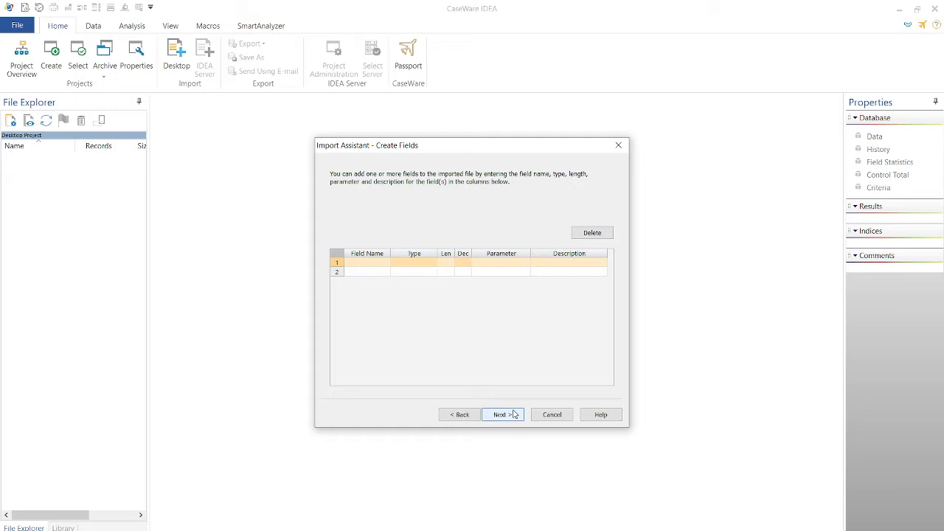
left_click(514, 414)
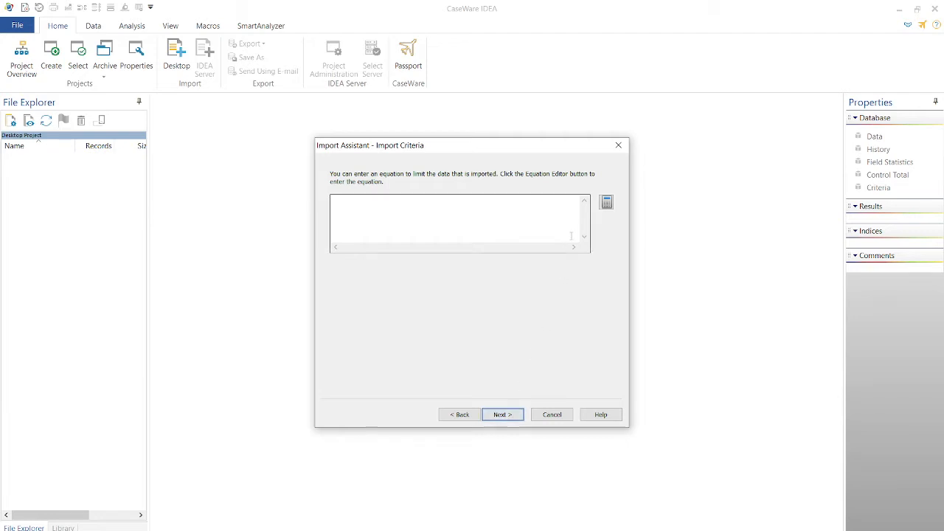
left_click(606, 204)
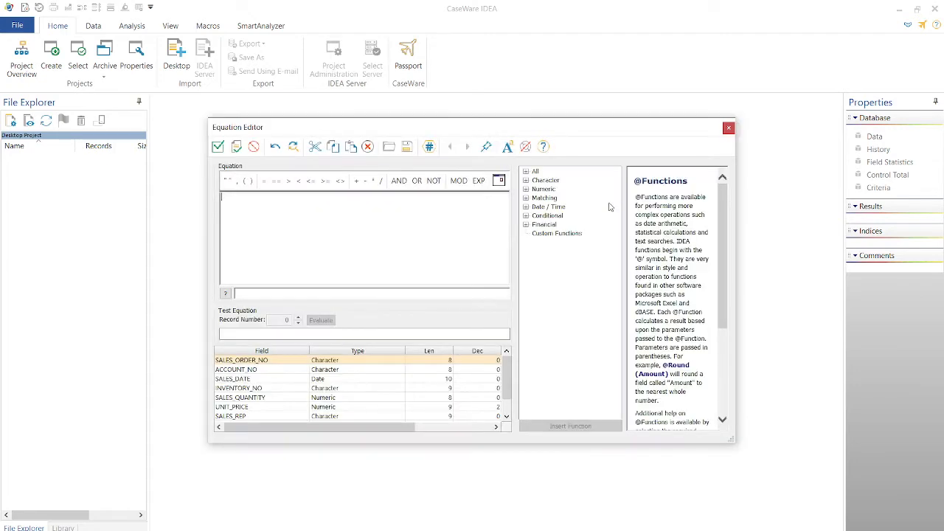
left_click(728, 129)
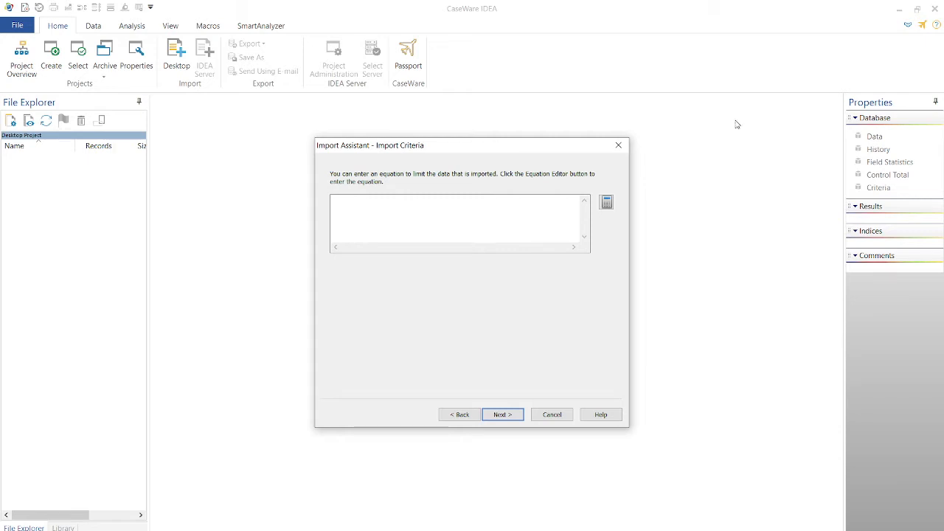
left_click(502, 415)
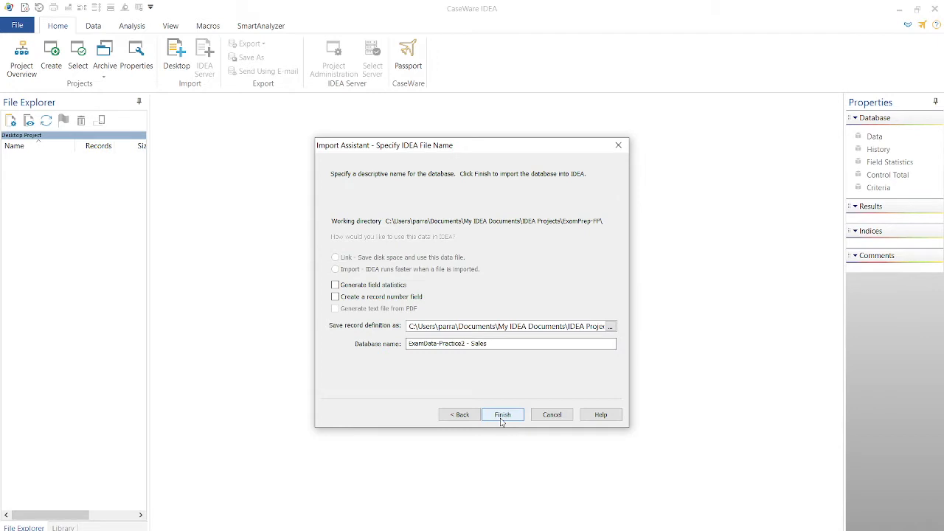
- Enable generating field statistics, name the database Sales-FP, and finish the import
left_click(392, 289)
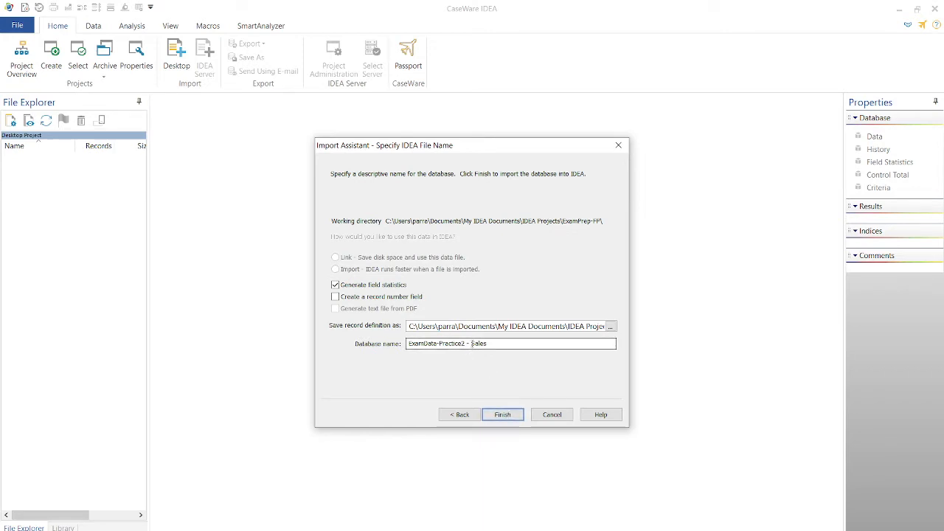
left_click_drag(472, 344, 317, 354)
key("Delete")
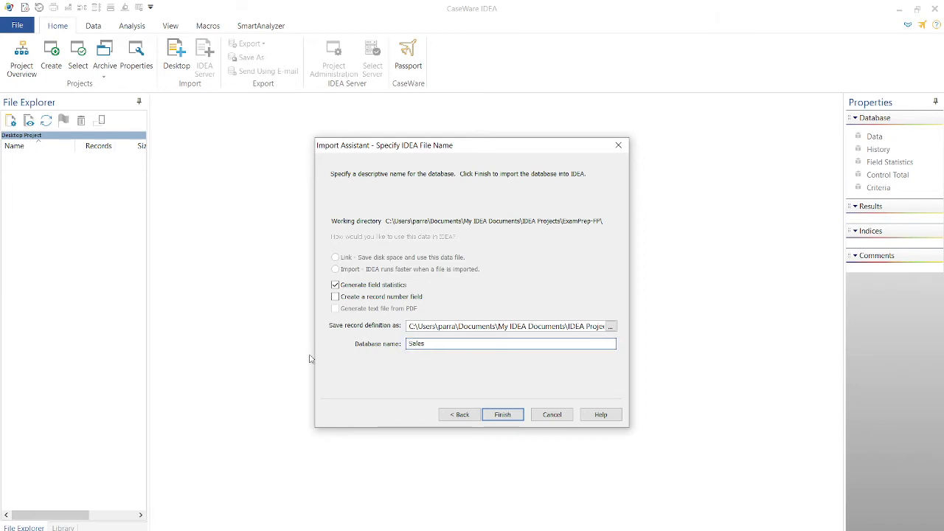
type("-FP")
left_click(506, 412)
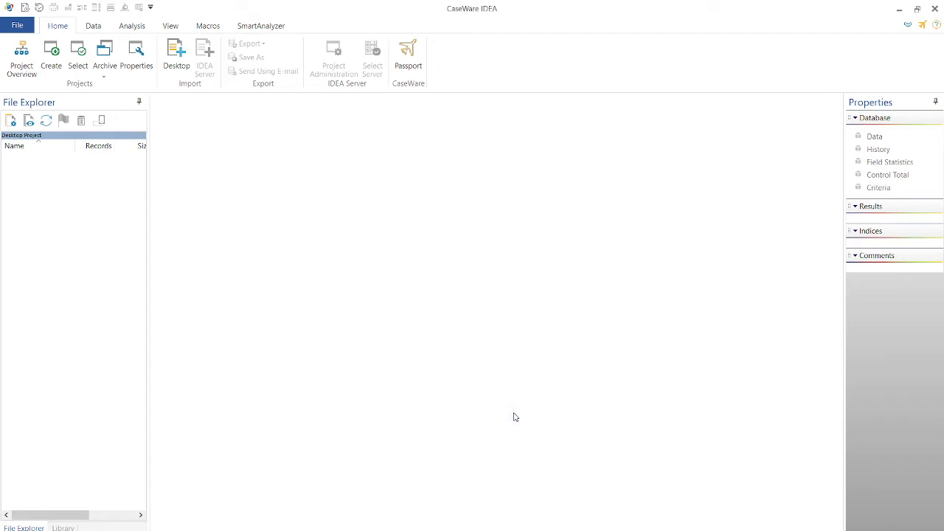
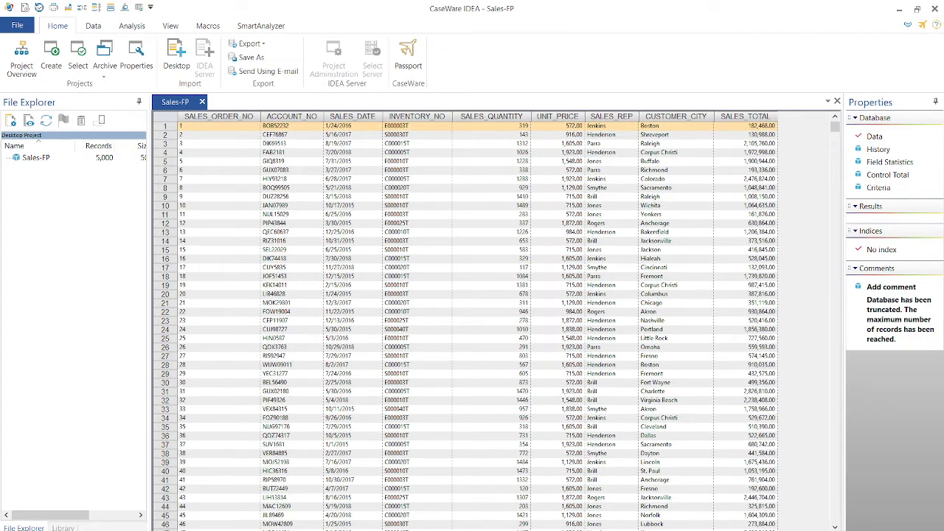
- Open the ExamData-Practice2 - Sales file in Excel and format the SALES_ORDER_NO column as Text
left_click(280, 501)
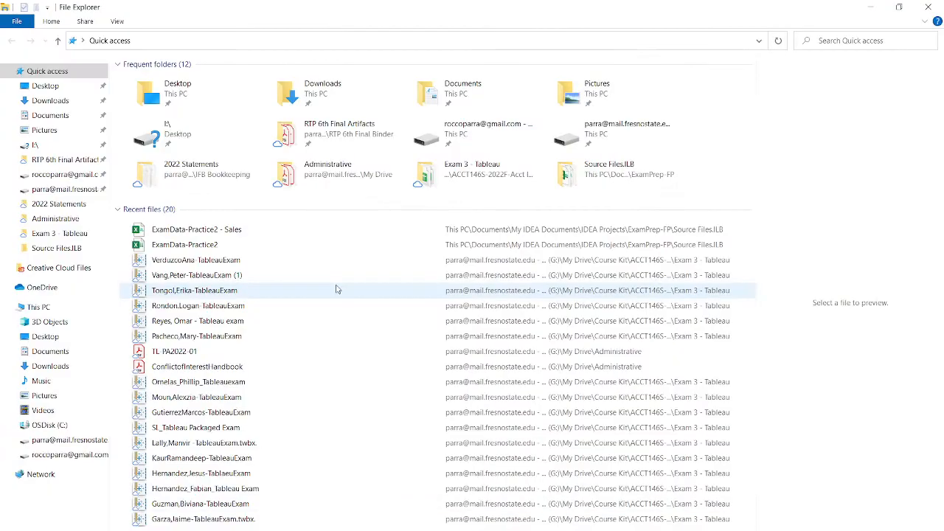
double_click(244, 236)
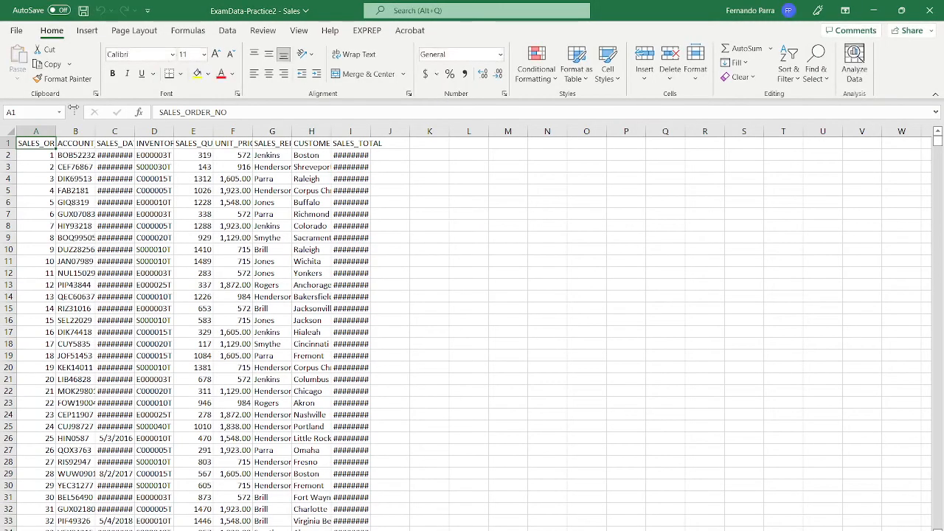
left_click(36, 129)
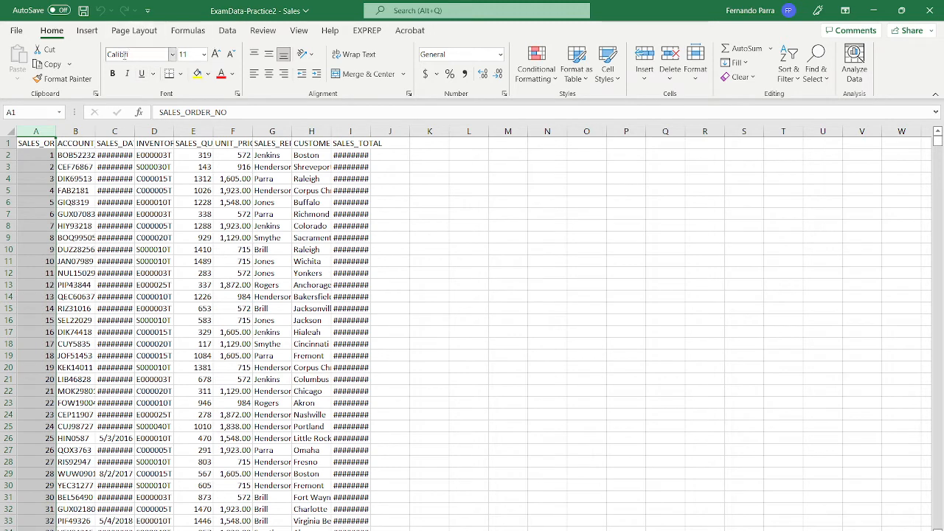
right_click(36, 177)
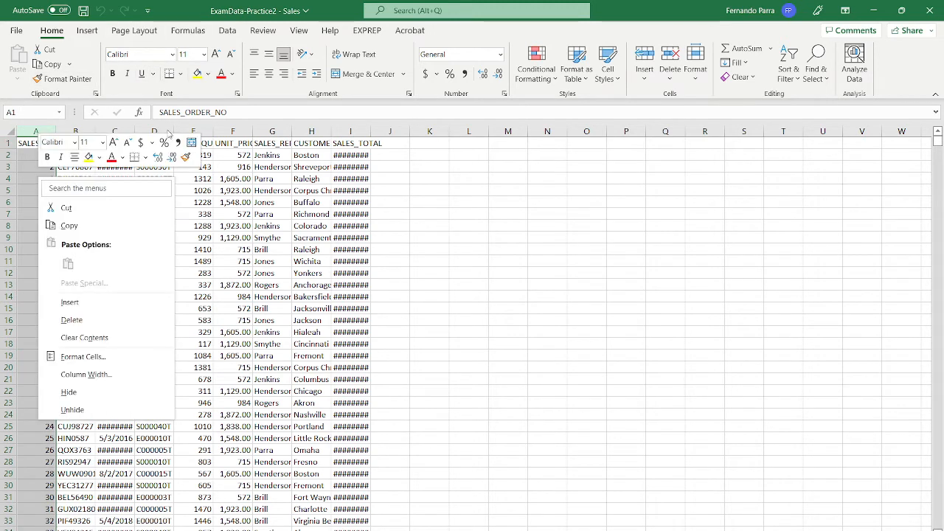
left_click(499, 96)
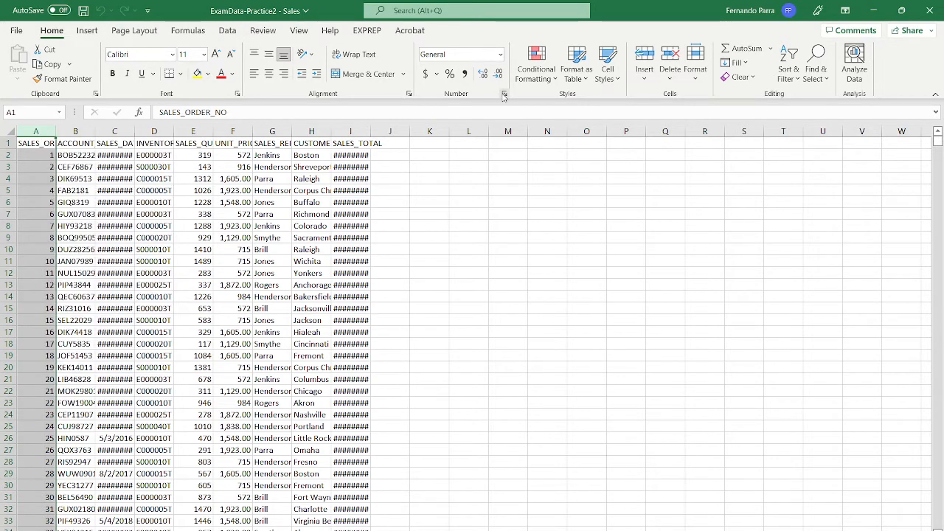
left_click(505, 94)
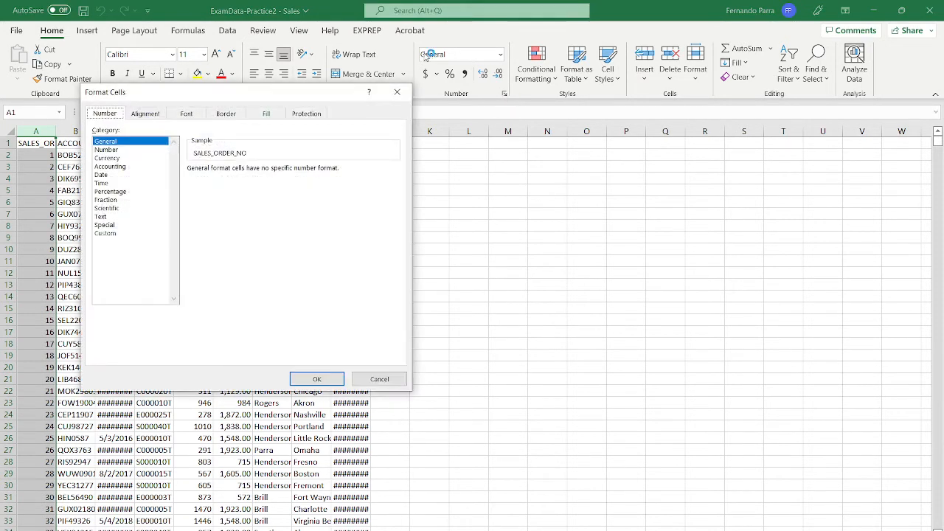
left_click(119, 216)
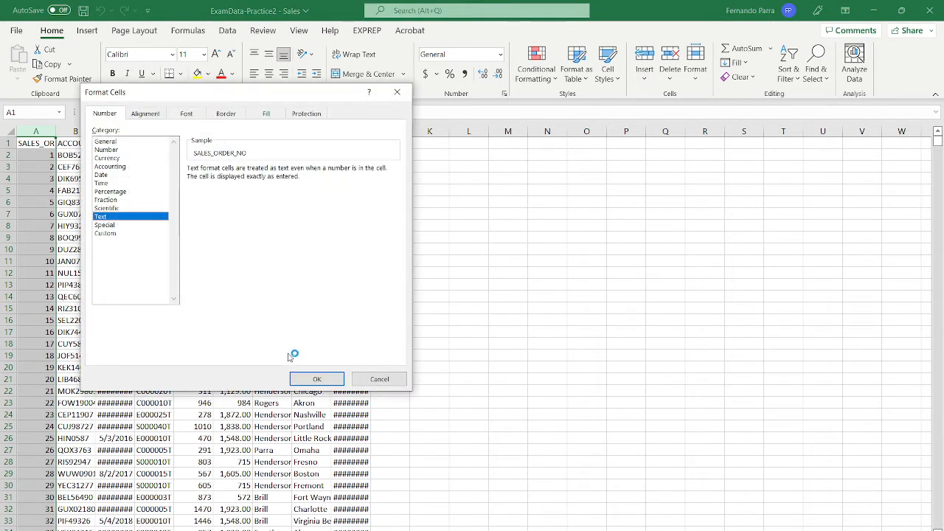
left_click(303, 380)
- Fit the SALES_DATE column's width to its contents and format the whole column as Date
left_click(85, 225)
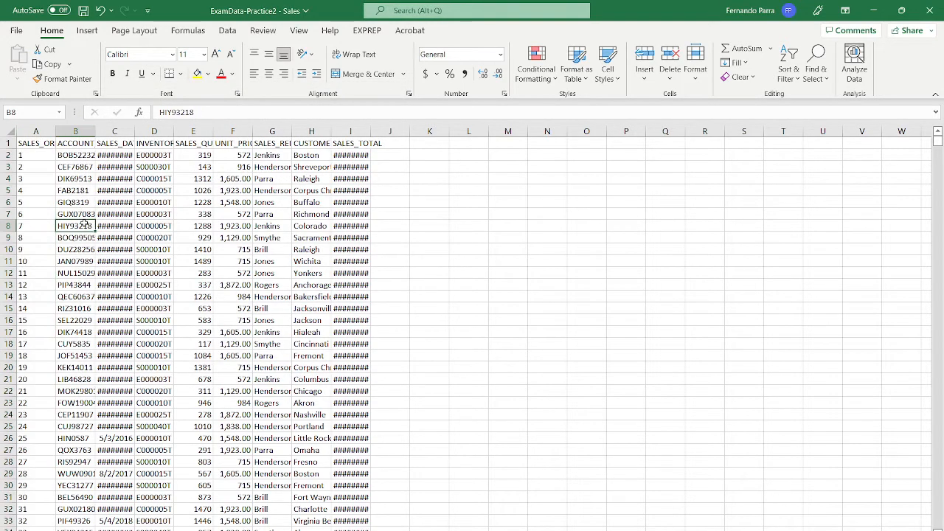
left_click(119, 214)
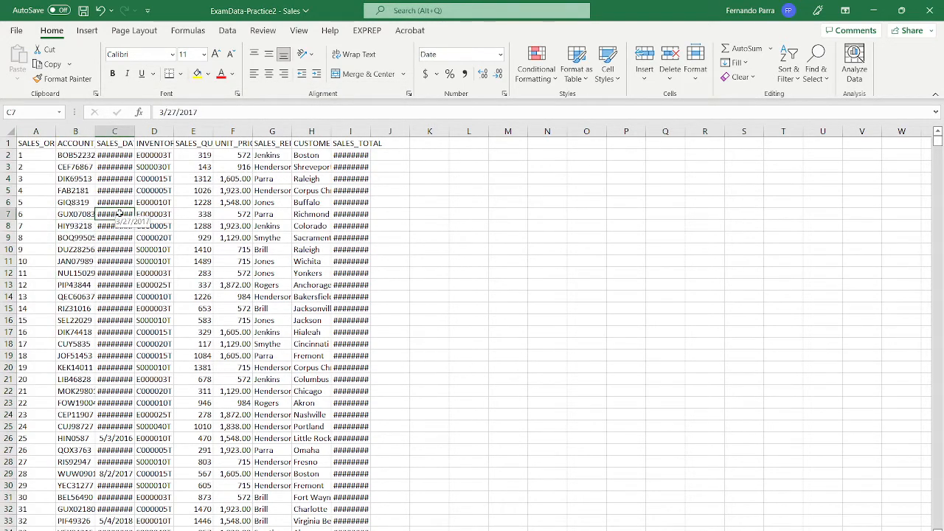
double_click(131, 131)
left_click(120, 131)
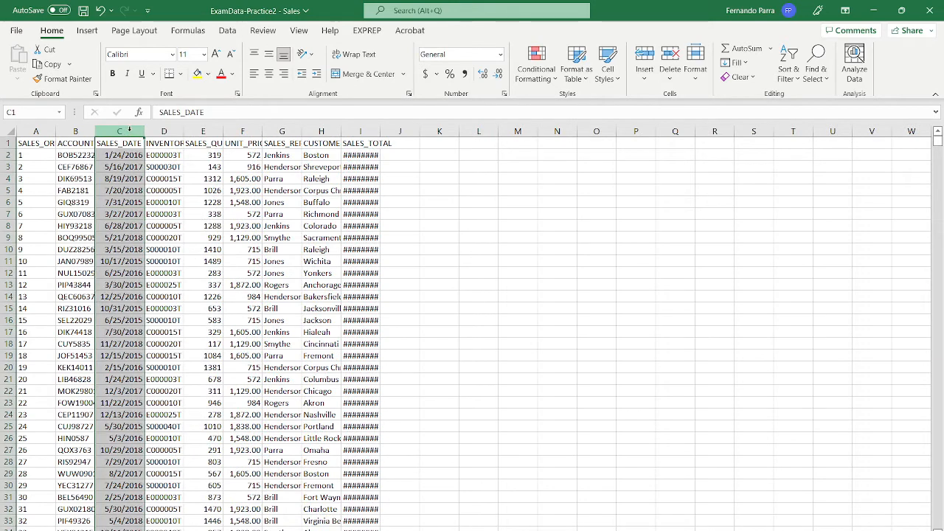
left_click(504, 95)
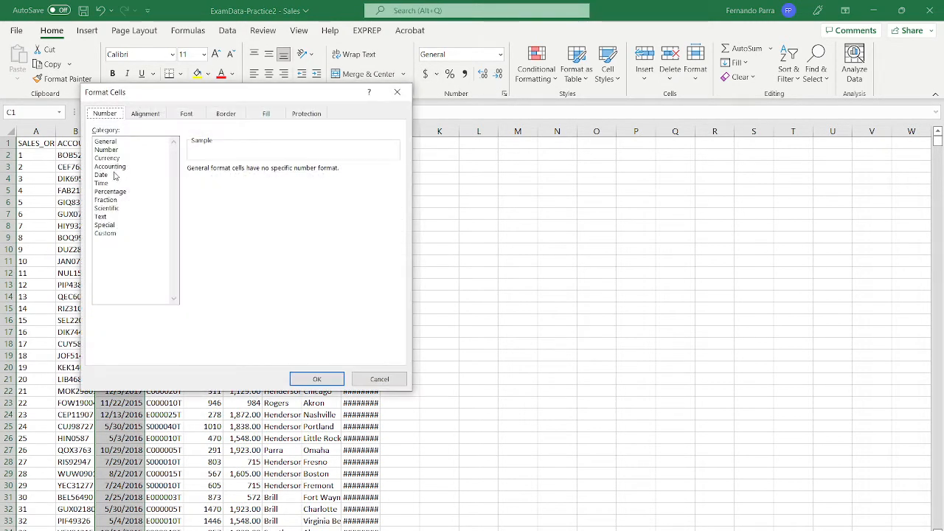
left_click(118, 175)
left_click(305, 378)
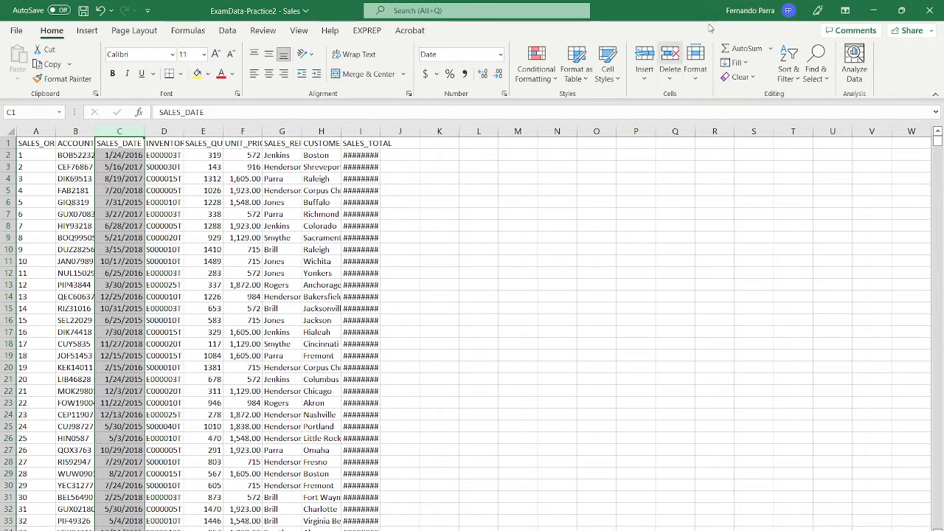
- Close the Sales workbook without saving the changes and close the File Explorer window
left_click(930, 6)
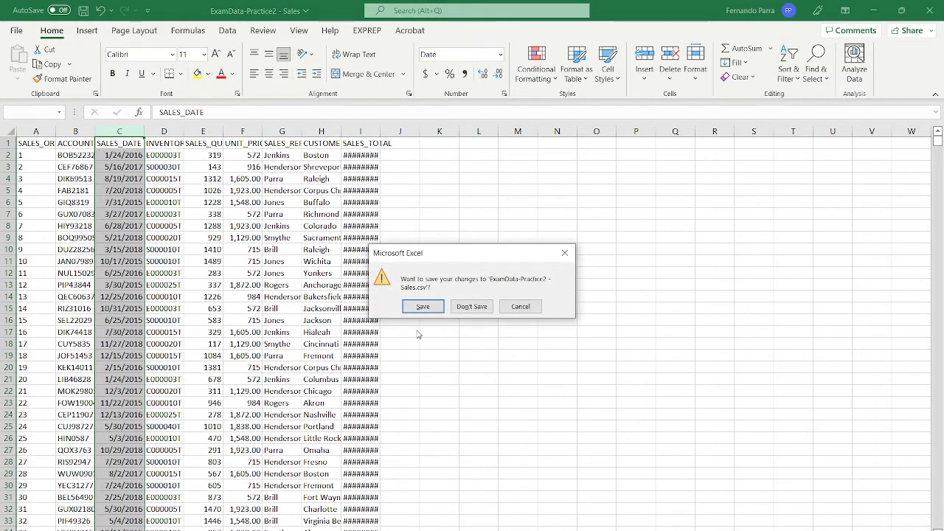
left_click(472, 307)
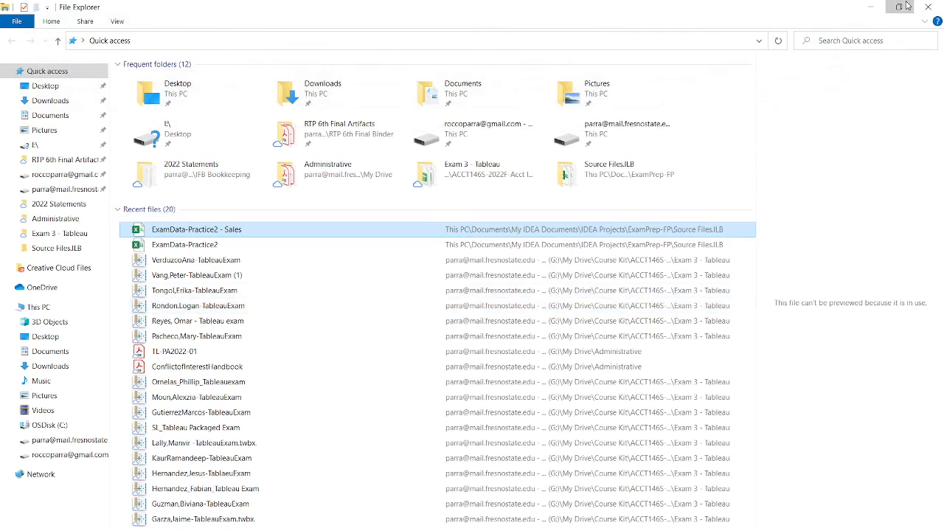
left_click(928, 6)
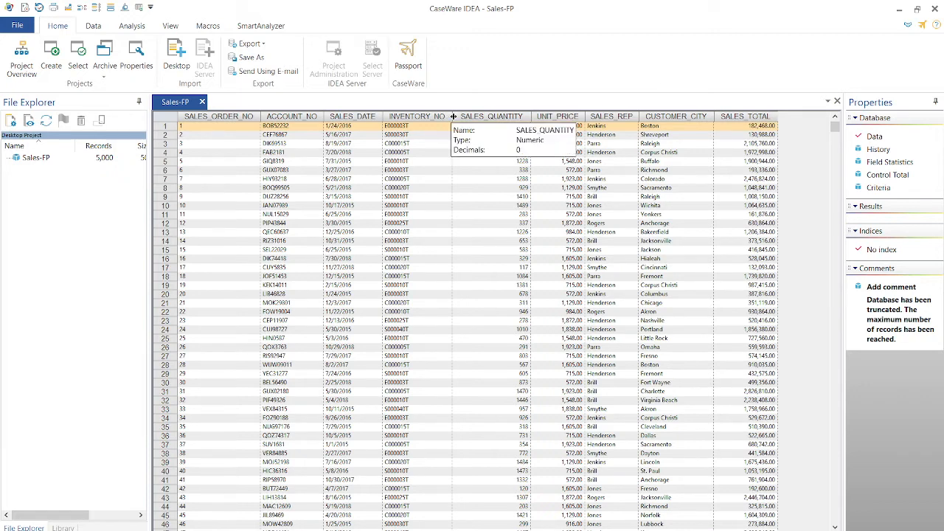
- Switch to the browser, review the IDEA EXAM Prep assignment questions, and return to IDEA
key("alt+Tab")
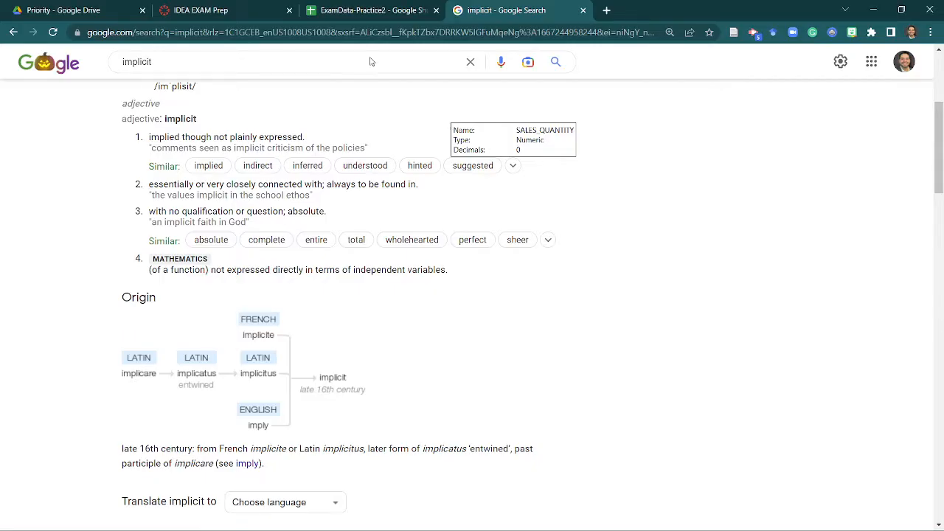
left_click(214, 11)
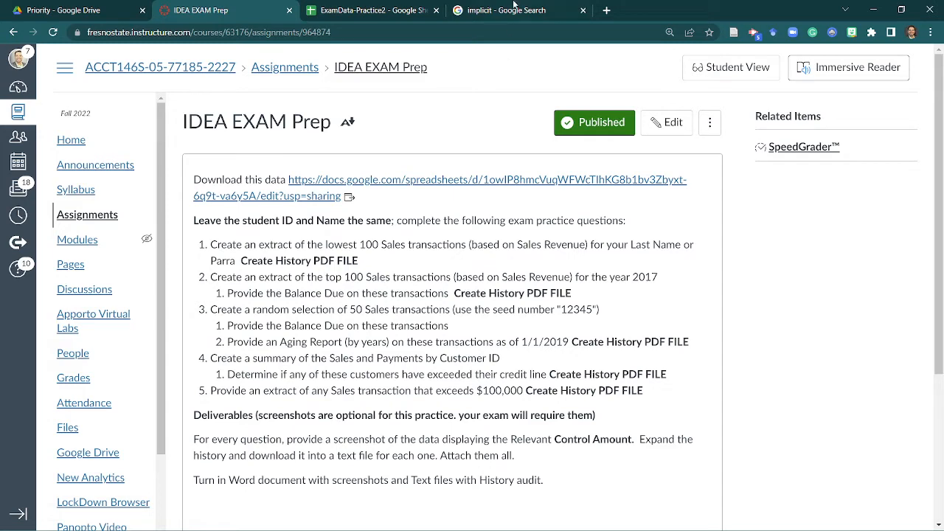
left_click(376, 10)
left_click(485, 15)
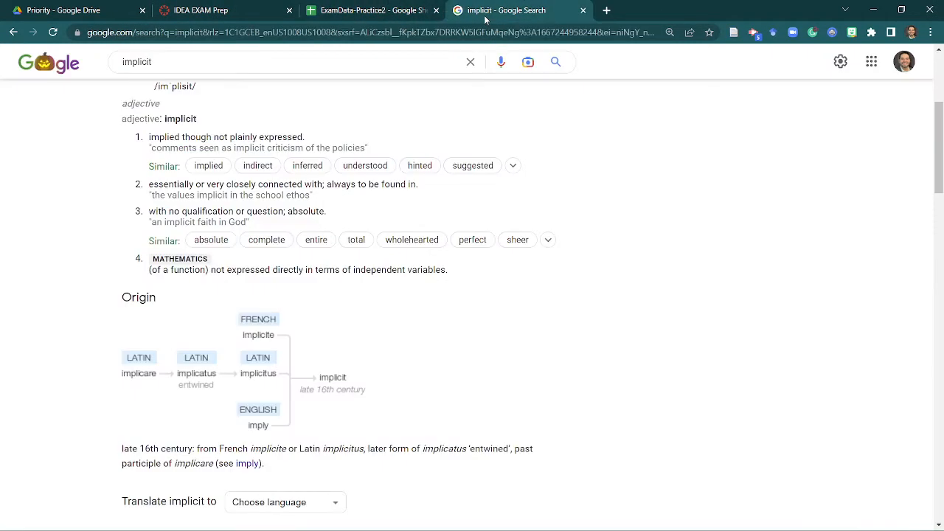
key("alt+Tab")
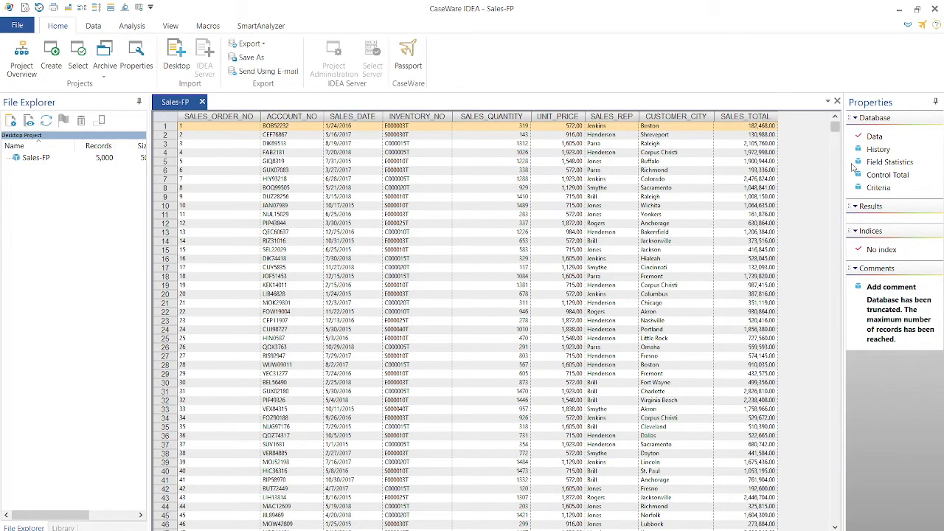
- Set SALES_TOTAL as the control total of Sales-FP, and view the criteria Equation Editor without entering an equation
left_click(871, 175)
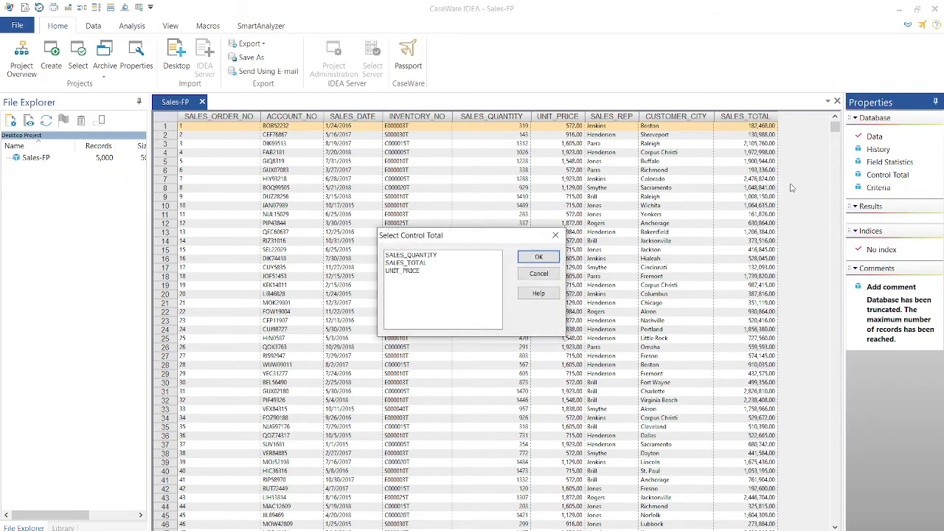
left_click(428, 264)
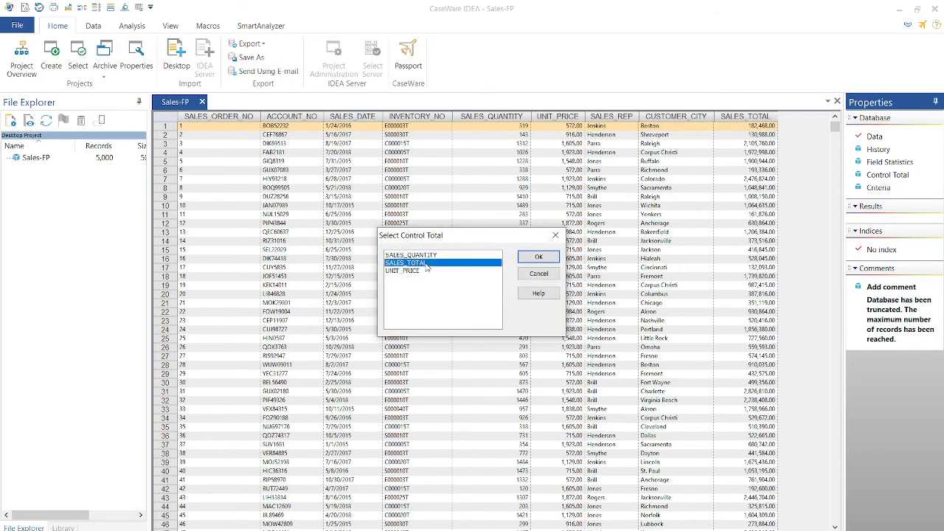
left_click(542, 260)
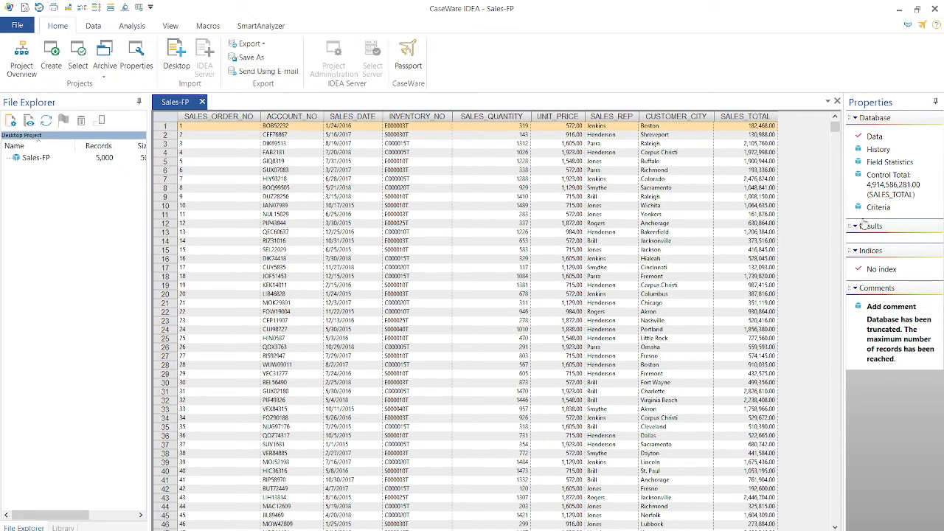
left_click(887, 208)
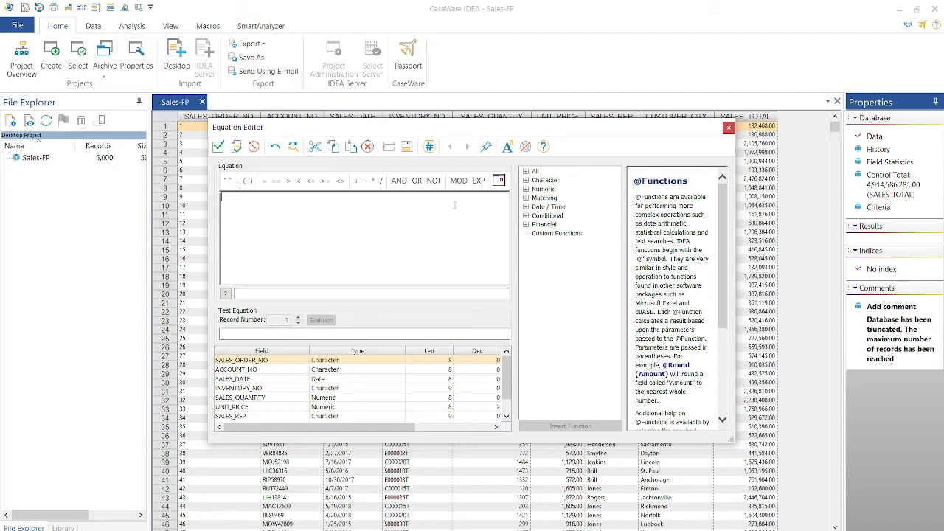
left_click(728, 128)
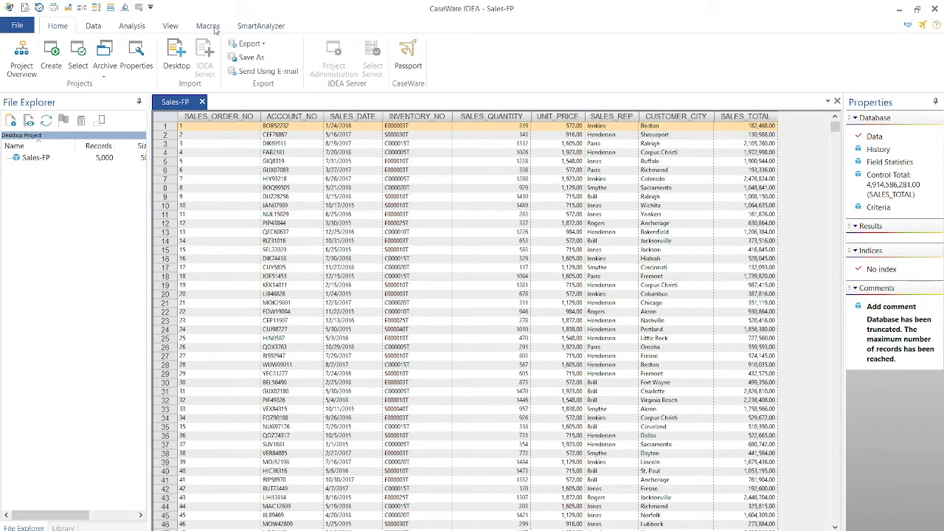
- Sort the Sales-FP records by SALES_TOTAL, first in ascending and finally in descending order
left_click(140, 27)
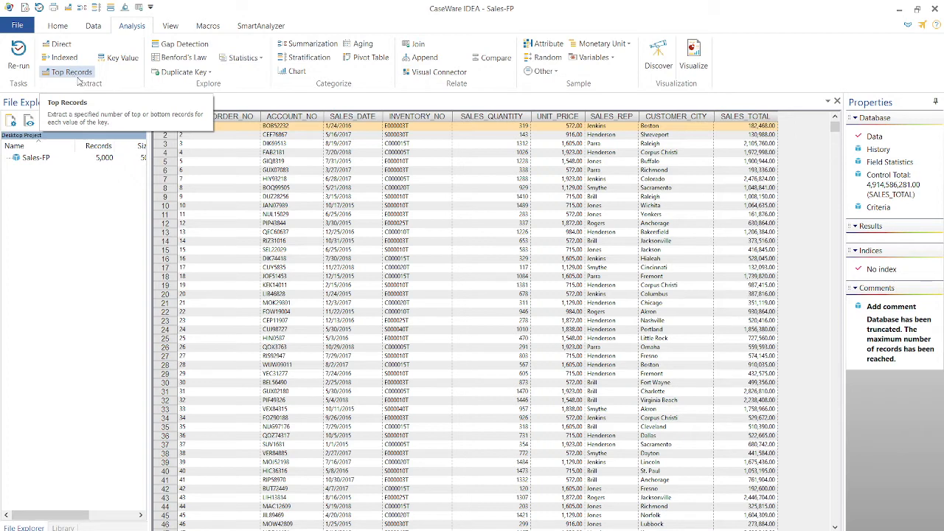
left_click(289, 179)
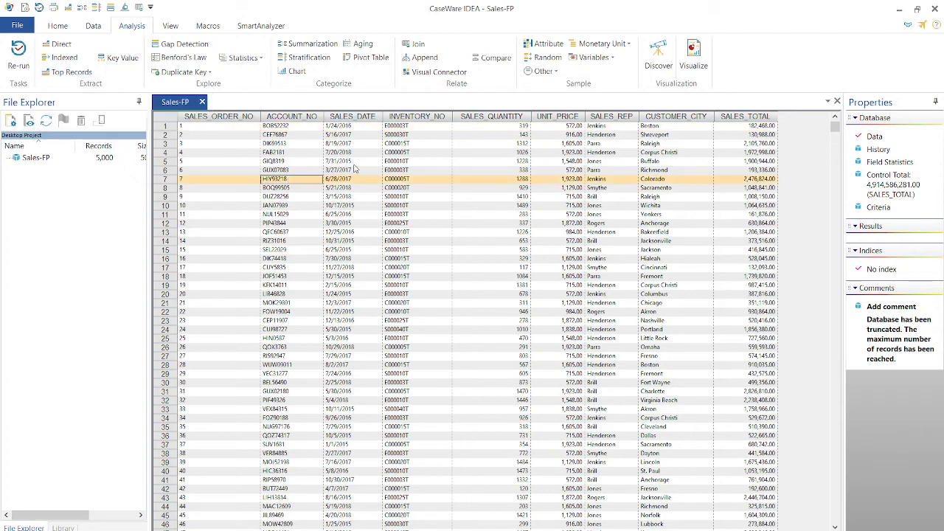
left_click(737, 210)
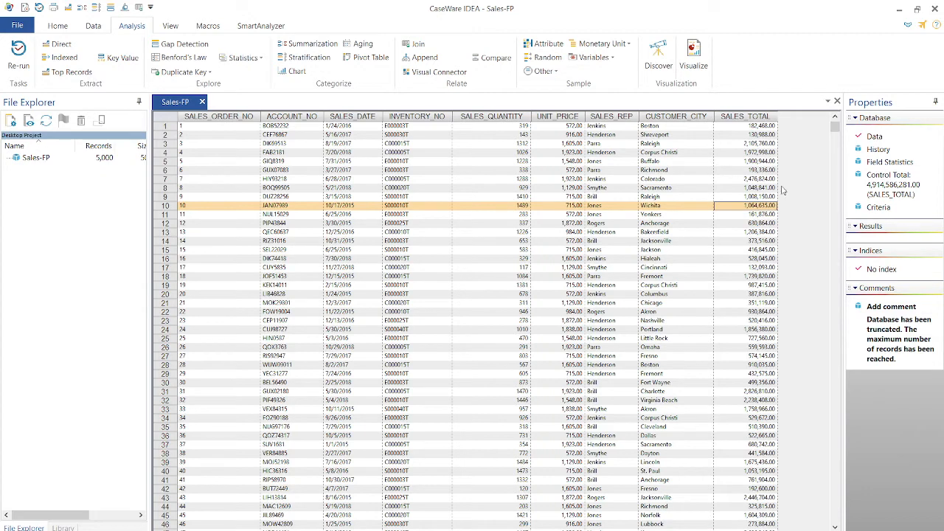
left_click(748, 127)
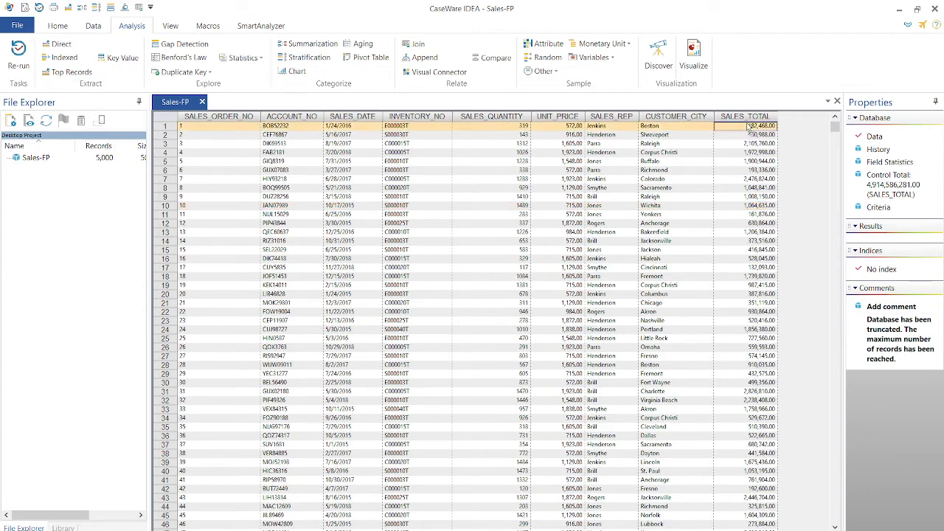
double_click(745, 115)
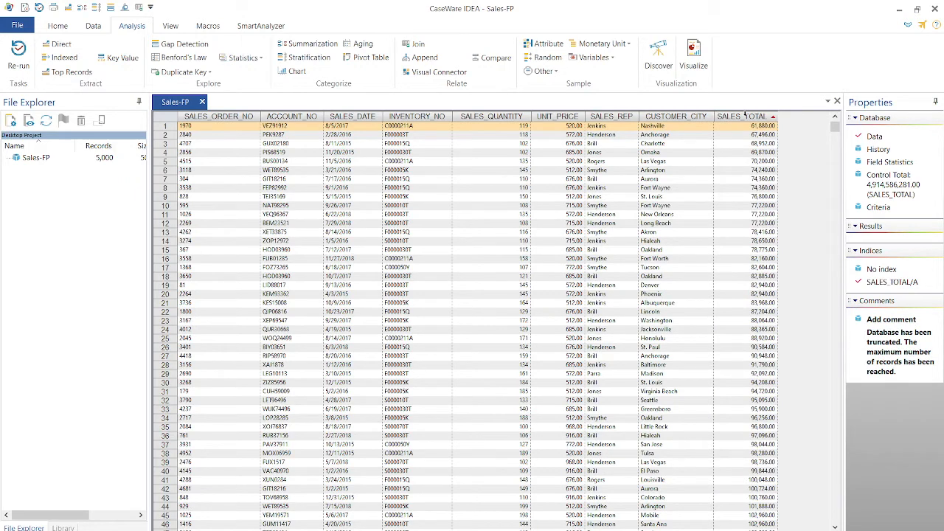
double_click(745, 116)
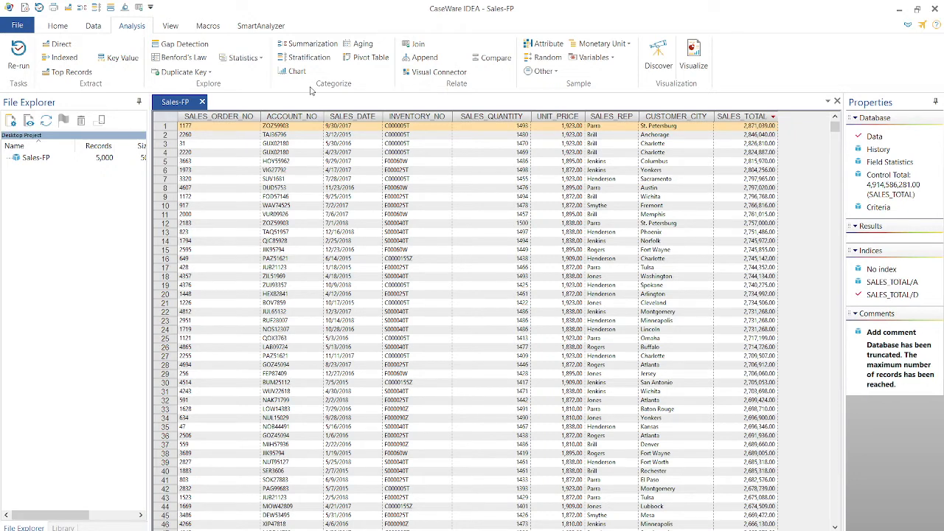
left_click(82, 72)
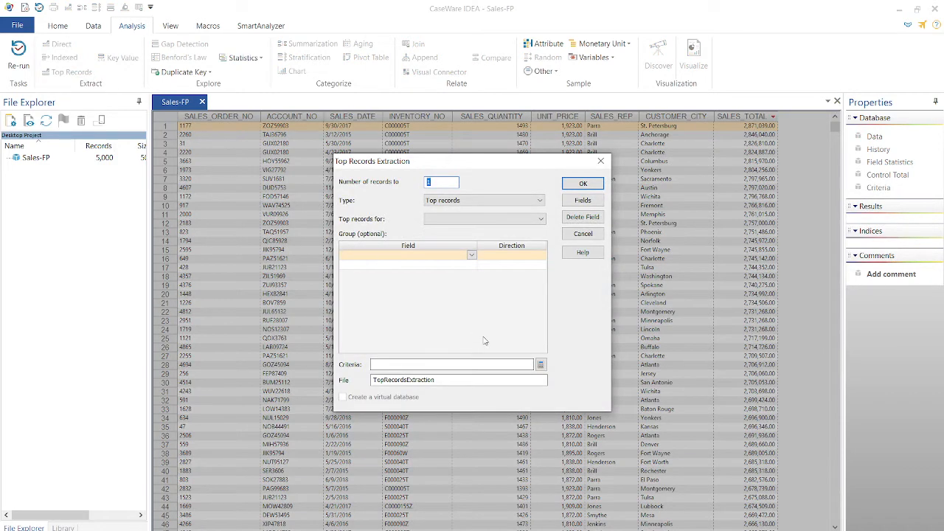
mouse_move(542, 306)
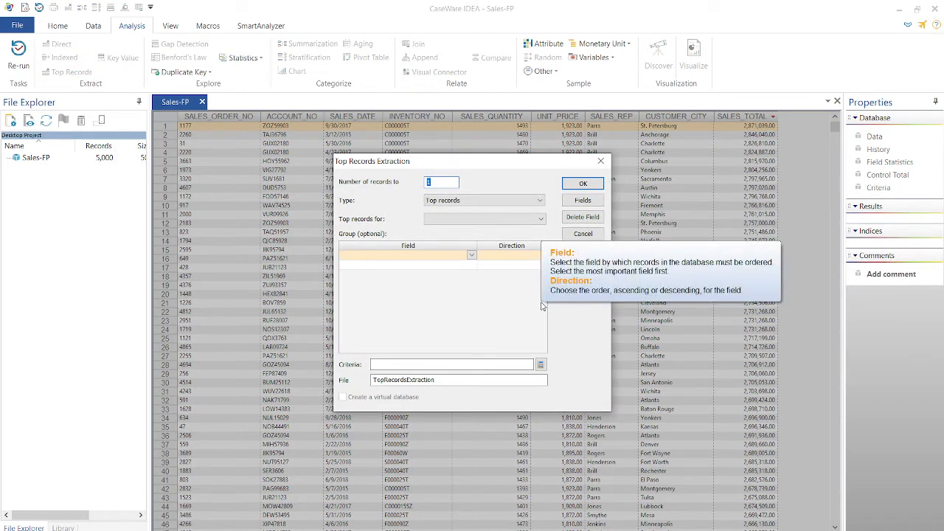
left_click(600, 162)
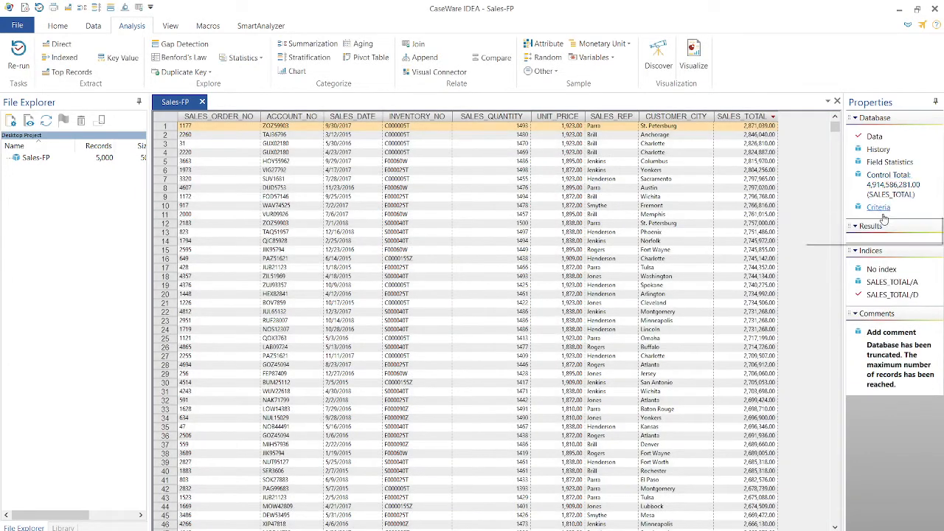
- Return the Sales-FP records to their unindexed order
left_click(881, 269)
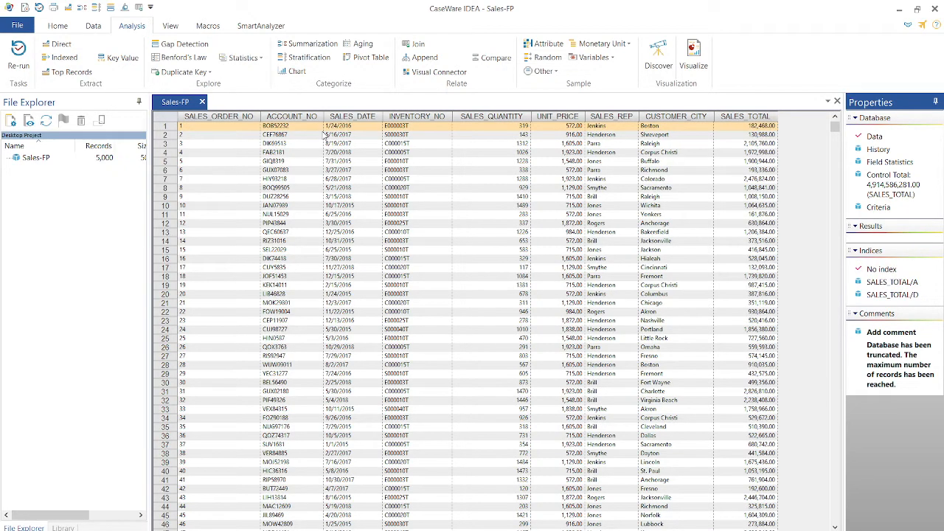
left_click(90, 75)
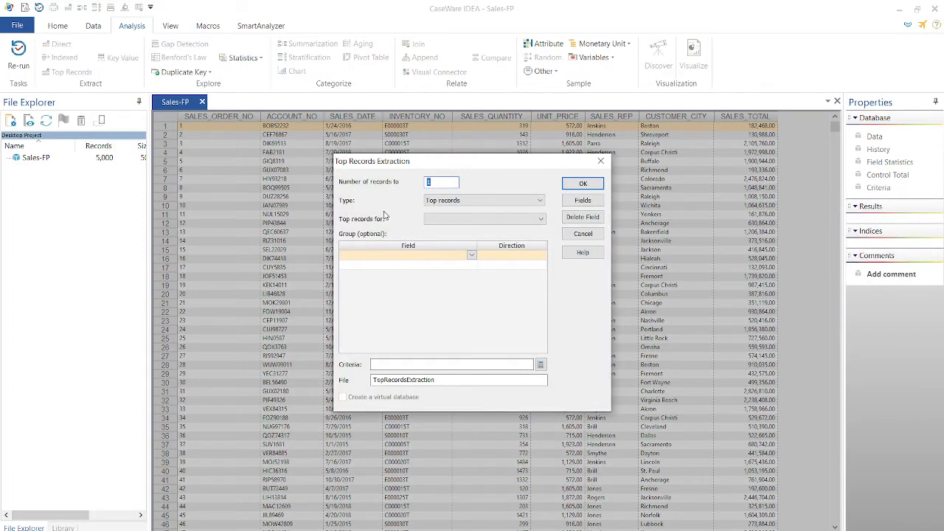
type("100")
left_click(600, 161)
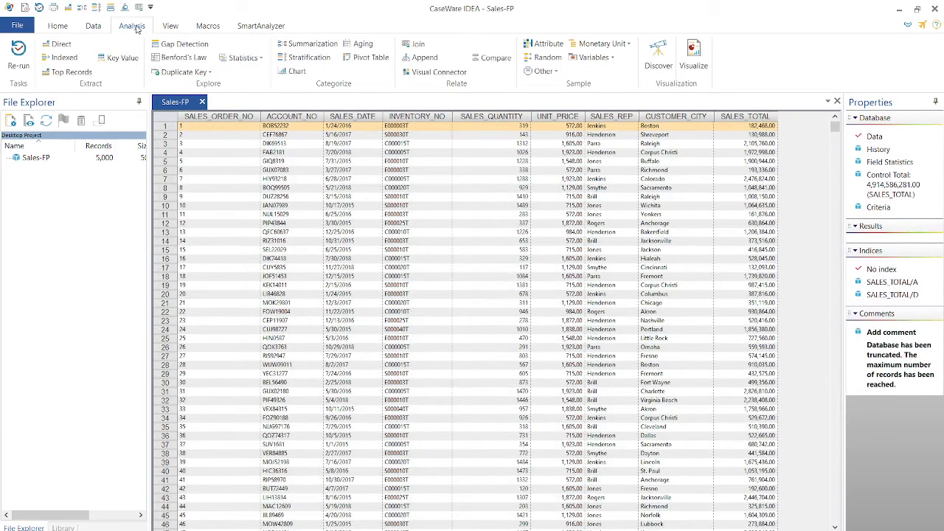
left_click(876, 271)
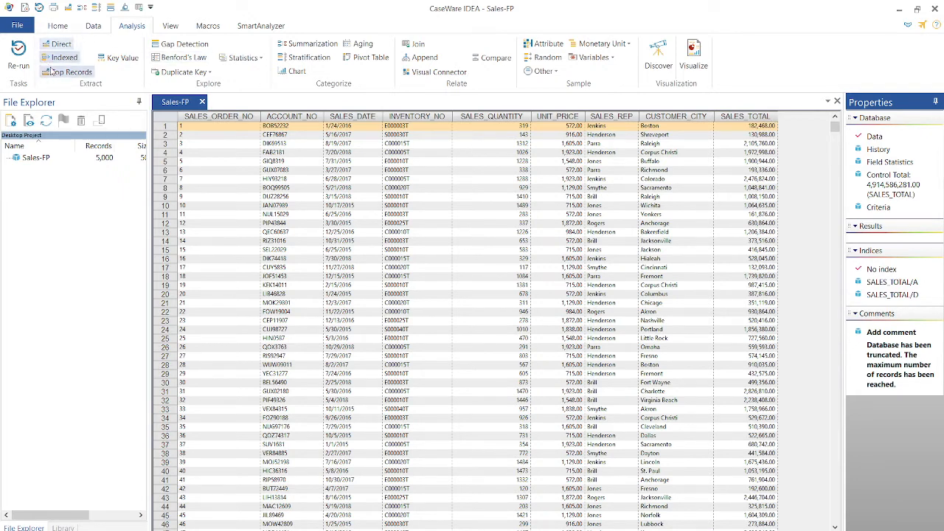
- Set up a Top Records Extraction on Sales-FP for 100 bottom records based on SALES_TOTAL
left_click(64, 72)
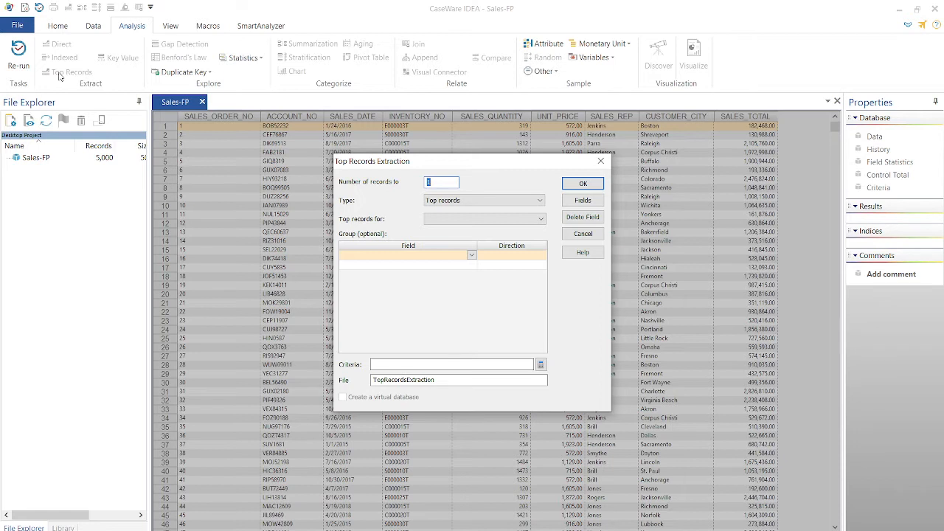
type("100")
left_click(449, 202)
left_click(452, 221)
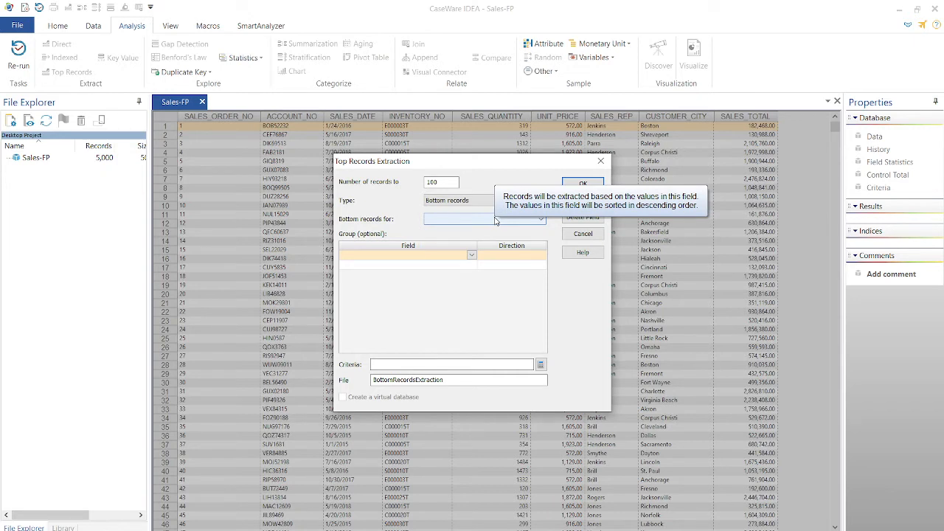
left_click(494, 219)
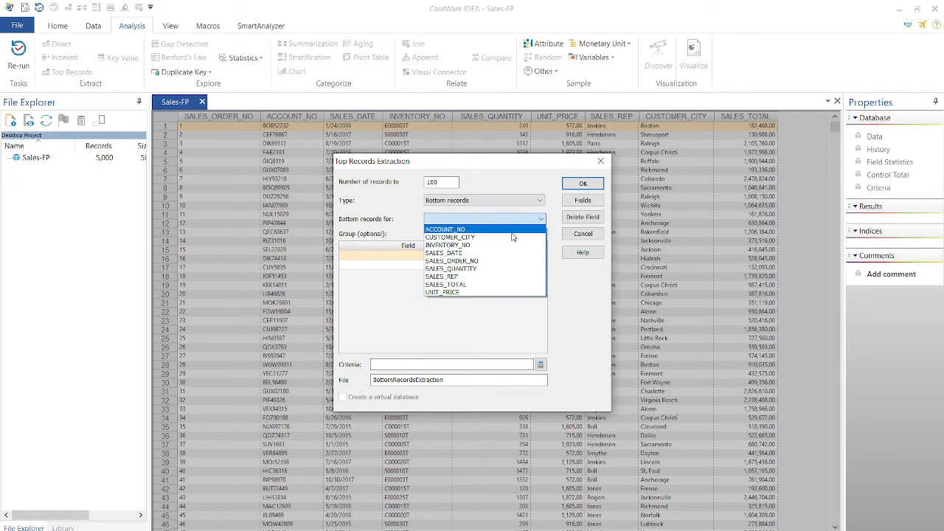
left_click(484, 285)
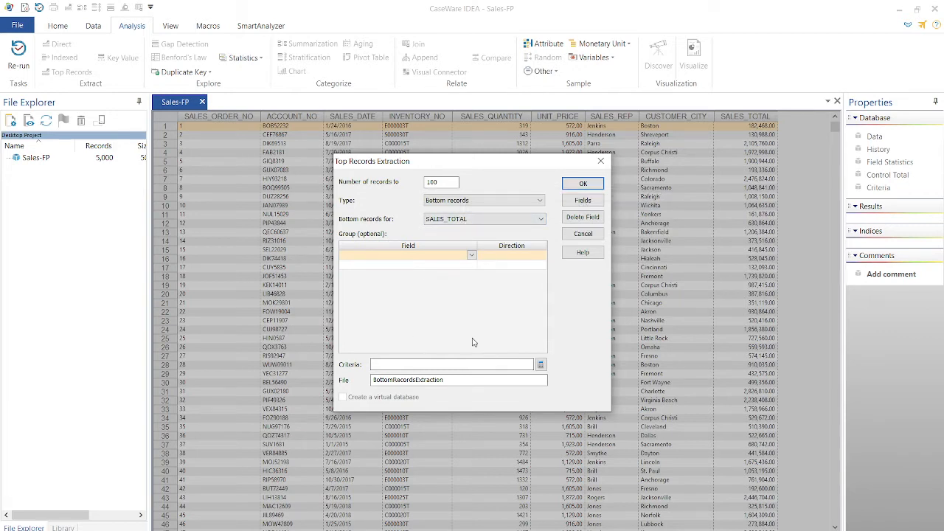
- Enter an extraction criteria equation that sets SALES_REP equal to the required sales rep's last name in quotation marks
left_click(540, 364)
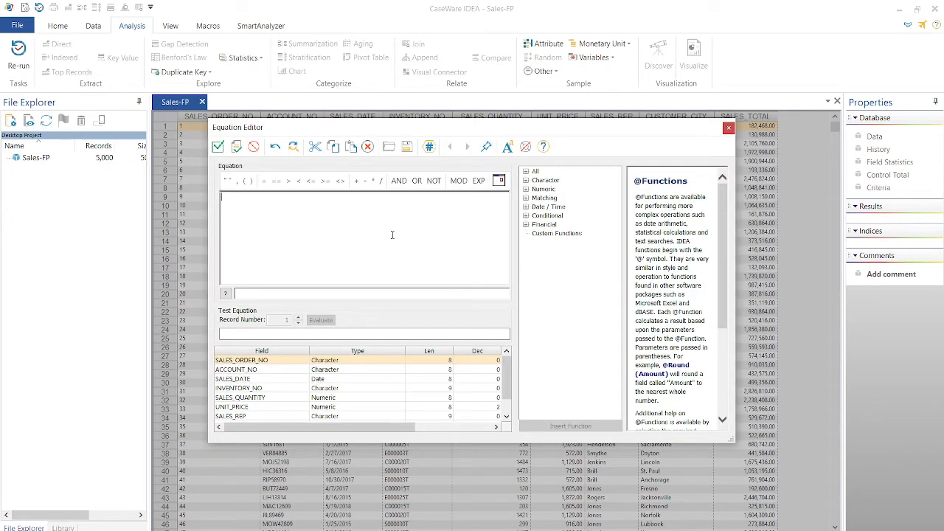
type("sale")
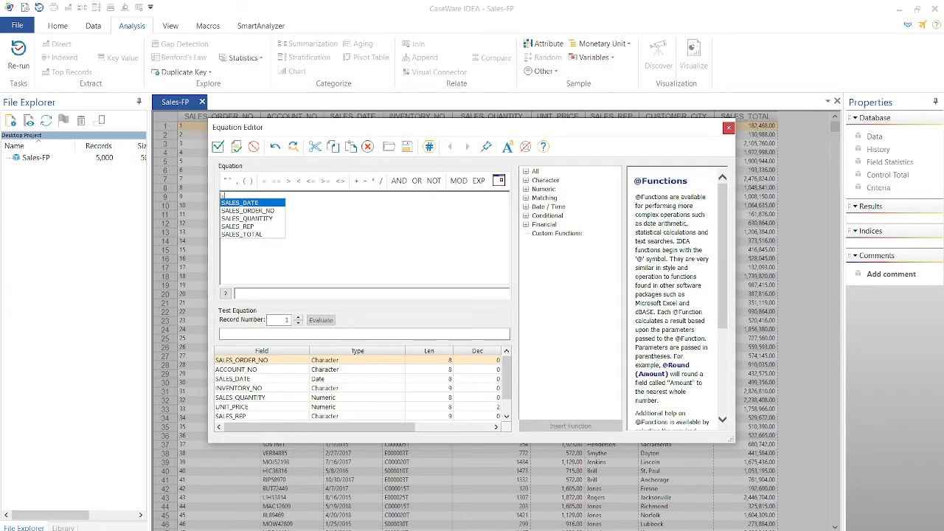
left_click(266, 227)
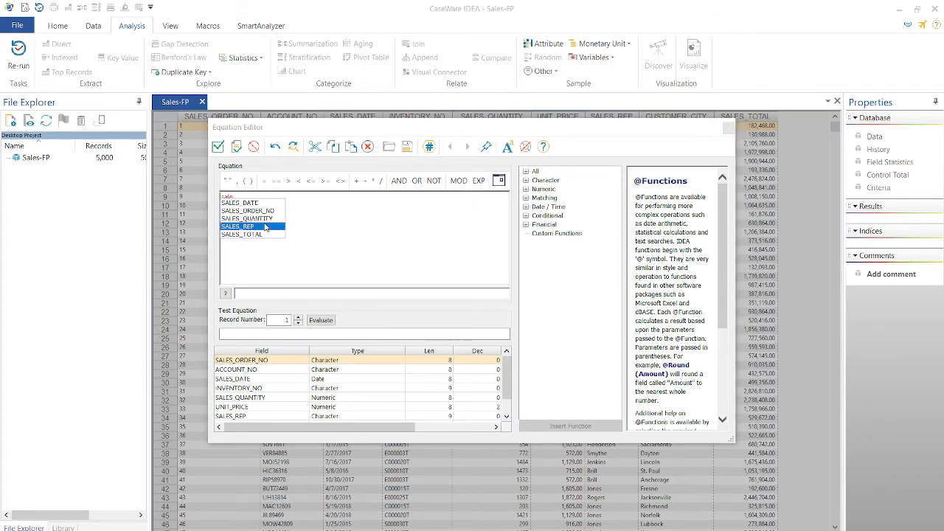
double_click(265, 226)
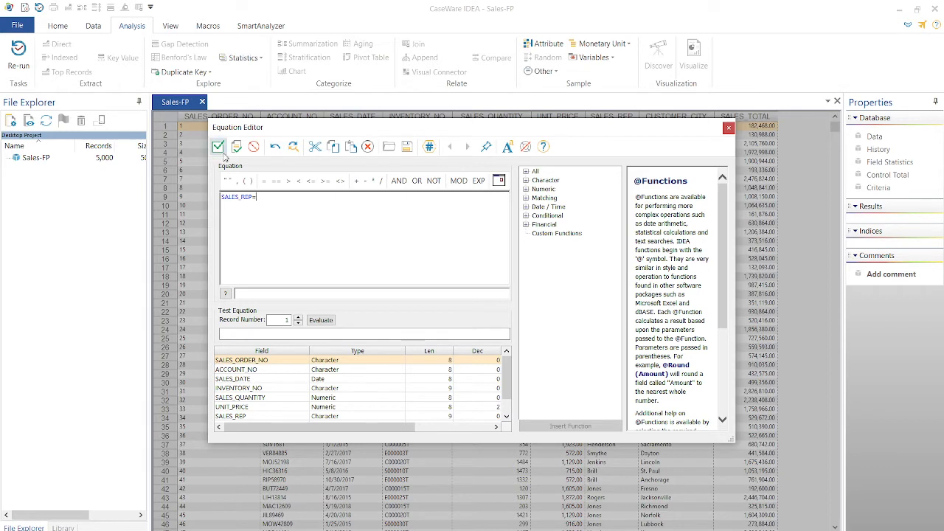
left_click(229, 180)
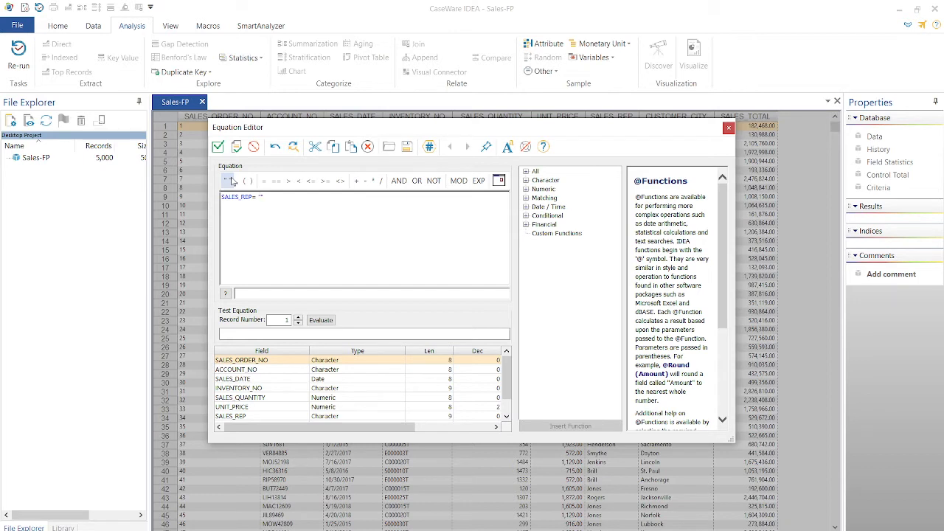
type("Farra")
type("\"")
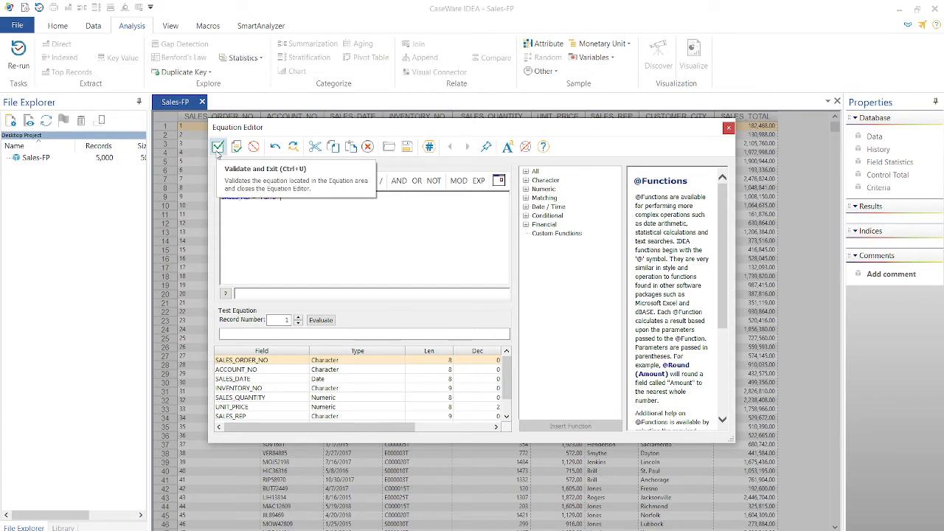
- Turn on the Windows Magnifier and open its settings, setting the zoom level back to 100%
key("super+plus")
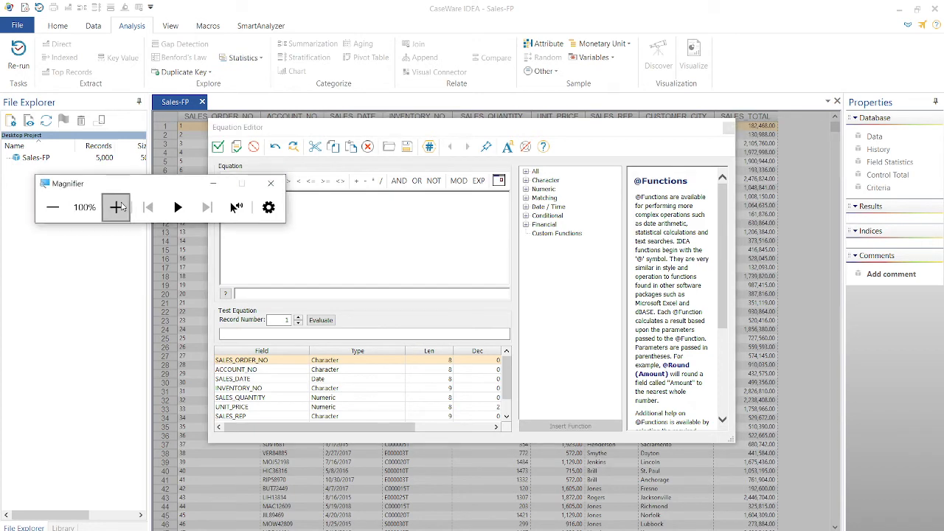
left_click(123, 203)
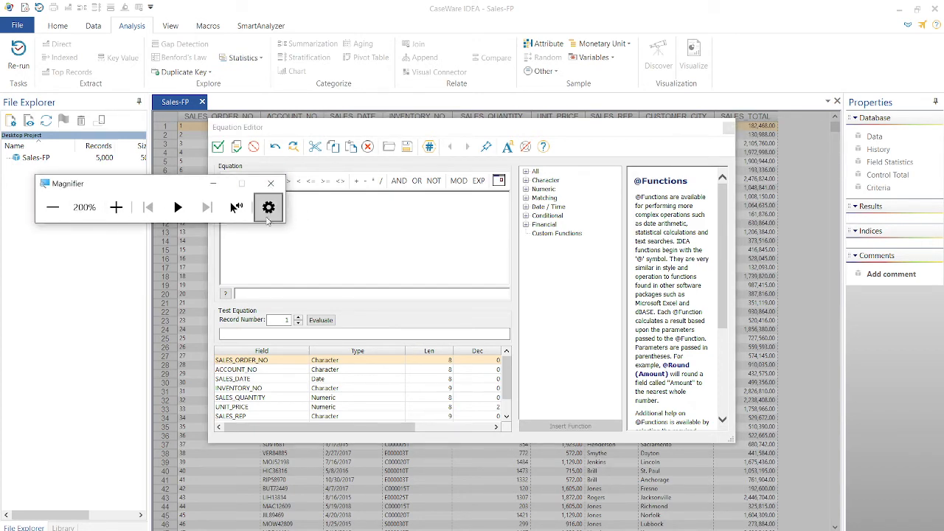
left_click(236, 207)
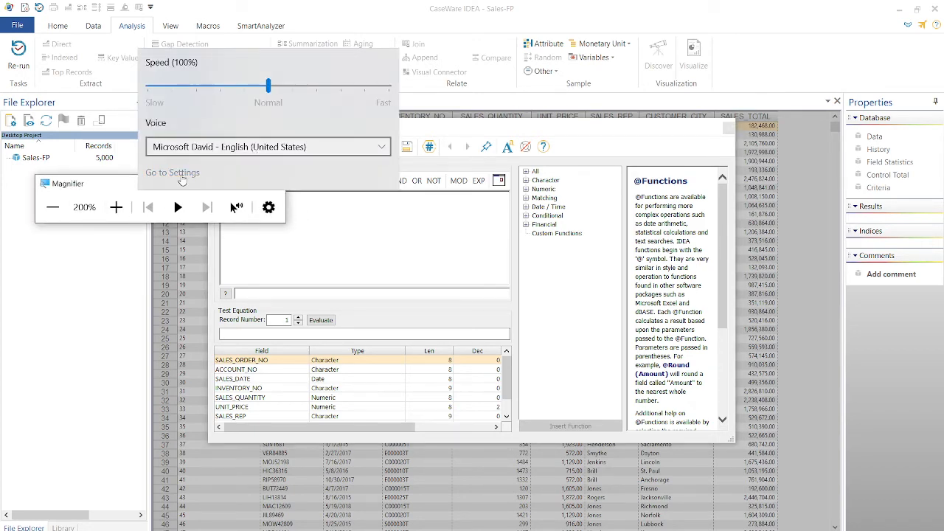
left_click(180, 174)
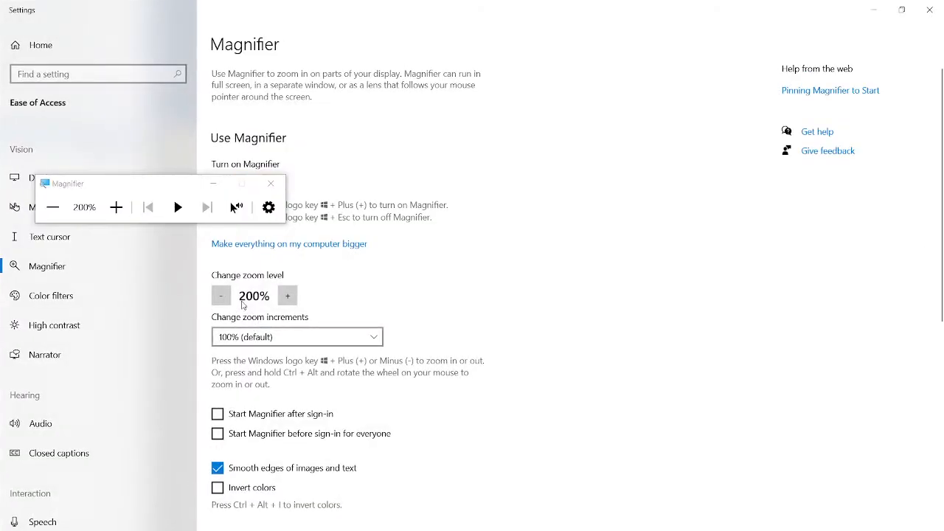
scroll(277, 336, "down", 2)
scroll(278, 335, "up", 2)
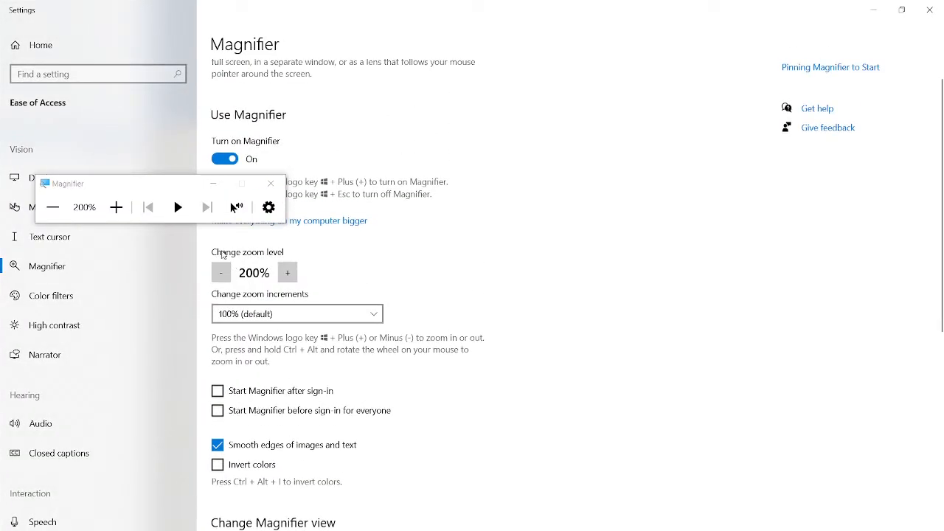
left_click(222, 272)
- Examine the Magnifier settings, including the zoom increment choices, the view options and the reading options
scroll(223, 326, "down", 5)
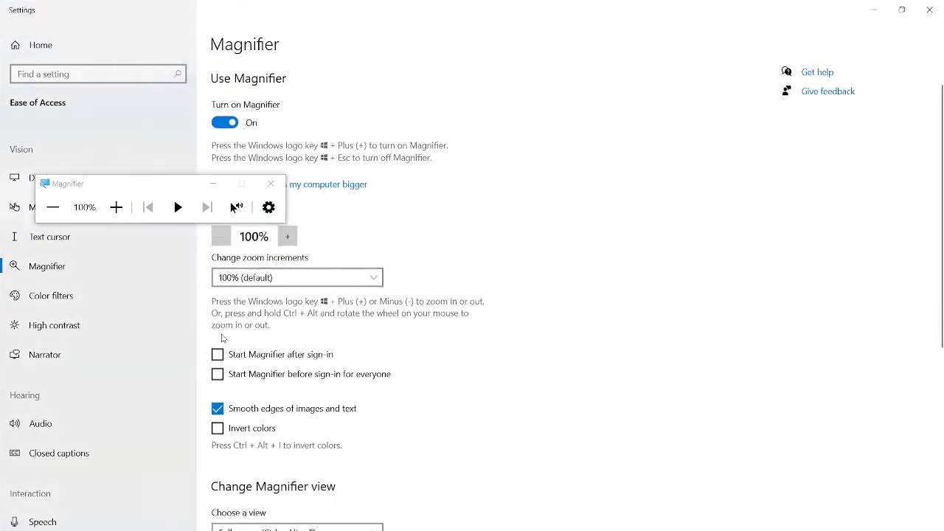
scroll(223, 338, "up", 5)
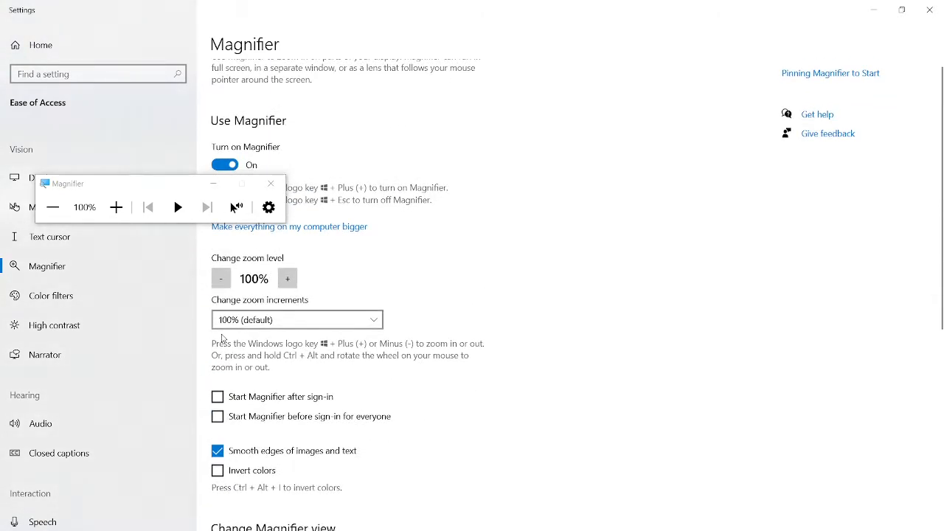
left_click(282, 319)
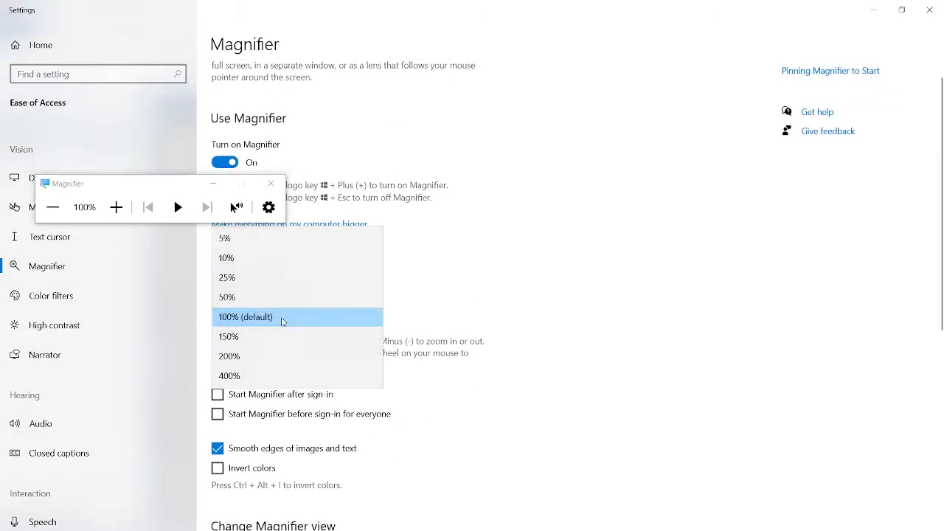
left_click(282, 319)
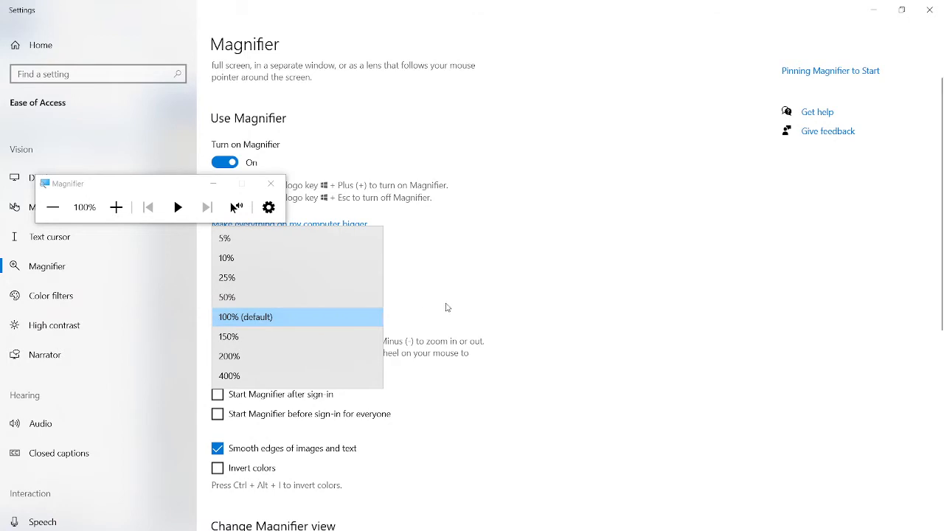
scroll(349, 339, "up", 1)
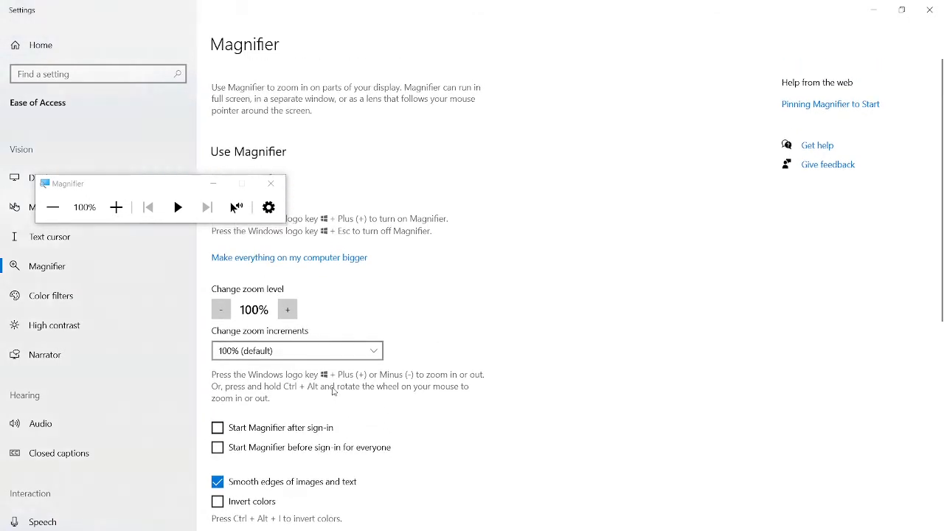
scroll(332, 389, "down", 2)
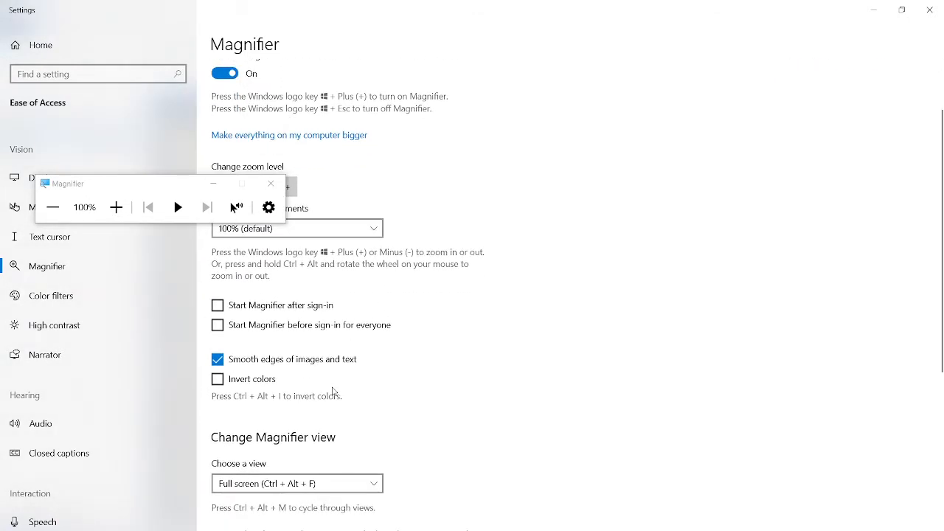
scroll(333, 391, "up", 1)
scroll(332, 391, "down", 6)
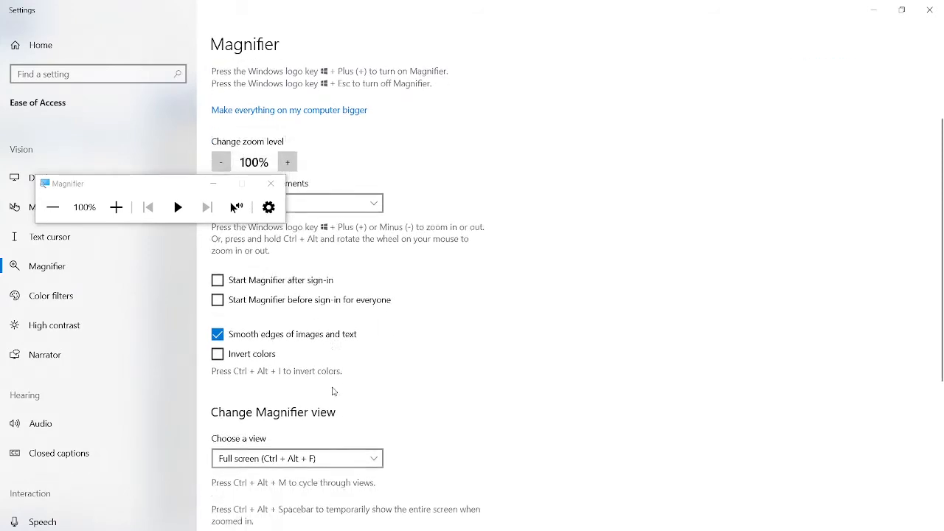
scroll(332, 390, "up", 1)
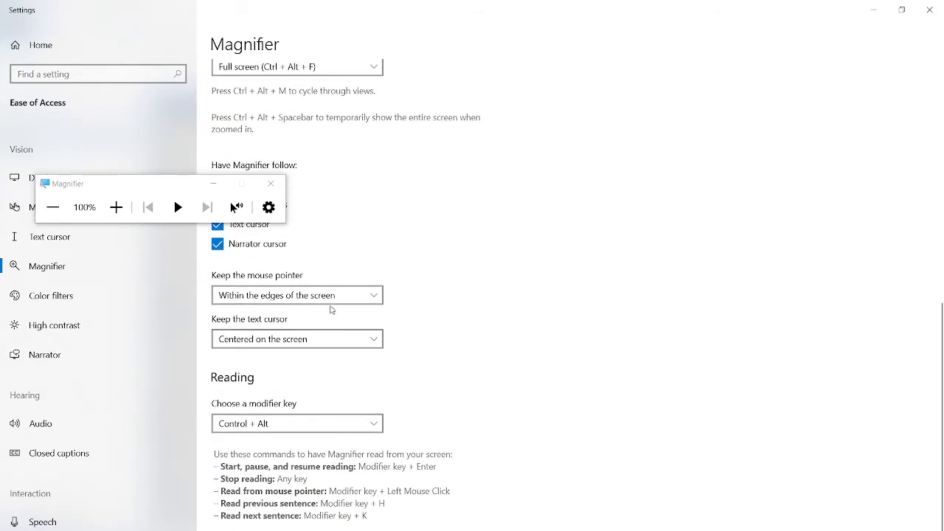
scroll(312, 369, "up", 8)
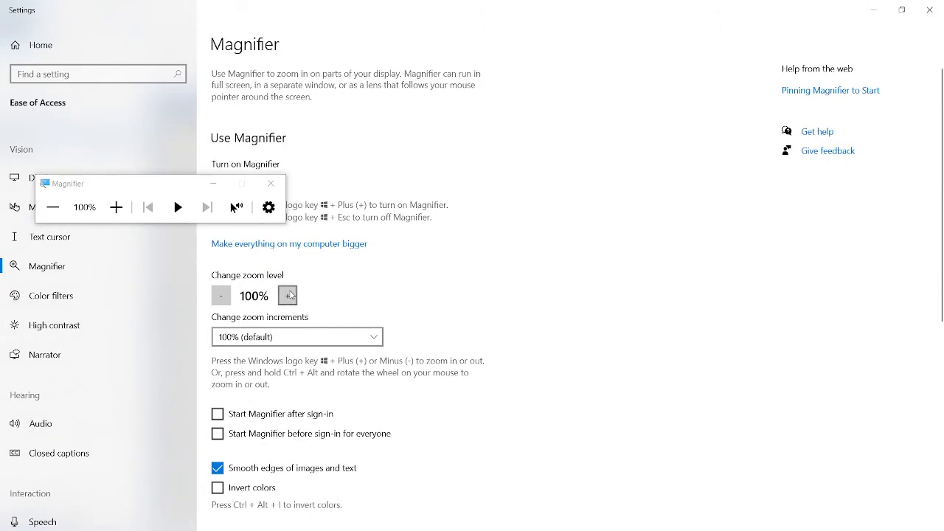
- Set Magnifier's zoom increments to 25%, and close both Magnifier and the Settings window
left_click(291, 296)
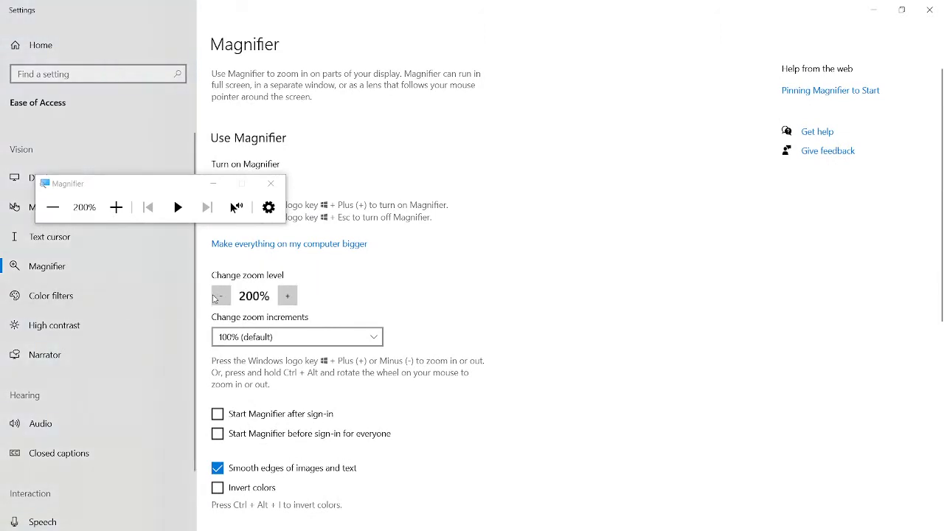
left_click(220, 296)
left_click(270, 336)
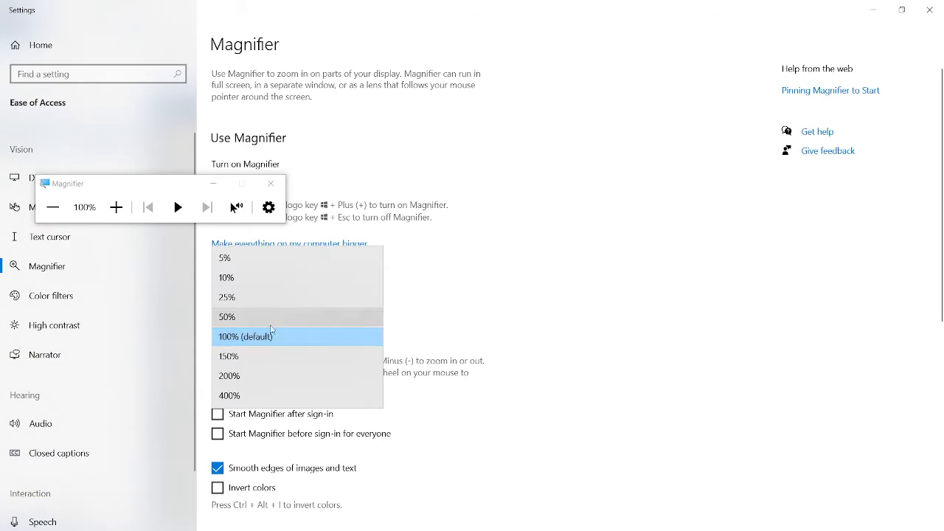
left_click(270, 307)
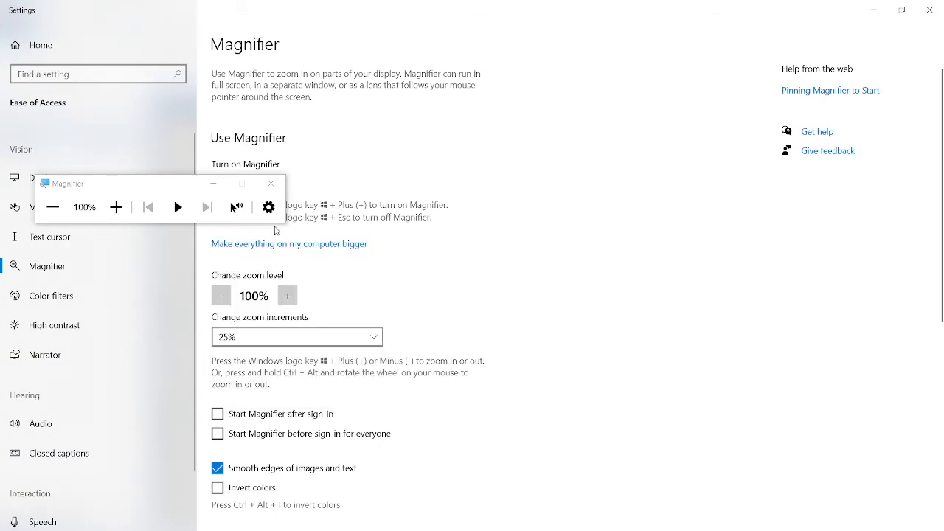
left_click(272, 189)
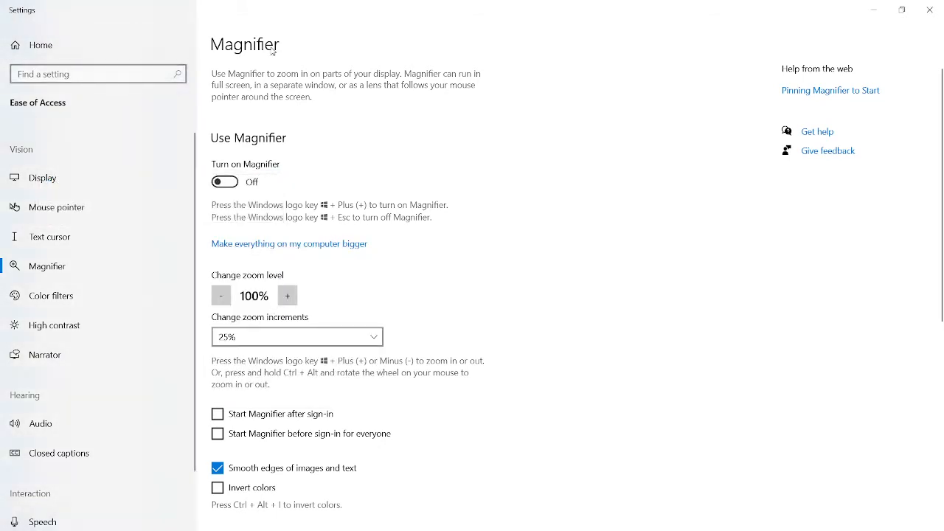
left_click(931, 8)
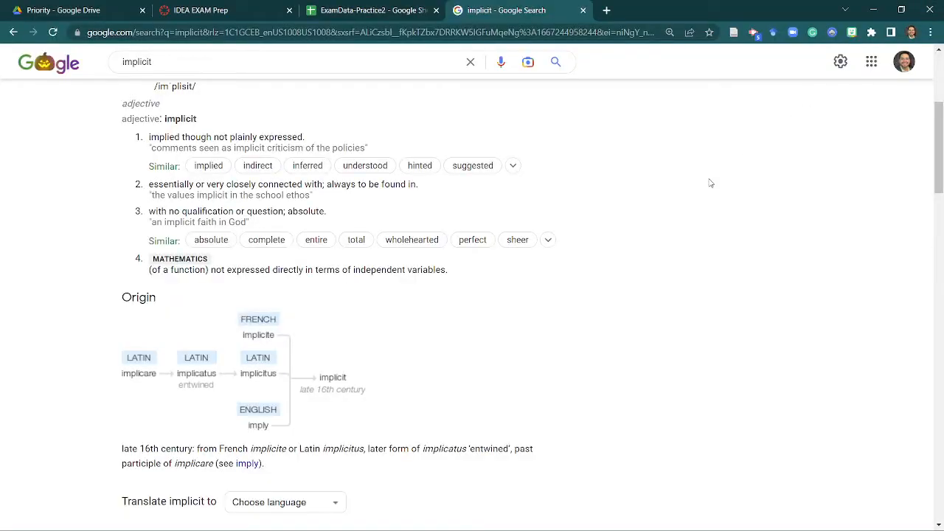
- Close the browser's "implicit" search tab and return to IDEA from the IDEA EXAM Prep assignment page
left_click(583, 11)
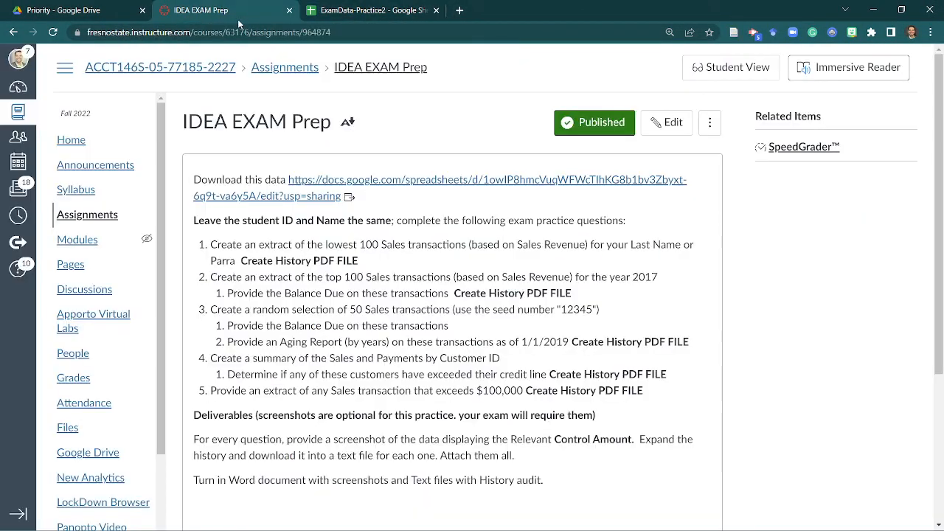
left_click(236, 15)
key("alt+Tab")
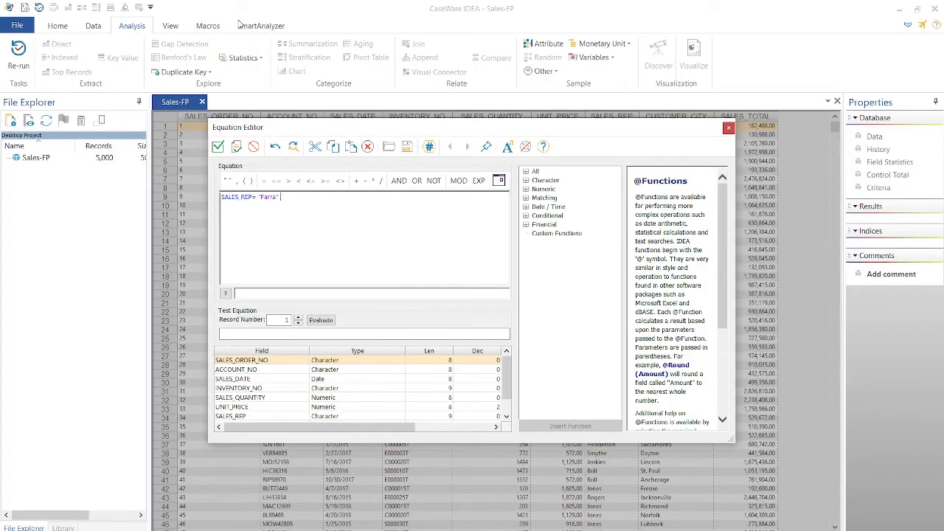
- Turn on the Windows Magnifier and set its zoom level to 150%
key("super+plus")
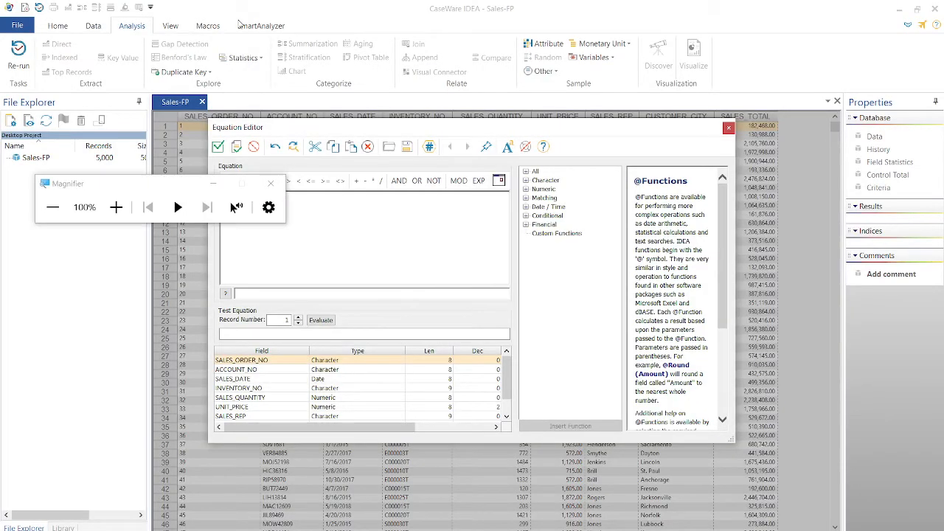
left_click(122, 209)
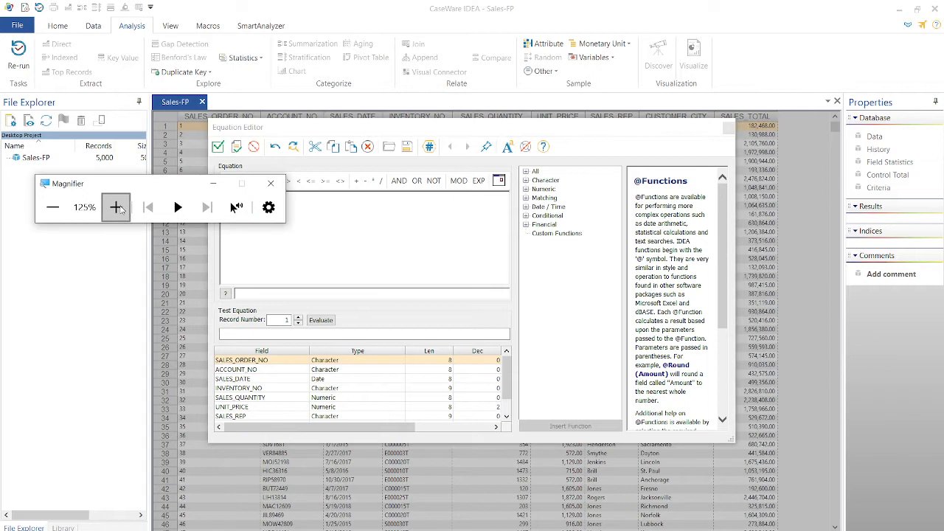
left_click(122, 209)
left_click(271, 183)
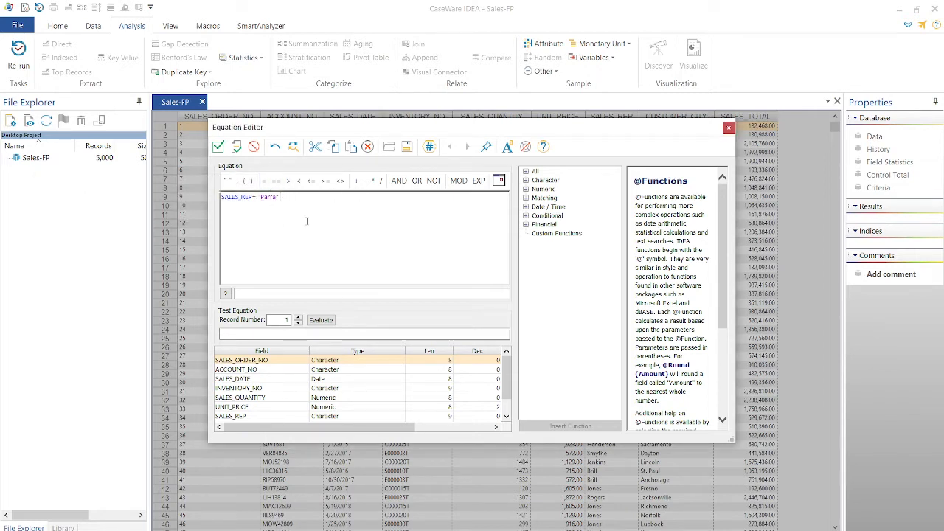
key("super+plus")
key("super+plus")
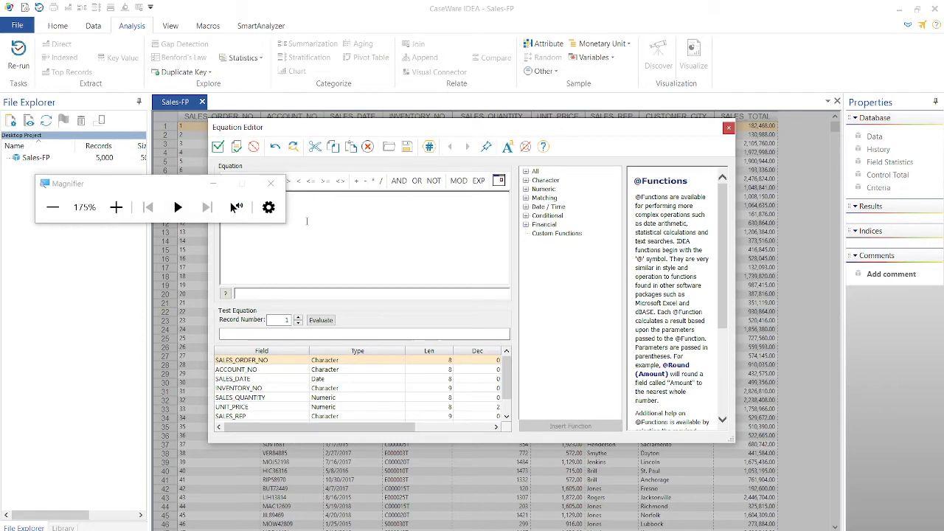
key("super+minus")
- Move the Magnifier window away from the Equation Editor so that the criteria equation is uncovered
left_click(213, 184)
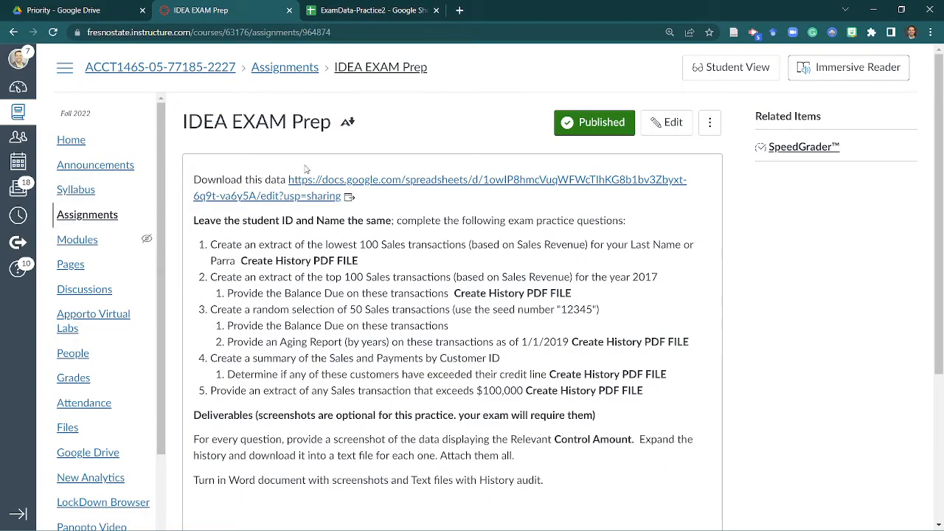
key("alt+Tab")
key("alt+Tab")
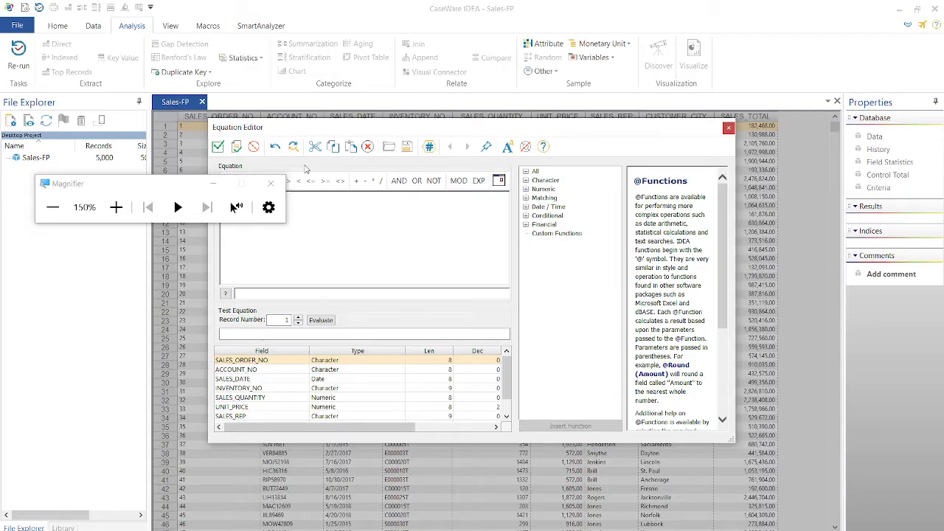
left_click_drag(168, 188, 495, 23)
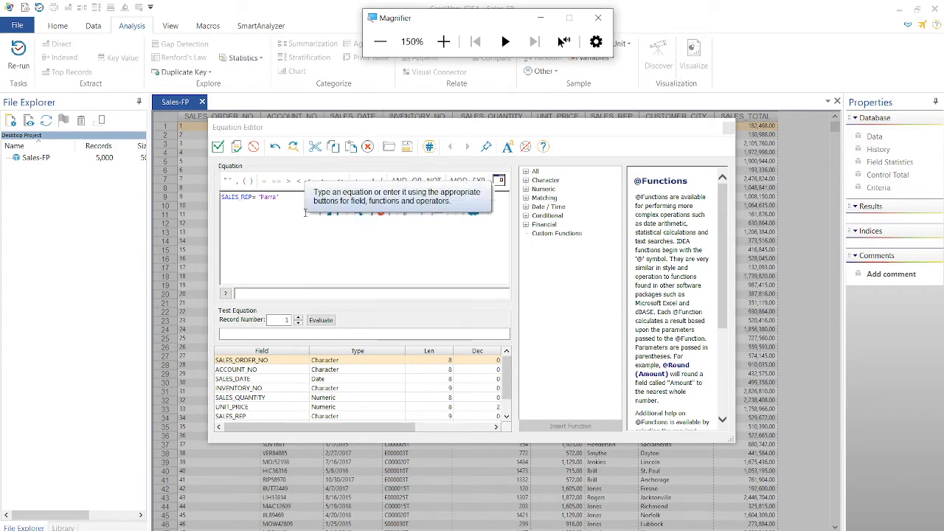
- Accept the SALES_REP criteria and extract the bottom 100 records by SALES_TOTAL to BottomRecordsExtraction
left_click(217, 147)
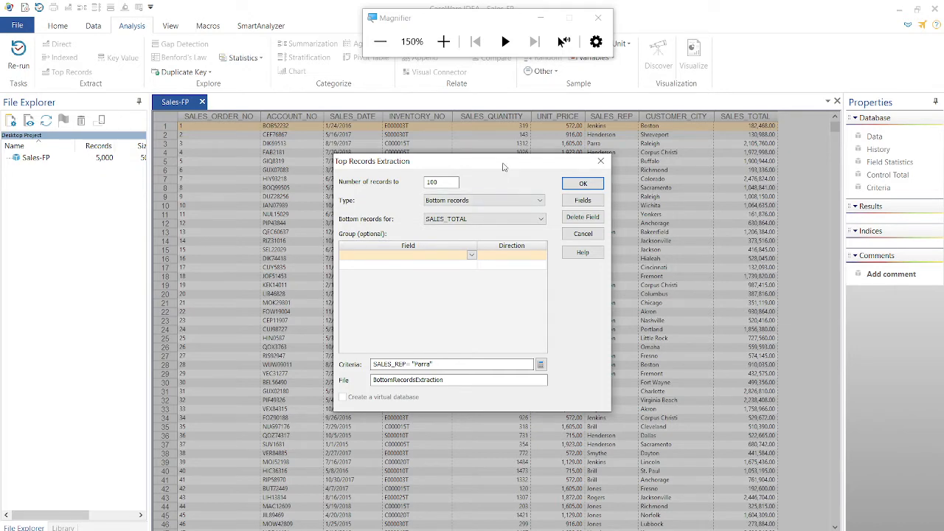
left_click_drag(503, 166, 478, 123)
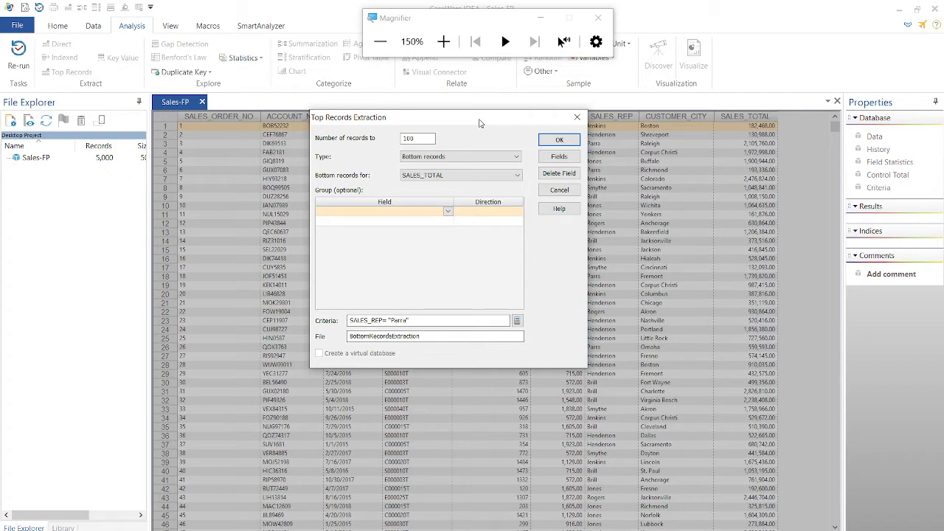
left_click(556, 140)
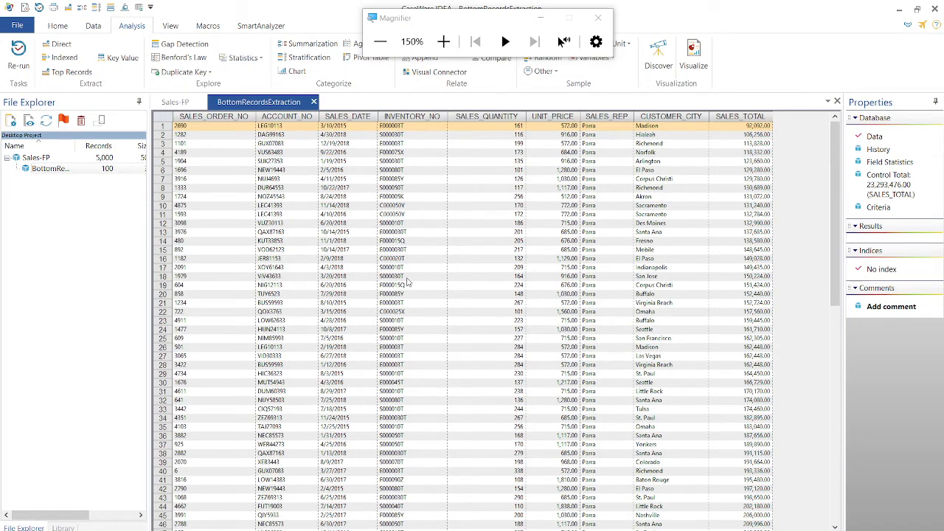
- Set the Magnifier zoom back to 100%, and open the history of BottomRecordsExtraction with all entries expanded
key("super+minus")
left_click(379, 50)
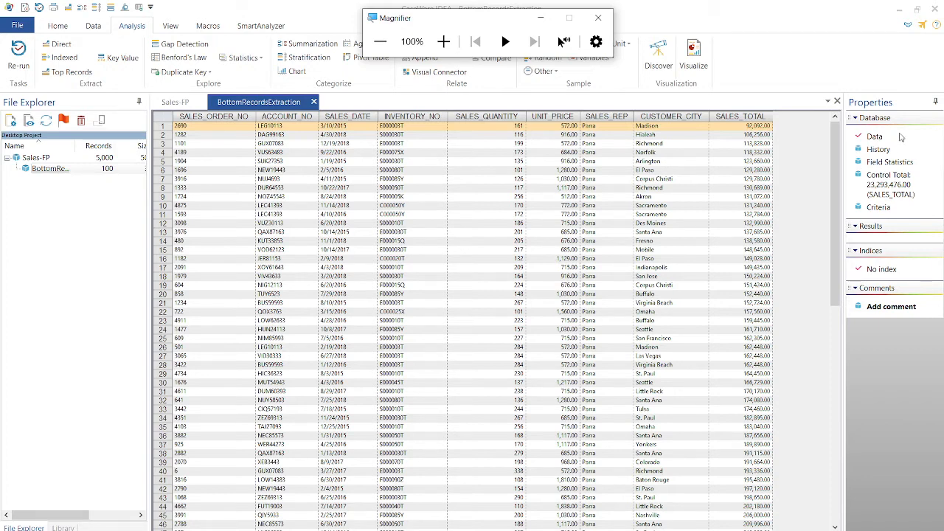
left_click(879, 152)
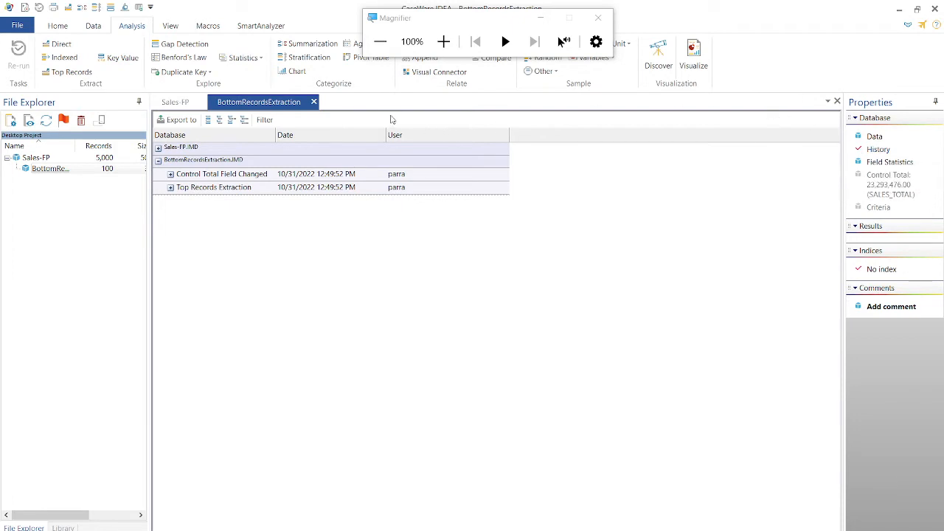
left_click(245, 121)
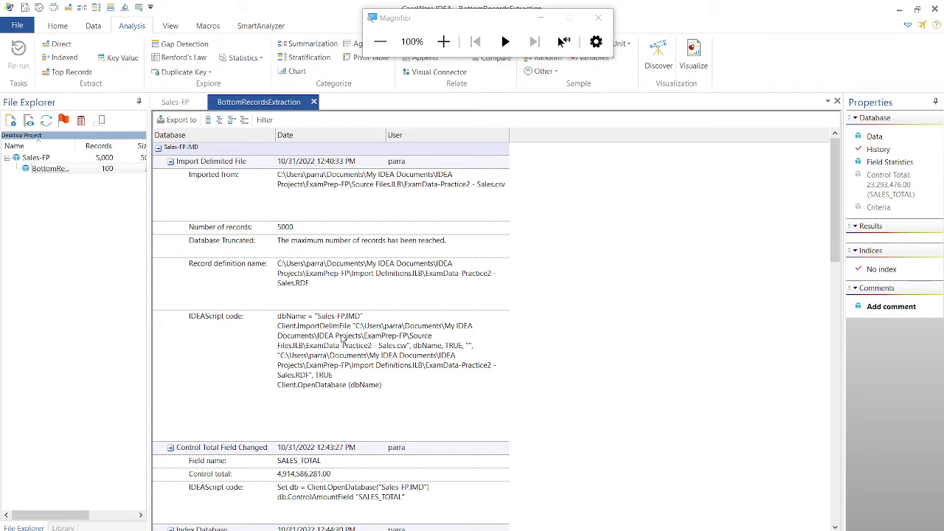
- Examine the expanded history, from the Sales-FP import and indexing entries through to the Top Records Extraction details
scroll(341, 338, "down", 1)
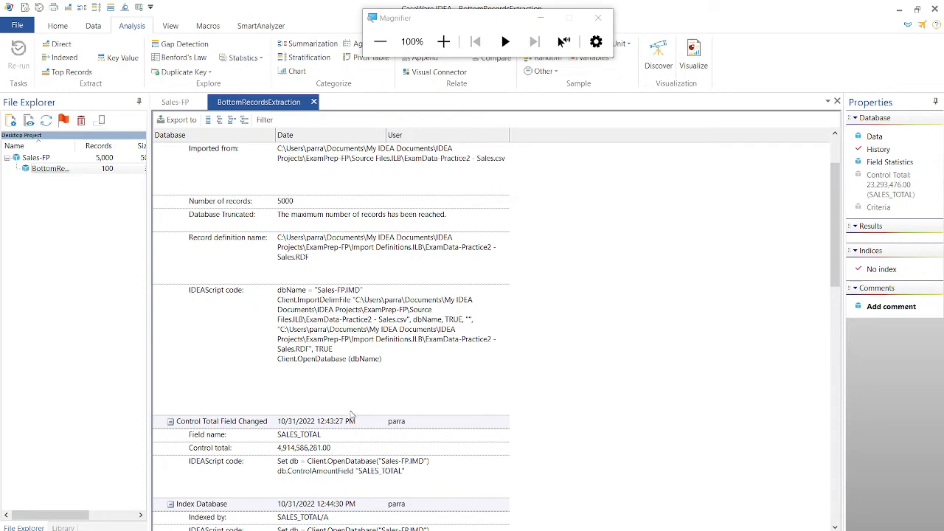
scroll(352, 408, "down", 4)
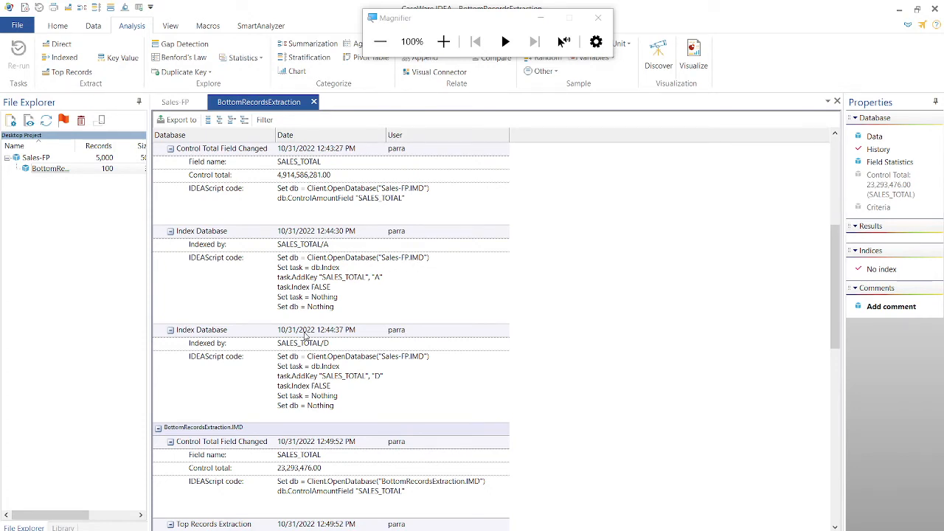
scroll(306, 335, "down", 1)
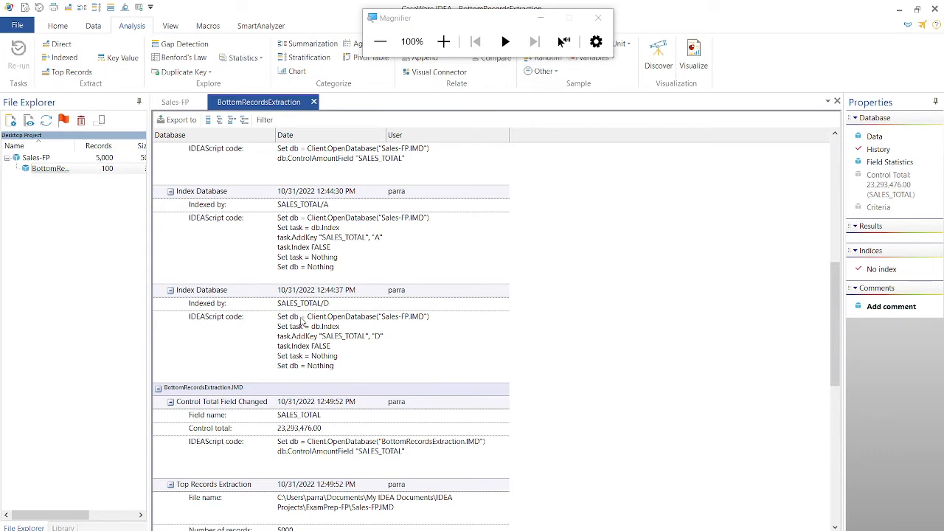
scroll(301, 321, "down", 1)
scroll(301, 321, "down", 1)
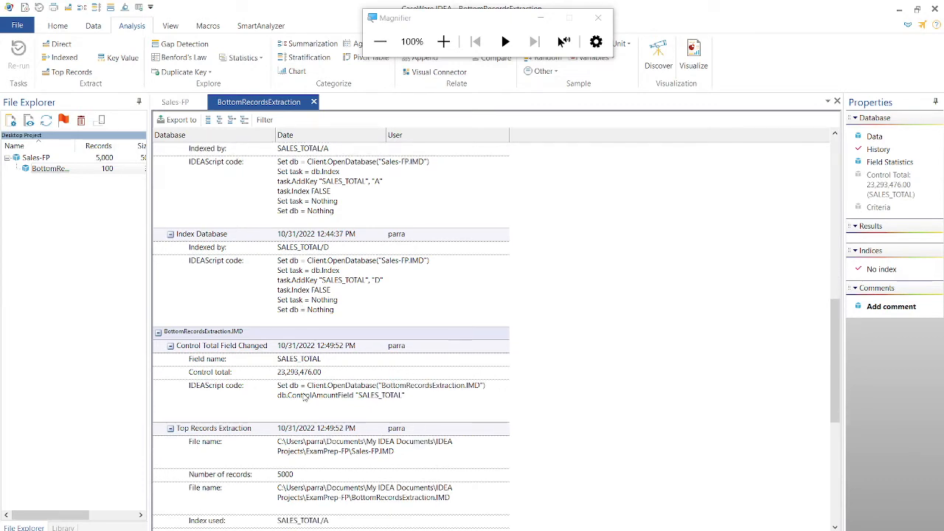
scroll(304, 397, "down", 1)
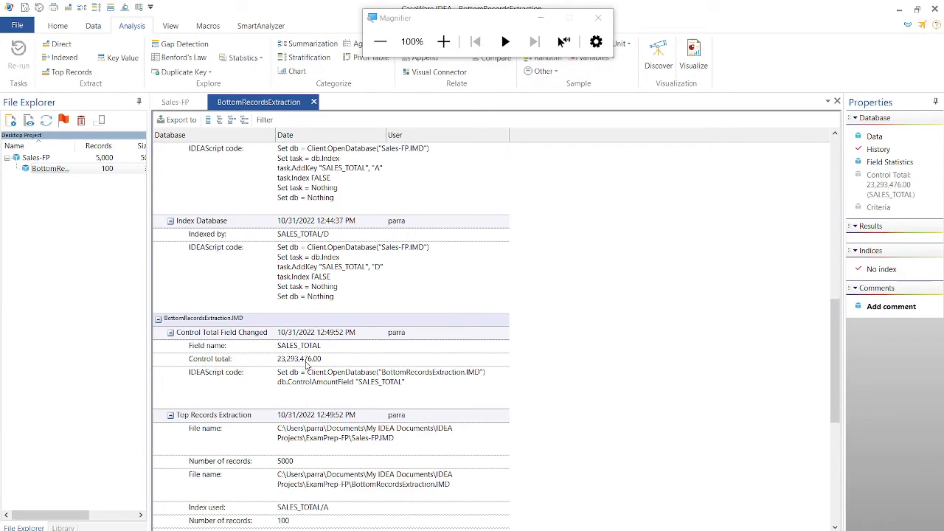
scroll(306, 364, "down", 3)
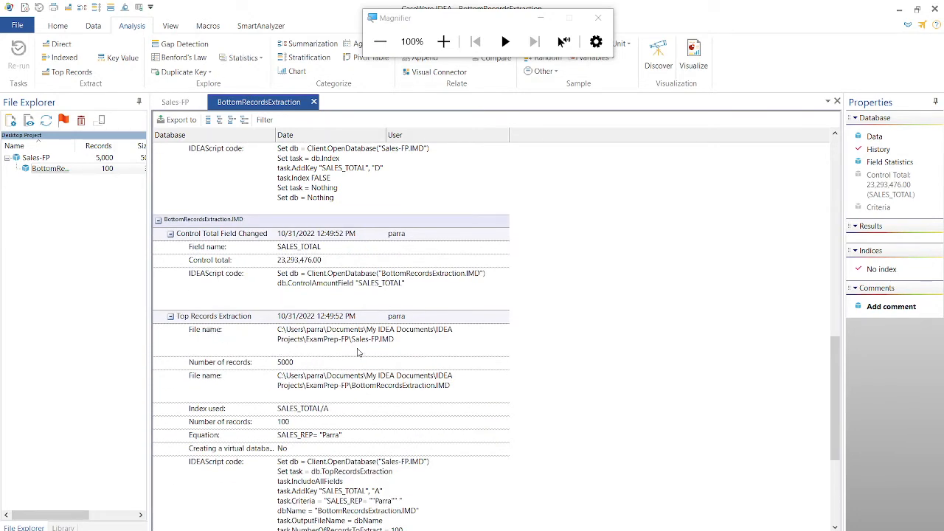
scroll(357, 353, "down", 4)
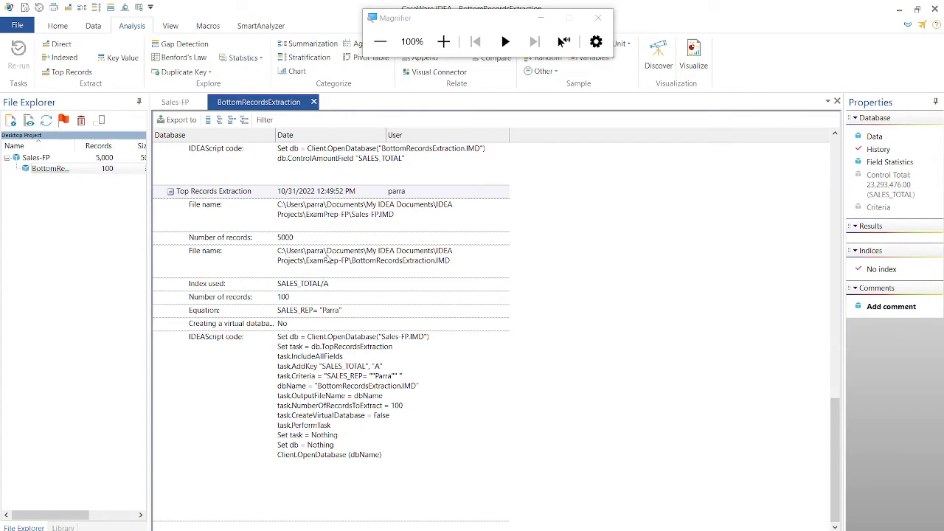
scroll(327, 259, "up", 1)
scroll(328, 258, "up", 3)
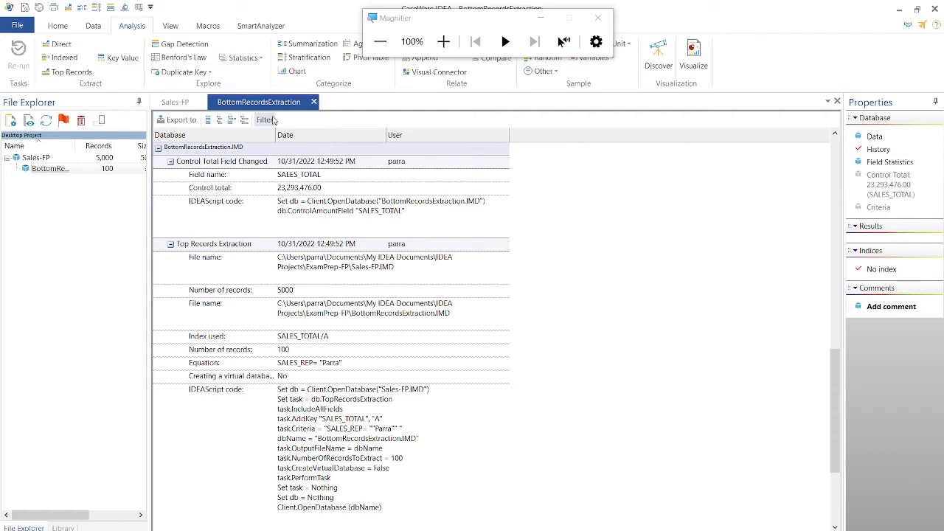
- Export the extraction's history as a PDF file named q1-fp
left_click(180, 120)
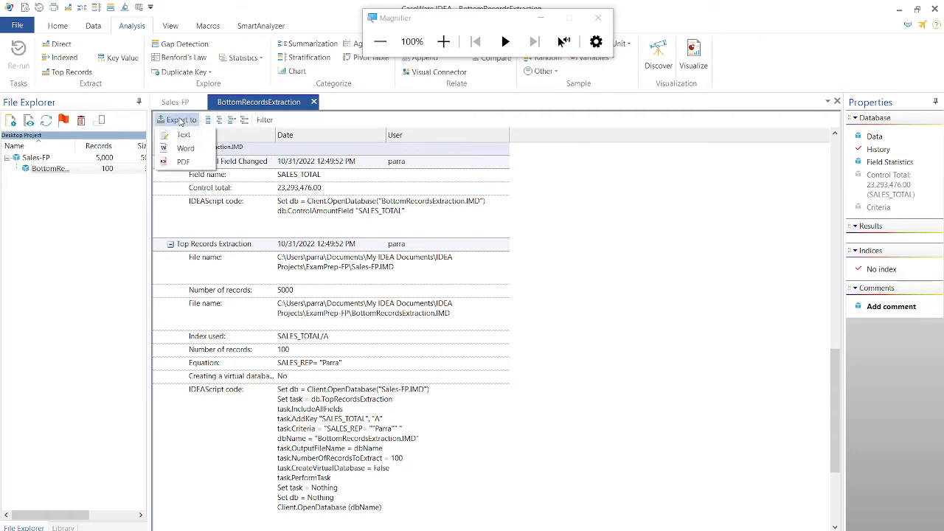
left_click(197, 162)
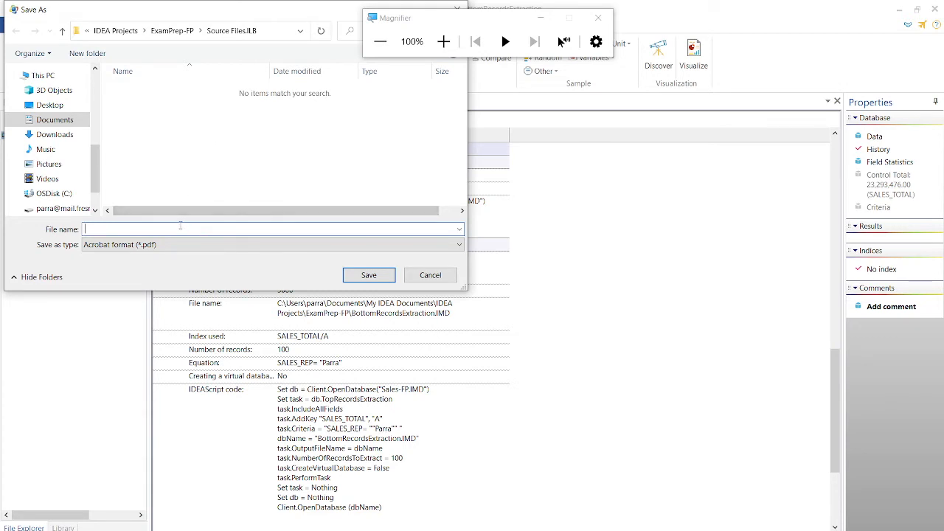
type("q1-fp")
key("Return")
- Read question 2 on the IDEA EXAM Prep assignment page and return to IDEA's analysis commands
key("alt+Tab")
key("alt+Tab")
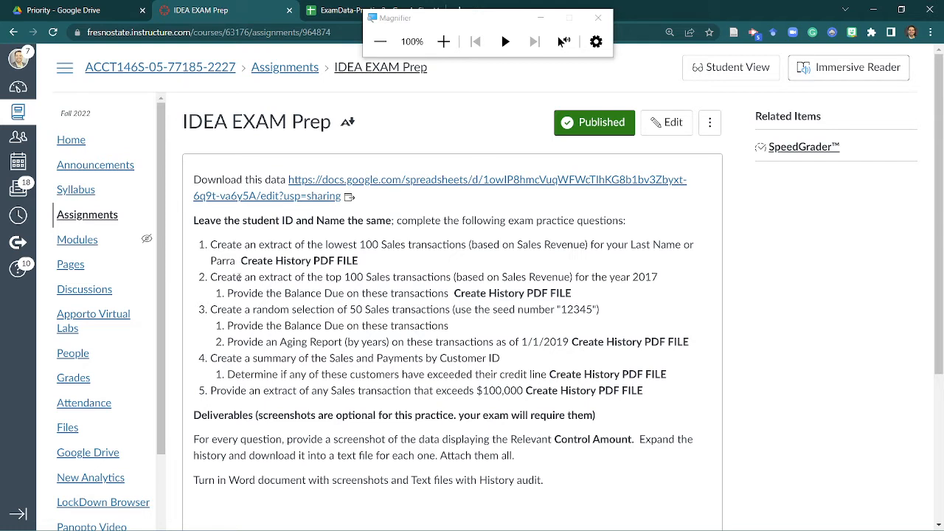
left_click_drag(211, 277, 219, 278)
left_click(258, 278)
key("alt+Tab")
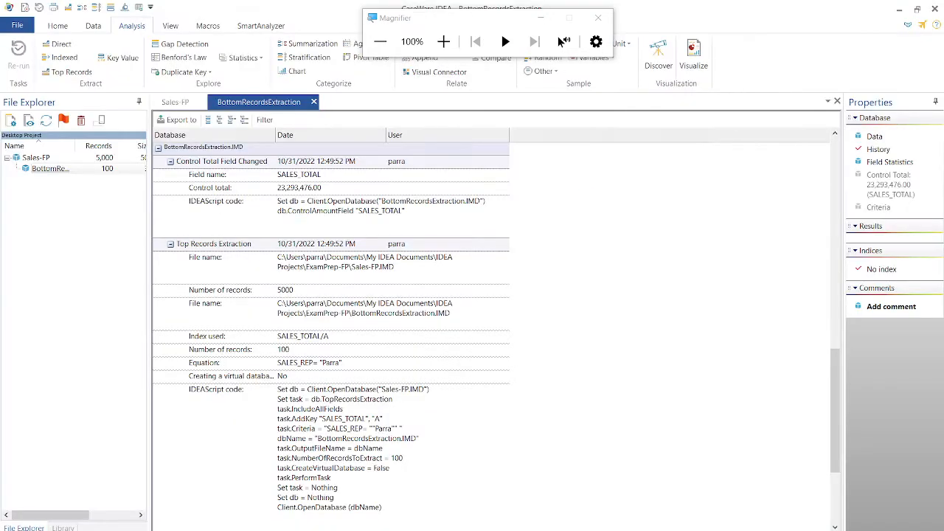
left_click(94, 26)
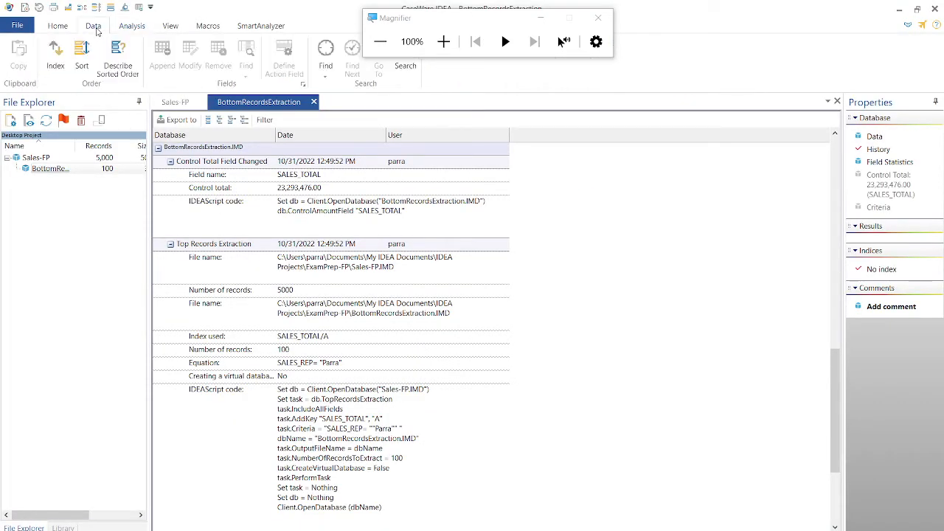
left_click(132, 29)
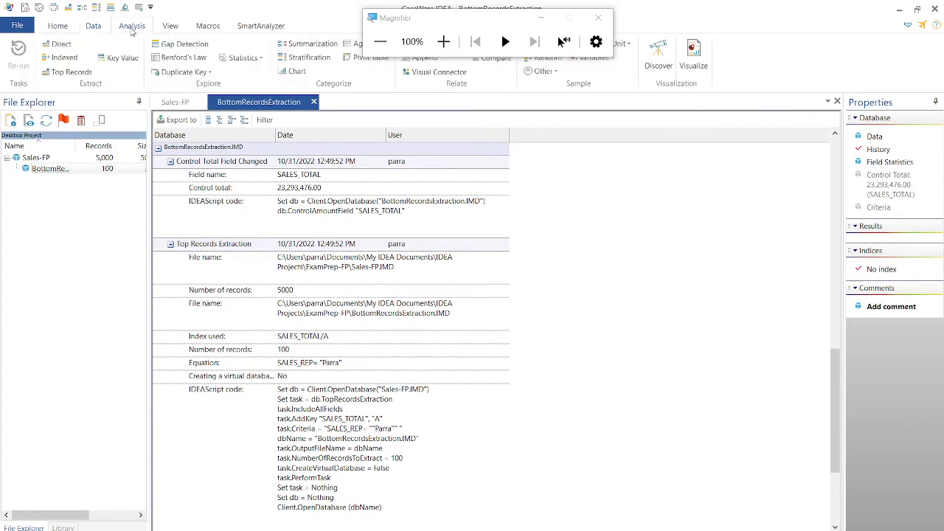
key("alt+Tab")
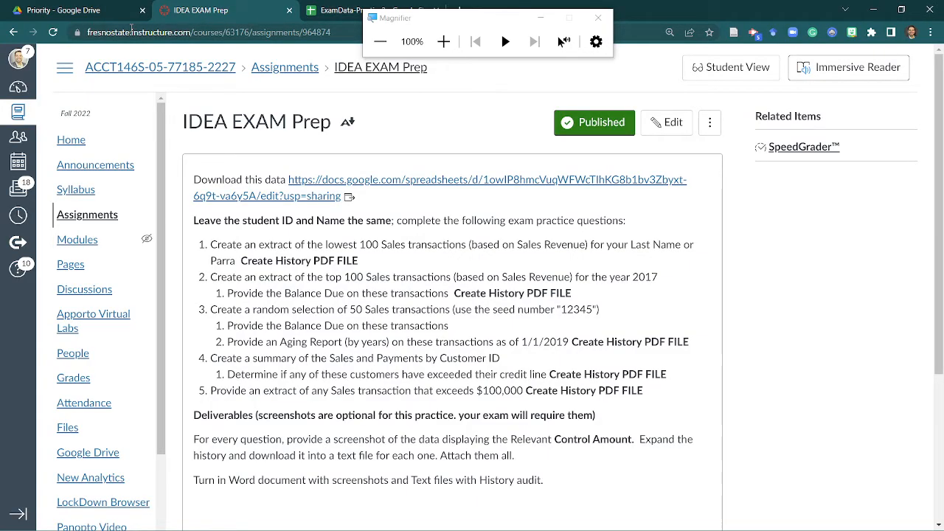
key("alt+Tab")
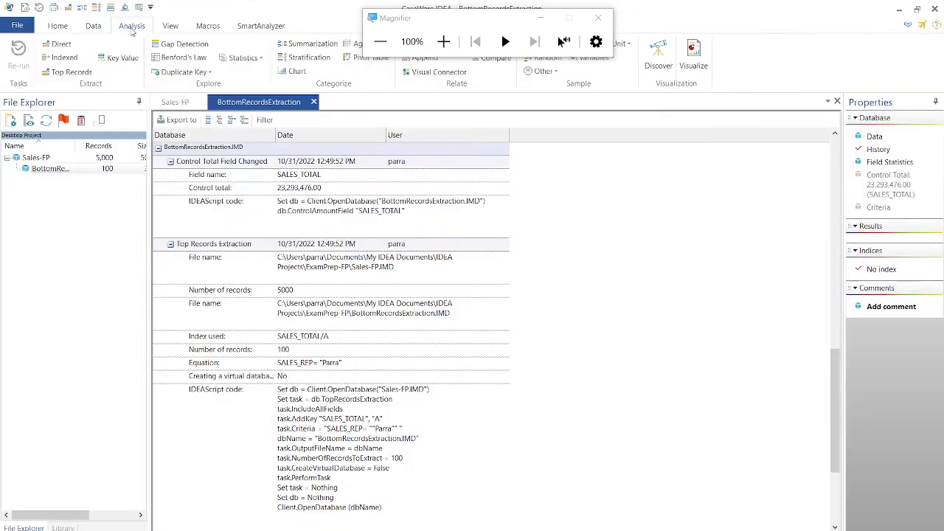
- Start a Top Records extraction and set the number of records to 100
left_click(71, 75)
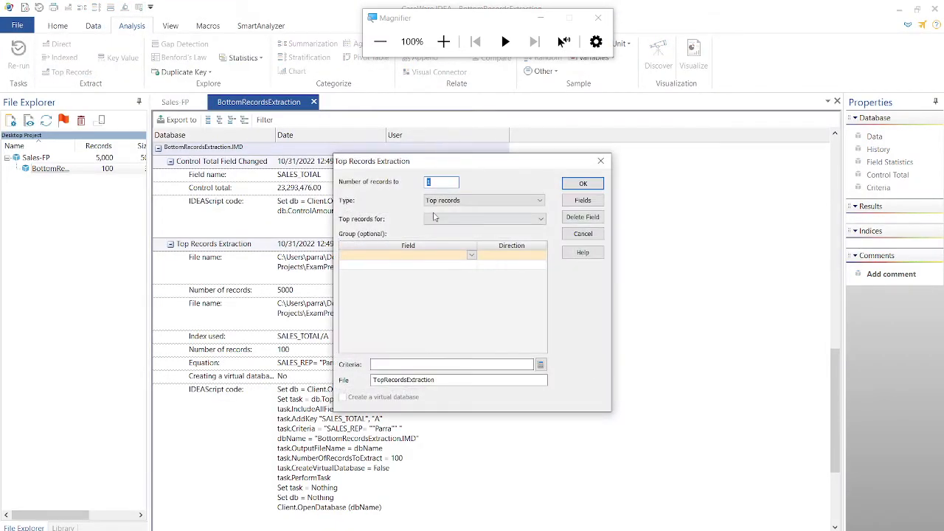
type("100")
left_click(520, 219)
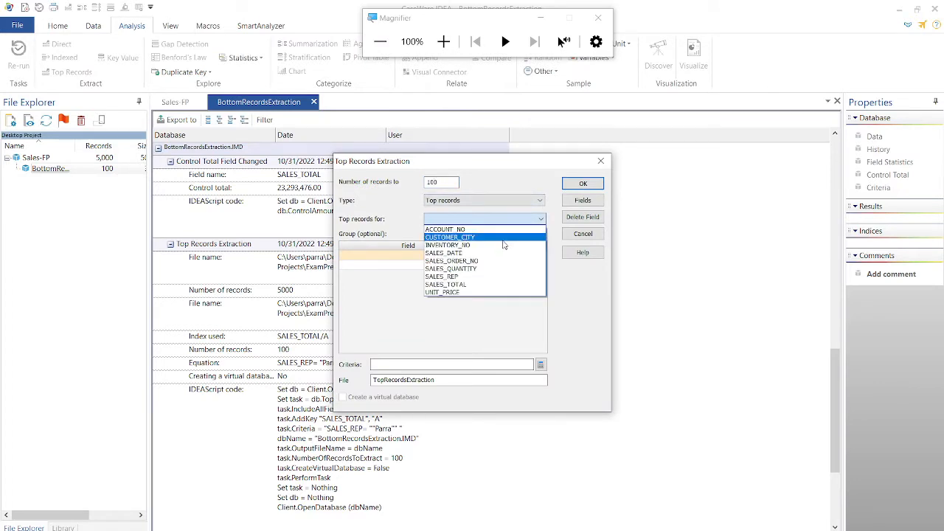
left_click(498, 171)
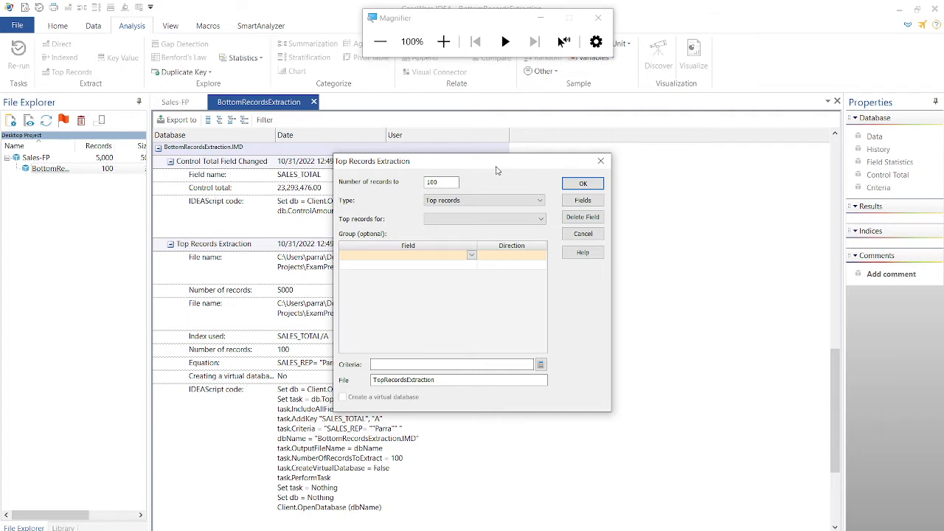
- Recheck question 2 on the IDEA EXAM Prep assignment page and return to the Top Records Extraction settings
key("alt+Tab")
key("alt+Tab")
key("alt+Tab")
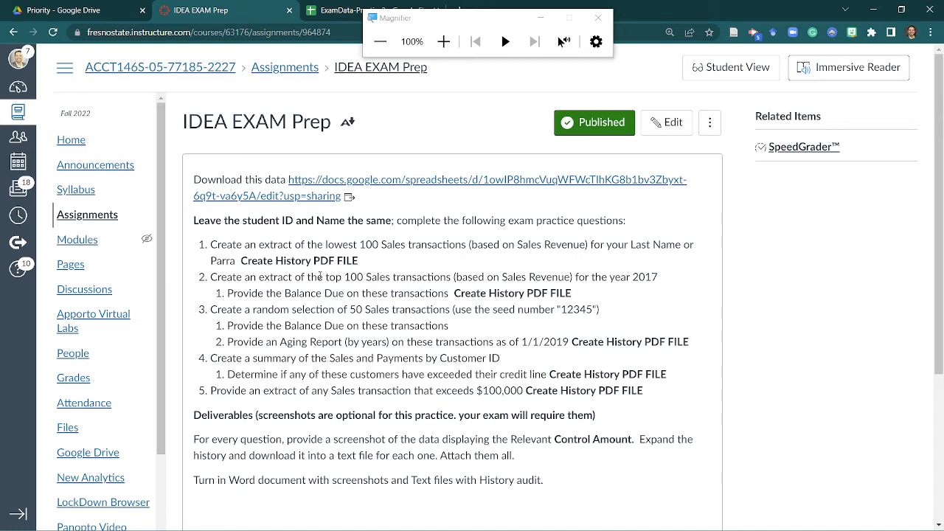
key("alt+Tab")
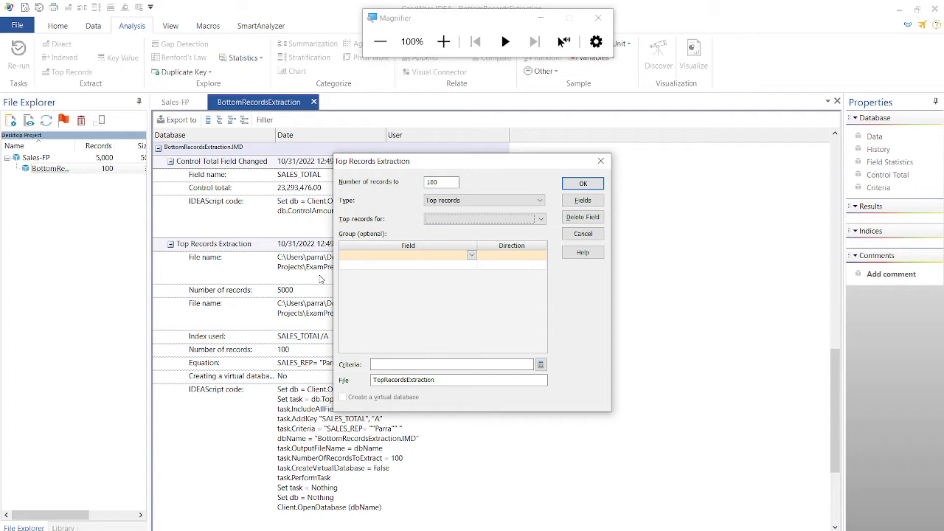
- Base the top records on SALES_TOTAL with output file 2017 Top Sales FP, and open the criteria's Equation Editor
left_click(520, 219)
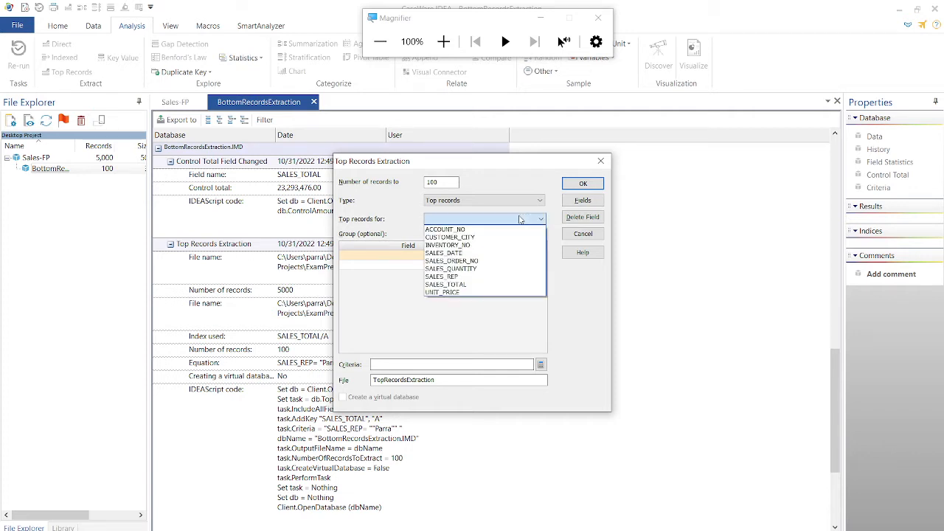
left_click(483, 285)
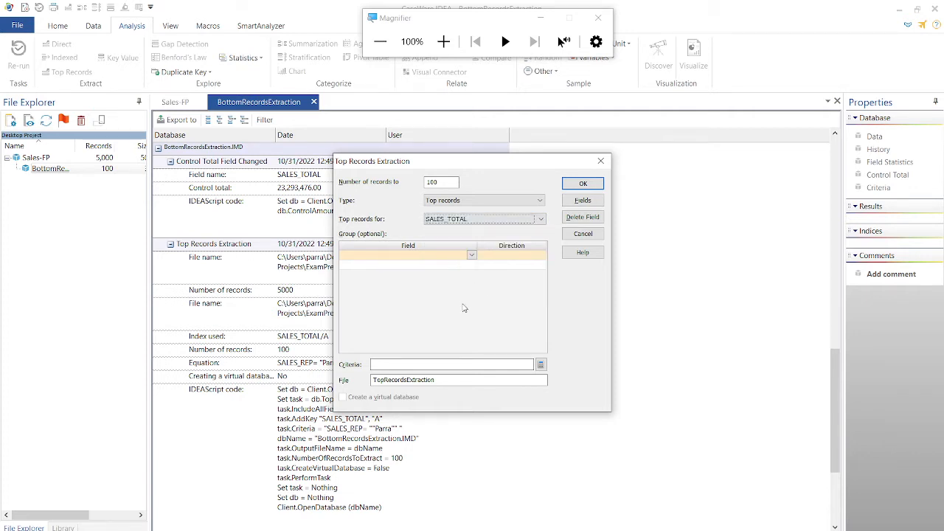
left_click(445, 380)
left_click_drag(446, 380, 356, 379)
type("2017 Top Sales FF")
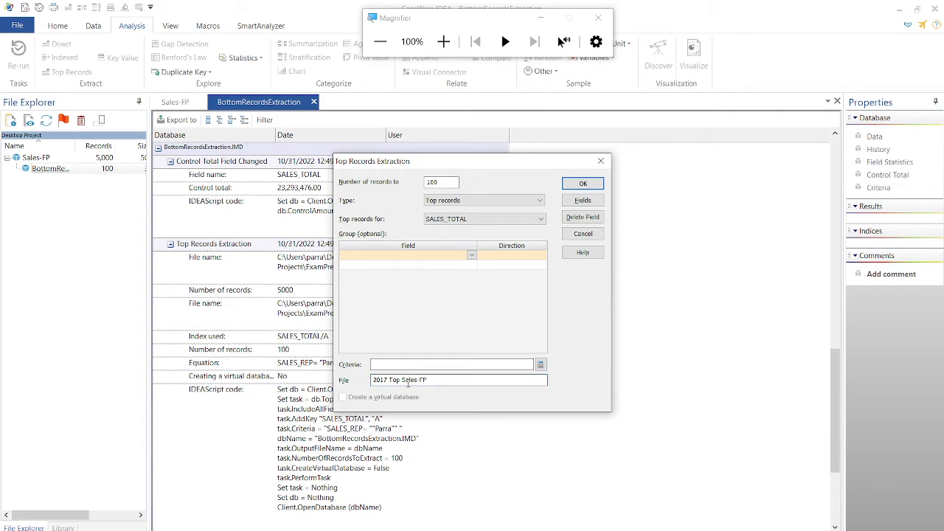
left_click(541, 365)
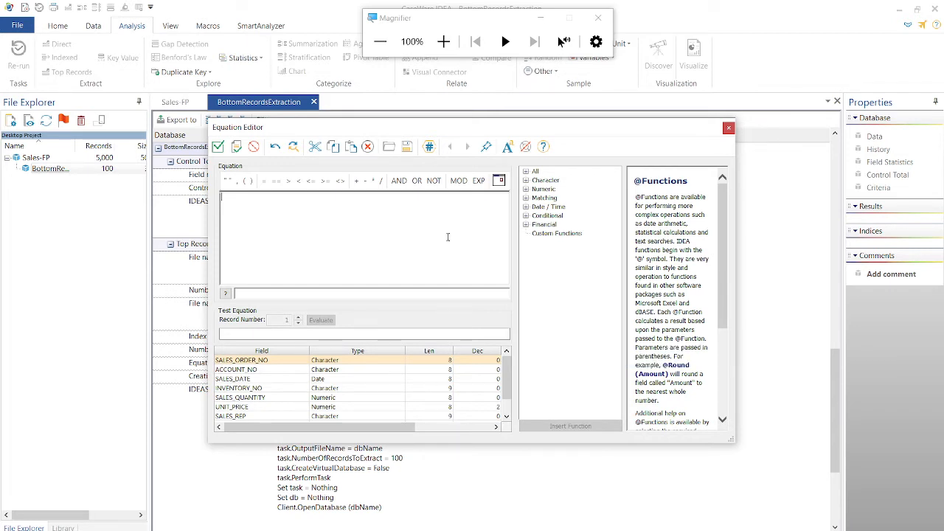
type("Year(")
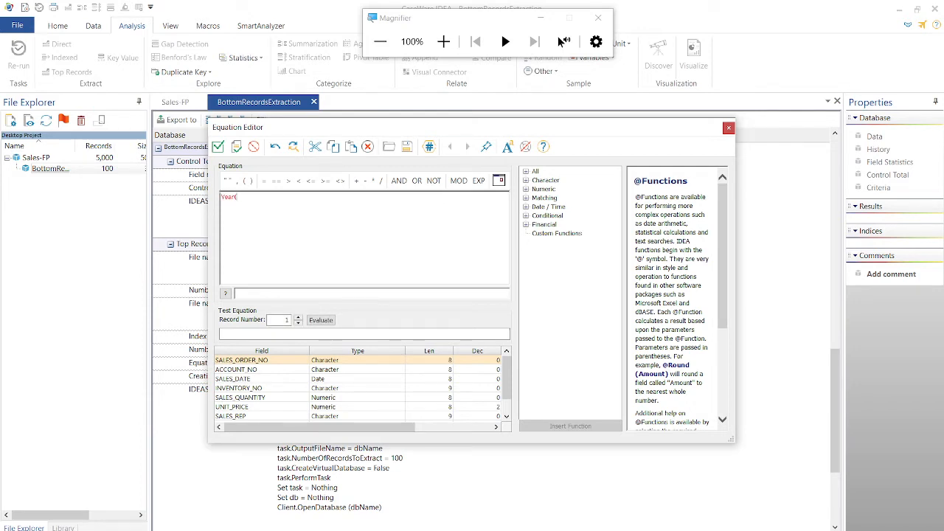
key("BackSpace")
key("BackSpace")
key("BackSpace")
key("BackSpace")
key("BackSpace")
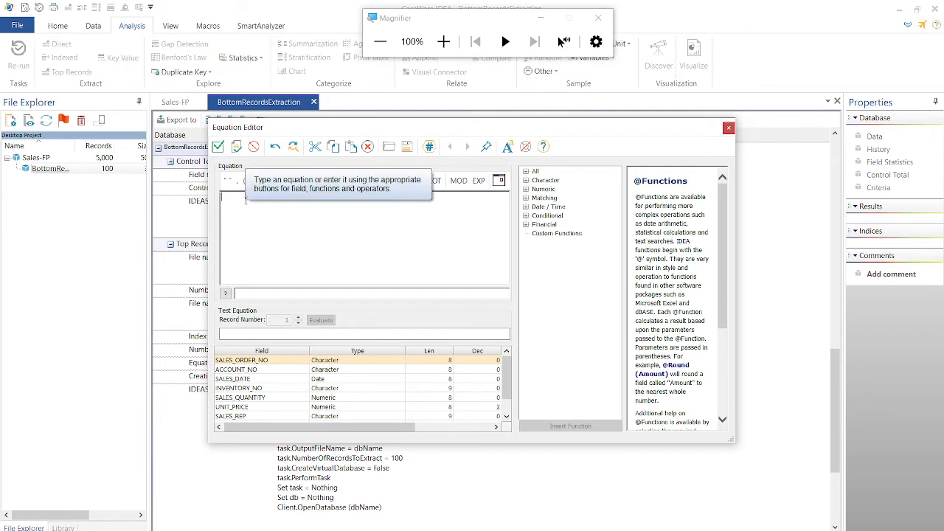
type("sal")
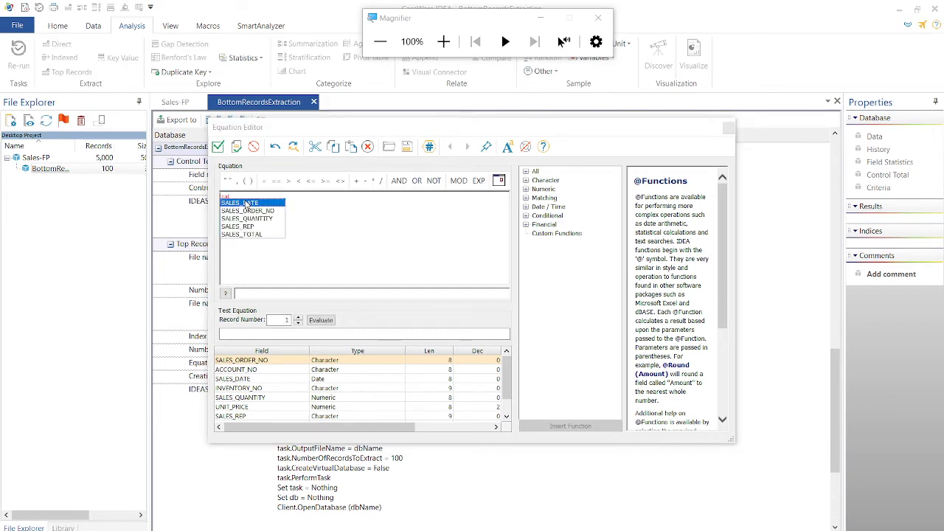
double_click(249, 202)
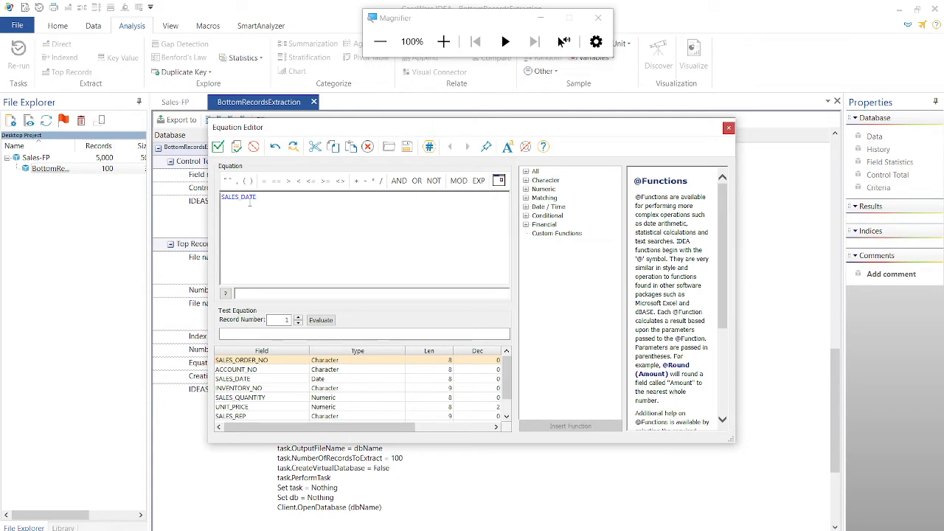
type(")")
key("Home")
type("(@")
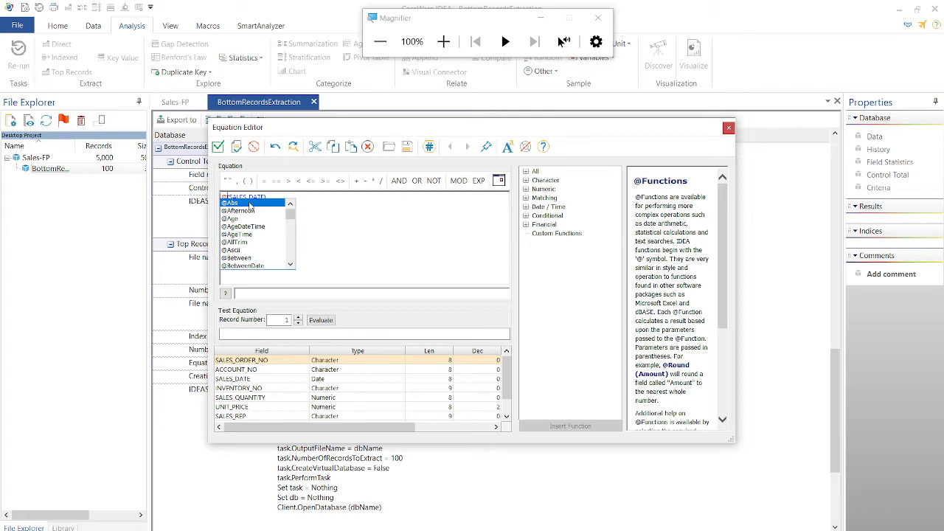
type("year")
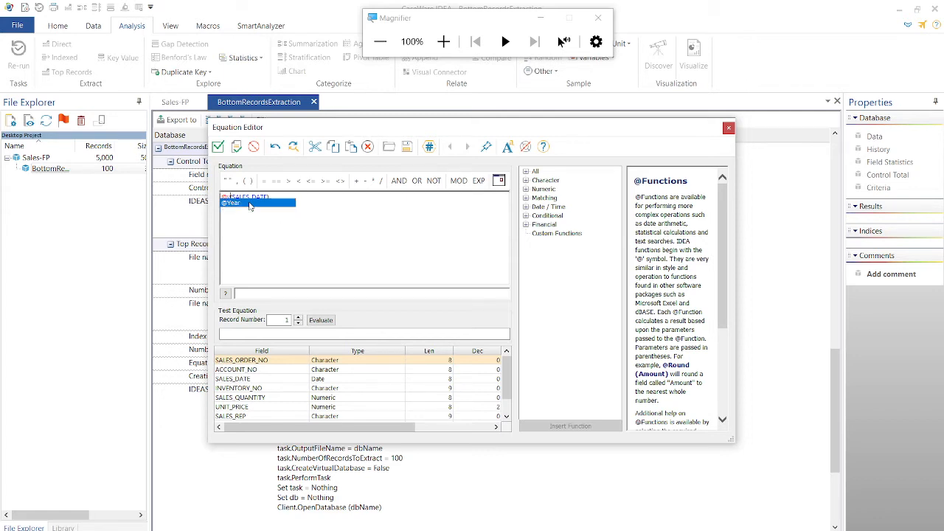
left_click(250, 206)
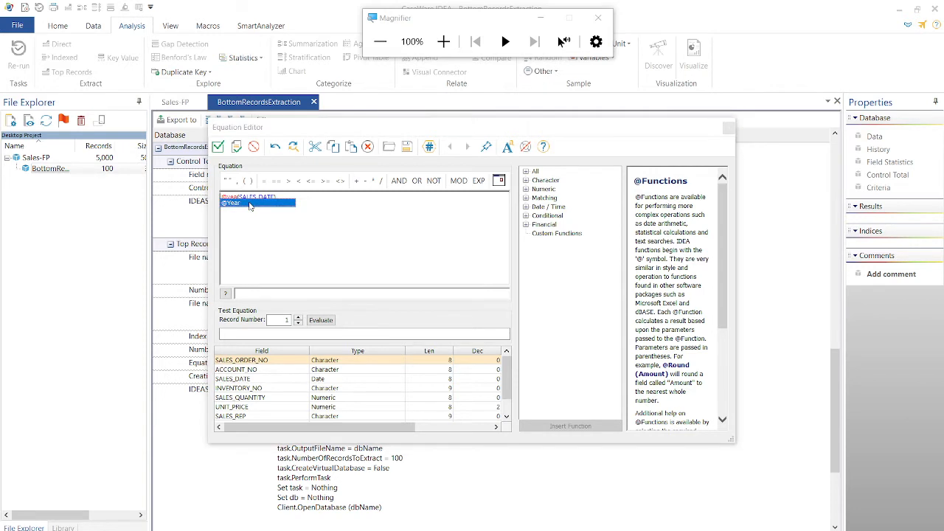
left_click(250, 204)
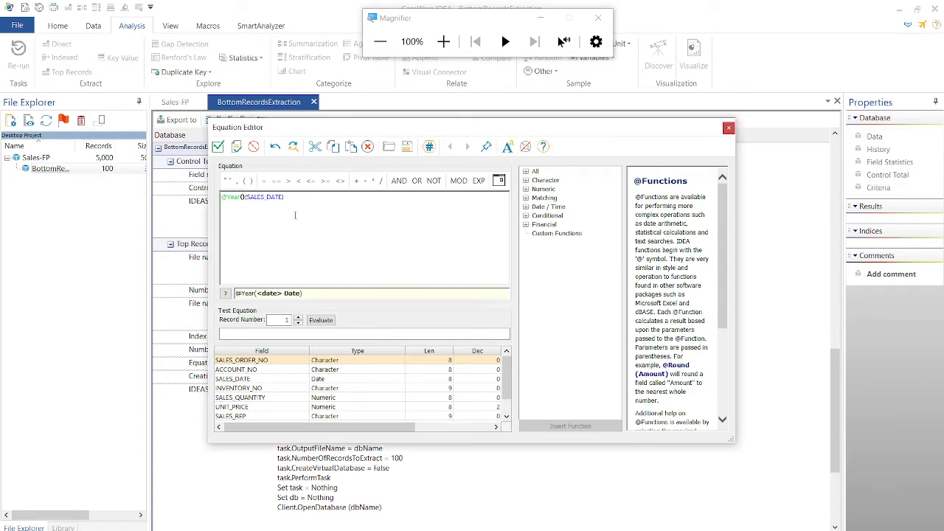
key("Right")
key("BackSpace")
key("BackSpace")
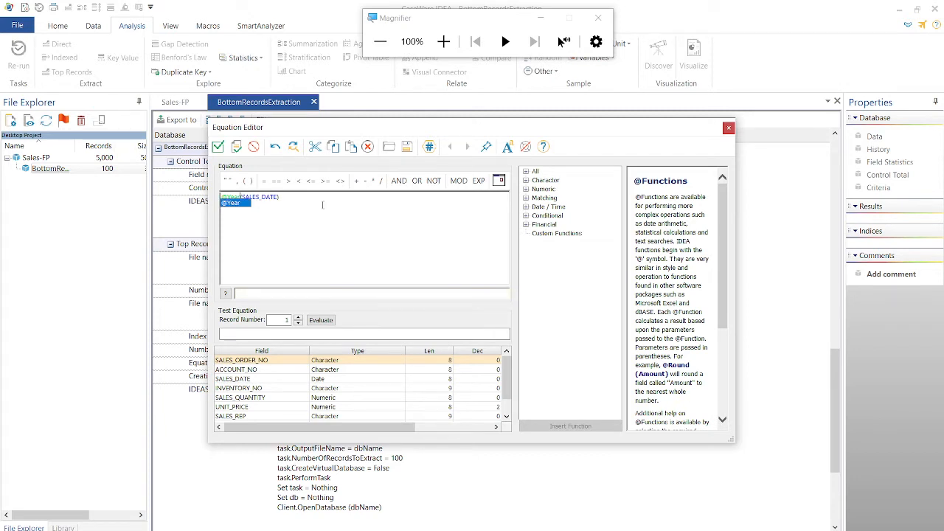
left_click(319, 197)
type("@")
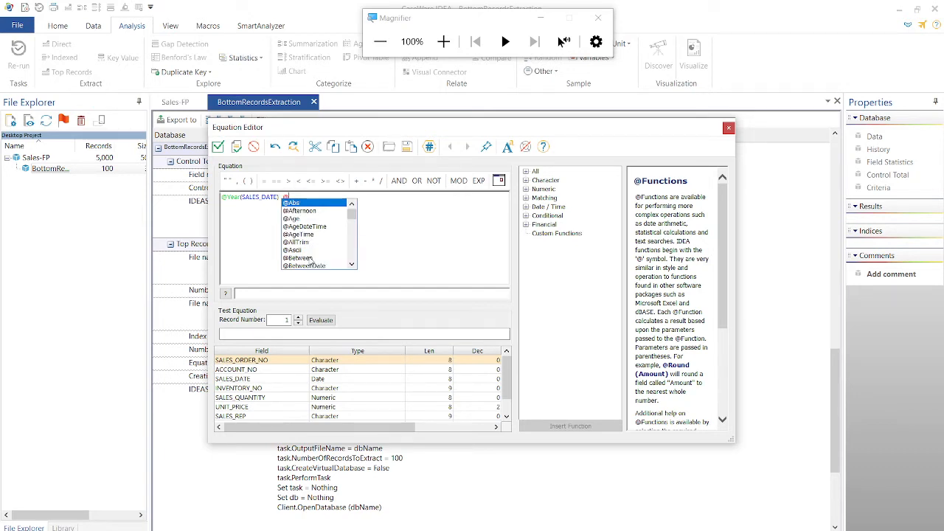
scroll(312, 260, "down", 6)
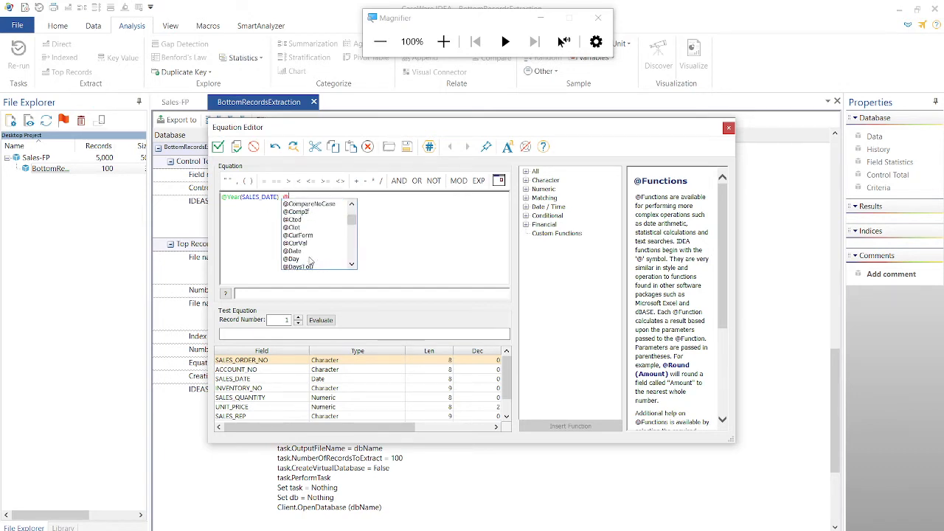
scroll(311, 260, "down", 1)
scroll(311, 260, "down", 15)
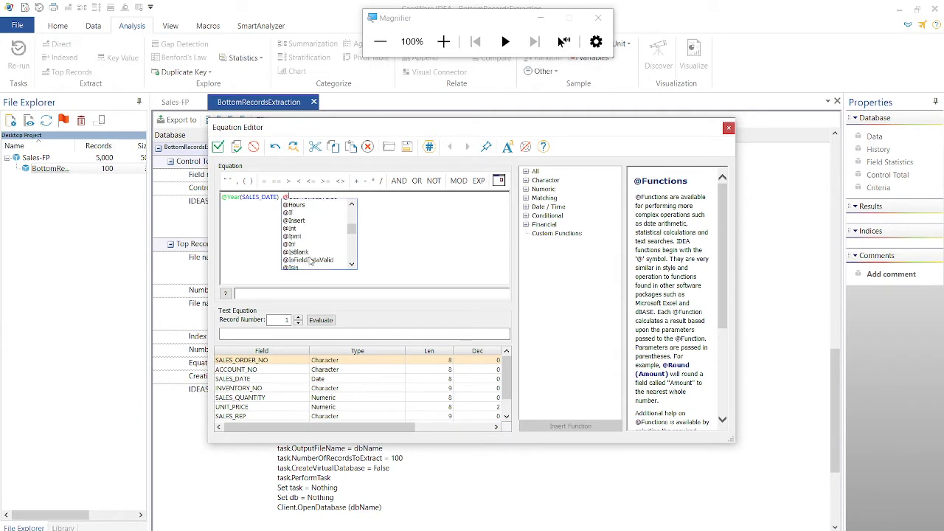
scroll(312, 260, "down", 1)
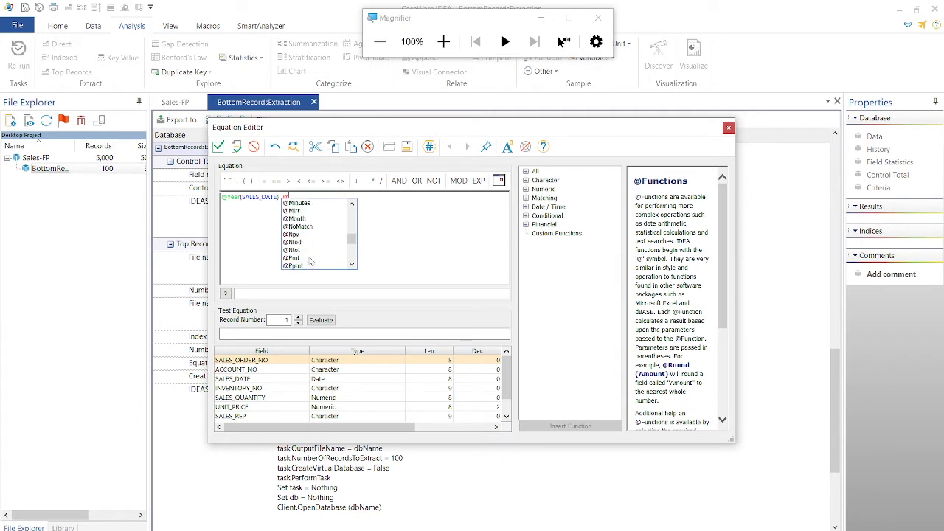
scroll(311, 259, "down", 6)
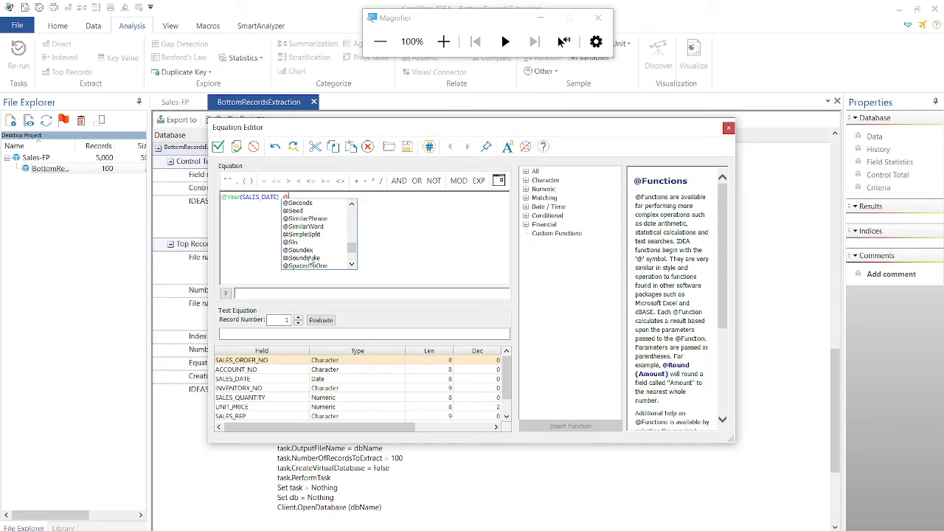
scroll(311, 259, "down", 4)
scroll(311, 259, "down", 3)
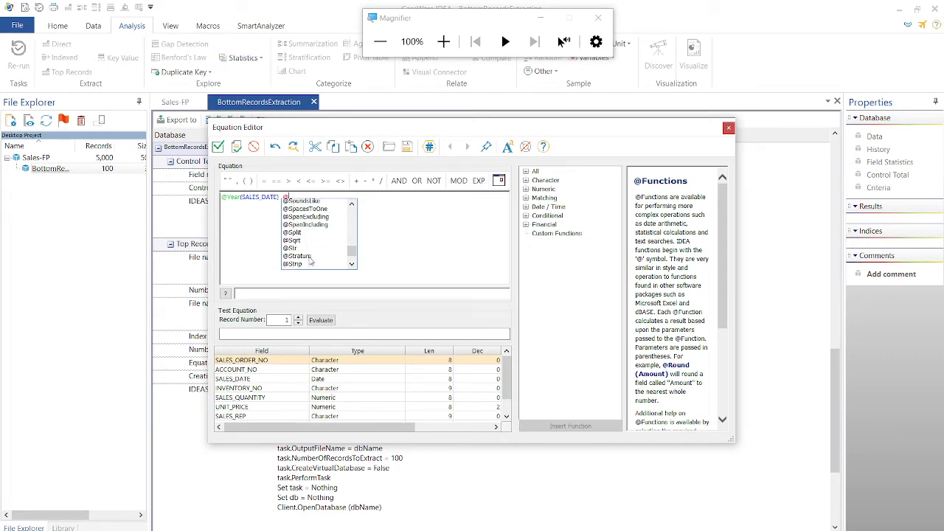
scroll(311, 261, "down", 3)
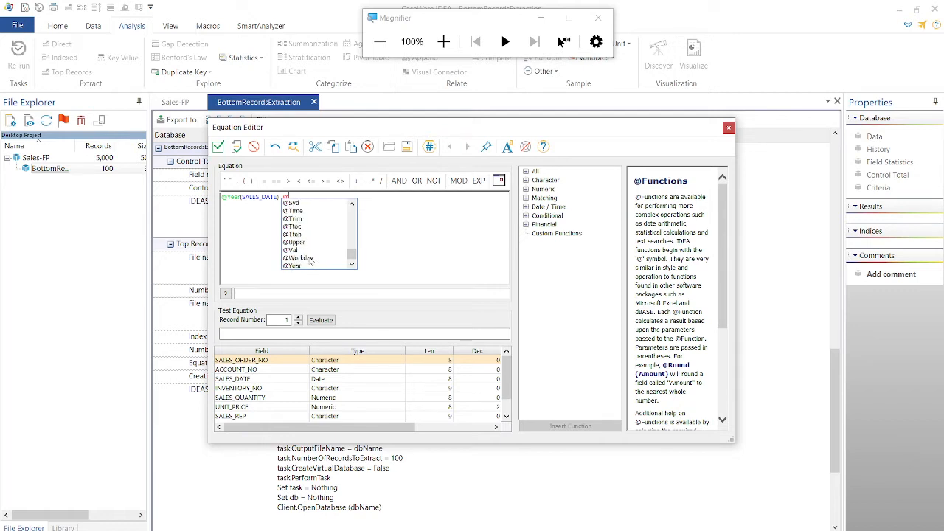
scroll(310, 259, "up", 5)
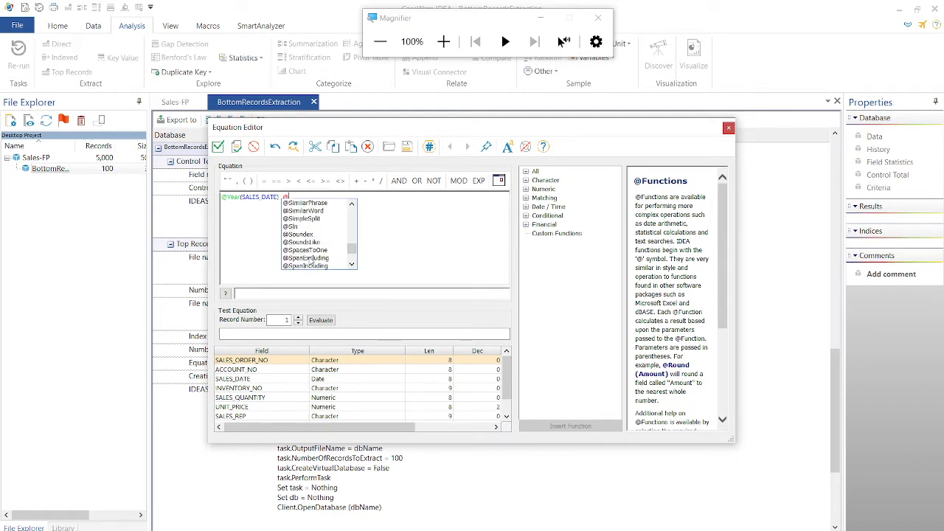
left_click(412, 236)
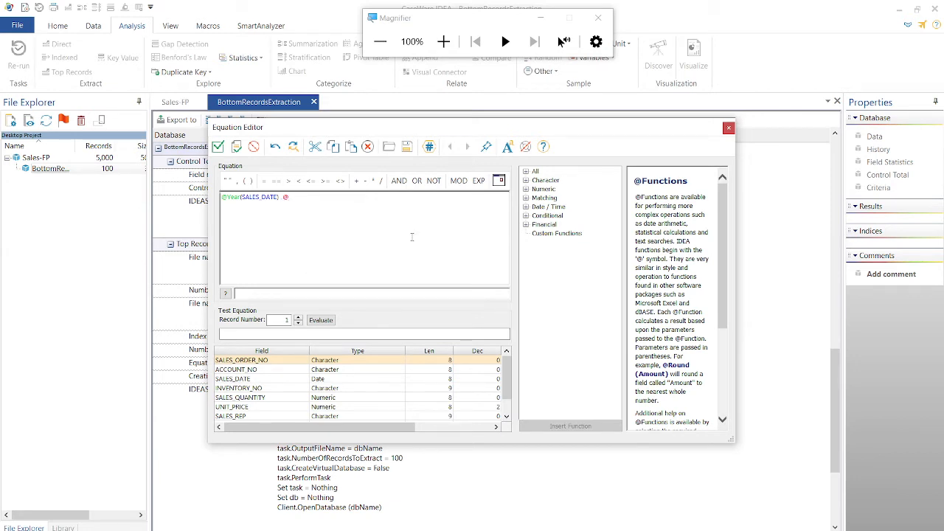
key("BackSpace")
type("=2017")
left_click(236, 146)
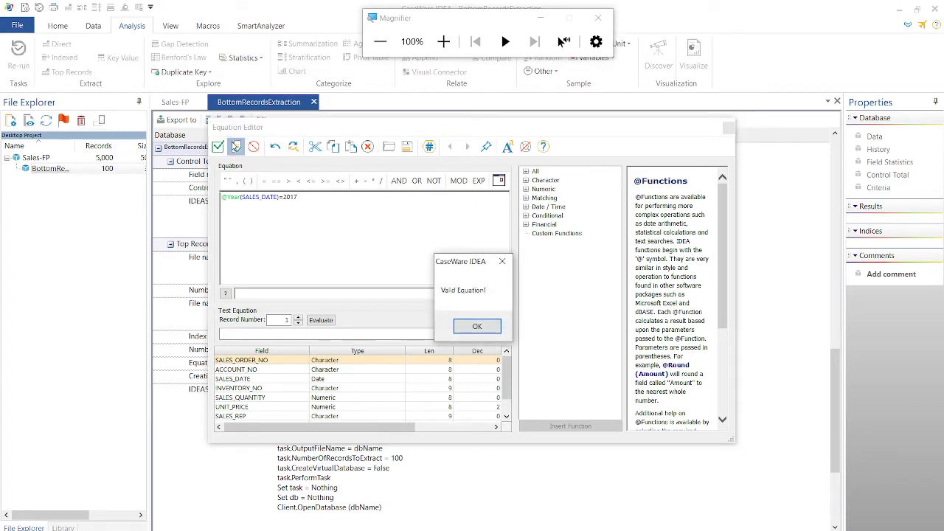
left_click(481, 326)
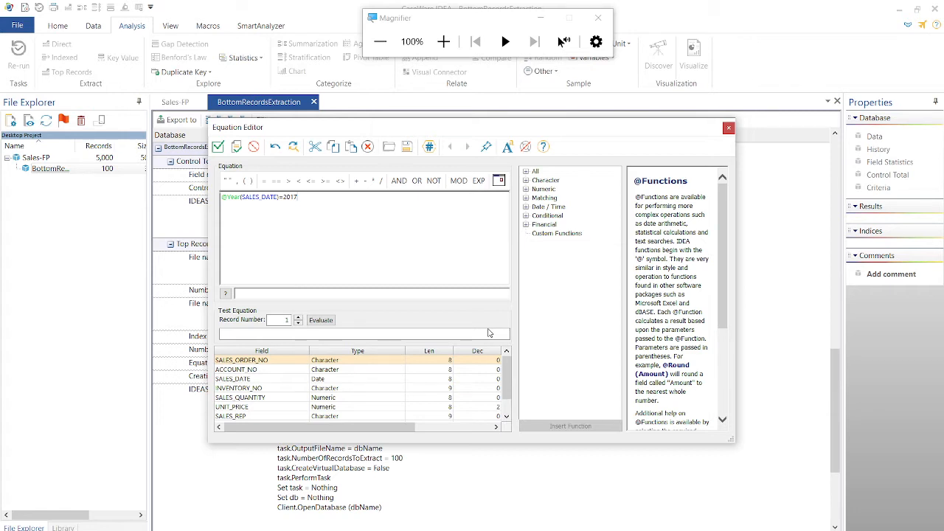
- Replace the whole criteria equation with SALES_DATE >= 20170101
key("ctrl+a")
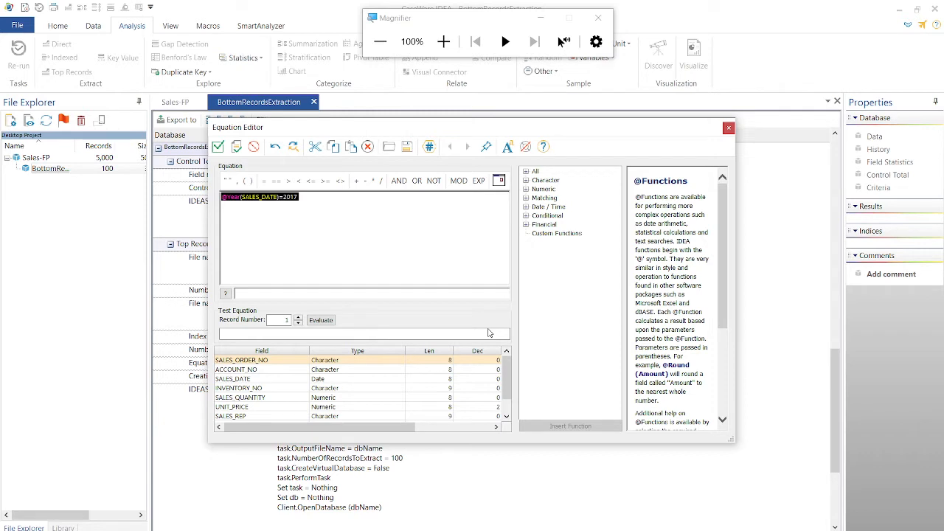
key("Delete")
type("sa")
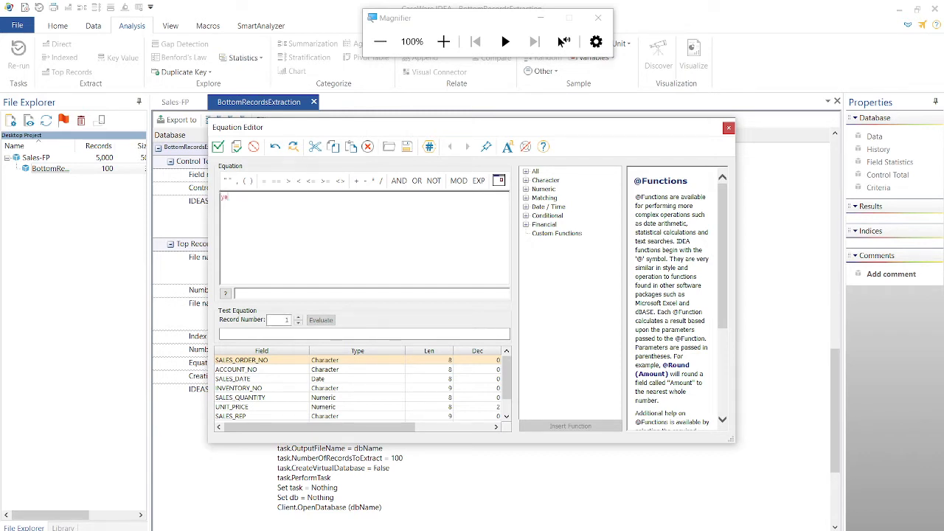
type("le")
key("BackSpace")
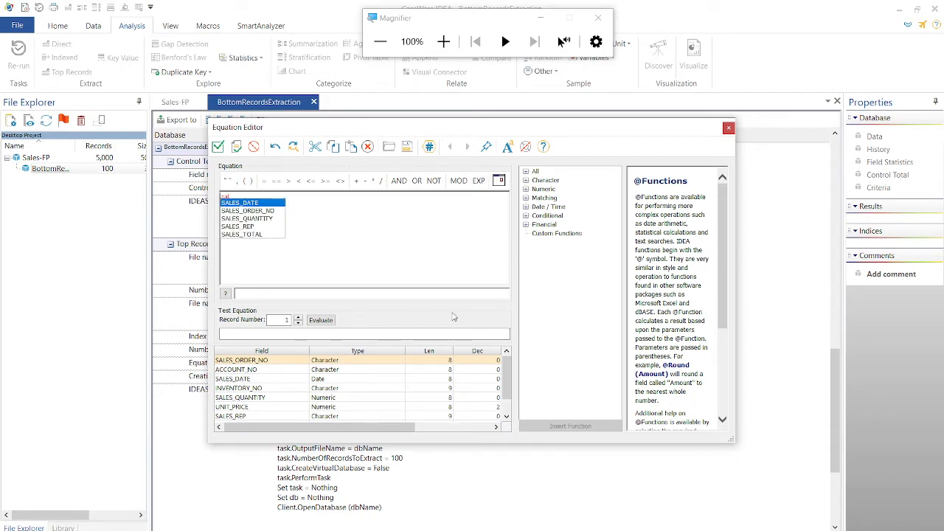
left_click(264, 205)
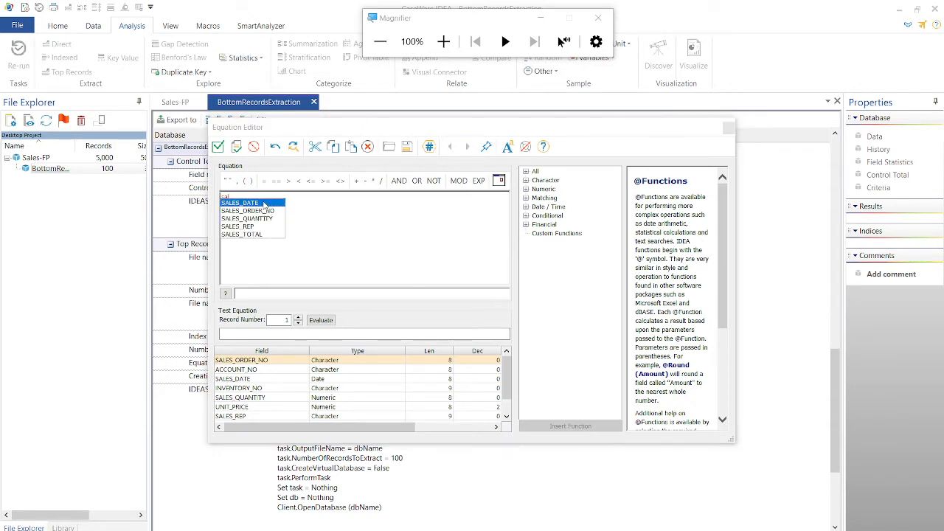
double_click(265, 203)
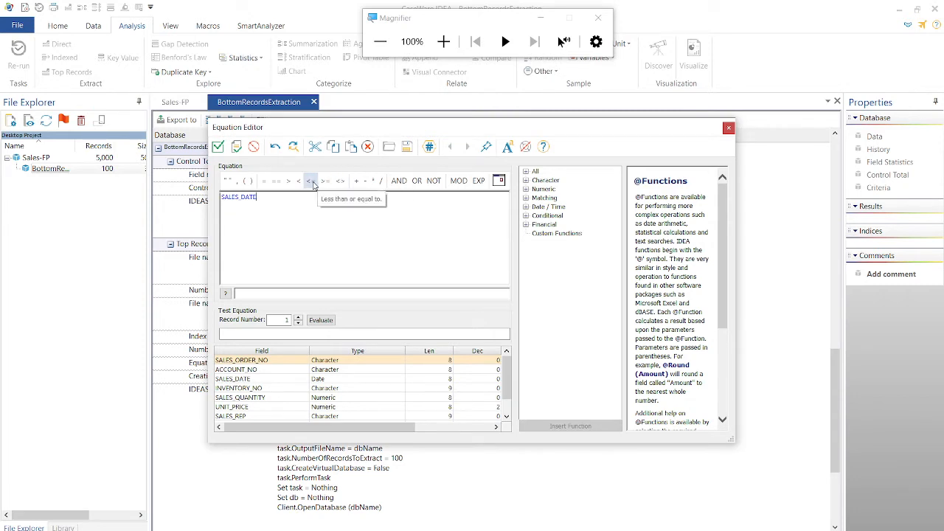
left_click(326, 182)
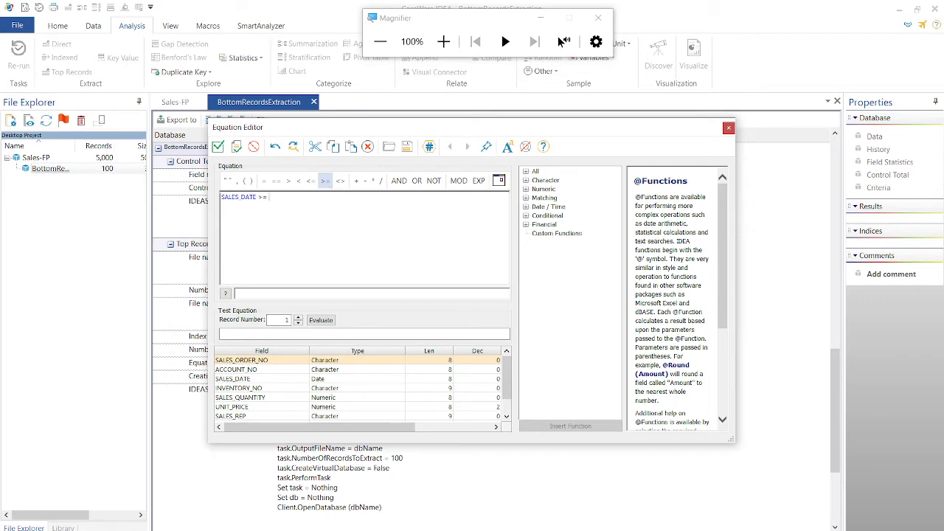
type("20170101")
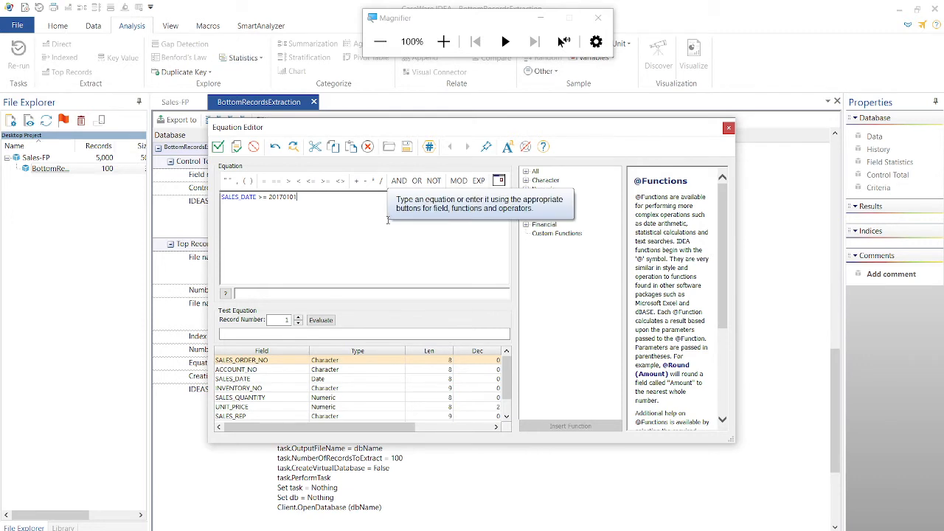
- Extend the criteria equation with .AND. SALES_DATE <= 20171231 and check its validity
left_click(399, 180)
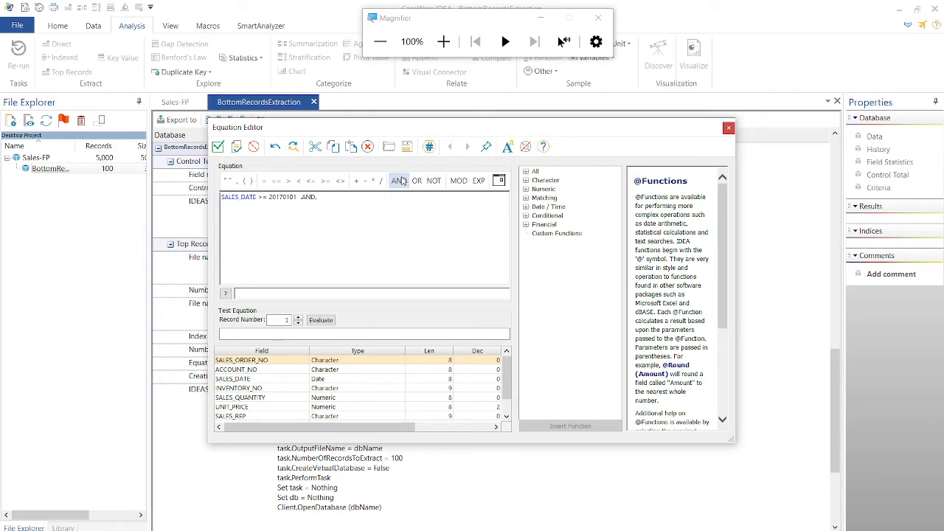
type("sales_D")
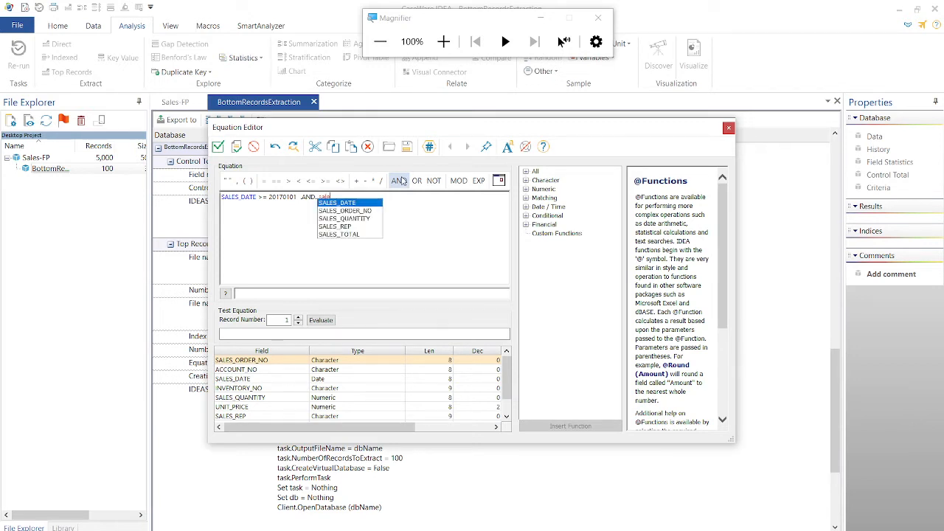
type("a")
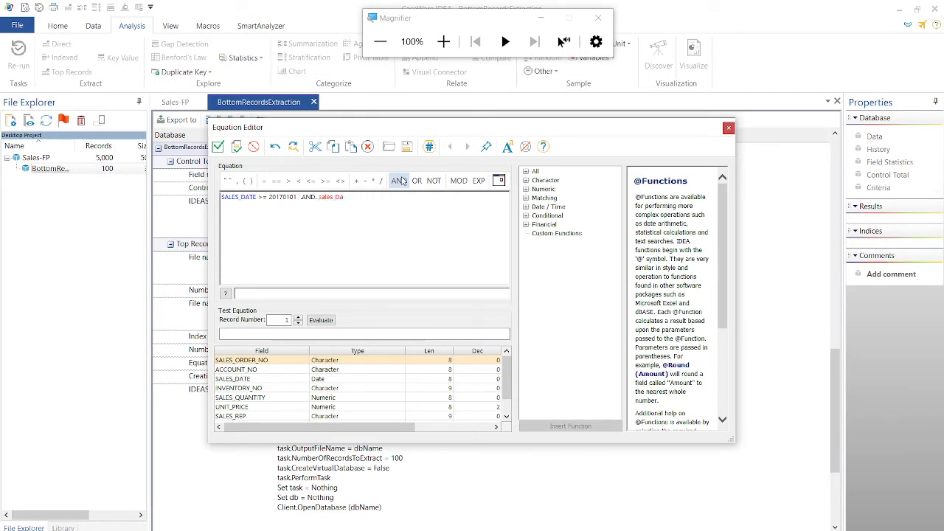
type("TE")
key("Return")
left_click(311, 181)
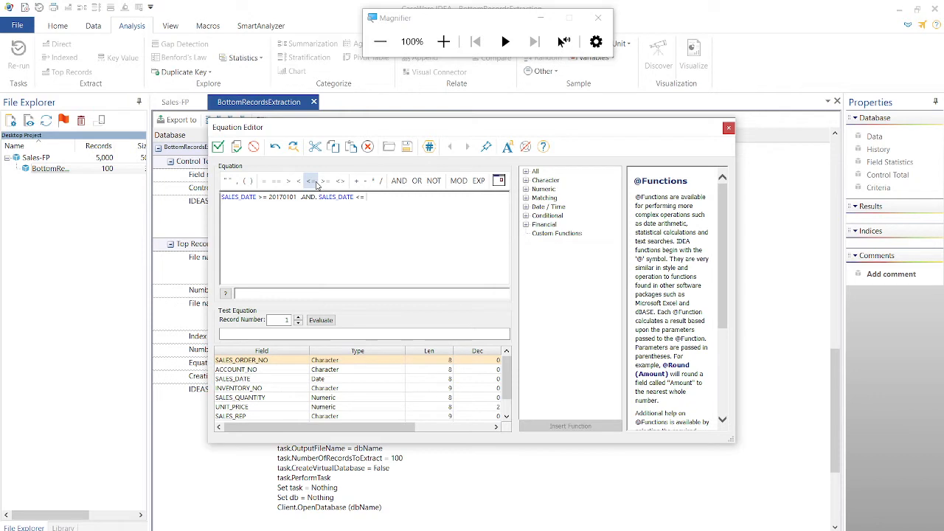
type("20171231")
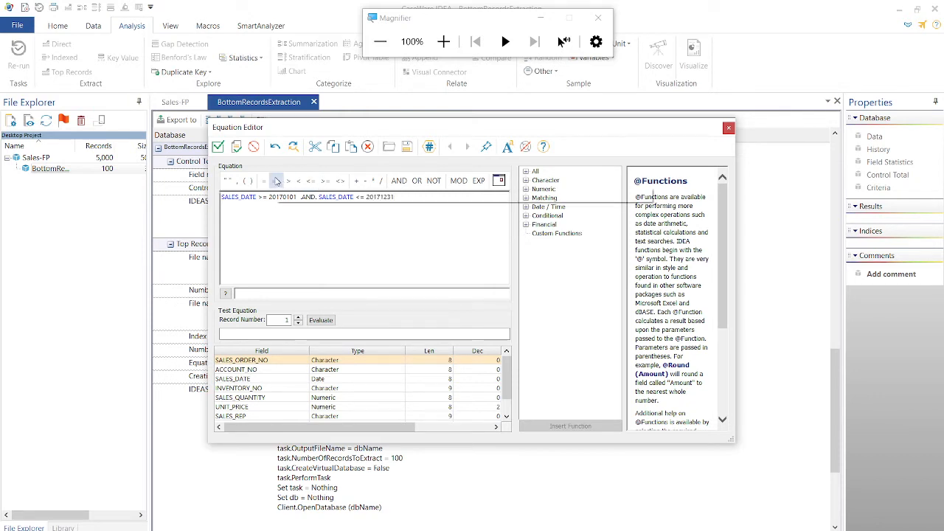
left_click(236, 147)
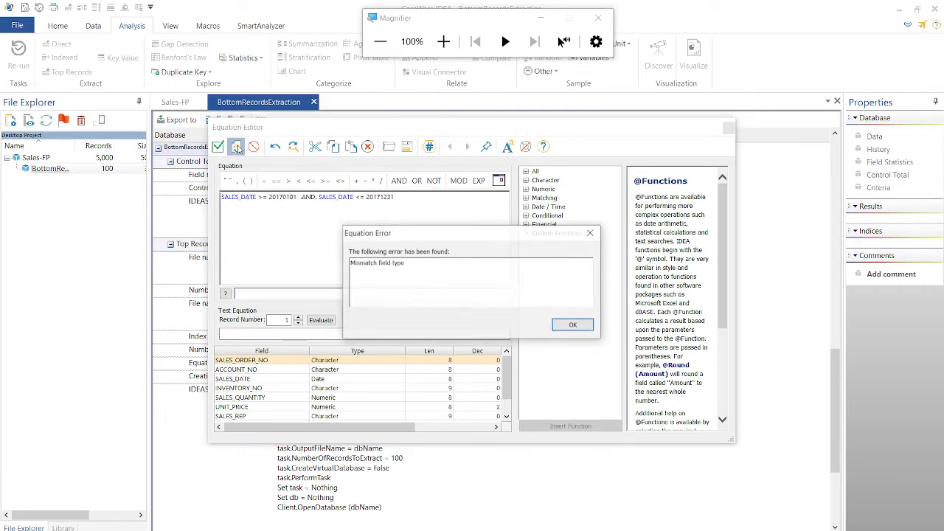
left_click(579, 332)
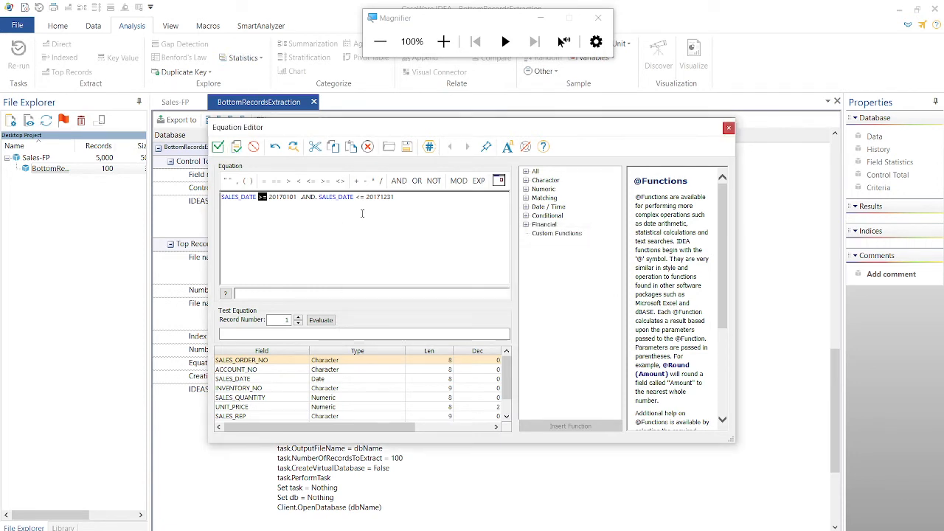
- Enclose both dates in the criteria equation, 20170101 and 20171231, in double quotation marks and check its validity
left_click(269, 200)
type("\"")
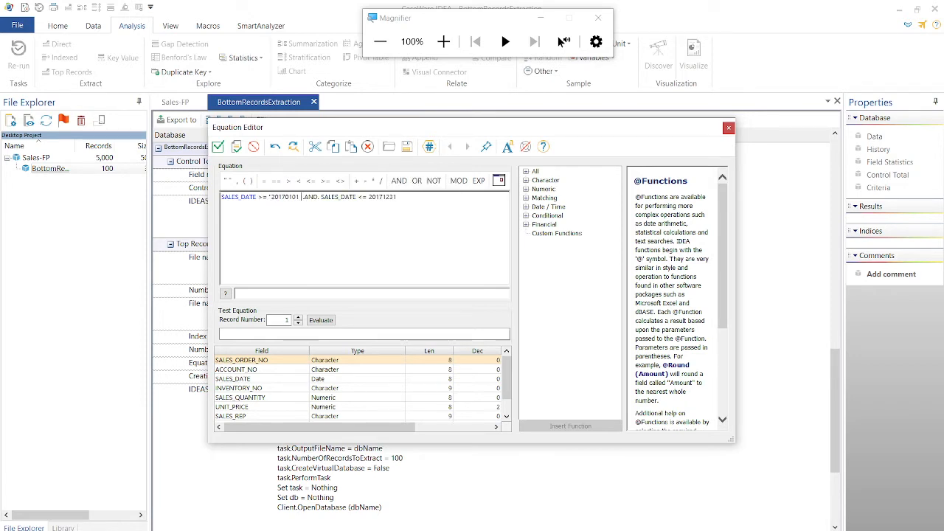
type("\"")
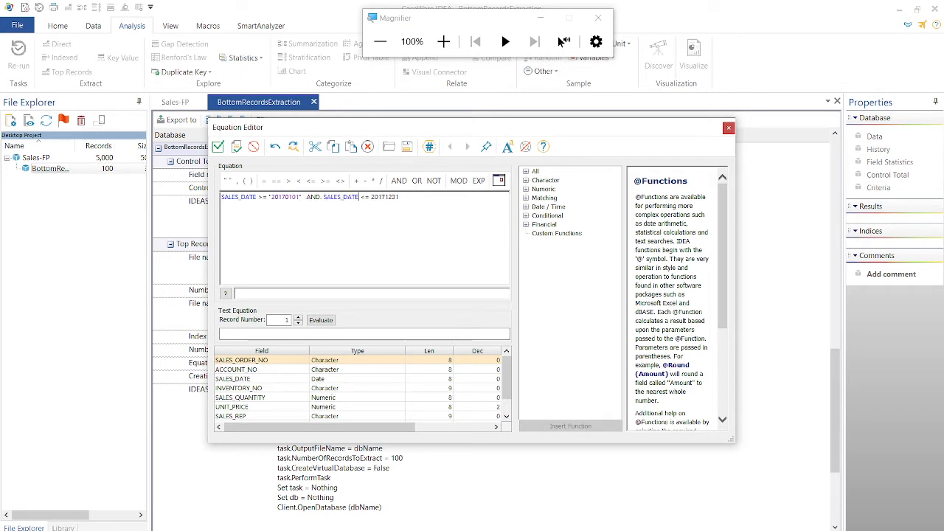
key("Right")
key("Right")
key("Right")
key("Right")
key("Right")
key("Right")
key("Right")
key("Right")
type("\"")
left_click(237, 147)
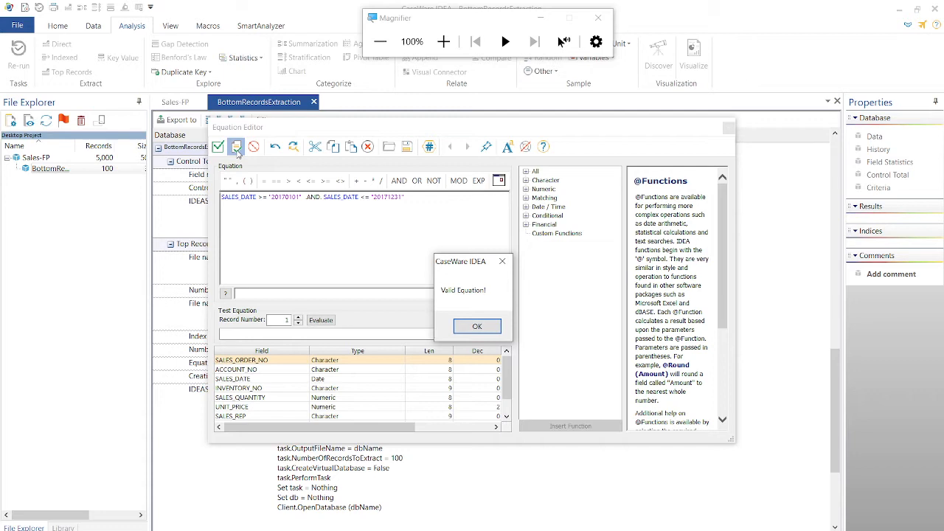
left_click(477, 328)
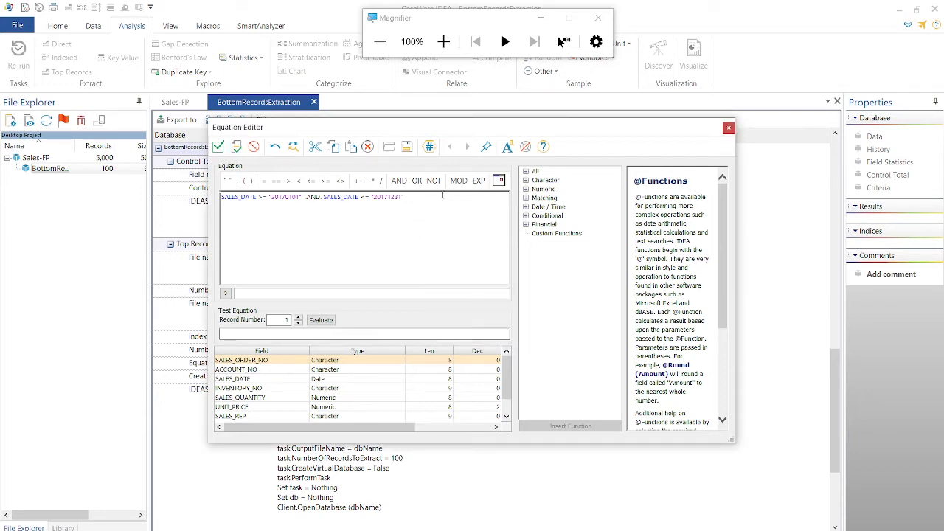
- Replace the end date in the criteria with October 31, 2022 from the calendar and edit its year digits
left_click_drag(404, 196, 371, 196)
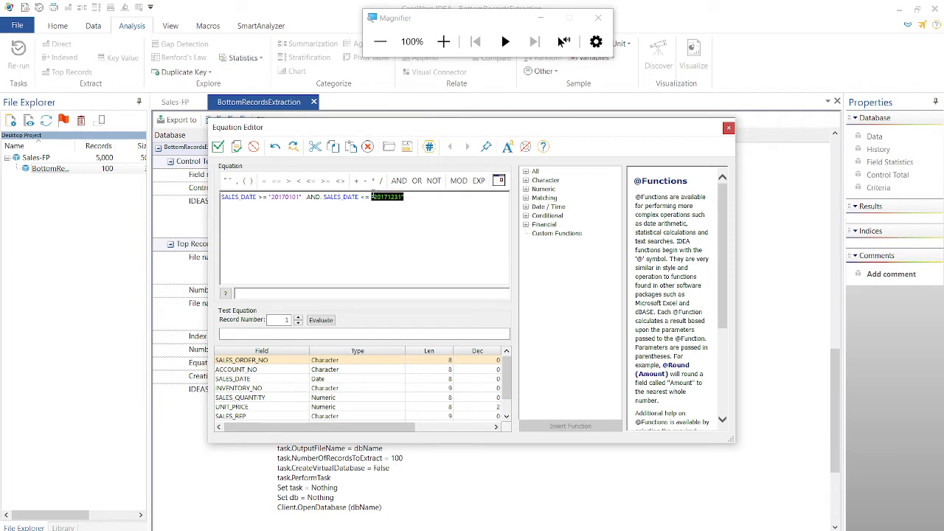
left_click(498, 181)
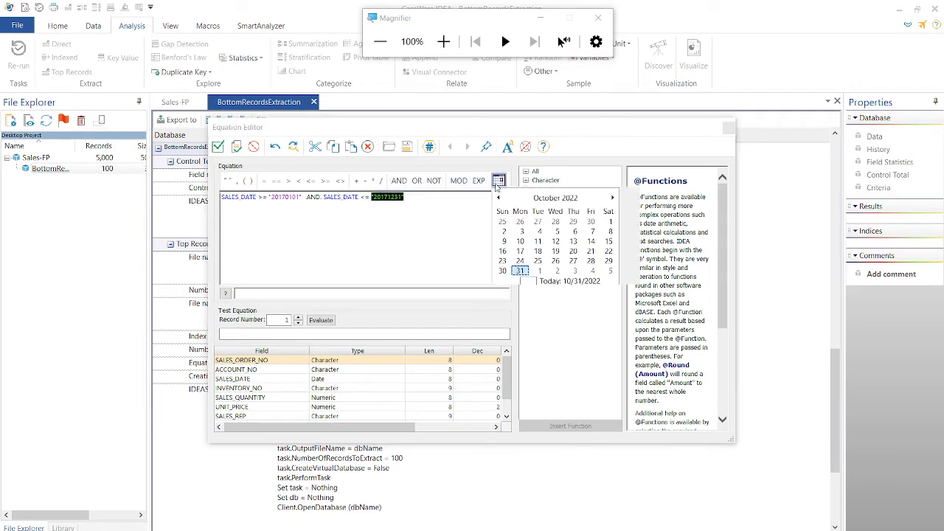
left_click(519, 271)
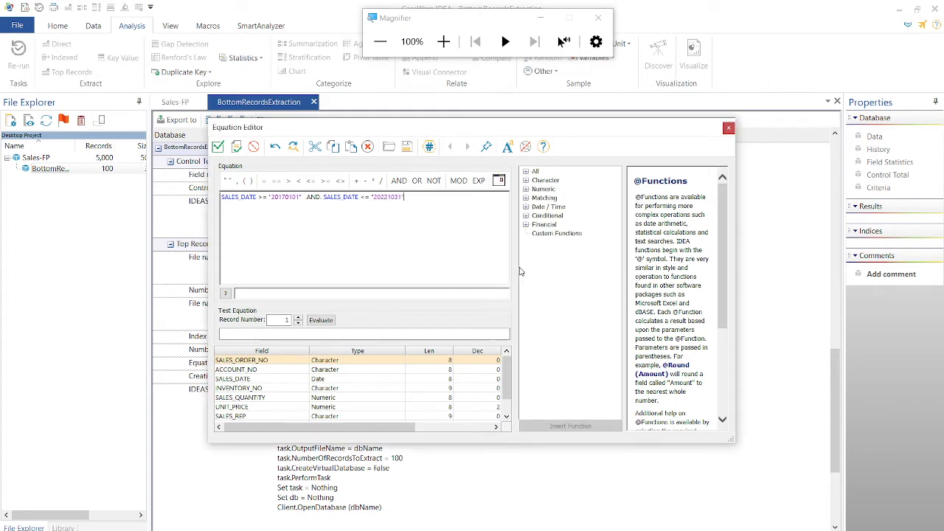
left_click(387, 197)
key("BackSpace")
key("BackSpace")
type("77")
key("super+plus")
key("super+plus")
key("super+plus")
key("ctrl+a")
type("@Year(SALES_DATE)=2017")
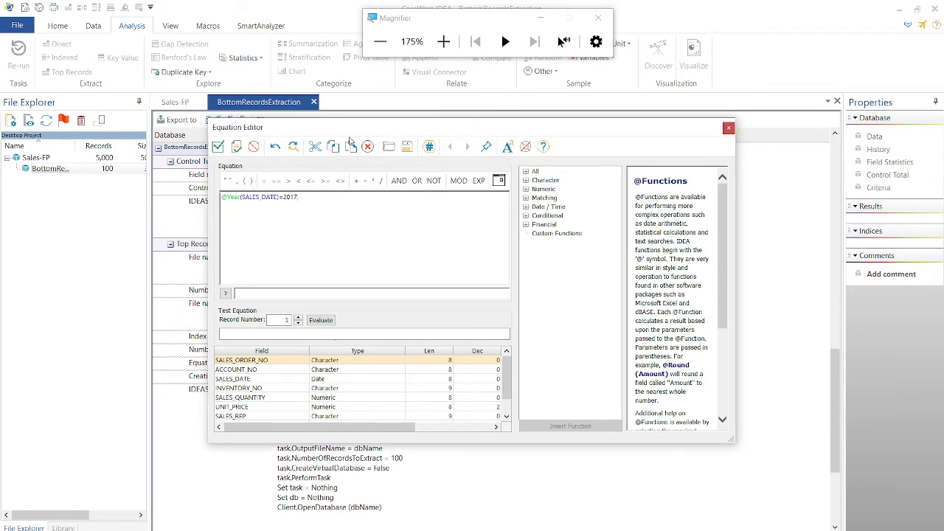
left_click_drag(352, 123, 225, 57)
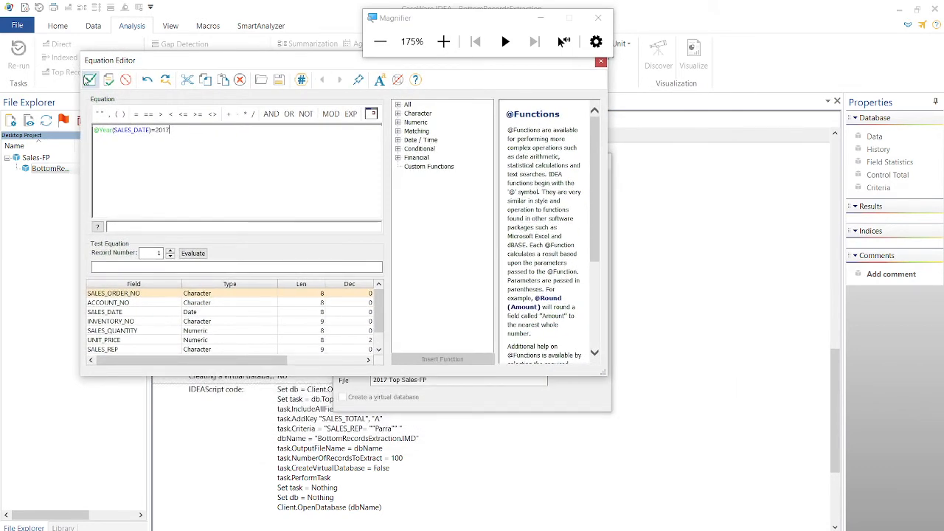
left_click(90, 79)
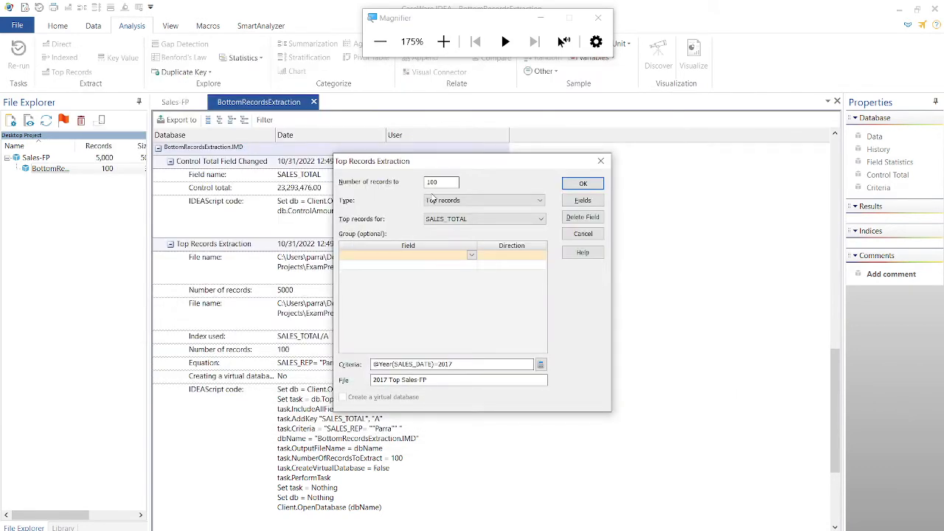
left_click_drag(457, 170, 205, 87)
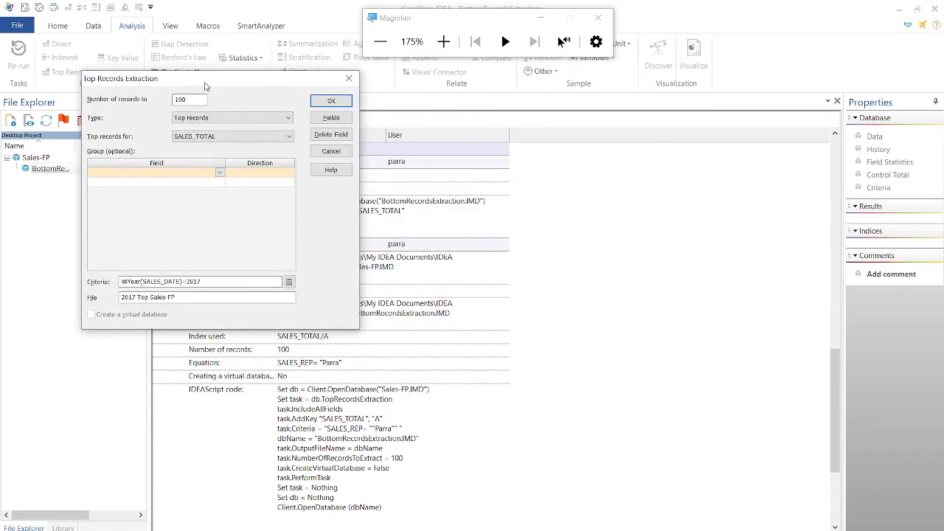
left_click(332, 101)
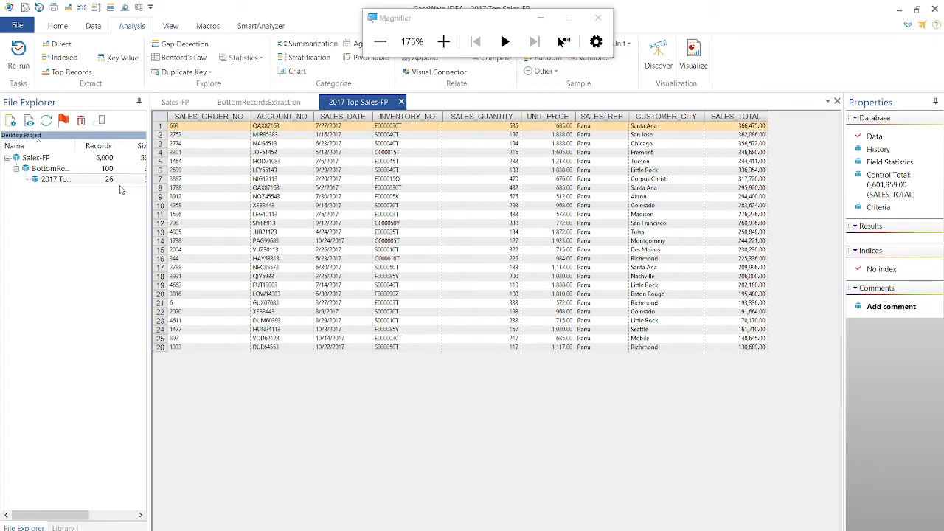
- Review the extraction history of BottomRecordsExtraction and return to the 2017 Top Sales-FP records
left_click(381, 42)
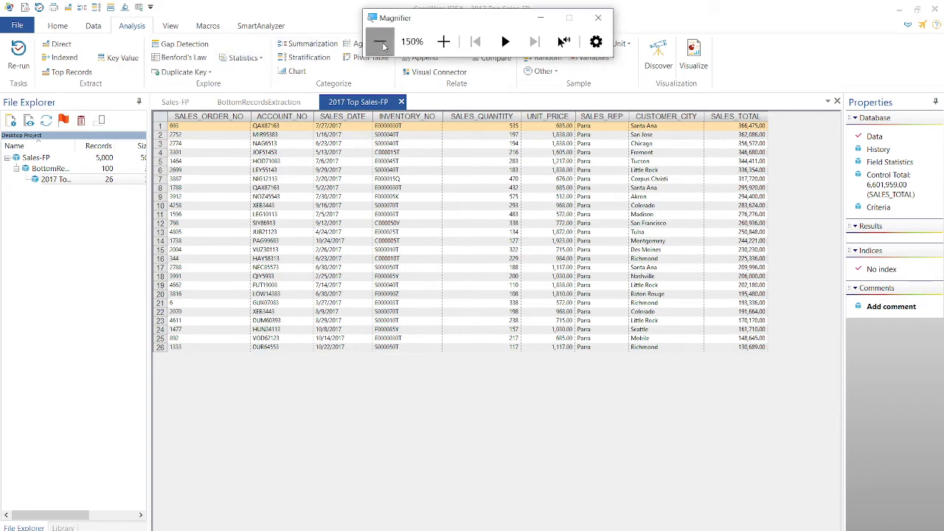
left_click(382, 46)
left_click(379, 44)
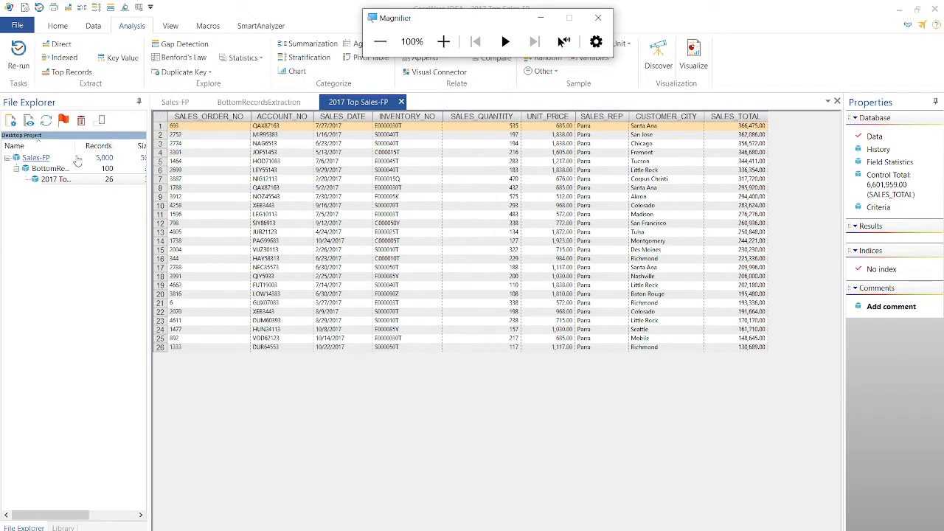
left_click(57, 171)
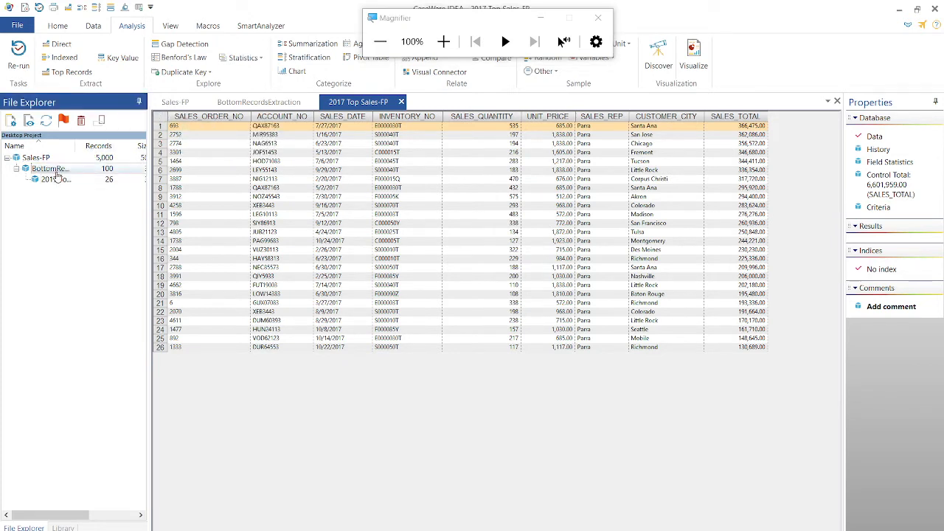
left_click(57, 173)
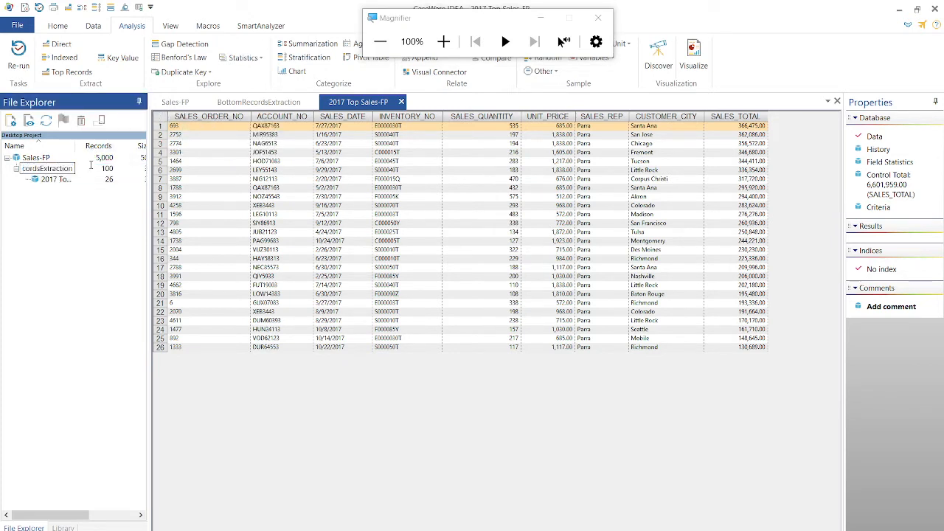
left_click(278, 103)
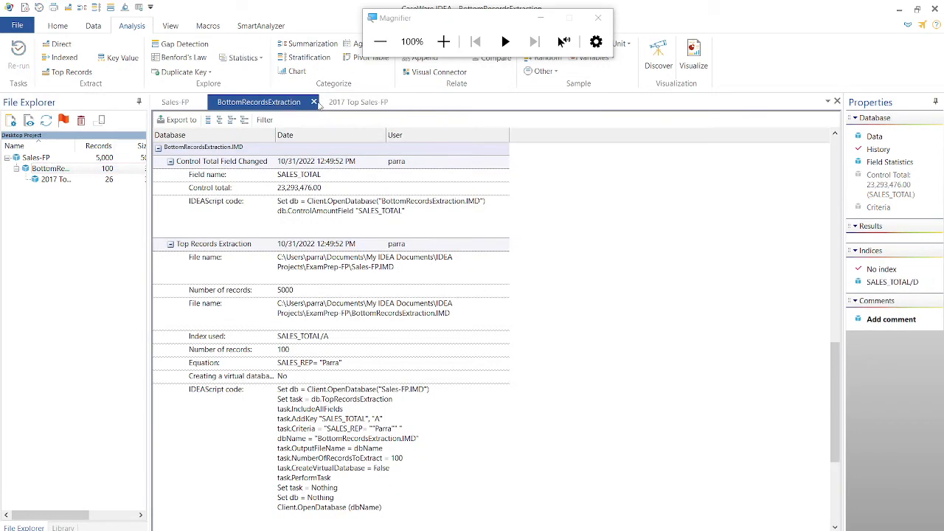
left_click(361, 103)
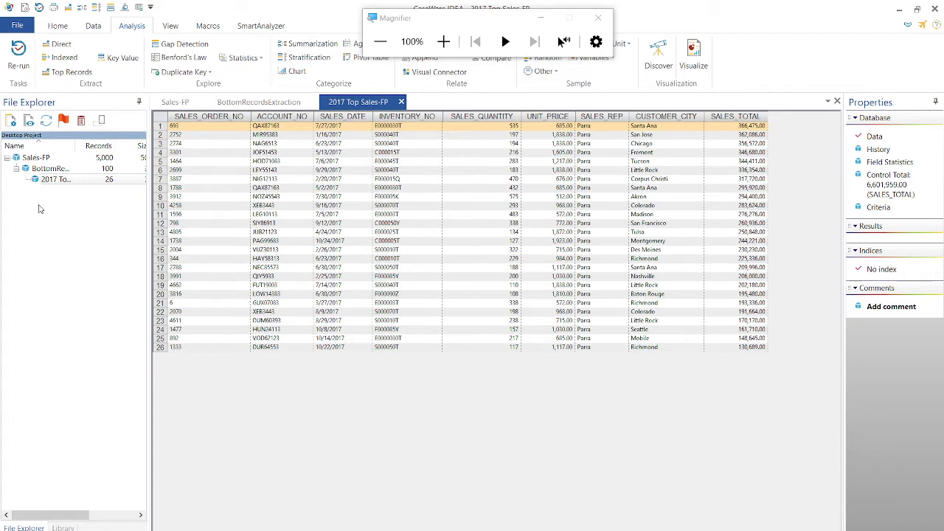
- Try to delete the 2017 Top Sales-FP database while it is still open
left_click(43, 158)
left_click(45, 157)
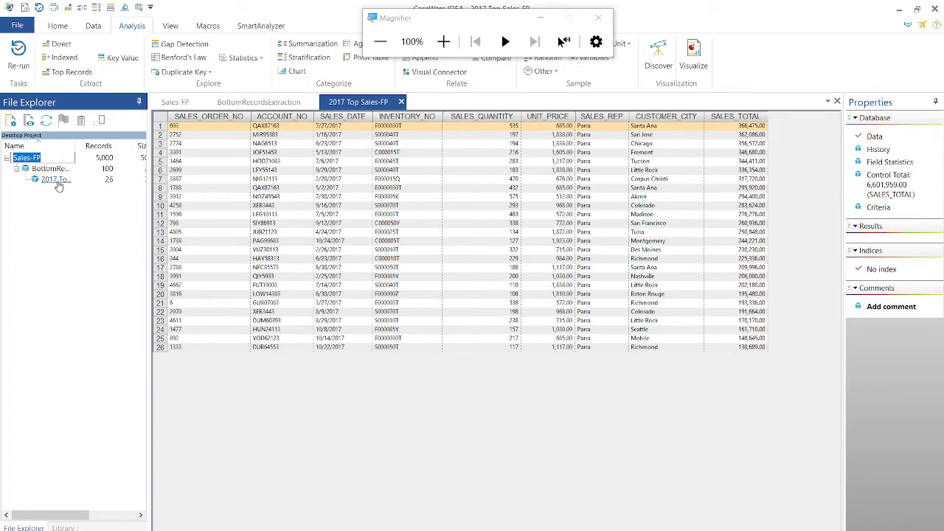
right_click(59, 182)
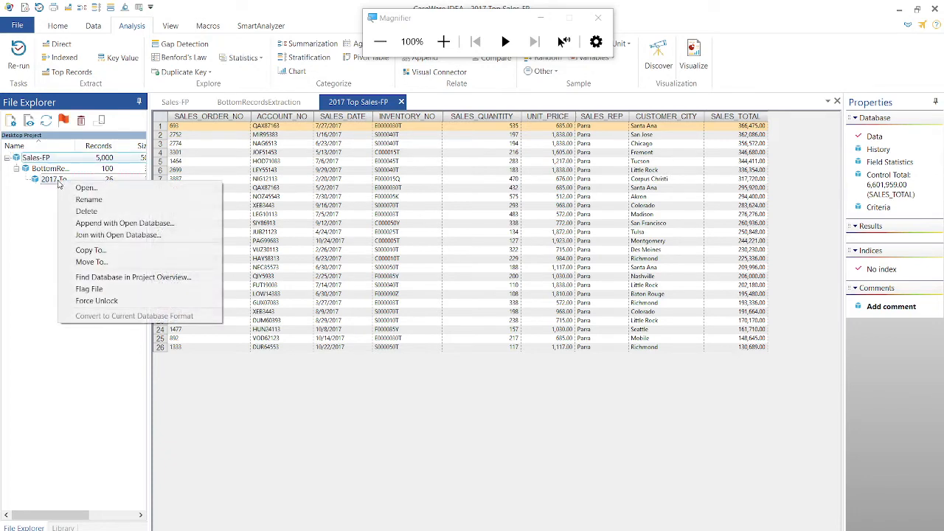
left_click(86, 212)
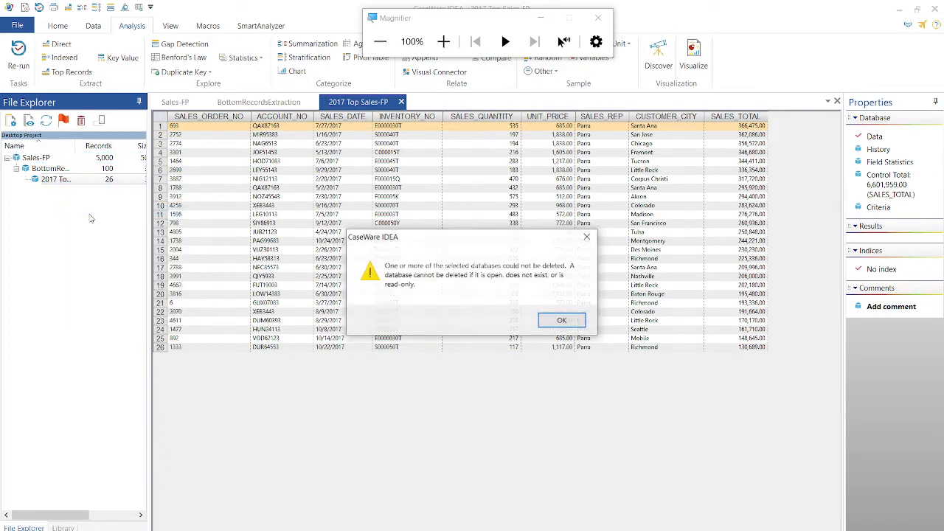
left_click(555, 320)
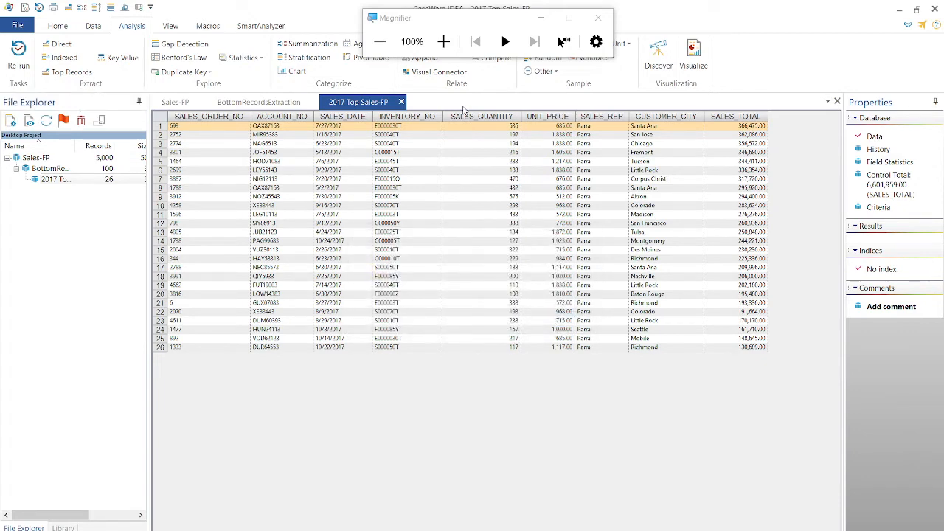
- Close the 2017 Top Sales-FP and BottomRecordsExtraction databases and delete 2017 Top Sales-FP from the project
left_click(401, 102)
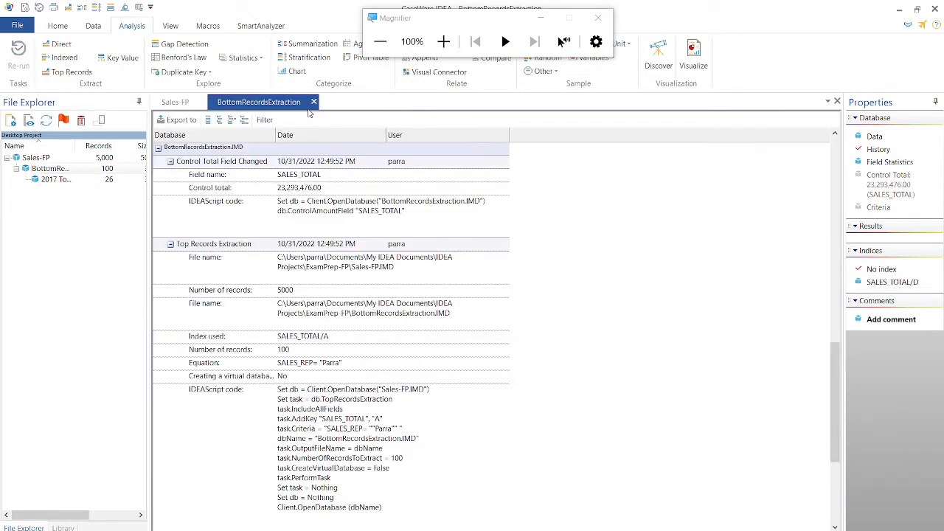
left_click(313, 102)
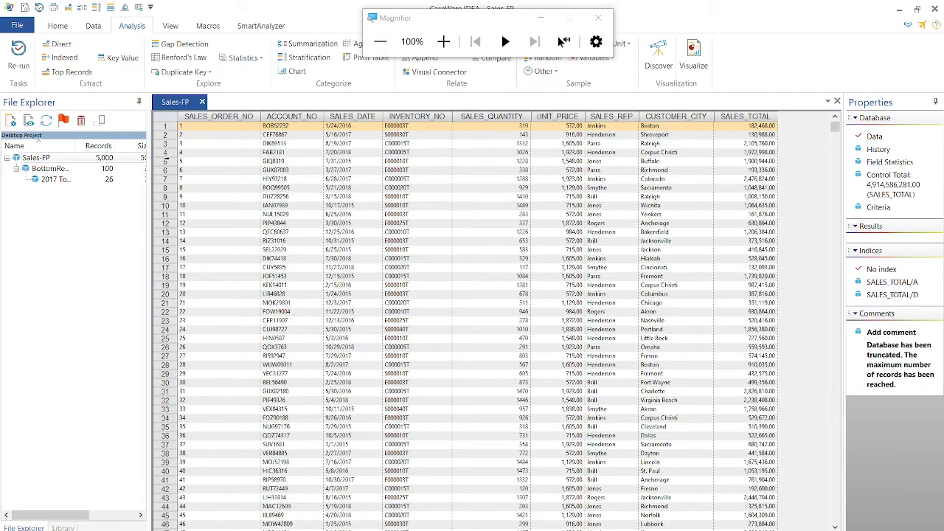
right_click(85, 180)
left_click(114, 207)
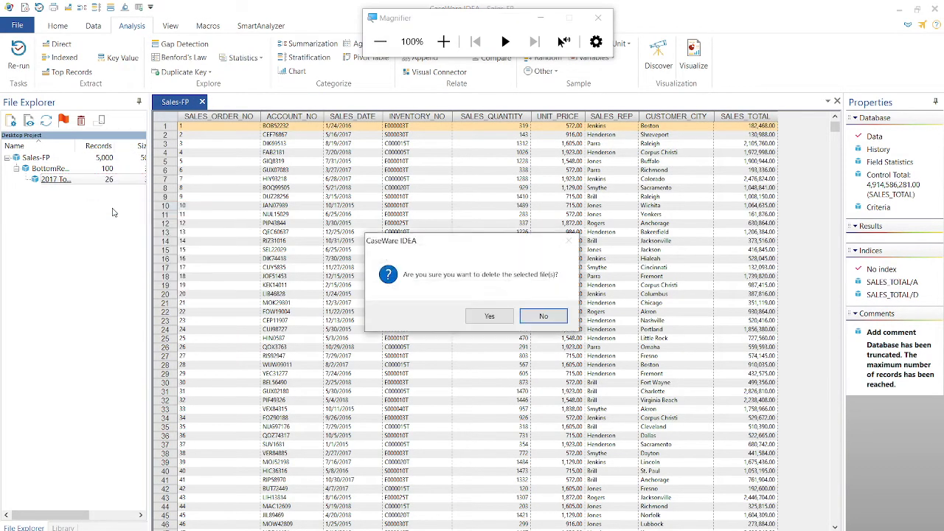
left_click(487, 316)
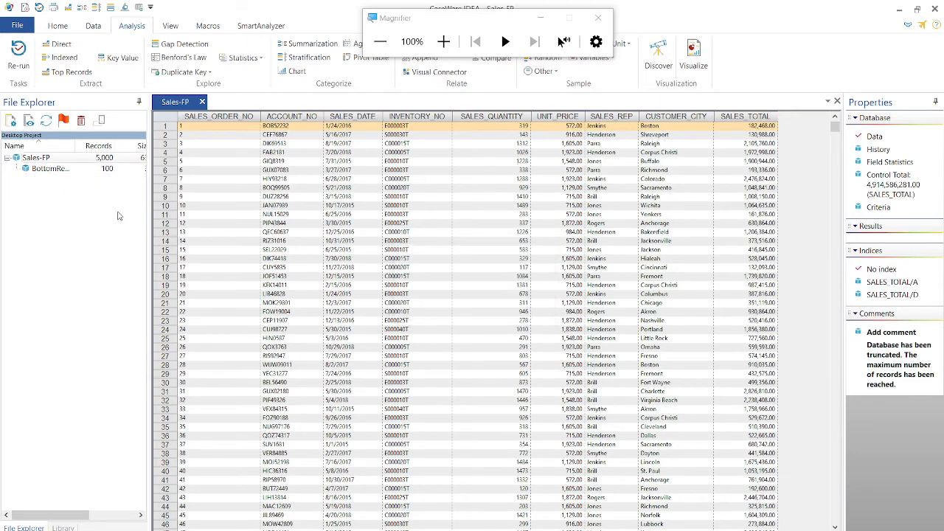
- Try to start a Top Records extraction on the Sales-FP database
left_click(56, 157)
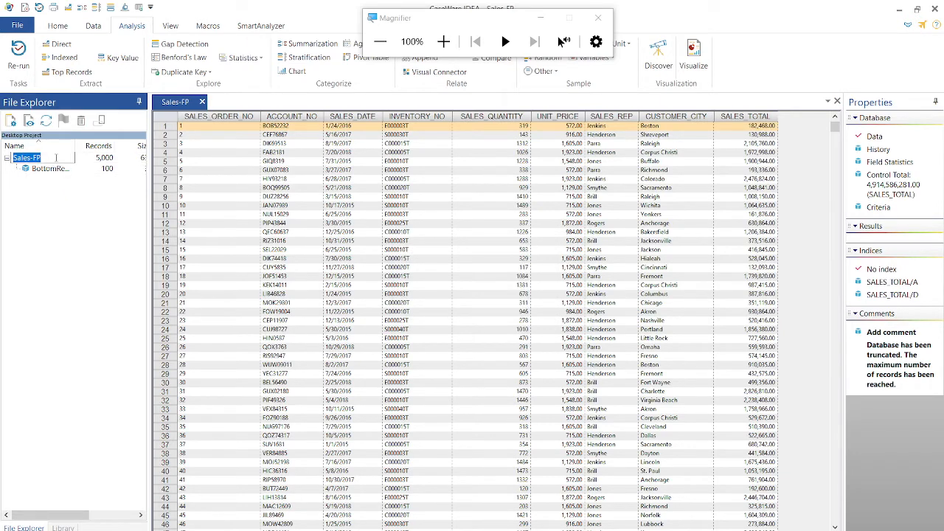
left_click(89, 73)
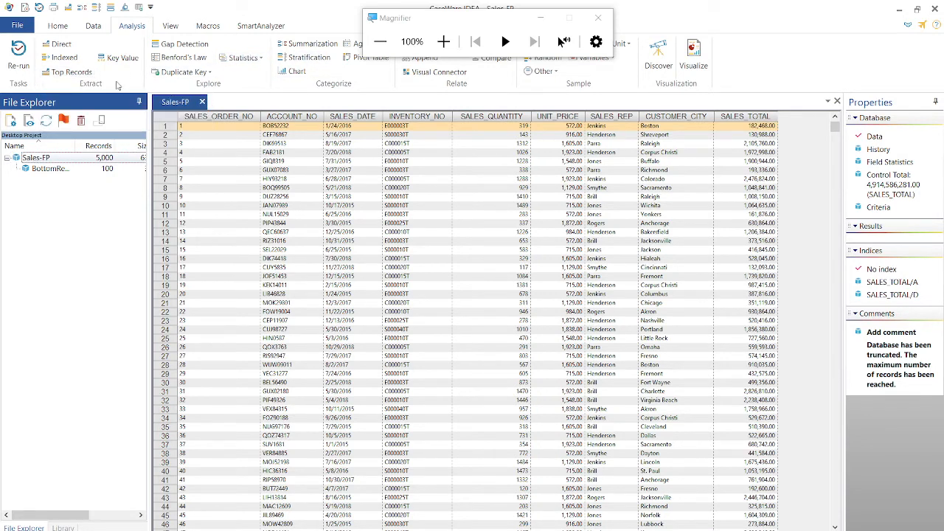
left_click(81, 72)
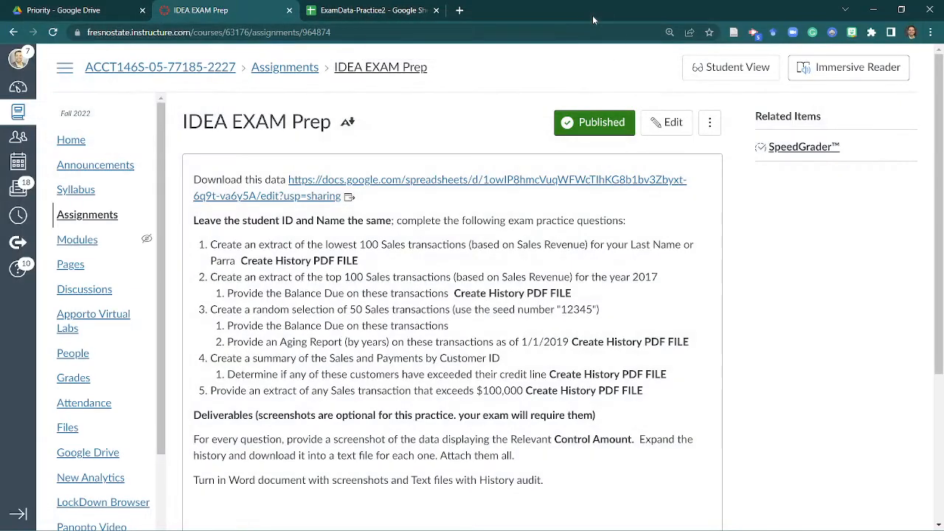
- Relaunch IDEA from the Windows search
key("super")
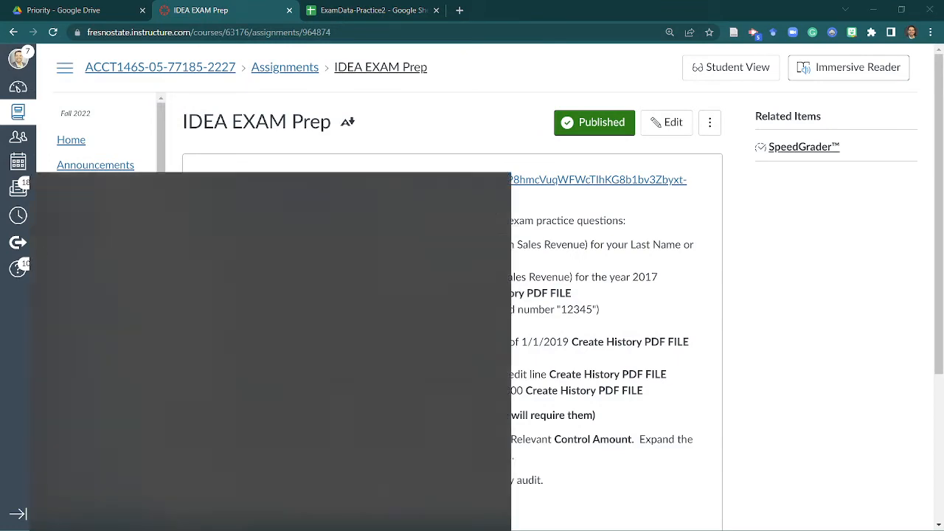
type("idea")
key("Return")
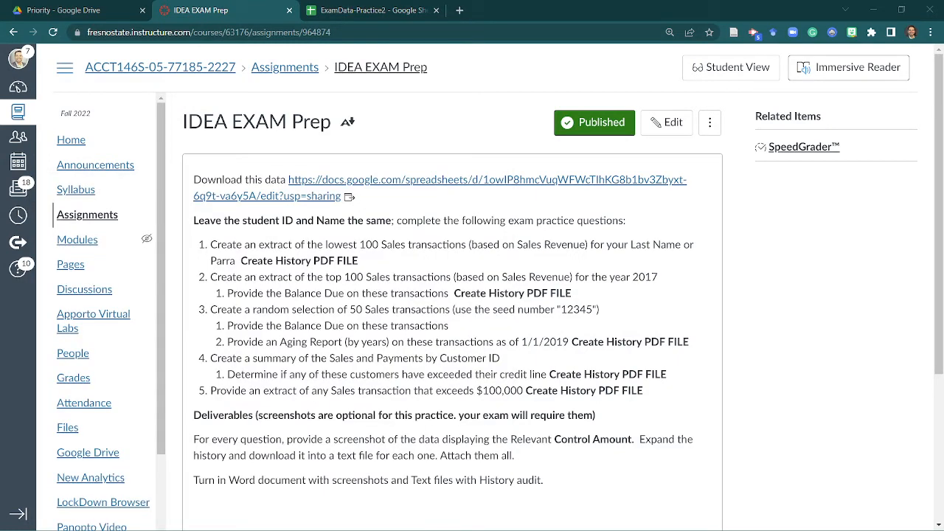
- Try to launch IDEA a second time and dismiss the resulting message
key("super")
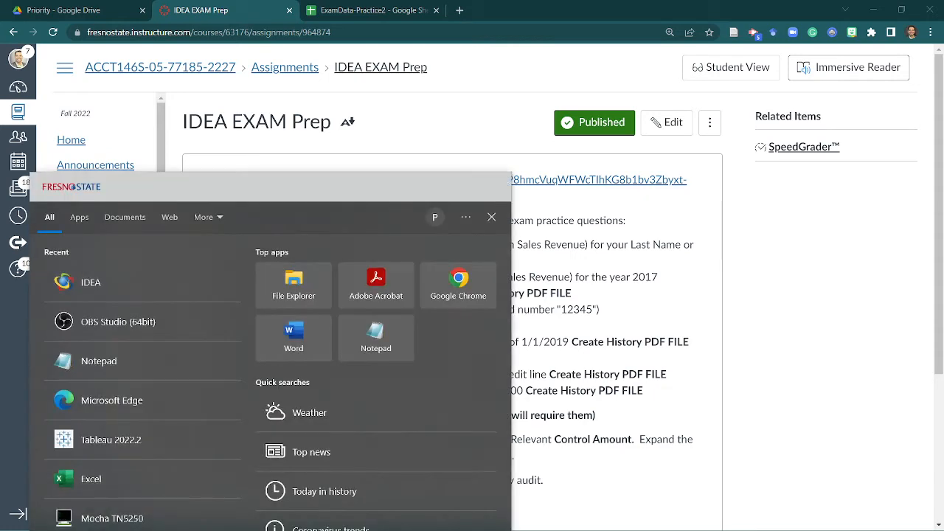
type("idea")
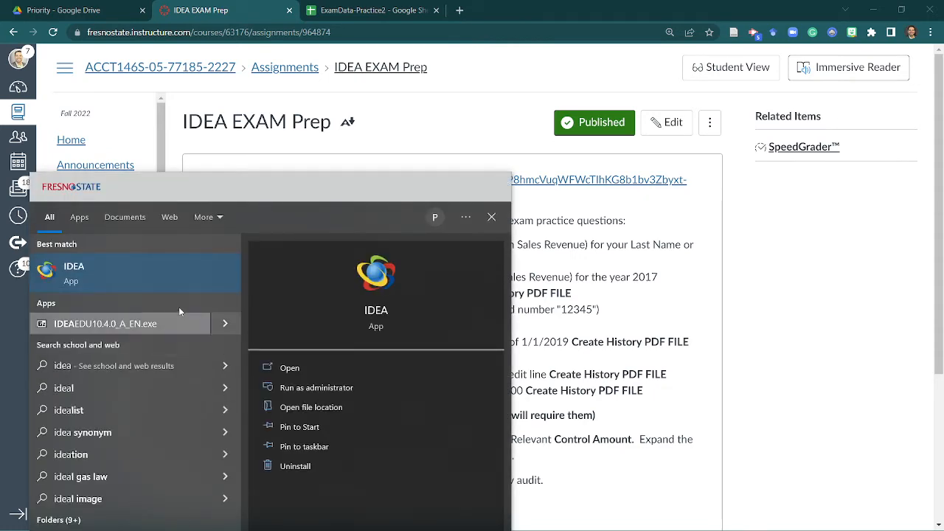
left_click(157, 284)
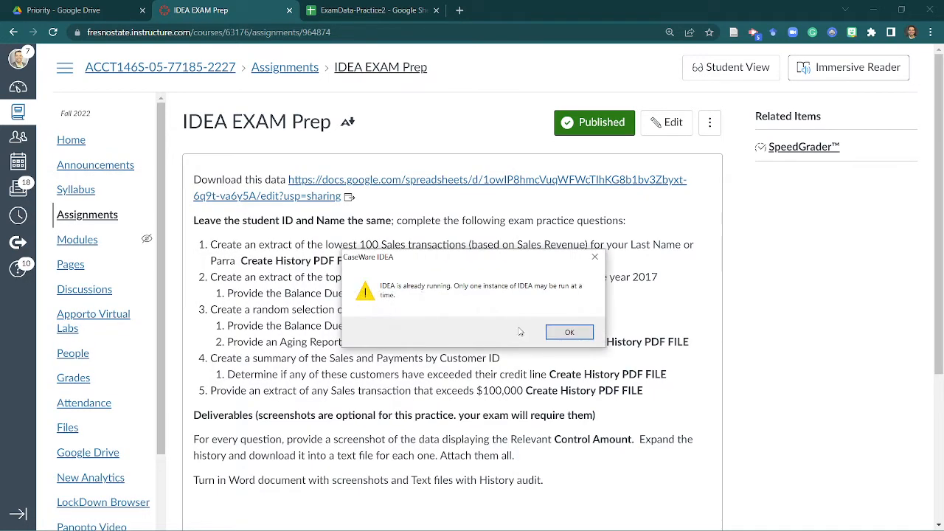
left_click(570, 332)
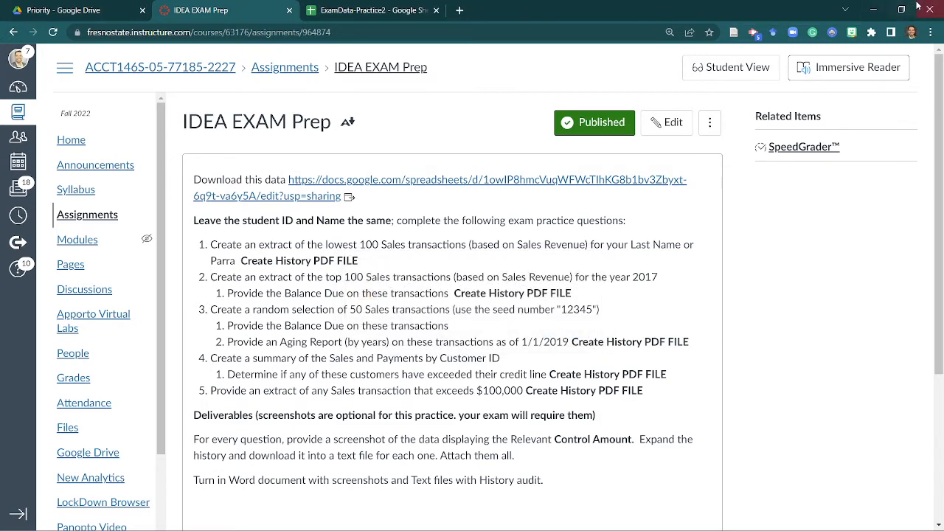
- Switch from the browser to a maximized IDEA window, open the Sales-FP database and expand its child databases
left_click(875, 9)
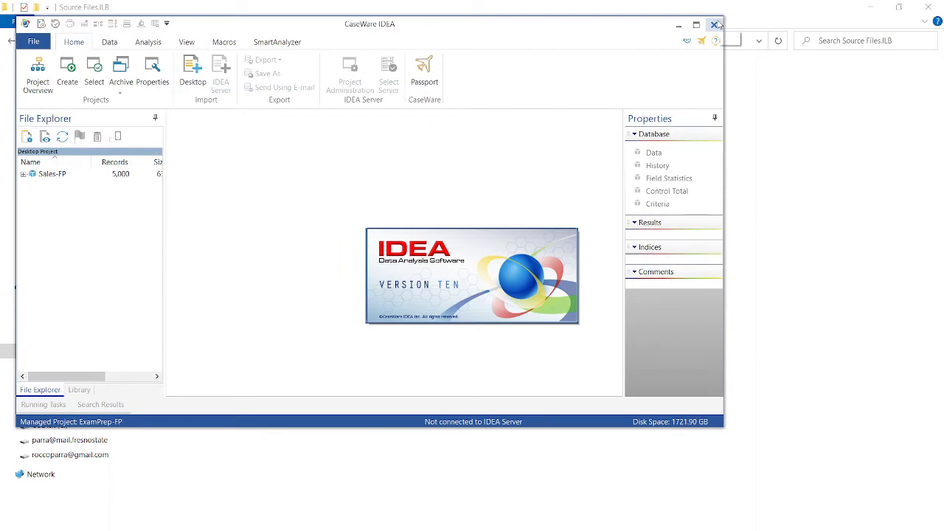
left_click(696, 24)
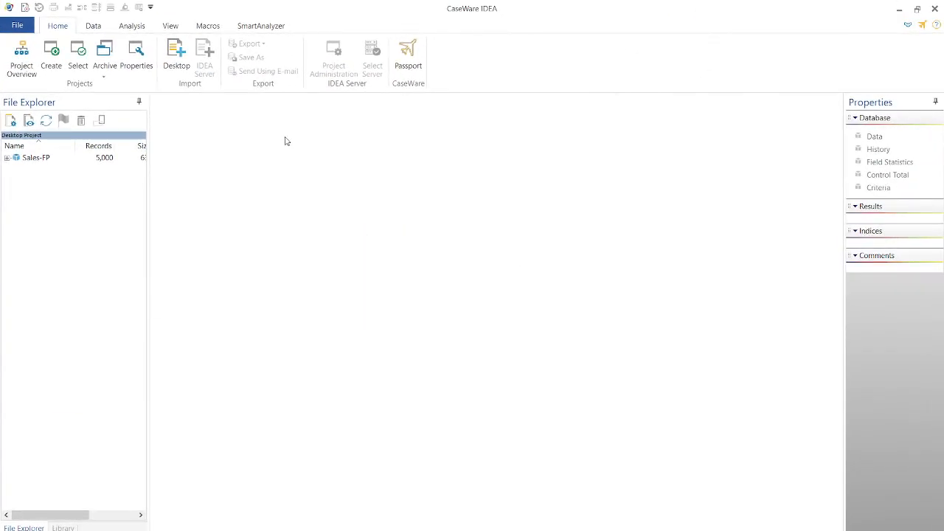
left_click(54, 163)
double_click(54, 163)
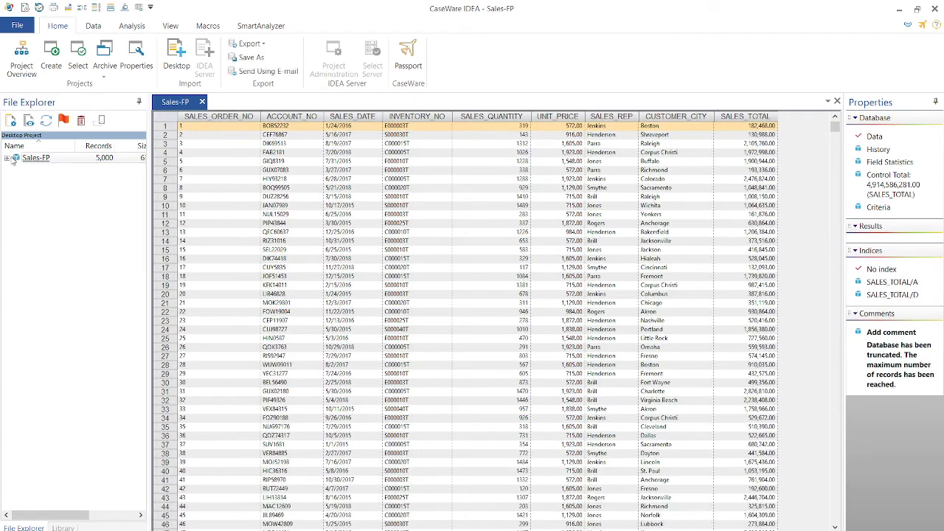
left_click(7, 157)
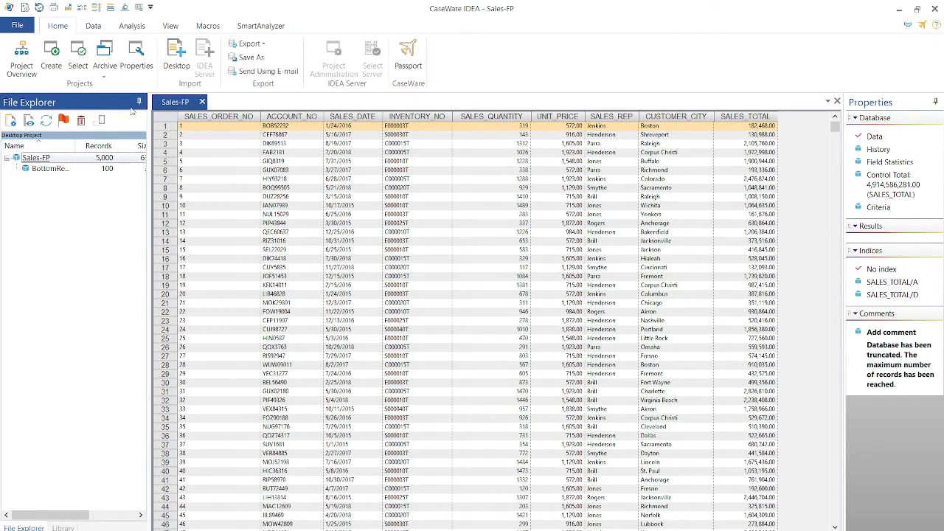
- Set up a Top Records extraction on Sales-FP for 100 records based on SALES_TOTAL
left_click(132, 26)
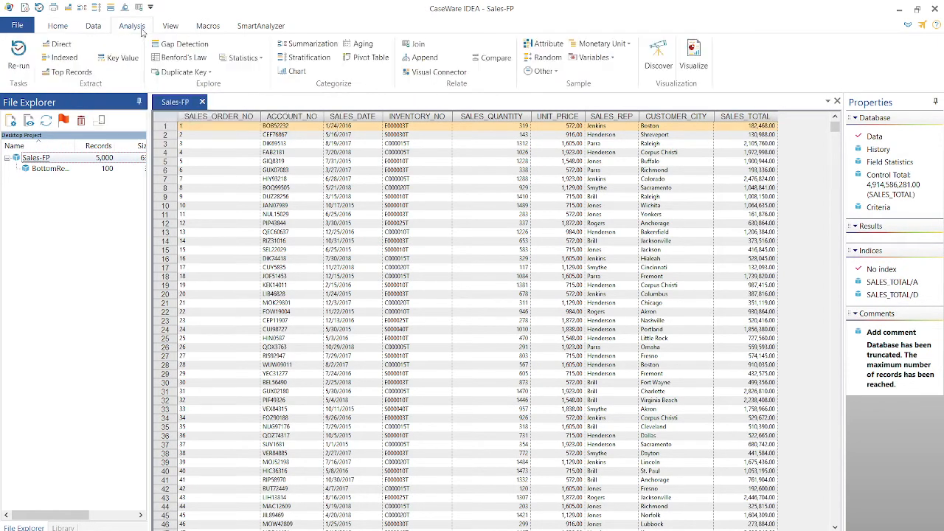
left_click(72, 71)
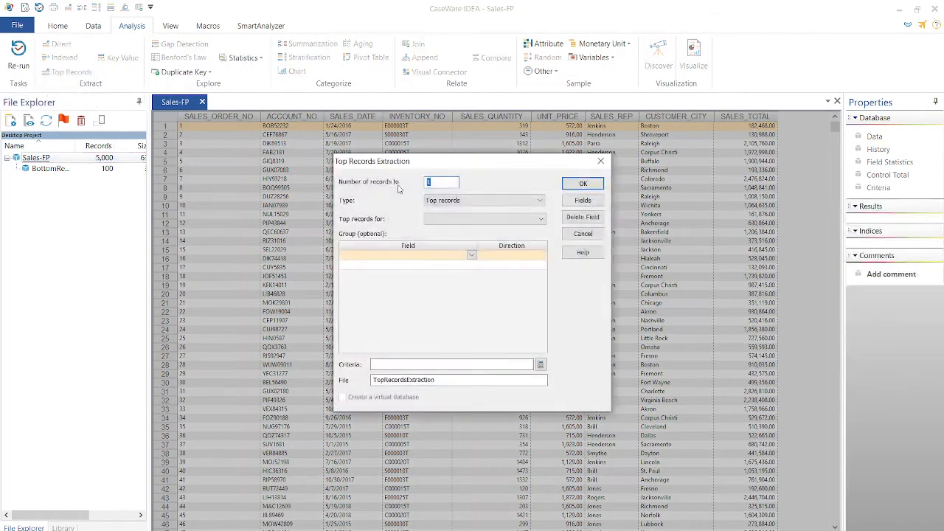
left_click(439, 183)
left_click(483, 219)
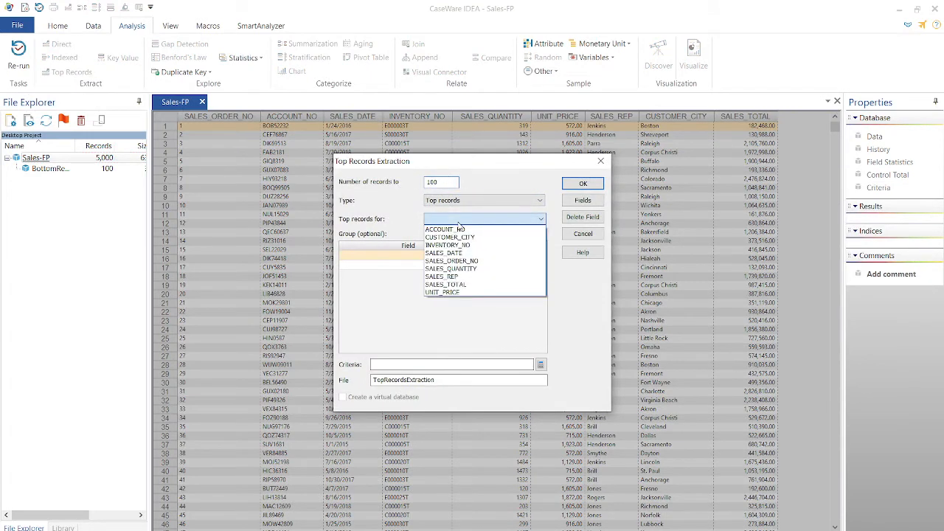
left_click(466, 285)
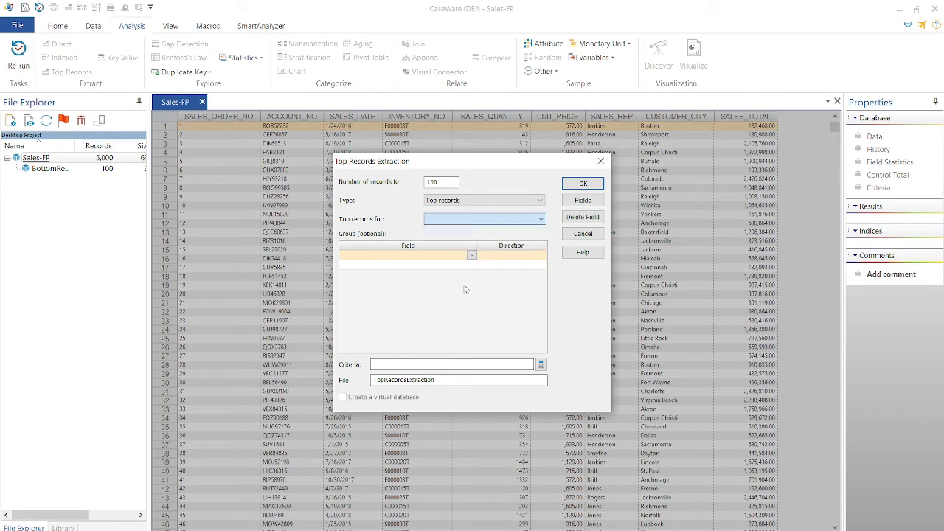
left_click(539, 364)
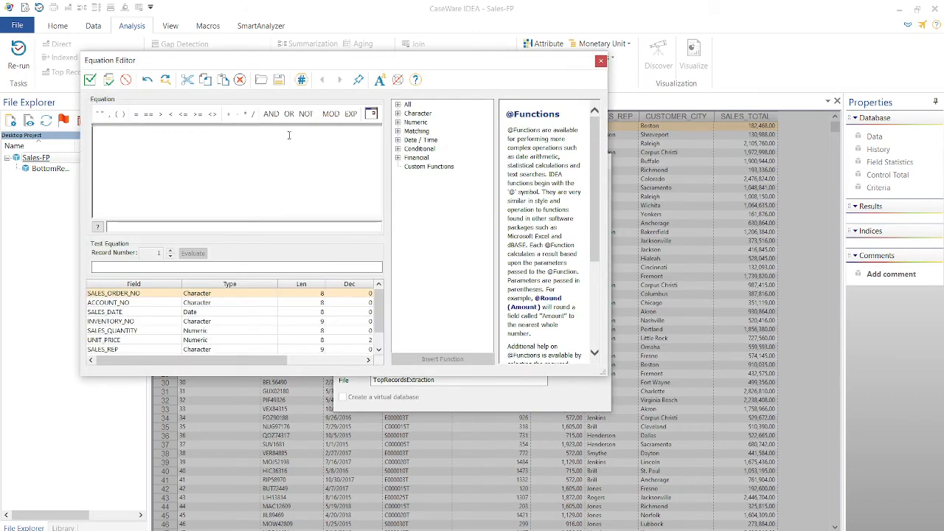
type("@")
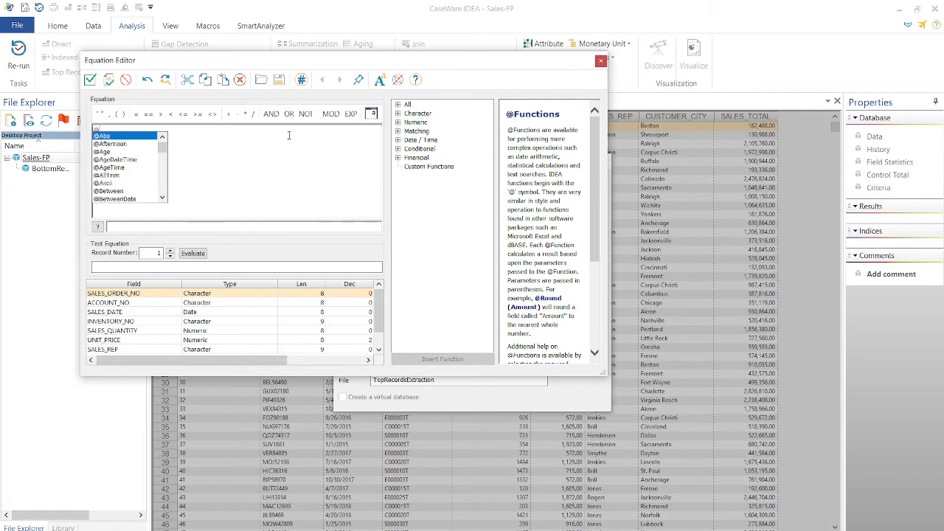
type("year(Sale")
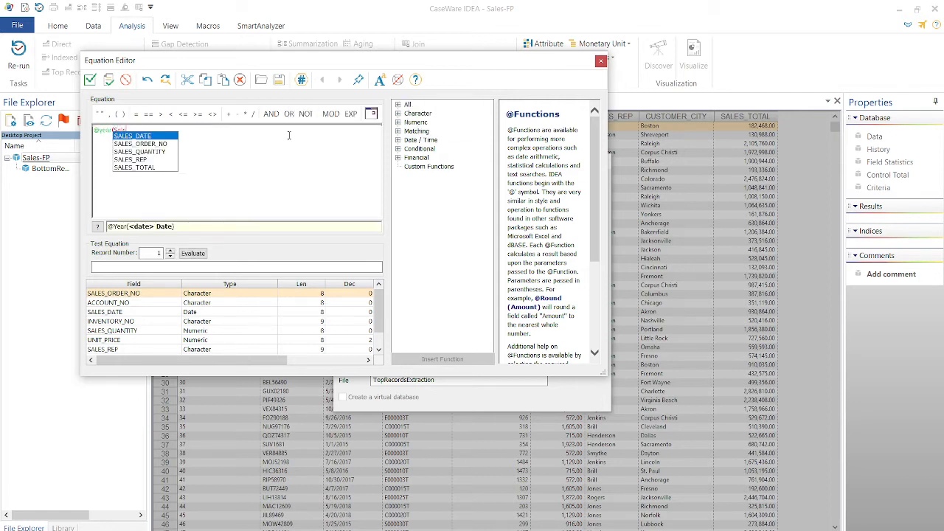
key("BackSpace")
left_click(132, 135)
type(")=2017")
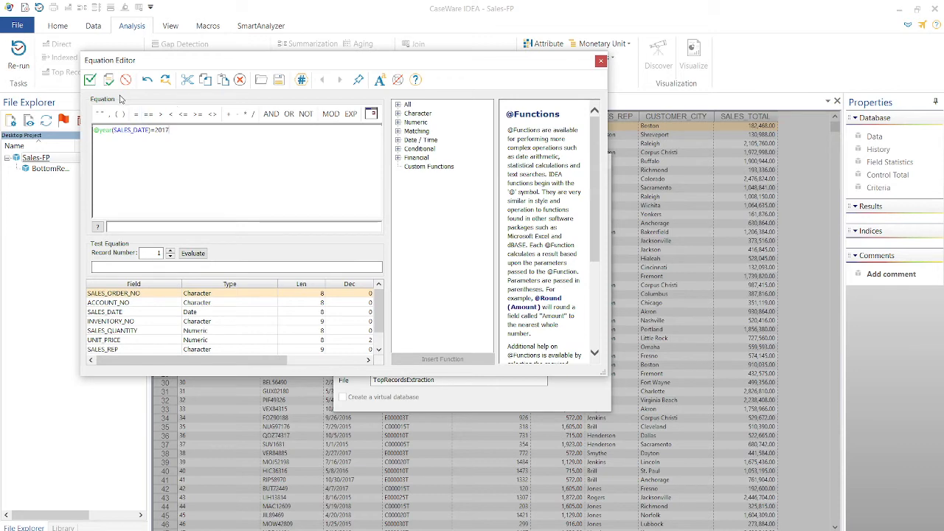
left_click(89, 79)
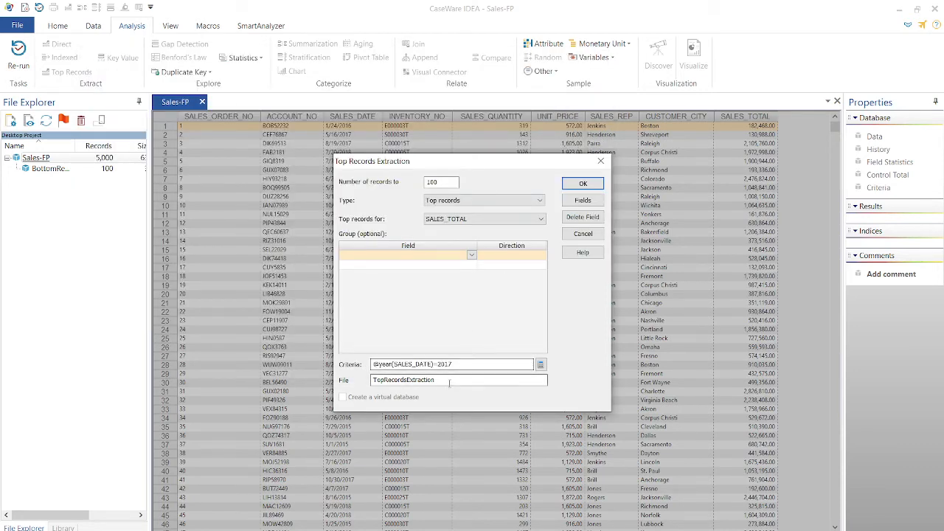
- Name the extraction file "Top 100 2017 Sales -fp" and run the top records extraction
left_click_drag(449, 381, 354, 382)
key("Right")
type("Top 100")
key("ctrl+a")
type("Y")
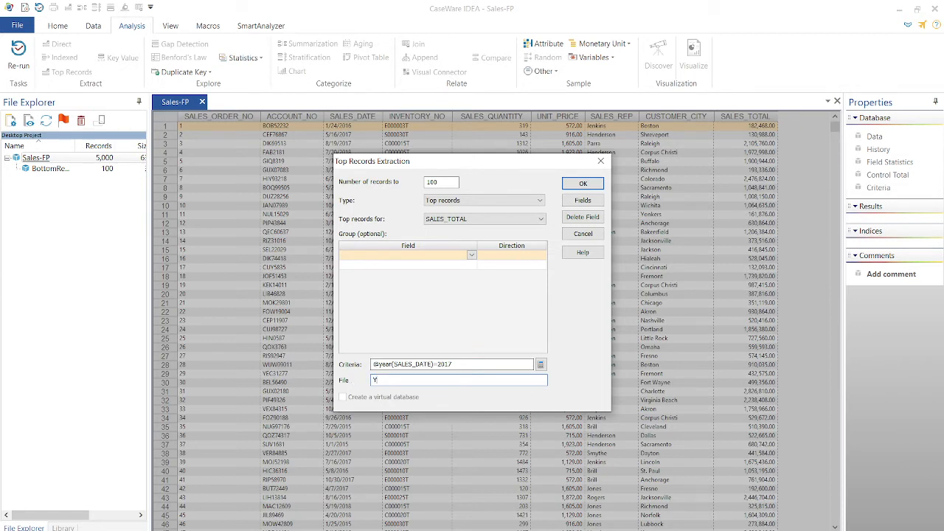
type("op 100 2017 Sales -fp")
key("Return")
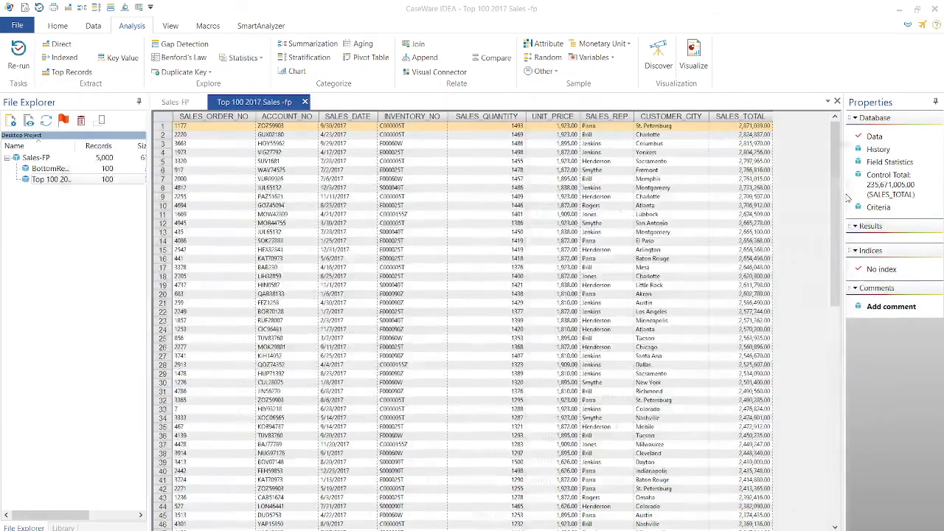
- Following exam question 3, set up a random record sample of 50 records from the Sales-FP database with random number seed 12345
key("alt+Tab")
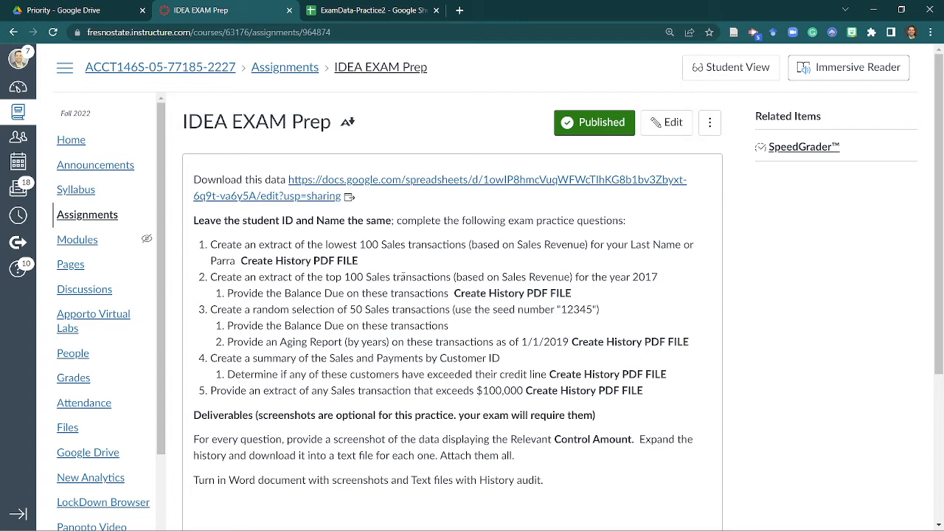
left_click_drag(377, 342, 345, 341)
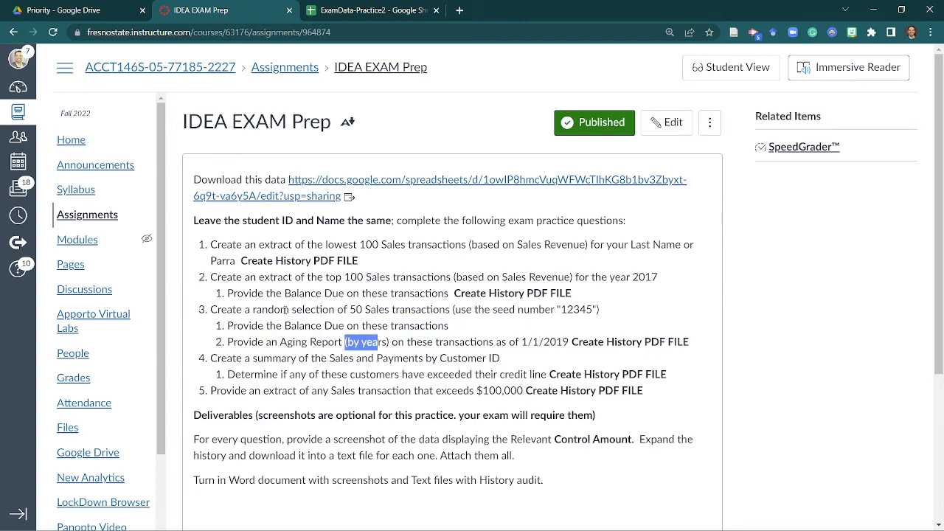
left_click_drag(289, 310, 410, 294)
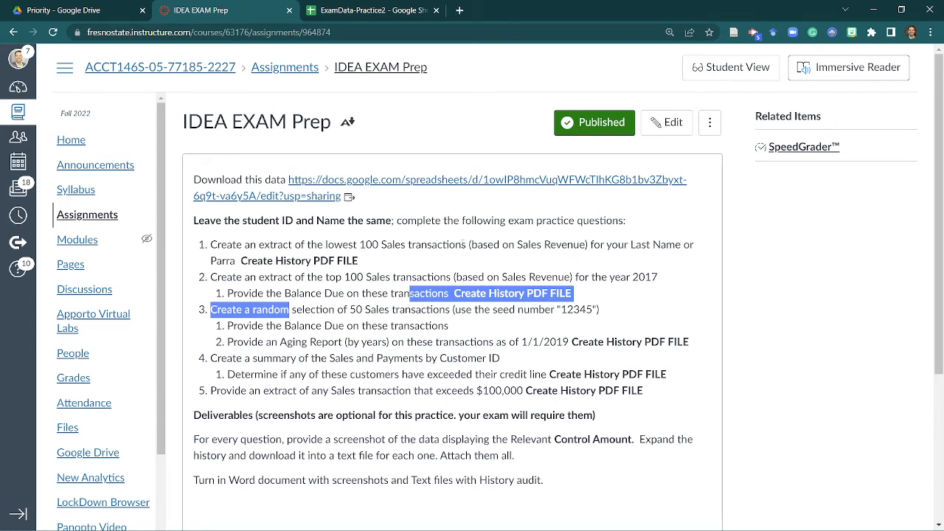
key("alt+Tab")
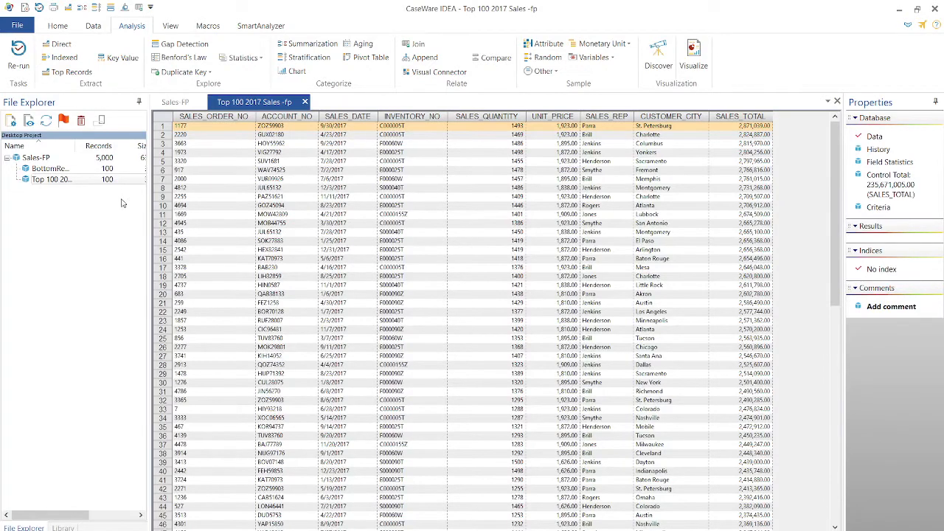
double_click(43, 158)
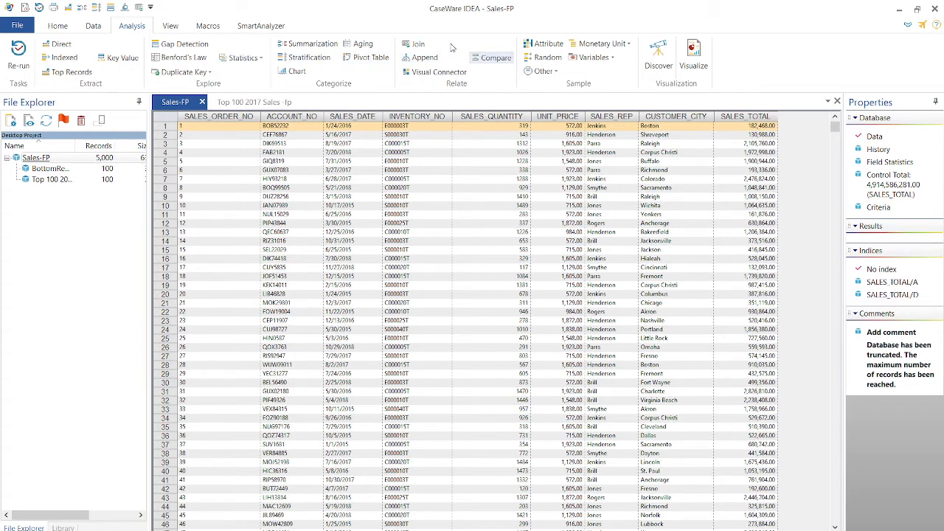
left_click(548, 57)
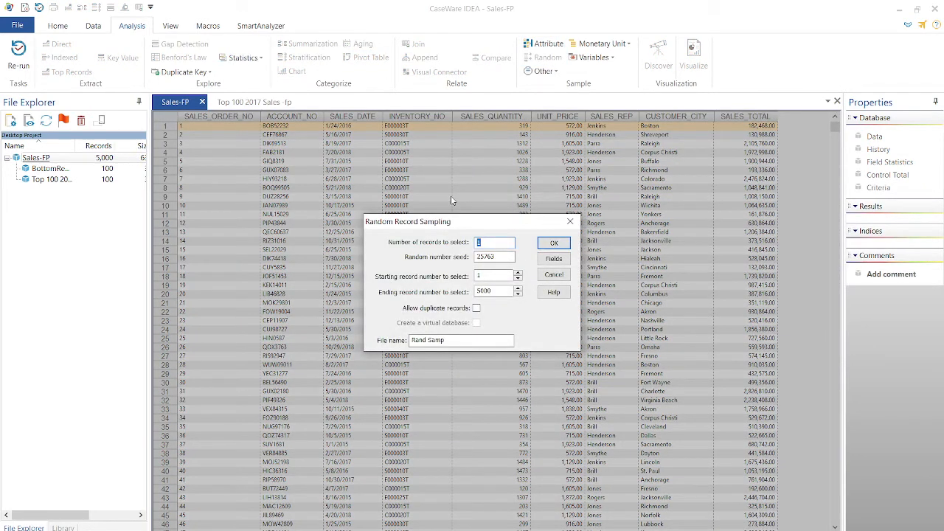
key("alt+Tab")
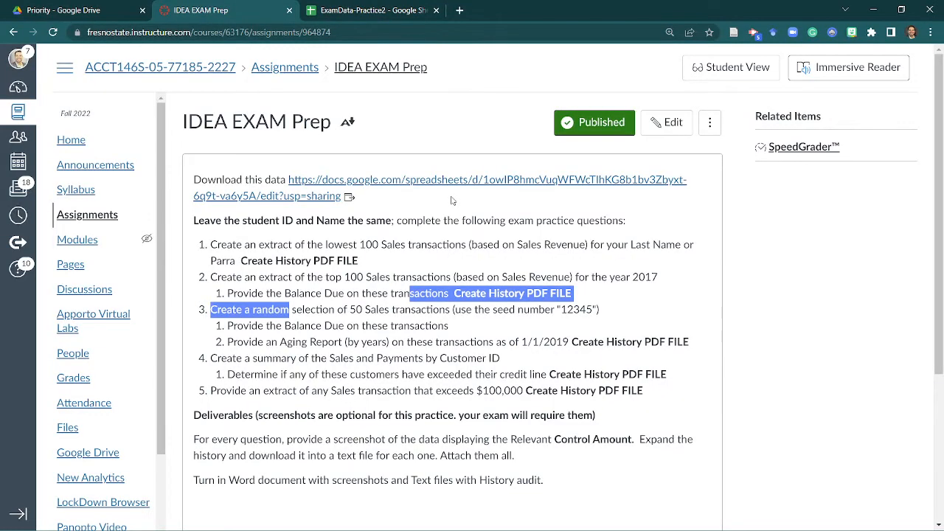
key("alt+Tab")
type("5")
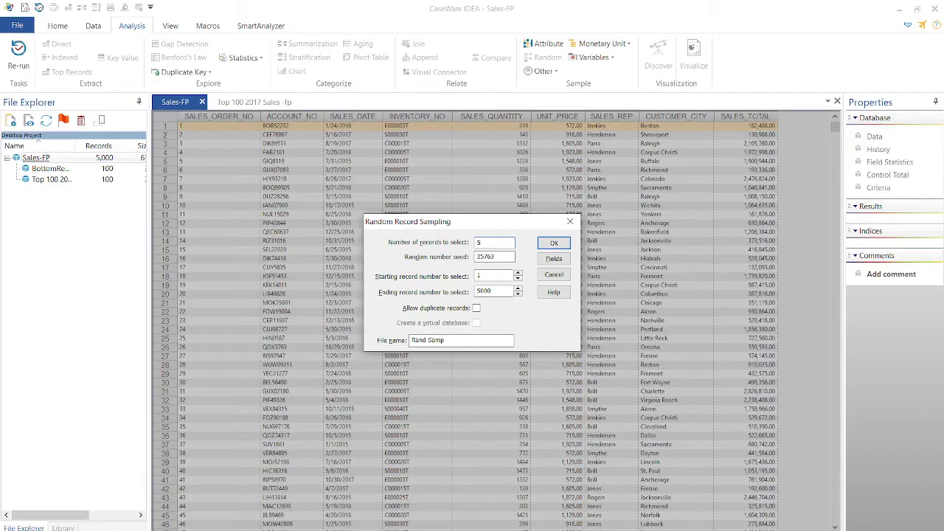
key("Tab")
type("12345")
- Name the random sample file "50 random sales" and create the sample
left_click_drag(470, 339, 352, 338)
type("50 random ")
type("samp")
key("BackSpace")
key("BackSpace")
key("BackSpace")
key("BackSpace")
key("BackSpace")
key("BackSpace")
key("BackSpace")
type("om sales")
left_click(509, 256)
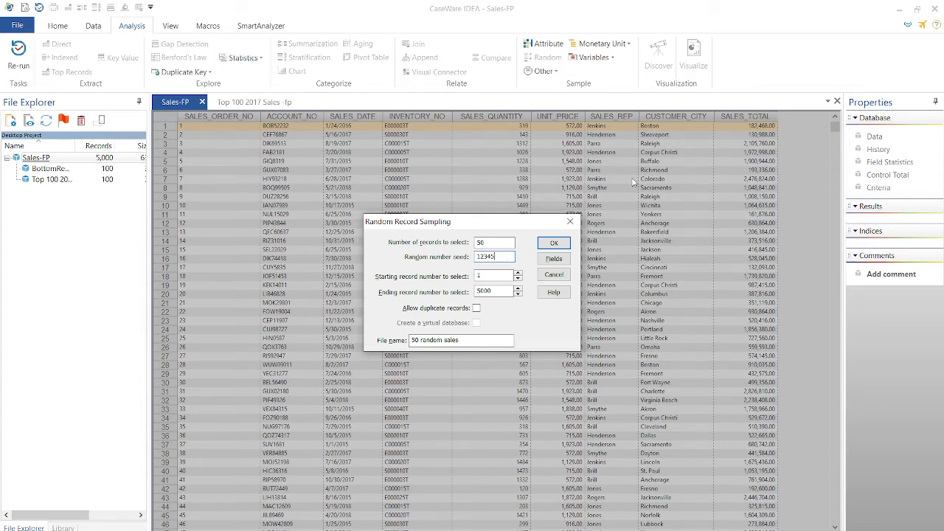
left_click(554, 242)
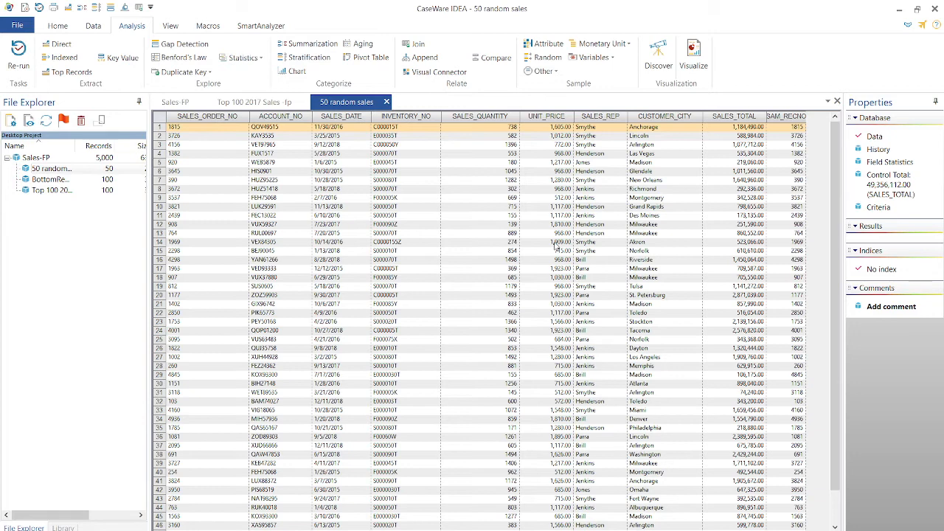
- Begin a direct extraction from the Sales-FP database, using the sales rep's last name as the file name
key("alt+Tab")
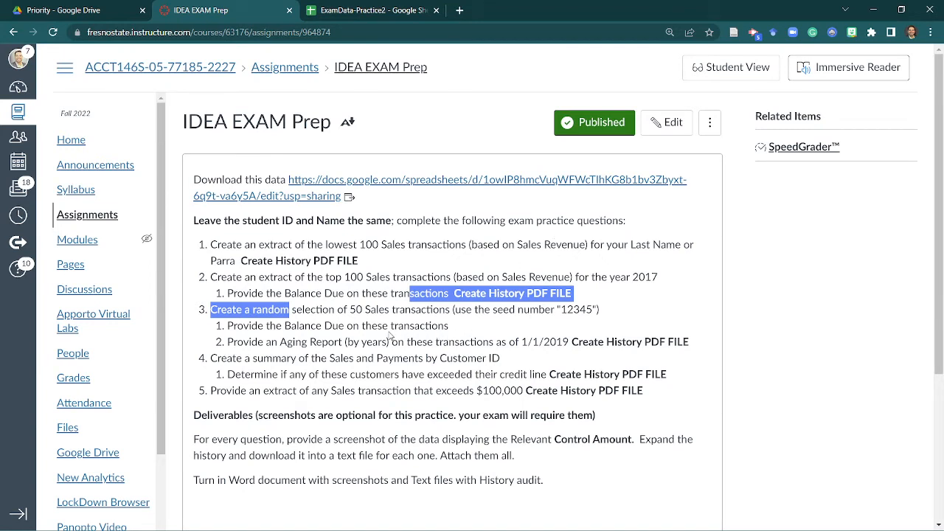
key("alt+Tab")
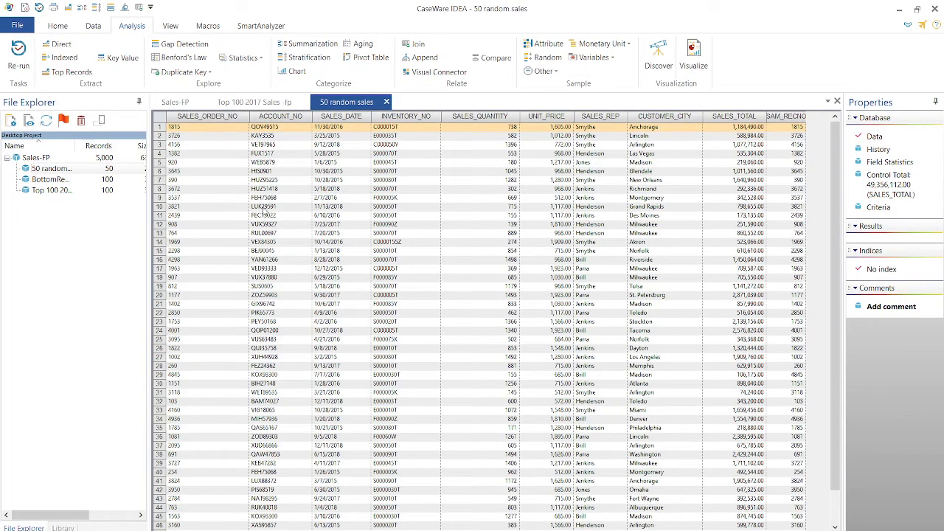
double_click(37, 159)
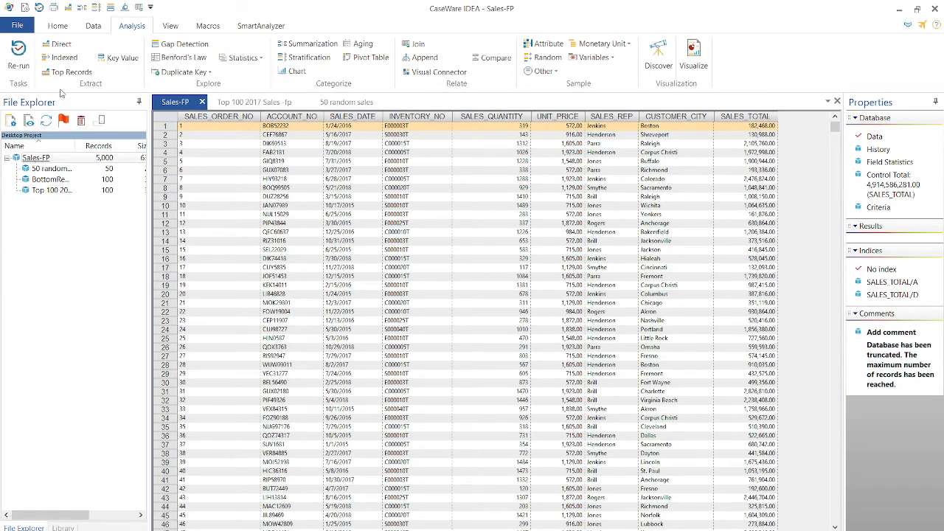
left_click(70, 49)
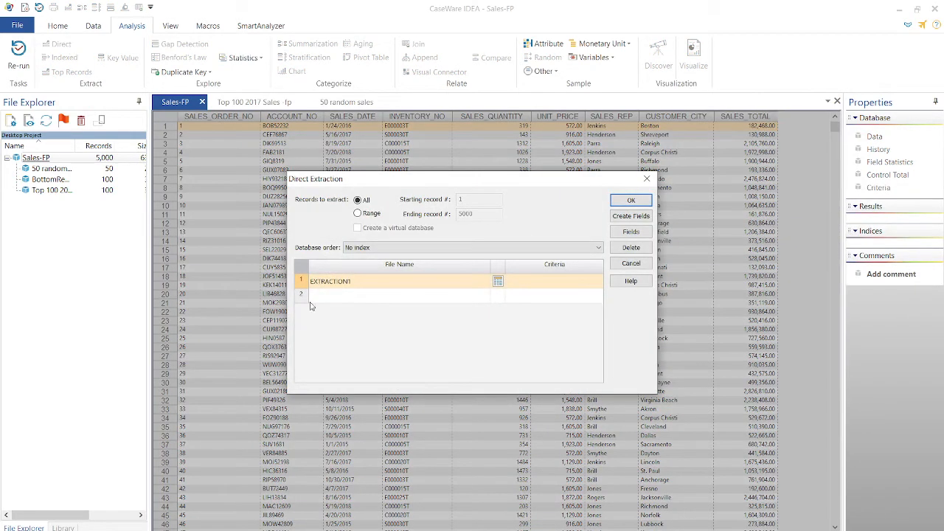
left_click(450, 284)
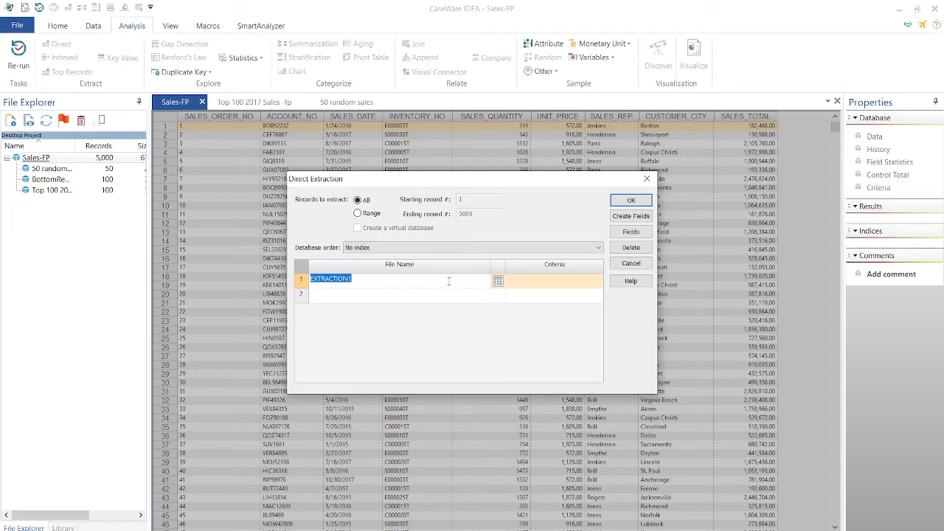
type("Parra")
- Set the extraction criteria so sales_Rep equals the sales rep's last name in quotes, and run the extraction
left_click(498, 282)
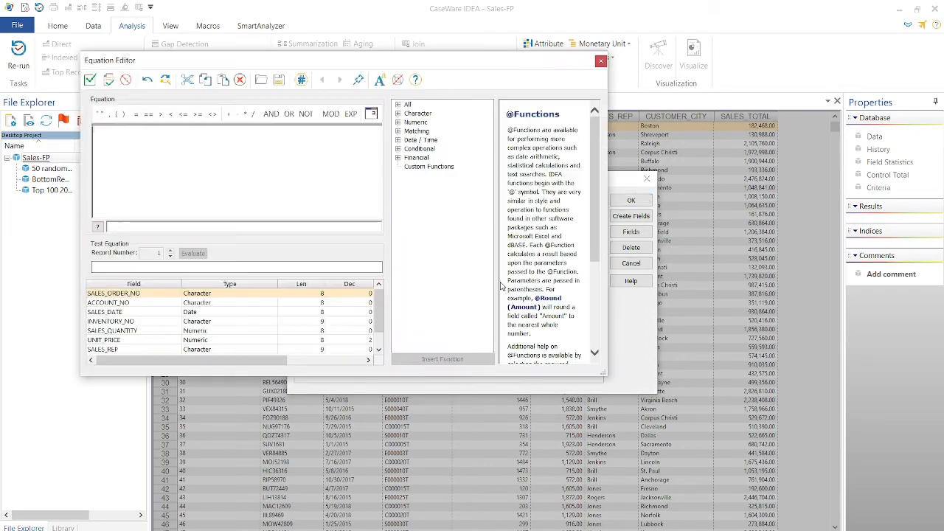
type("s")
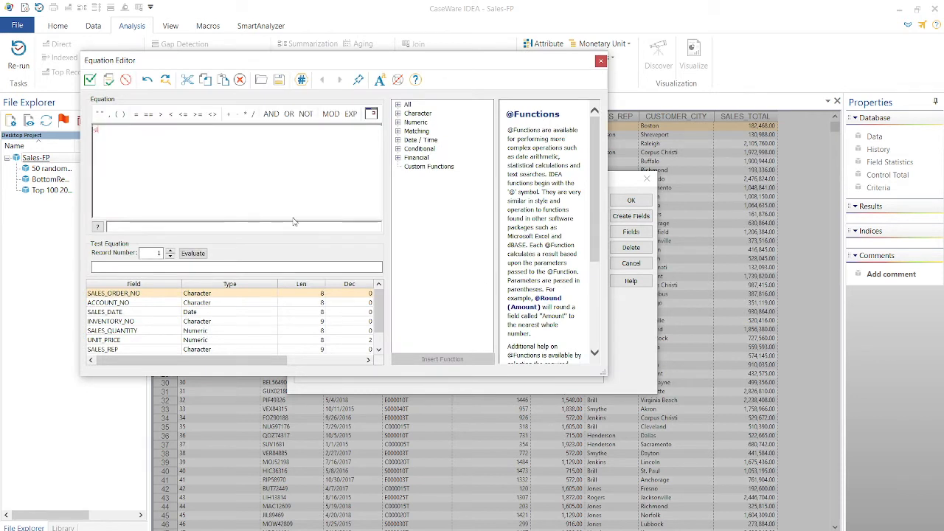
type("ales_Re")
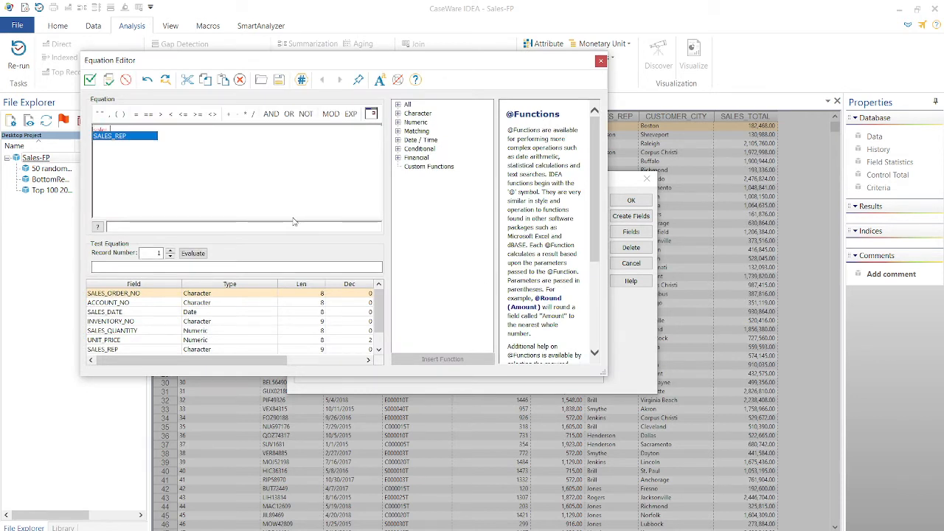
type("p")
left_click(239, 165)
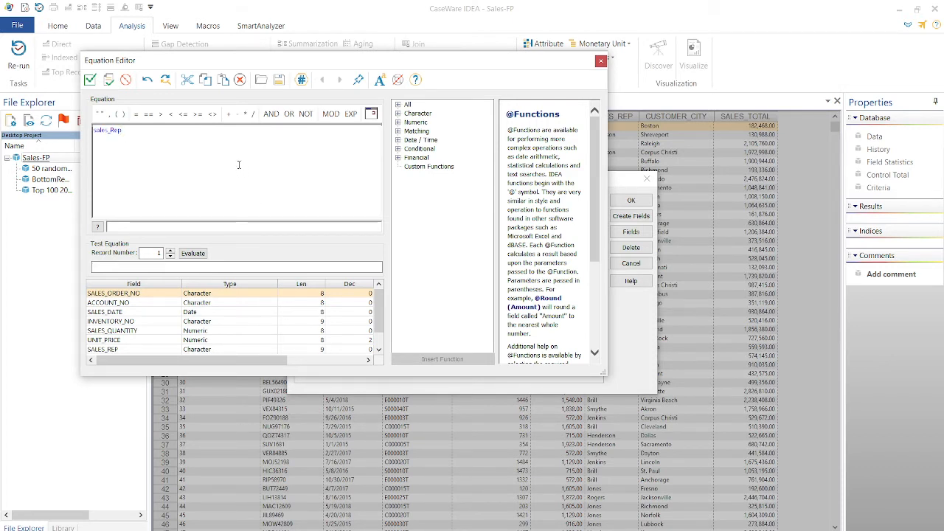
key("super+plus")
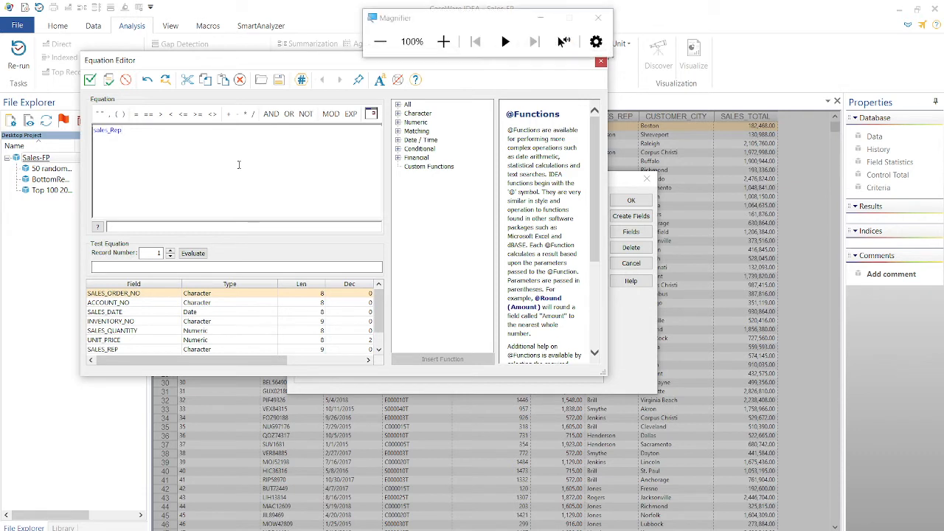
left_click(135, 115)
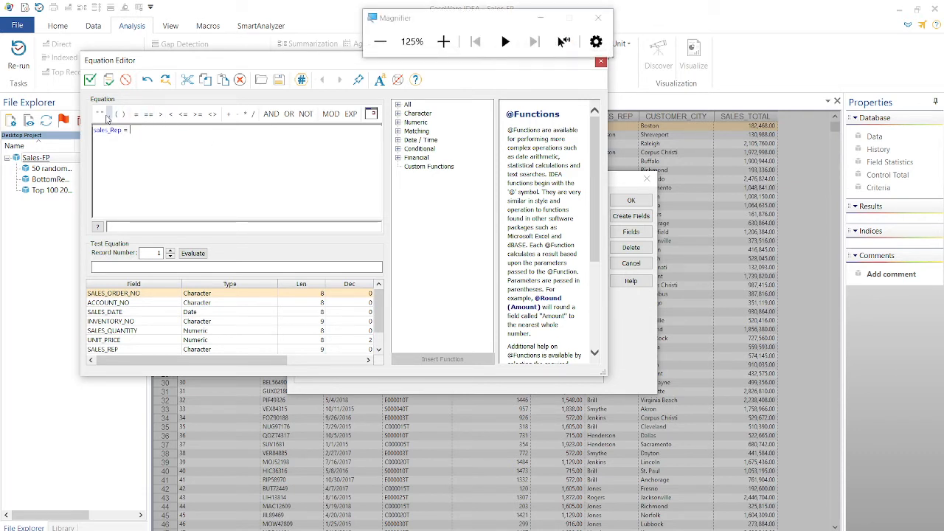
left_click(104, 114)
type("pa")
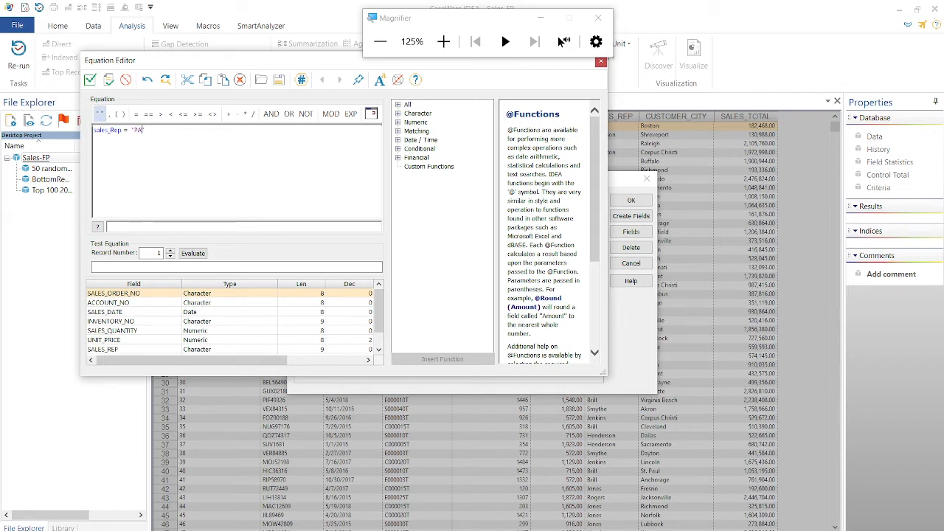
key("BackSpace")
key("BackSpace")
key("Caps_Lock")
type("P")
key("Caps_Lock")
type("arra")
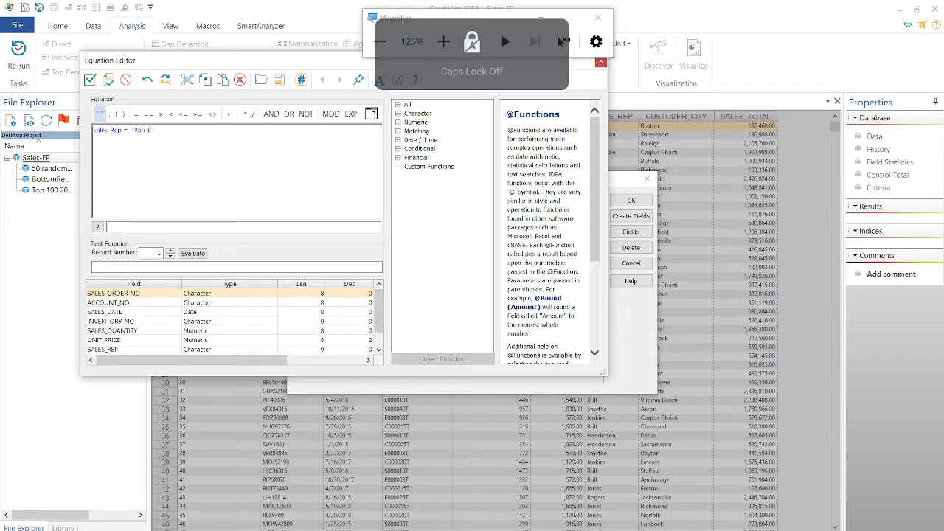
left_click(91, 79)
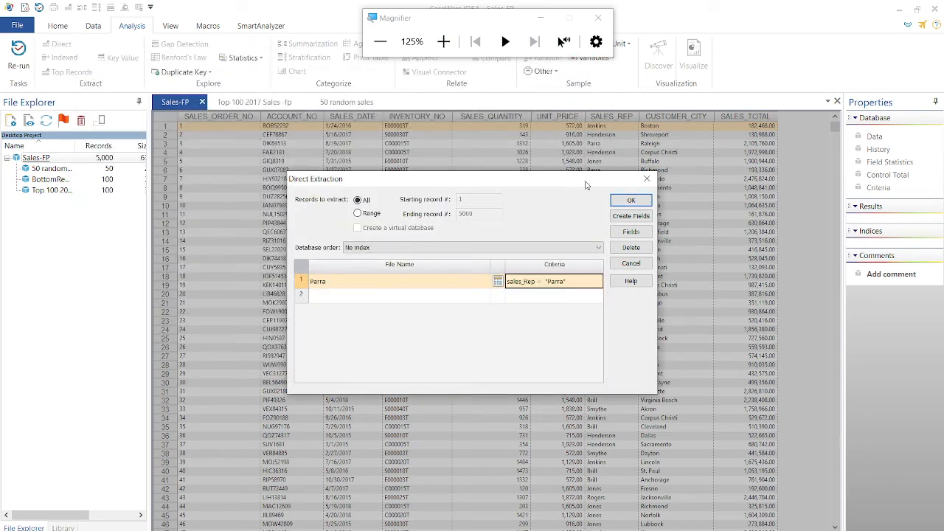
left_click(628, 202)
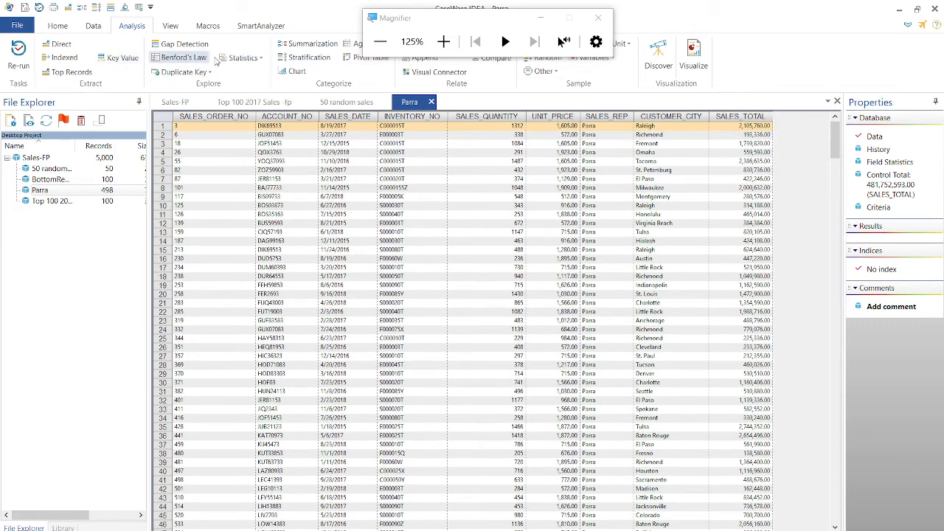
- Set up a random record sample of 50 records from the sales rep extract, with random number seed 12345
left_click(472, 20)
left_click_drag(473, 20, 549, 4)
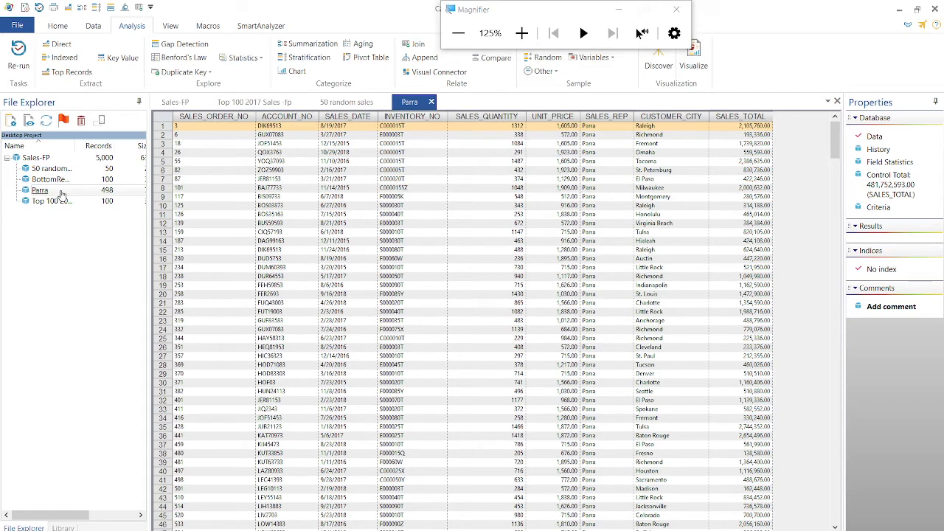
left_click(62, 193)
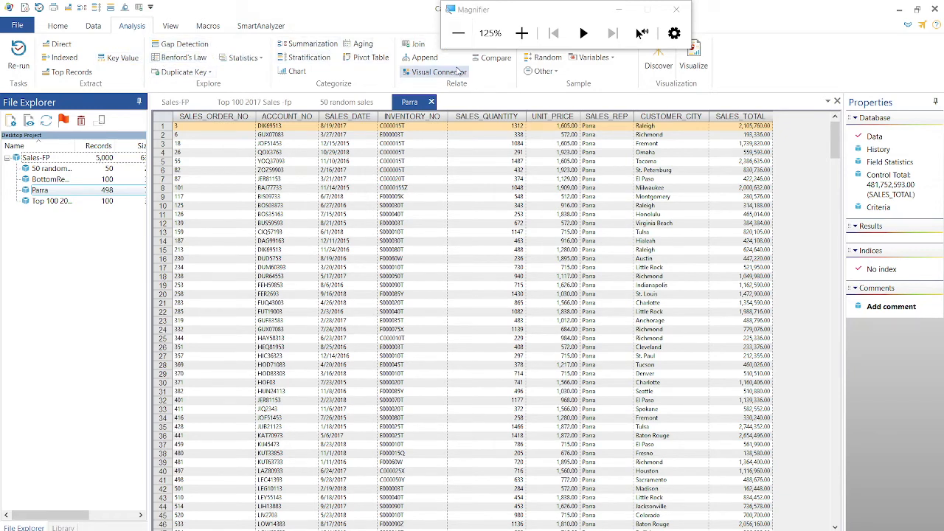
left_click_drag(520, 9, 627, 9)
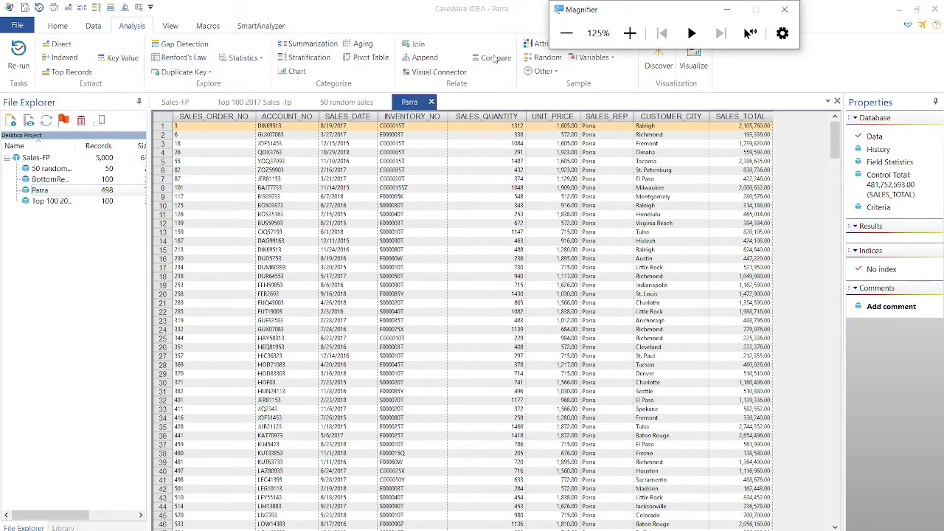
left_click(545, 58)
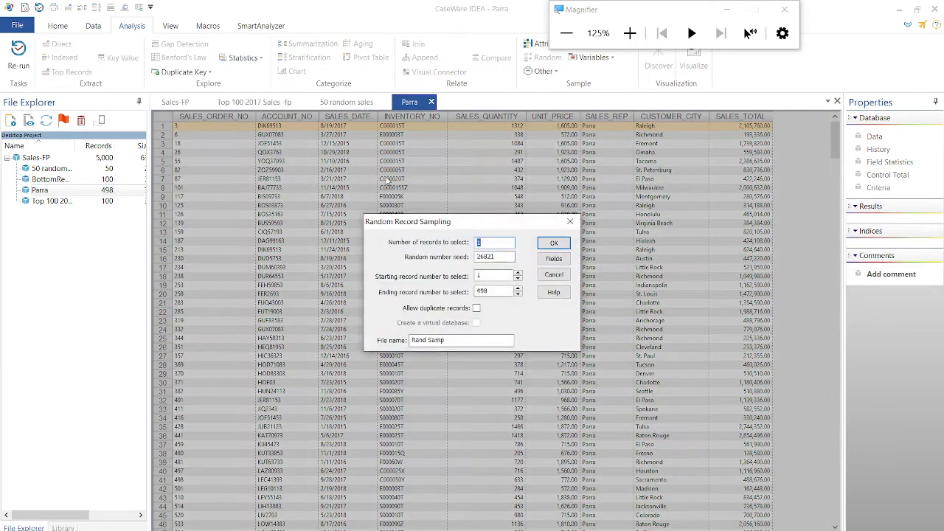
type("50")
key("Tab")
type("12345")
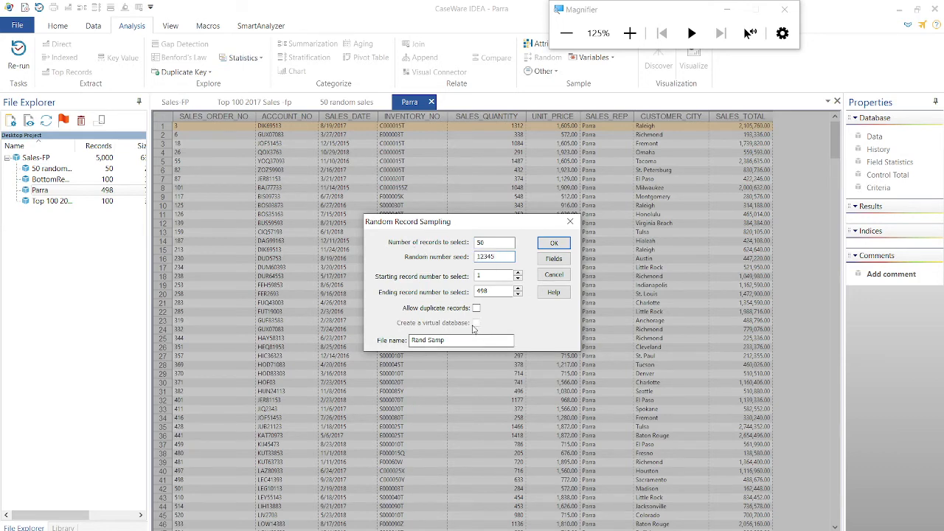
- Name the sample file "50", the sales rep's last name and "Rand", and create the sample
left_click_drag(472, 339, 411, 340)
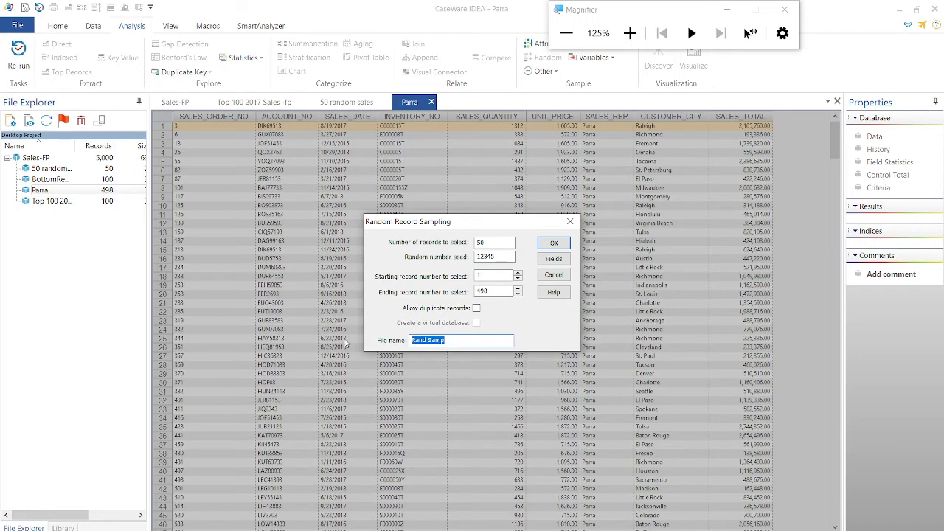
type("50 Parra Rand")
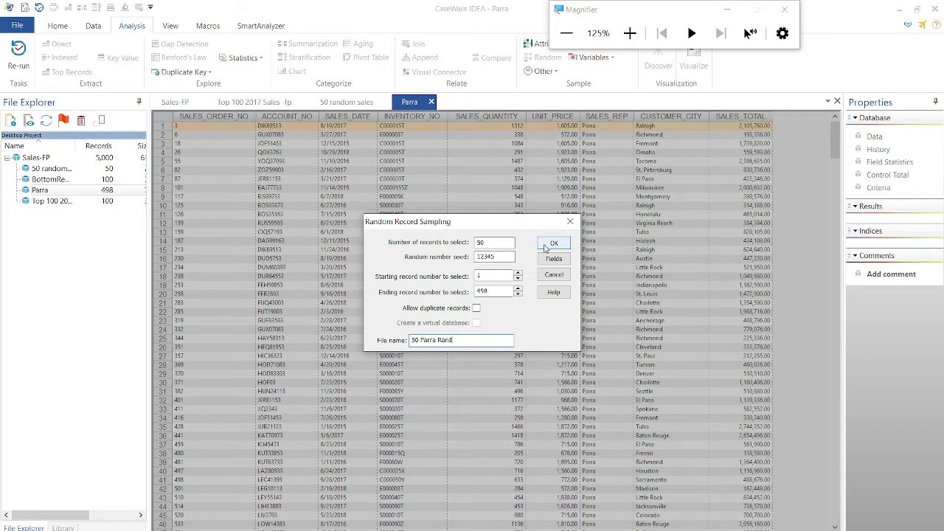
left_click(553, 243)
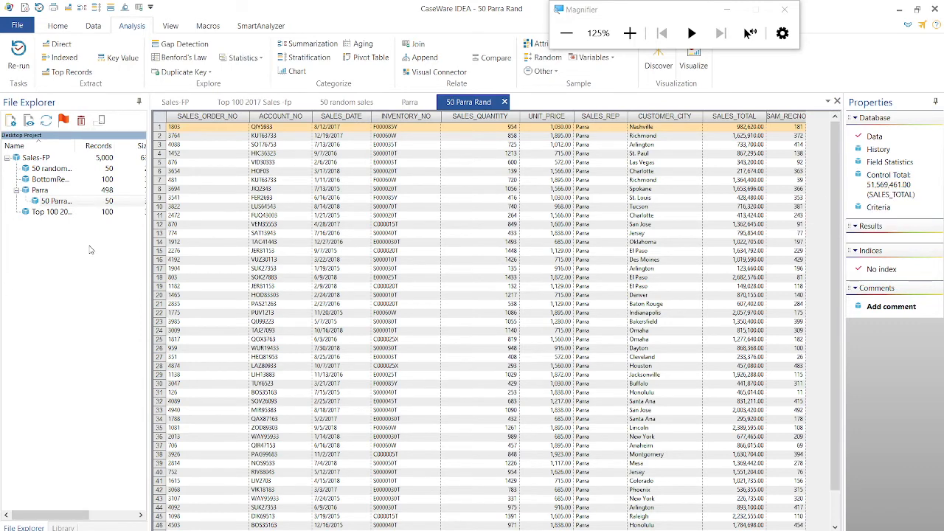
- Switch to the IDEA EXAM Prep assignment in Chrome and review the practice questions on balance due and aging
left_click(54, 172)
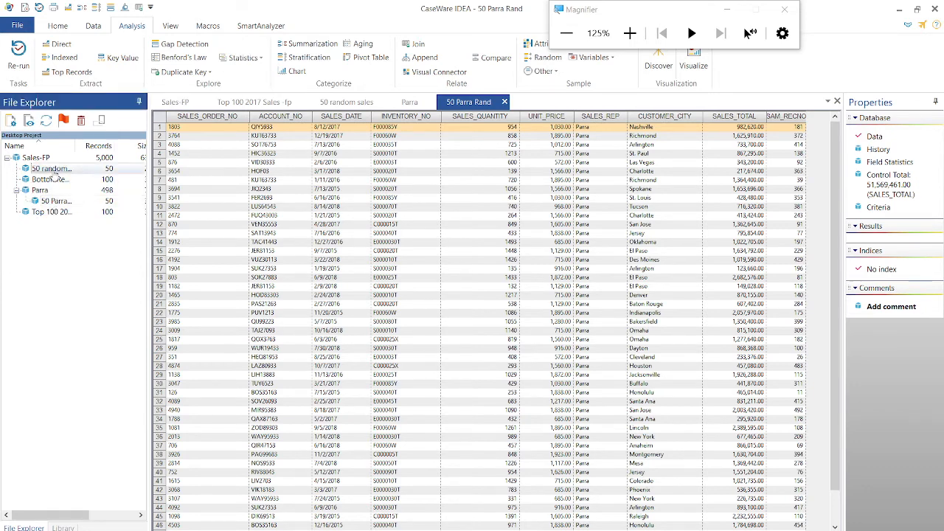
key("super+plus")
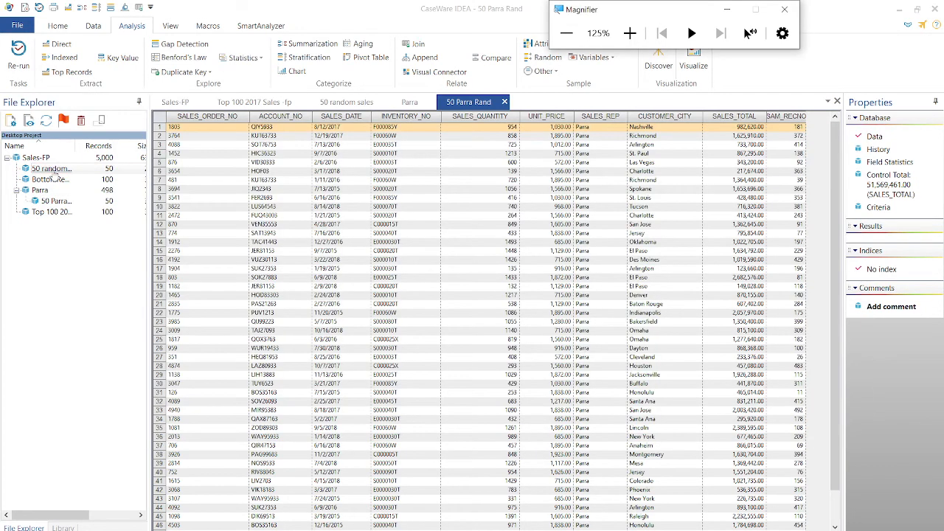
key("alt+Tab")
key("Tab")
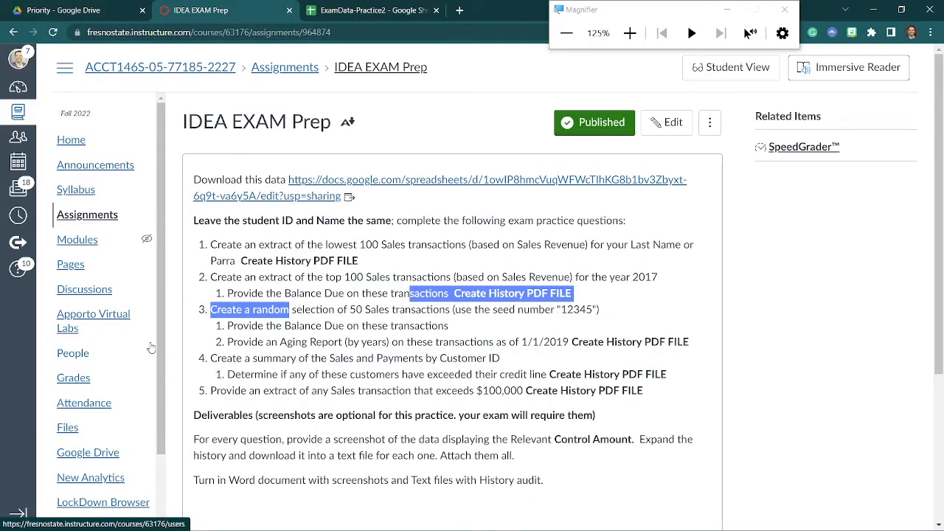
scroll(286, 343, "down", 1)
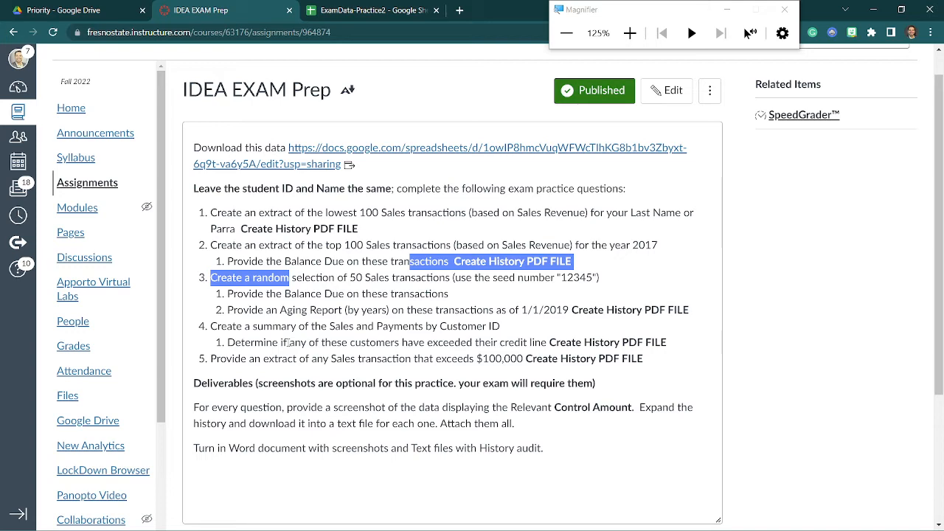
- Open a blank Notepad window and move it down over the assignment page
key("super")
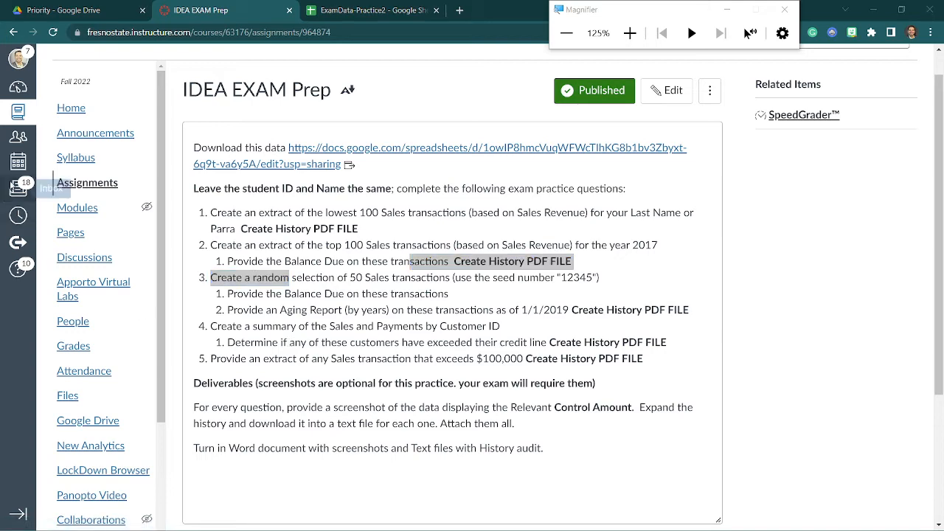
type("nopte")
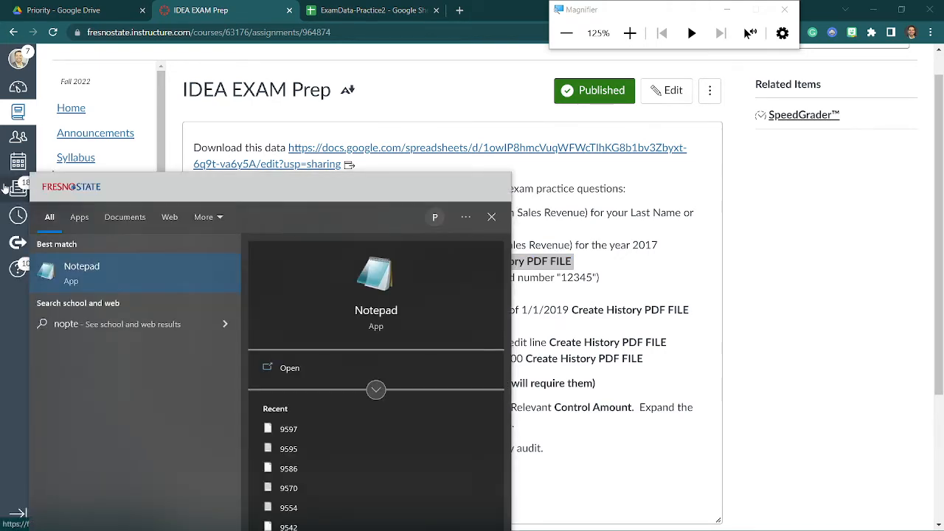
type("pad")
key("Return")
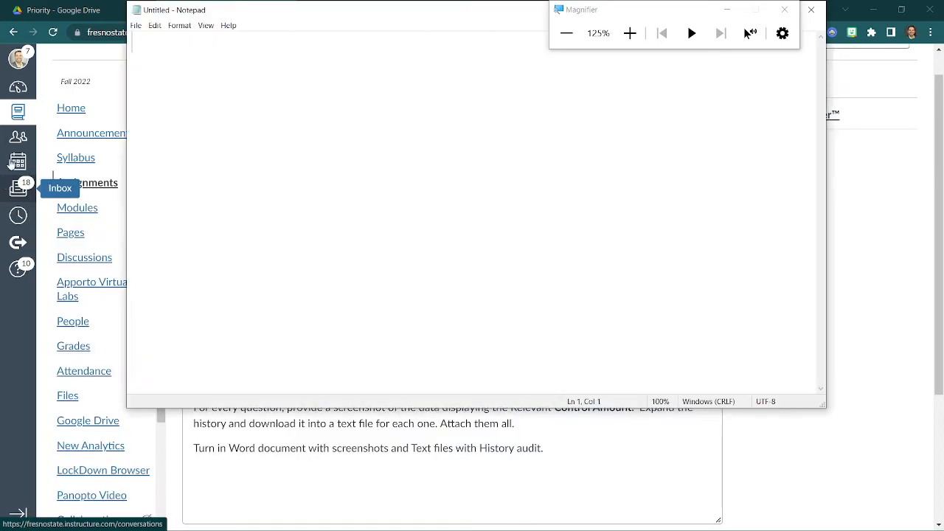
left_click_drag(242, 10, 185, 172)
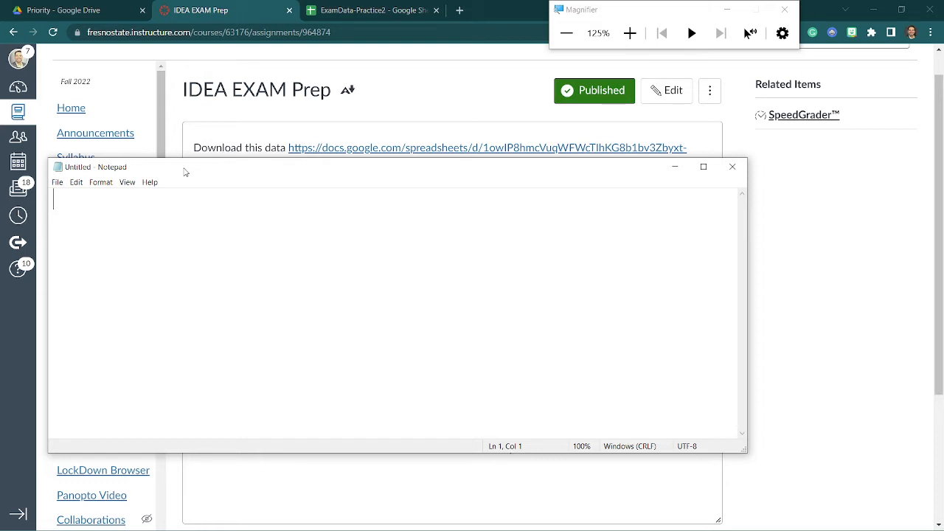
- Switch to the ExamData-Practice2 spreadsheet in Chrome and inspect the sales total formula for order 3 on the Sales sheet
key("alt+Tab")
key("alt+Tab")
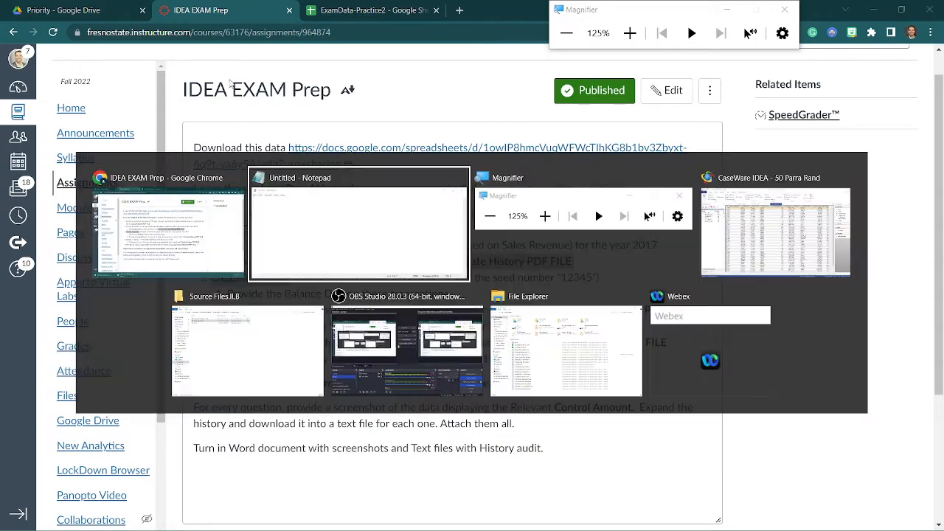
left_click(318, 11)
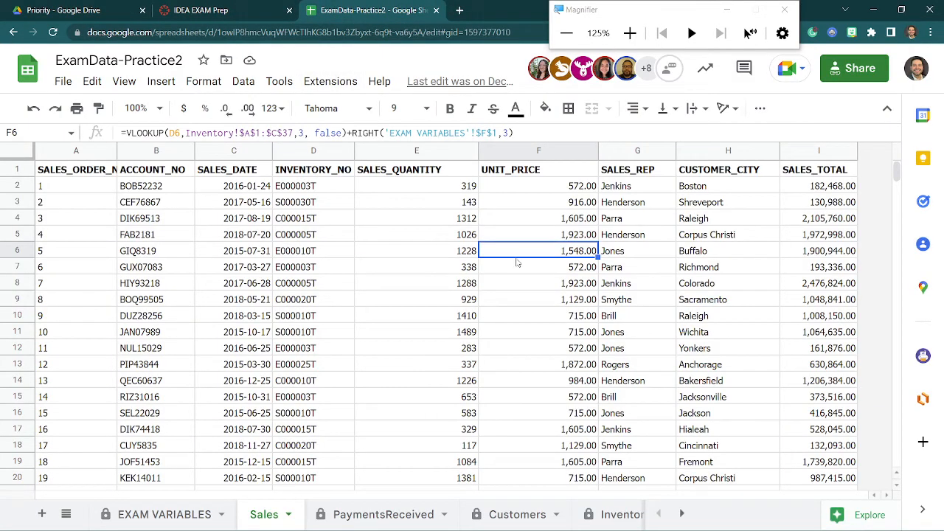
left_click(548, 217)
key("Right")
key("Right")
key("Right")
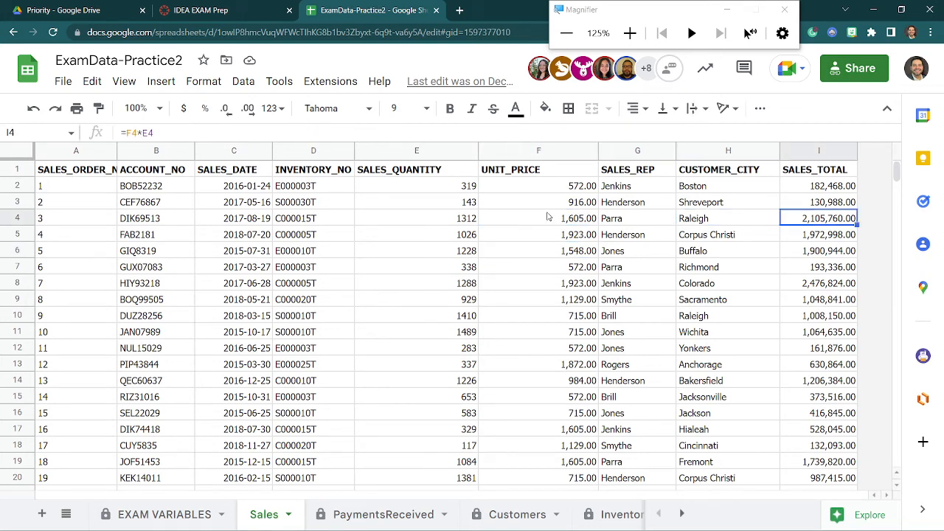
- Set the Magnifier zoom to 100% and inspect the unit price and sales total formulas of order 6
key("ctrl+minus")
key("ctrl+minus")
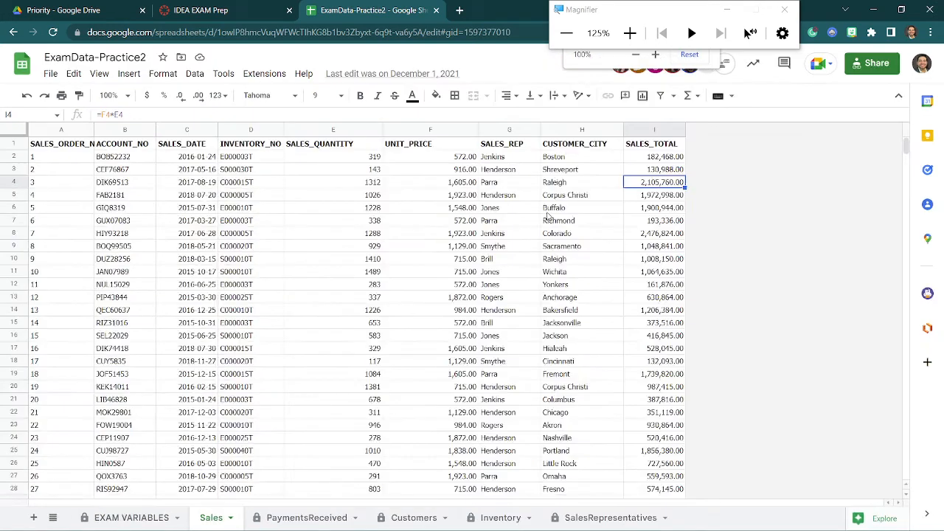
left_click(565, 32)
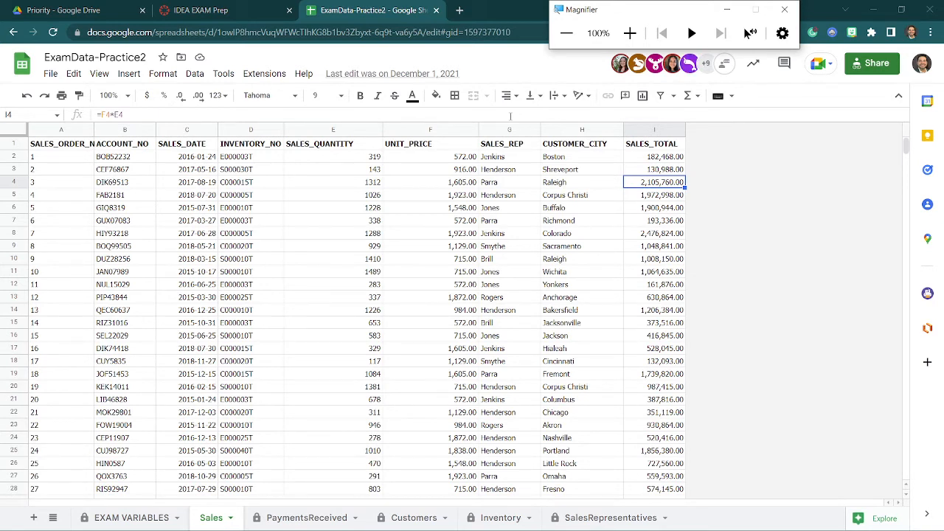
left_click(456, 220)
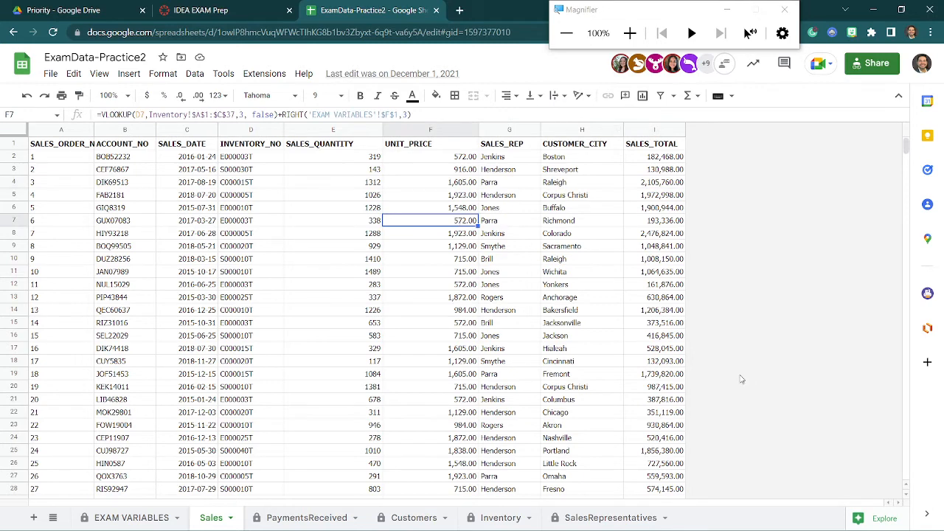
key("ctrl+plus")
key("ctrl+plus")
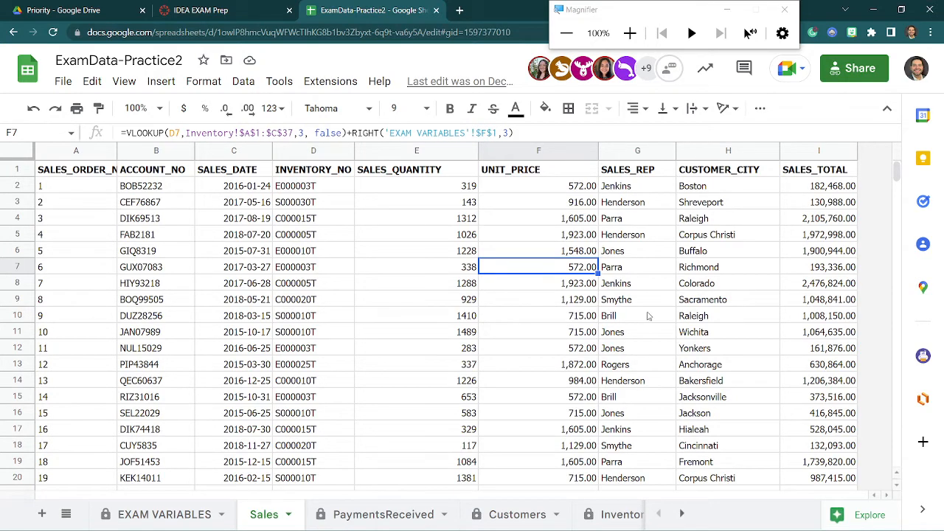
left_click(824, 271)
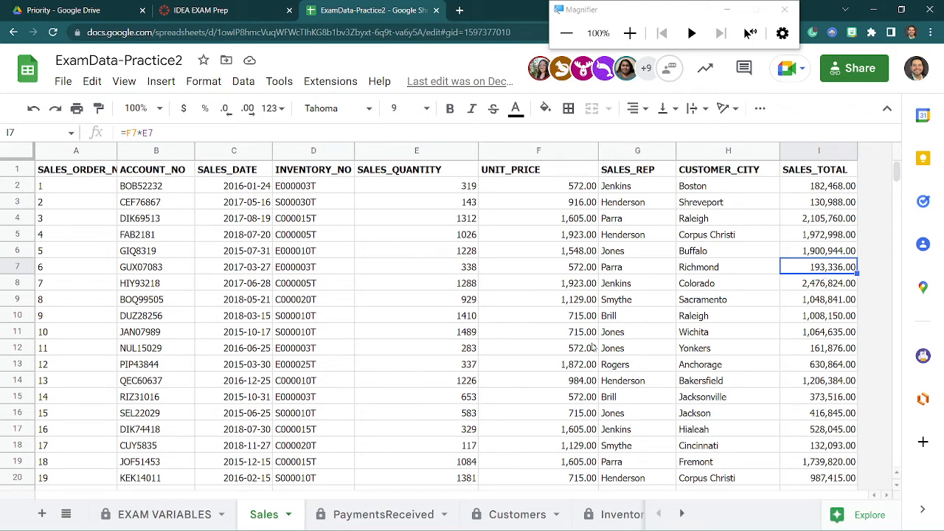
- Compare the Sales and PaymentsReceived sheets, widening the SALES_ORDER_NO column on the protected Sales sheet
left_click(395, 518)
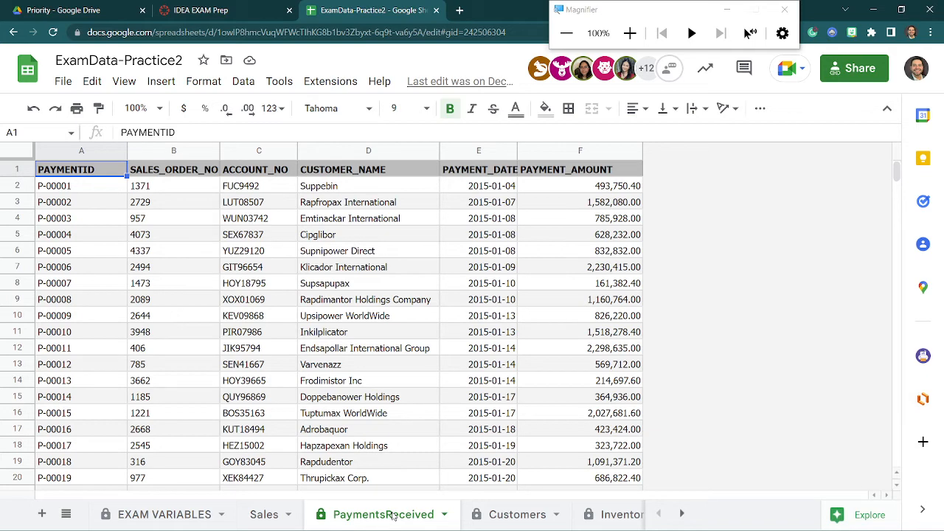
left_click(264, 514)
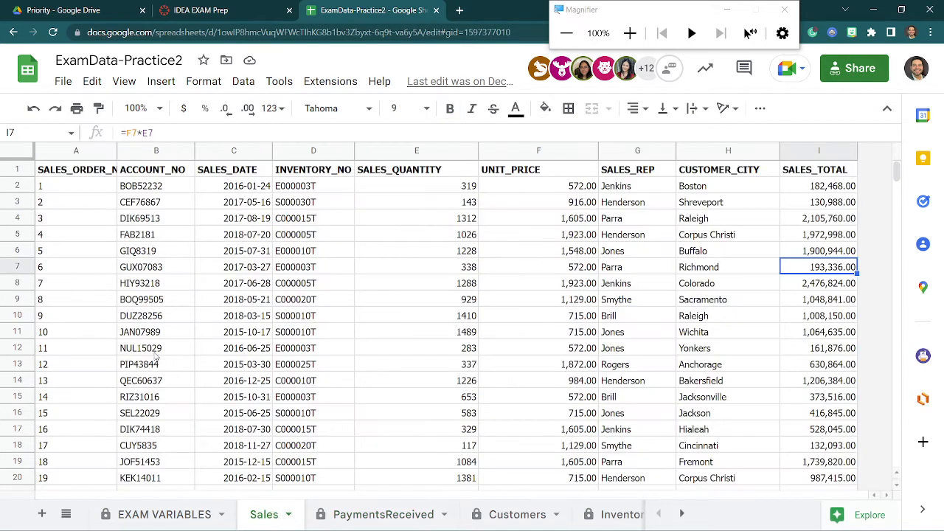
left_click(94, 174)
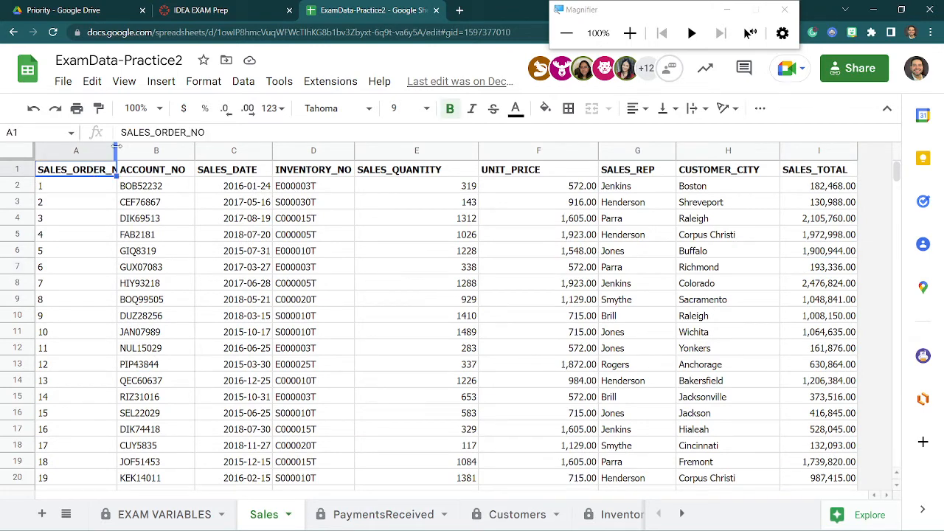
left_click(118, 148)
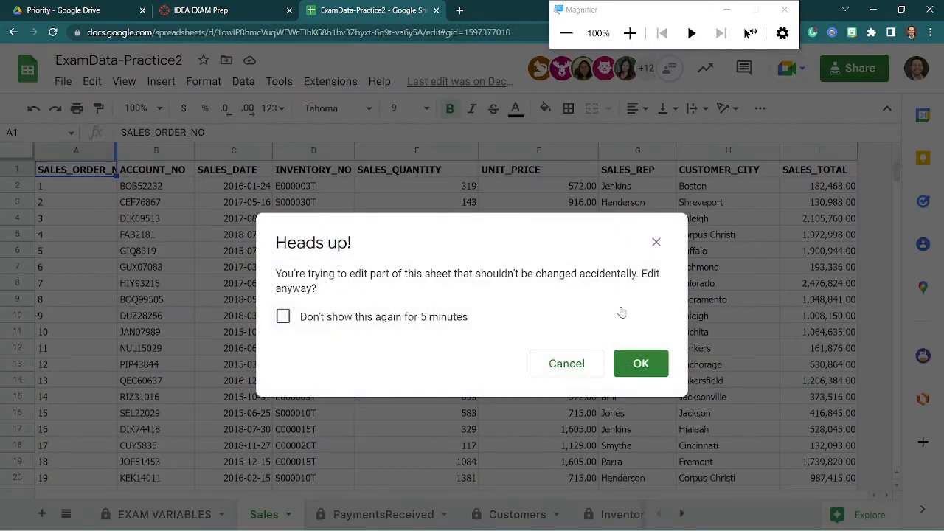
left_click(621, 373)
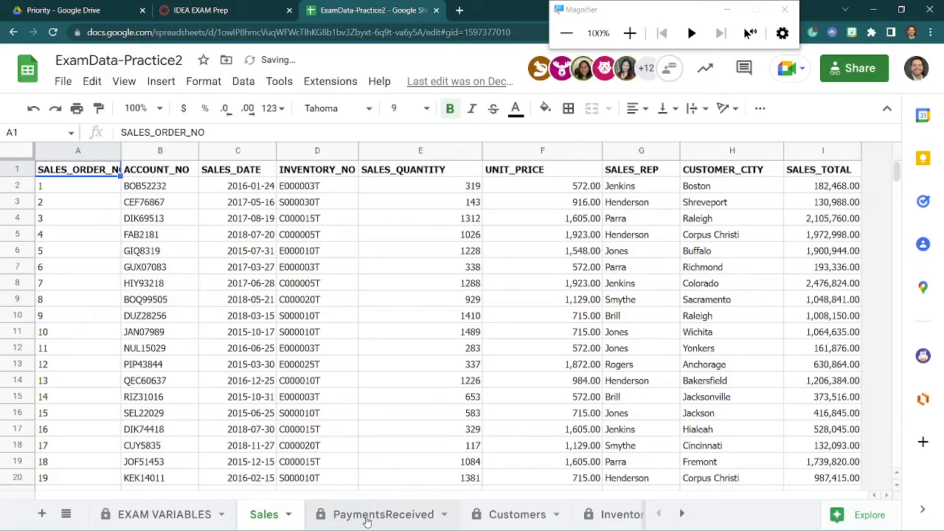
left_click(367, 520)
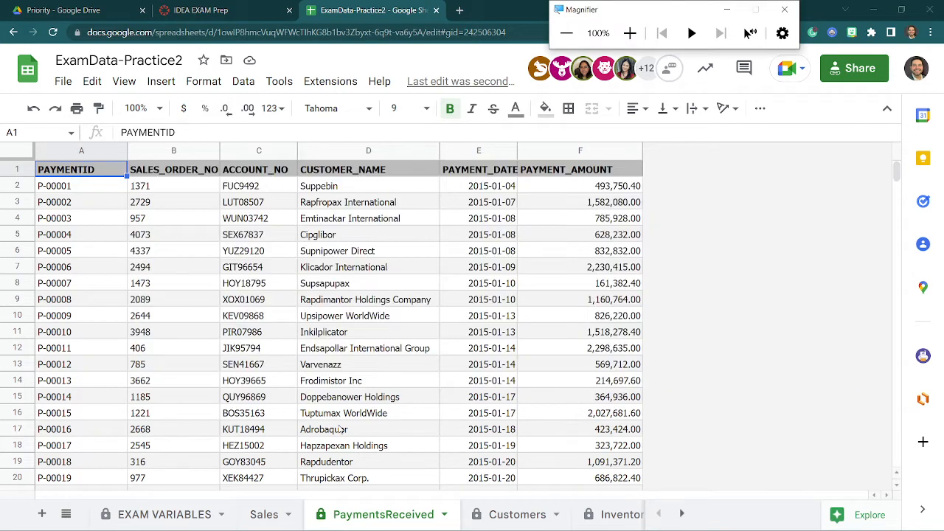
- Switch to CaseWare IDEA and start a desktop data import
key("alt+Tab")
key("alt+Tab")
key("alt+Tab")
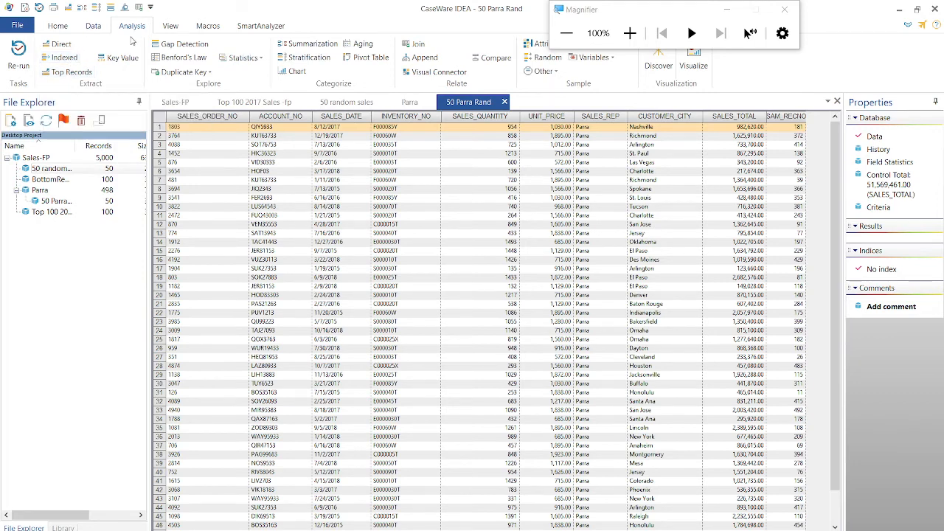
left_click(60, 159)
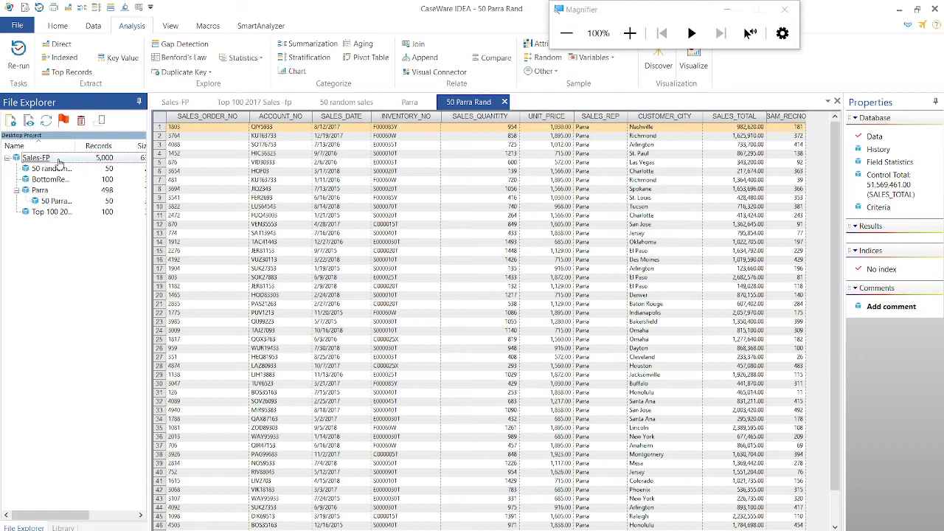
left_click(93, 26)
left_click(59, 28)
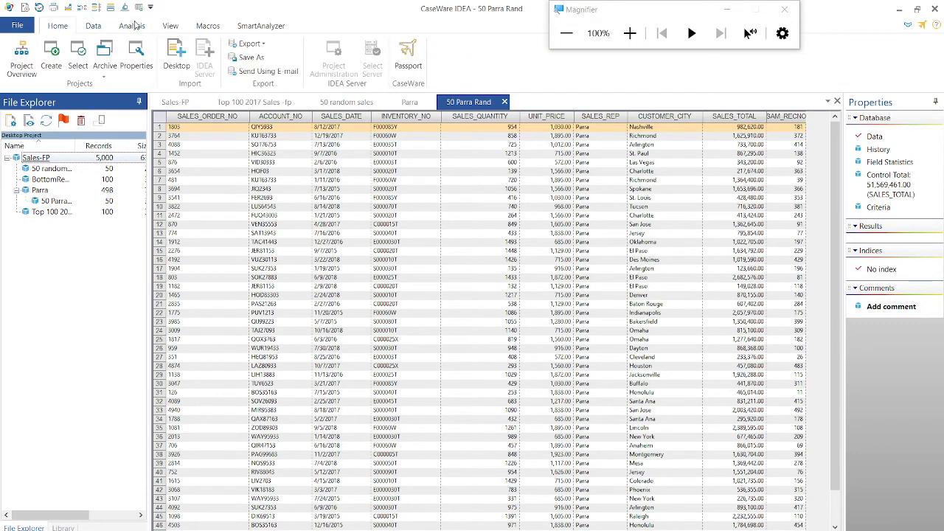
left_click(175, 49)
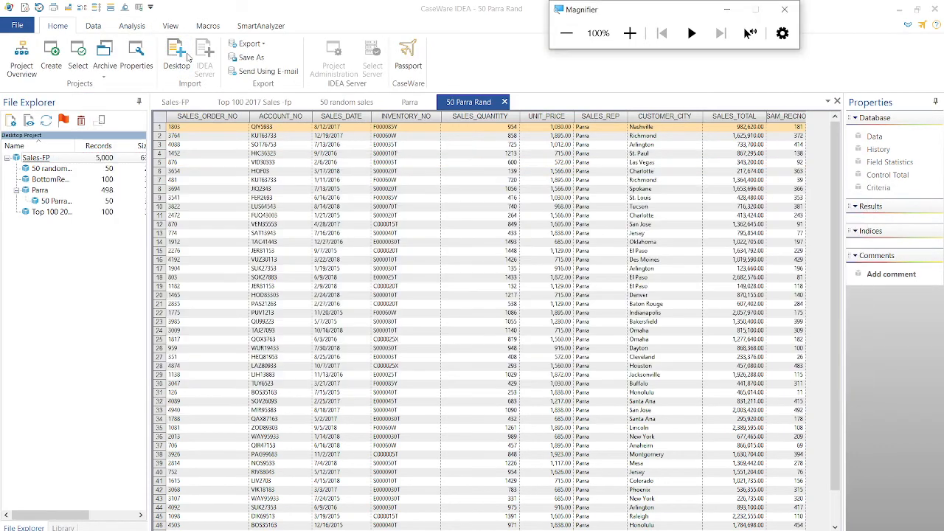
- Switch to the ExamData-Practice2 spreadsheet in Chrome and download the PaymentsReceived sheet as a comma-separated values (.csv) file
key("alt+Tab")
key("alt+Tab")
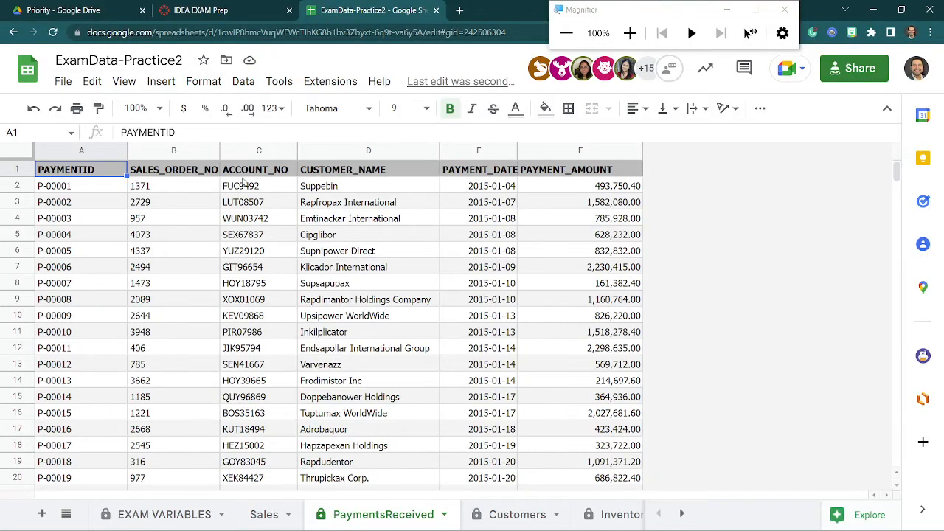
left_click(63, 81)
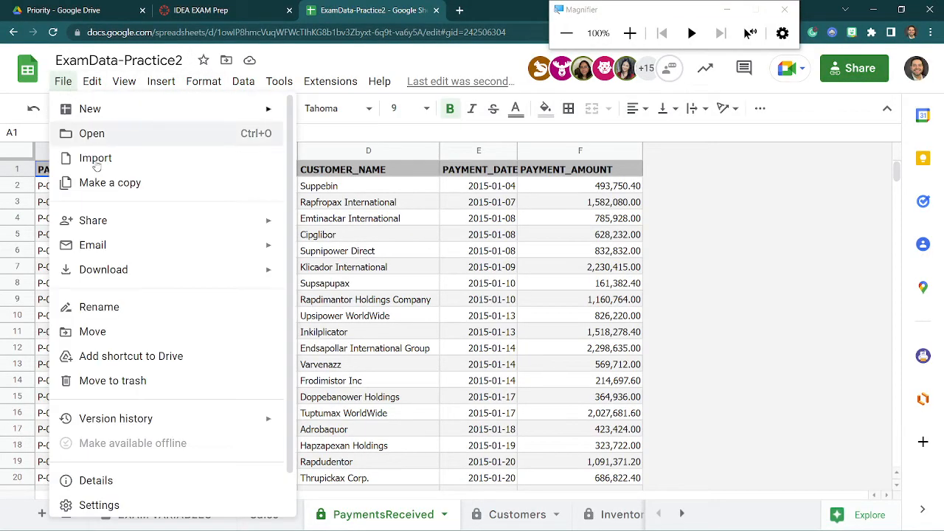
mouse_move(140, 267)
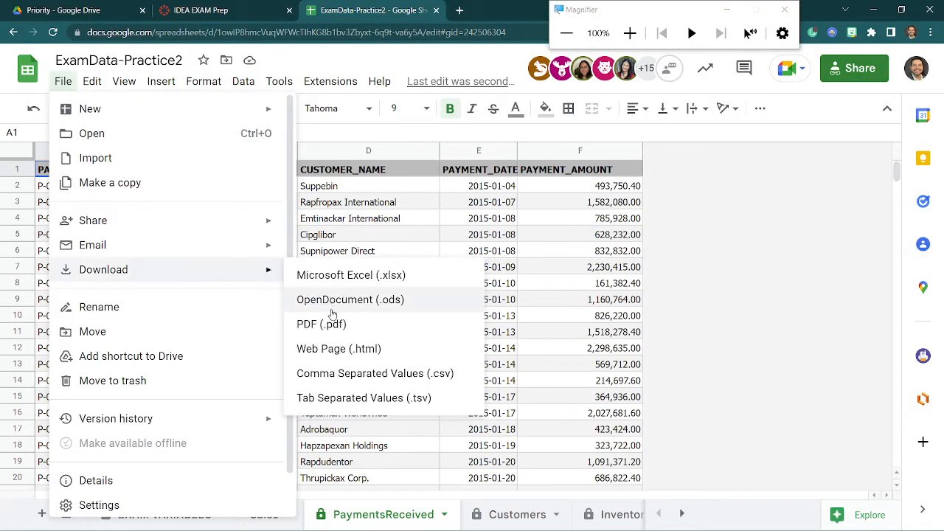
left_click(345, 374)
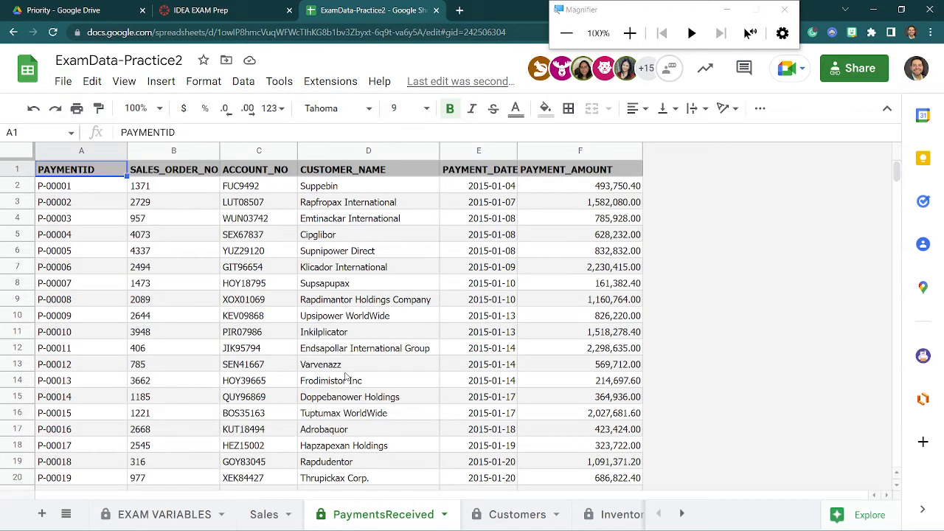
- Download the Customers sheet of ExamData-Practice2 as a comma-separated values (.csv) file
left_click(558, 516)
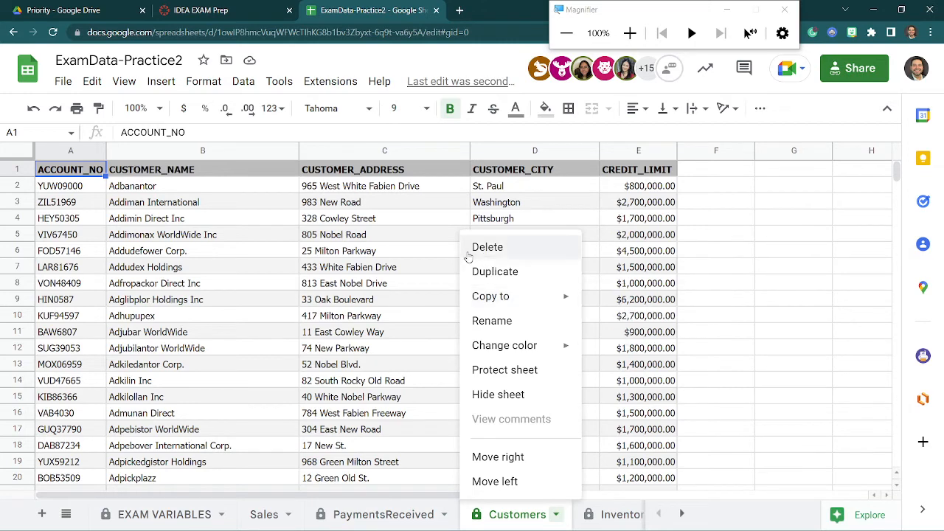
left_click(64, 82)
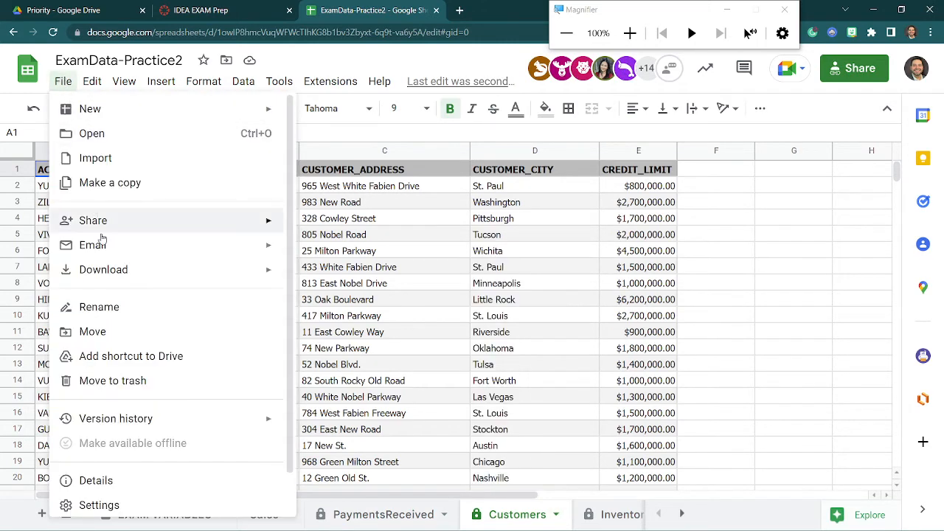
mouse_move(118, 270)
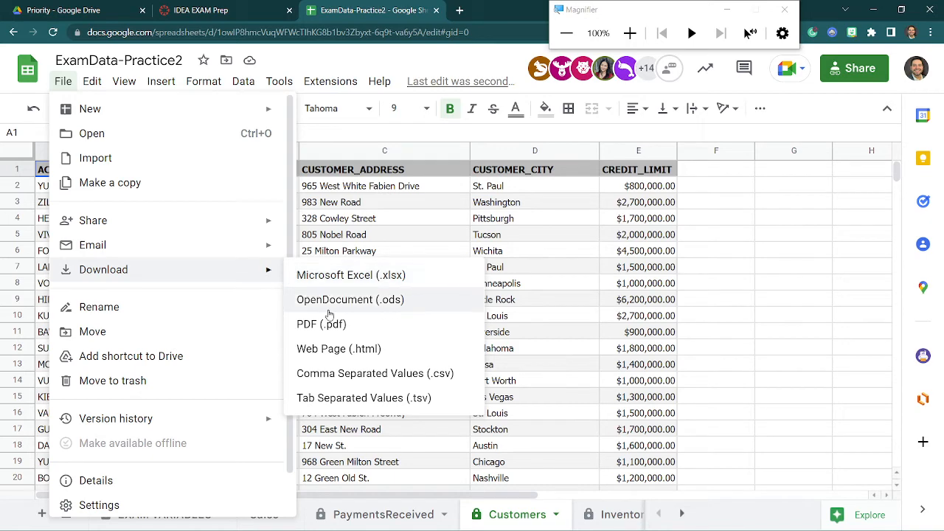
left_click(349, 374)
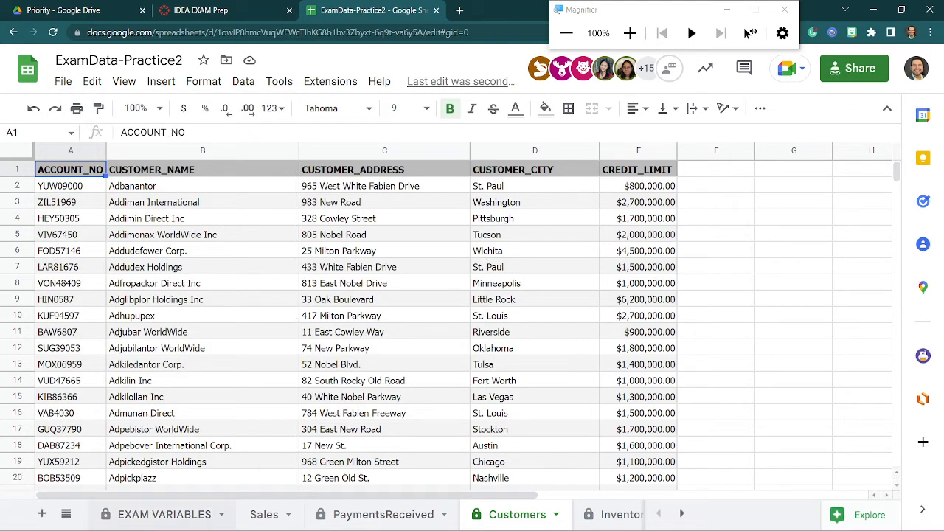
- Transfer the downloaded Customers and PaymentsReceived CSV files from Downloads to the project's Source Files.ILB folder, and return to CaseWare IDEA
left_click(131, 529)
left_click(153, 513)
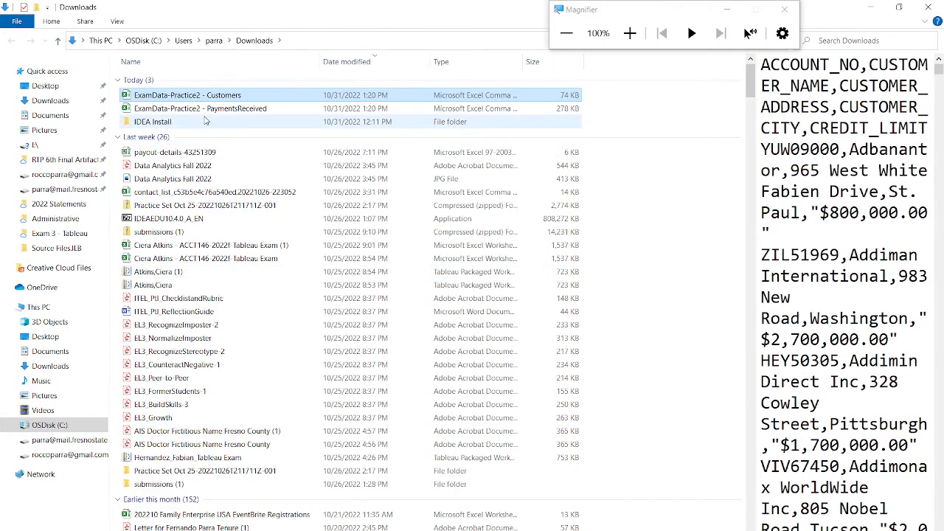
left_click(225, 109, "ctrl")
left_click(225, 108, "ctrl")
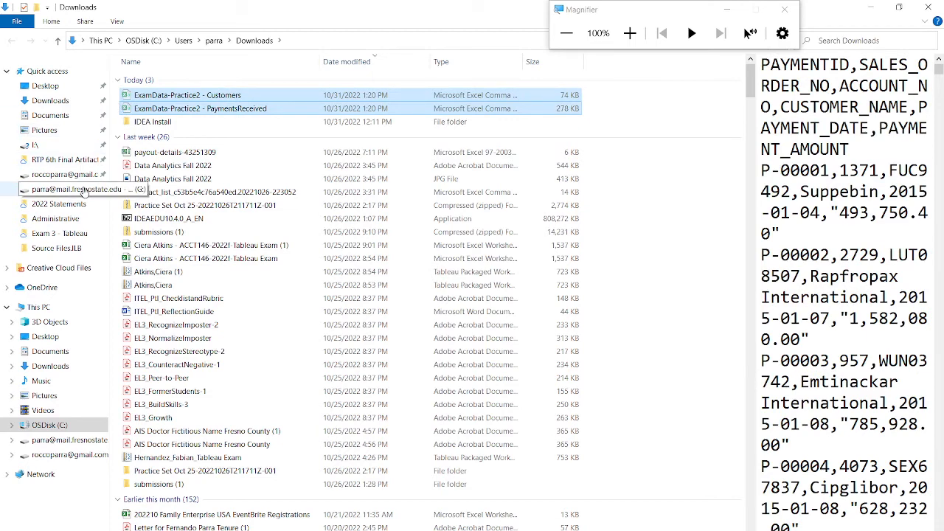
left_click(77, 248)
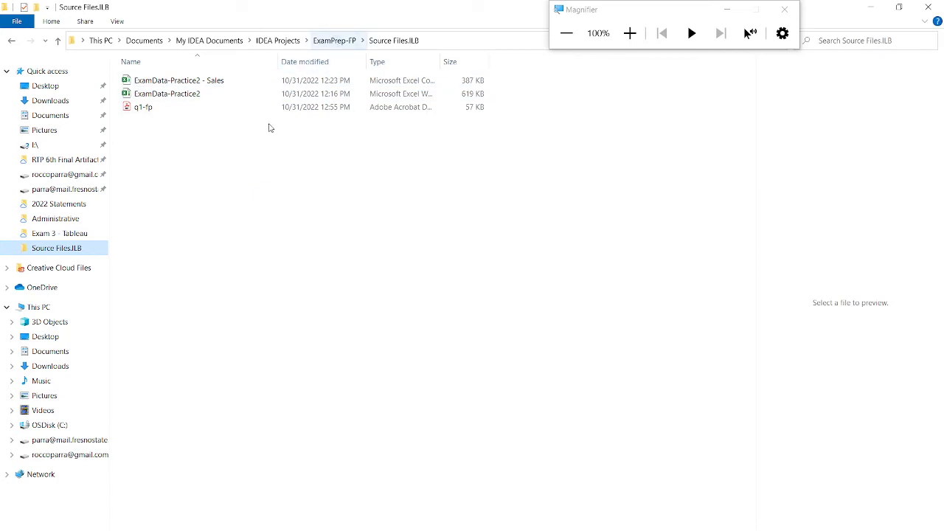
left_click(238, 177)
key("ctrl+v")
key("alt+Tab")
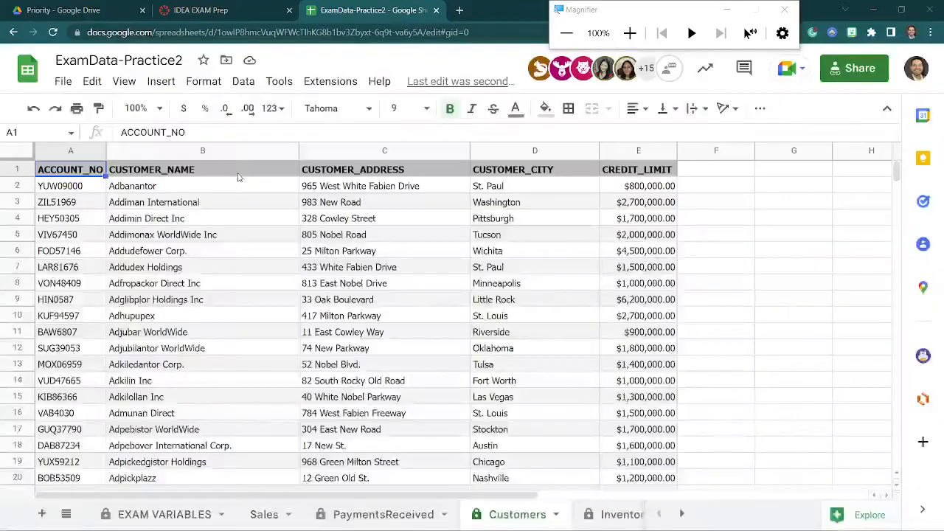
key("alt+Tab")
key("Tab")
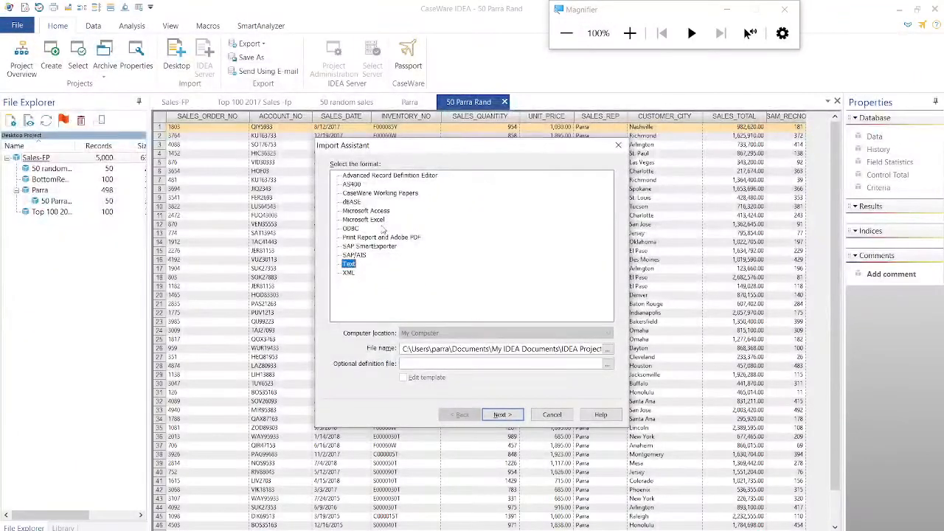
left_click(607, 349)
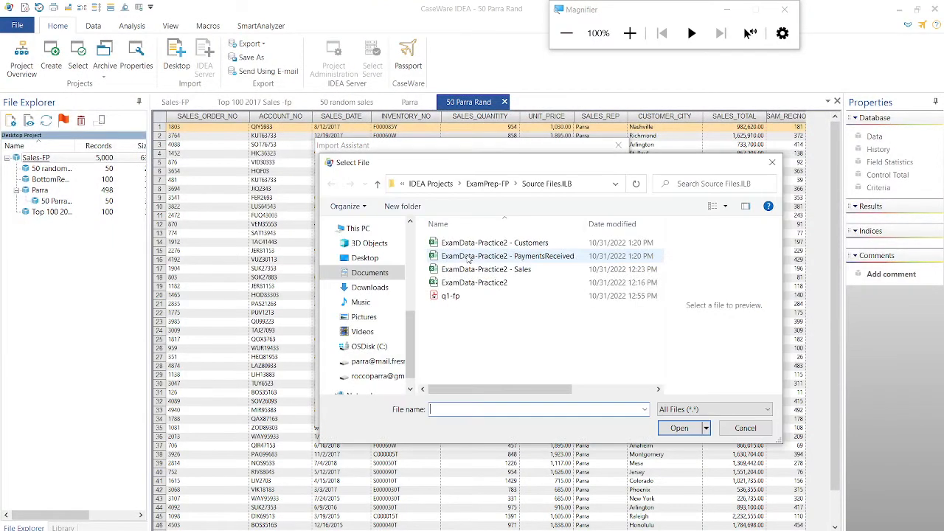
left_click(499, 259)
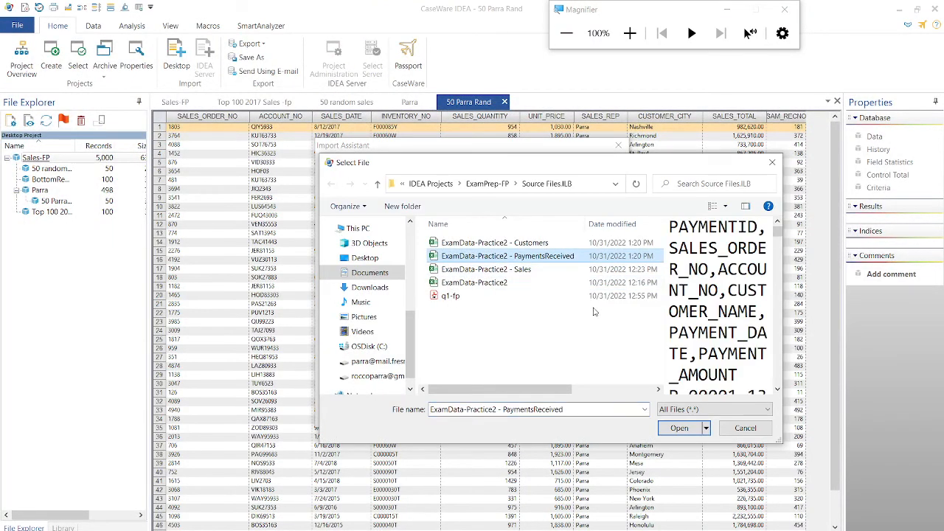
left_click(678, 428)
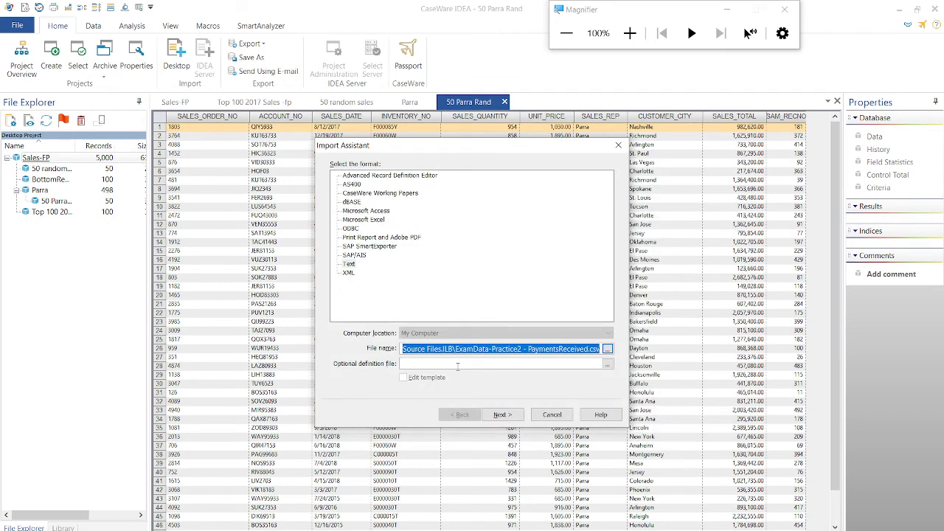
left_click(508, 416)
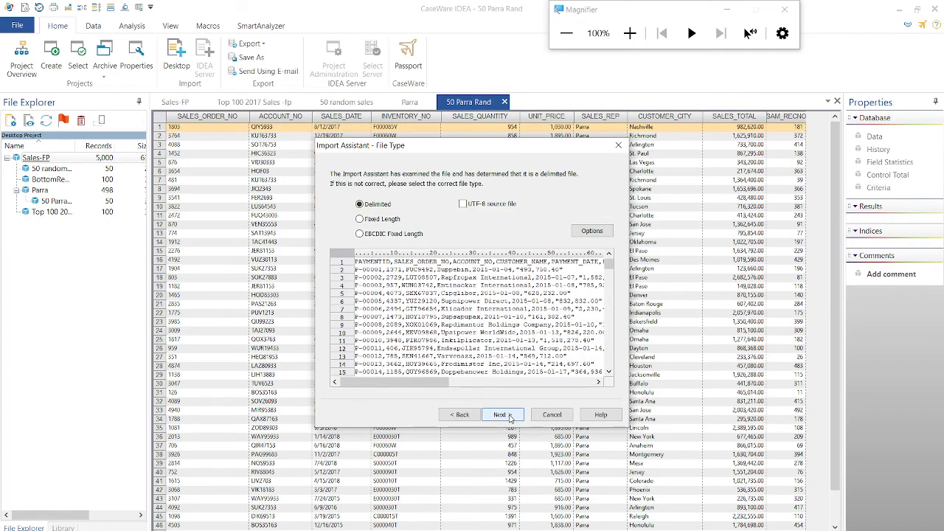
left_click(509, 416)
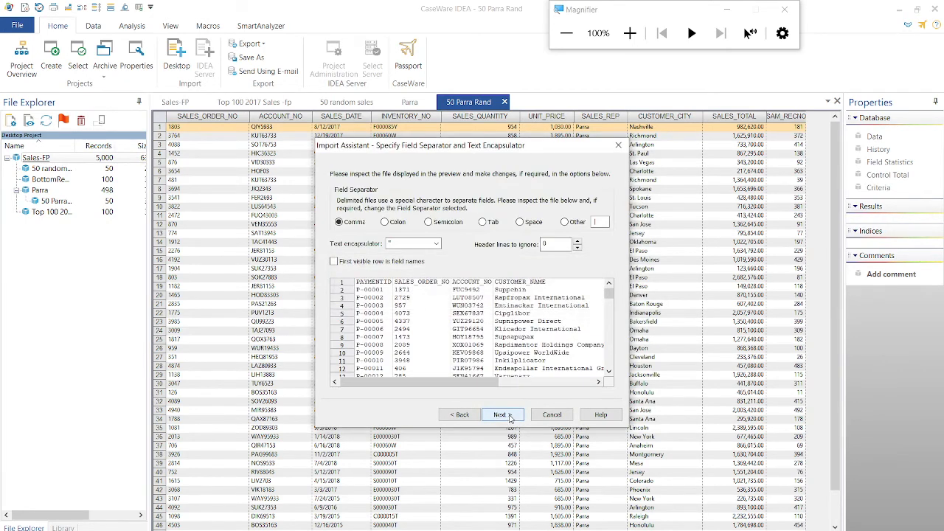
left_click(403, 264)
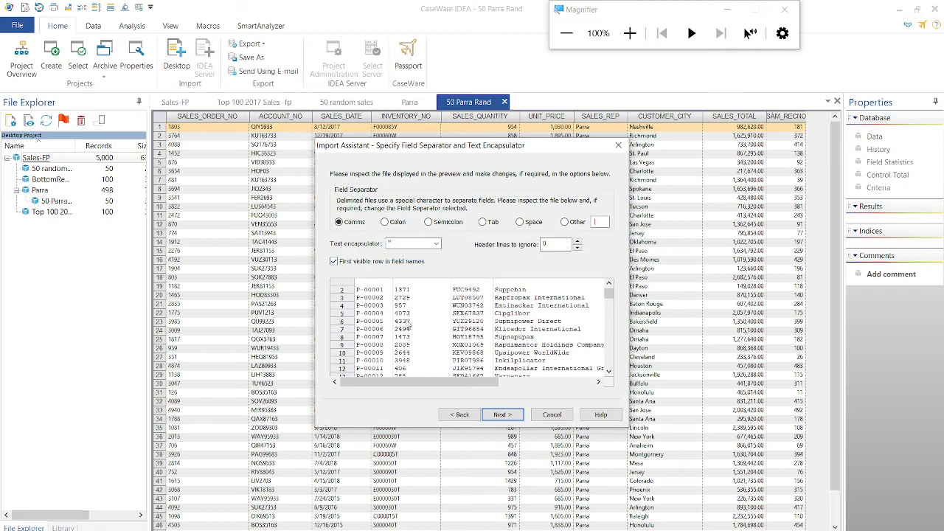
left_click(502, 414)
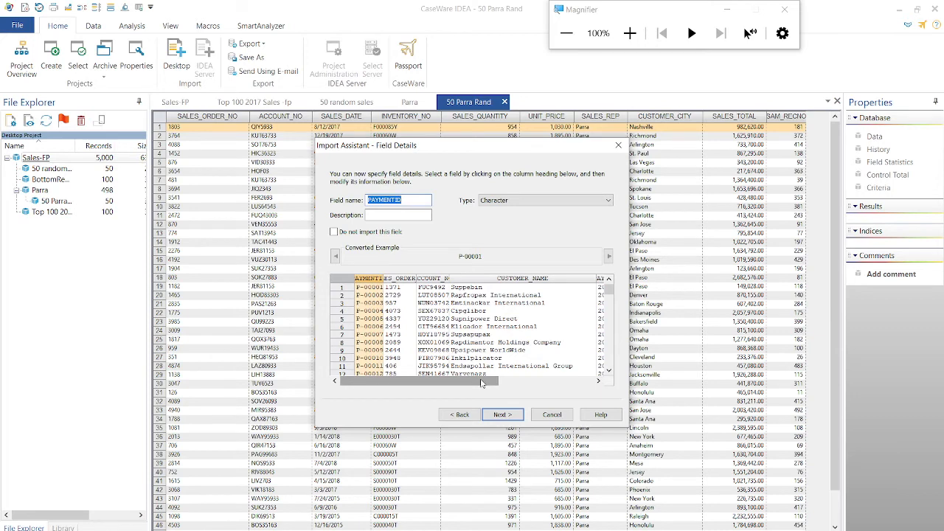
left_click(399, 315)
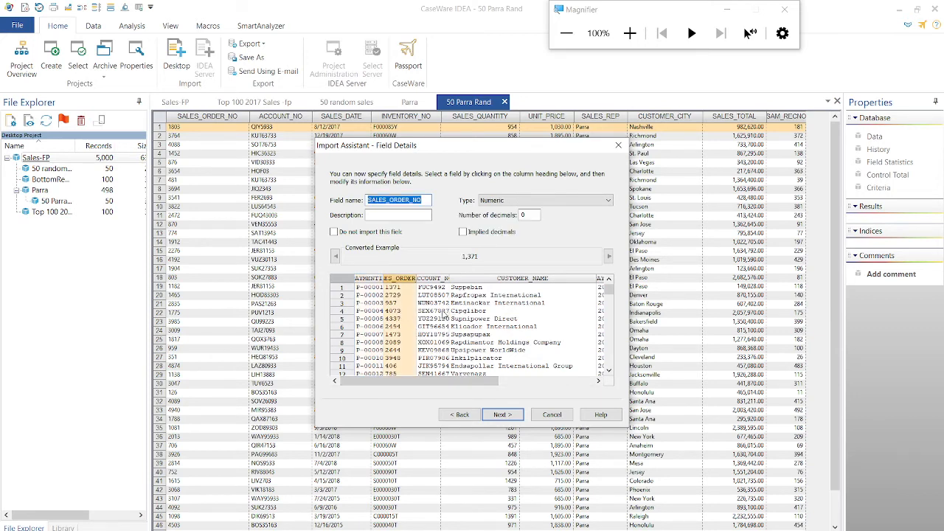
left_click(509, 200)
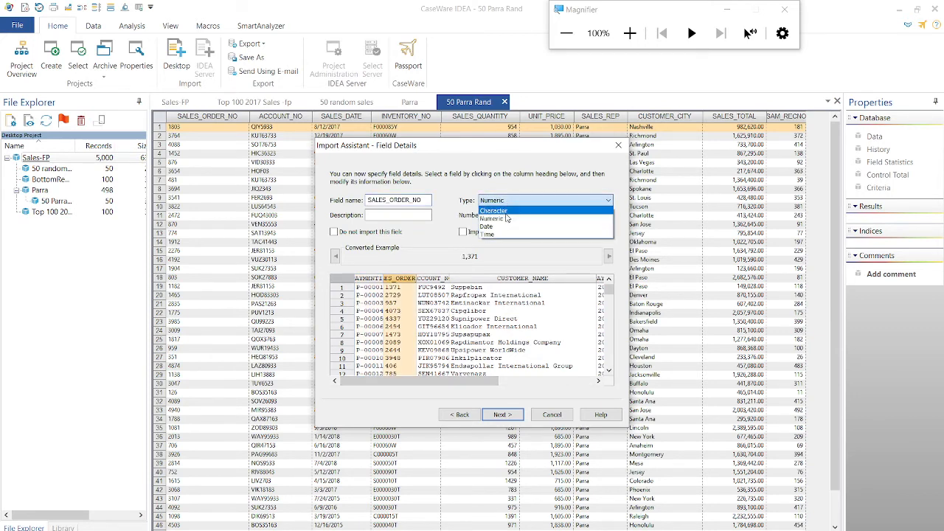
left_click(506, 211)
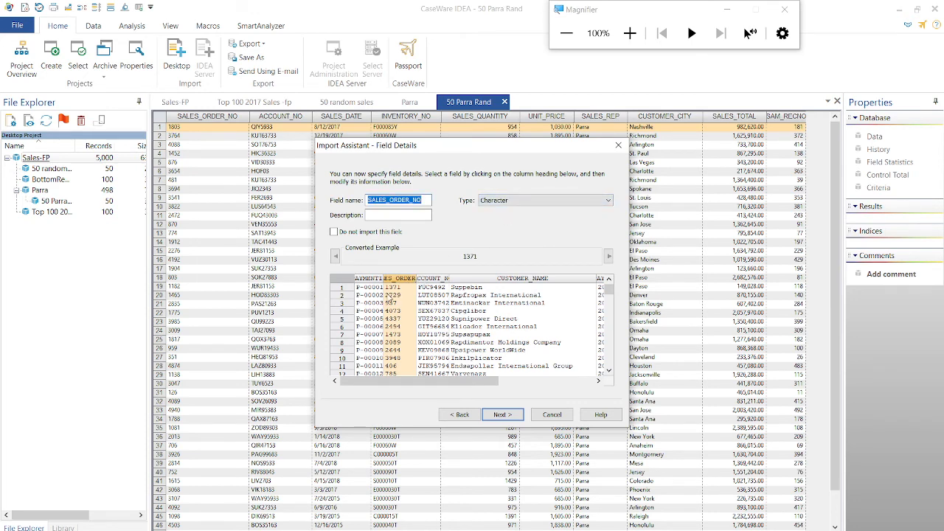
left_click(460, 414)
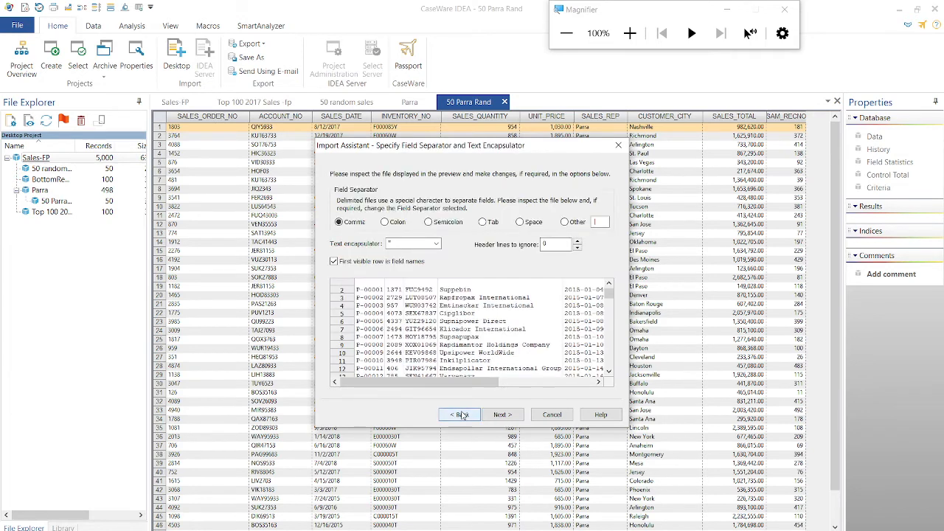
left_click(460, 414)
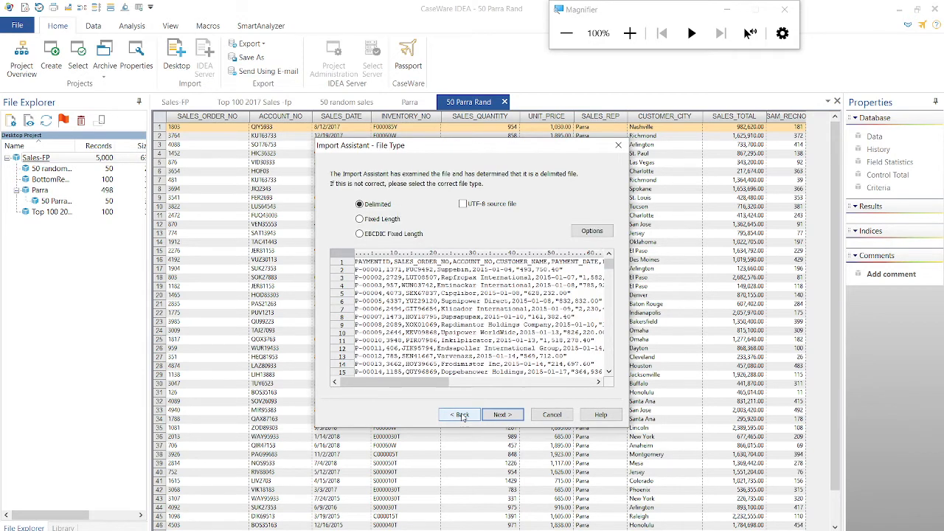
left_click(552, 414)
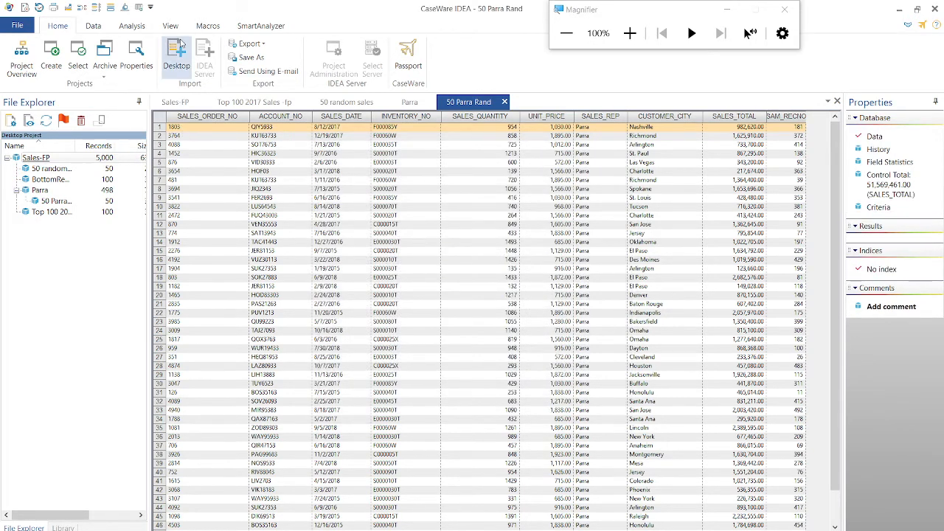
- Start a desktop import in Text format with ExamData-Practice2 - PaymentsReceived.csv from Source Files.ILB as the source file
left_click(180, 47)
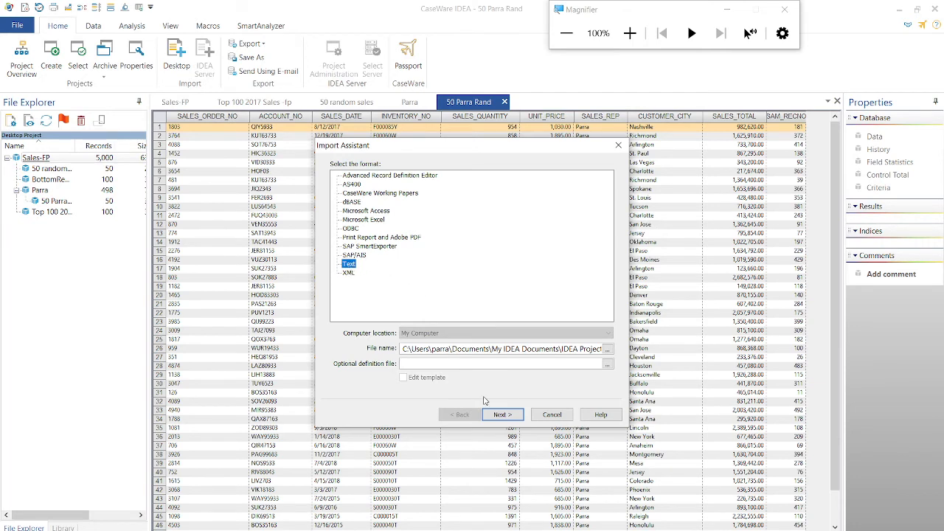
left_click(608, 351)
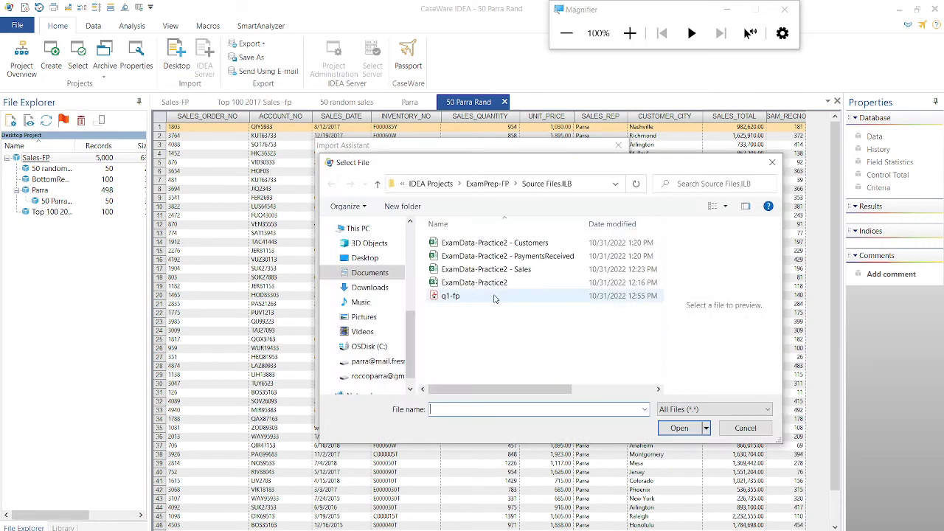
left_click(494, 256)
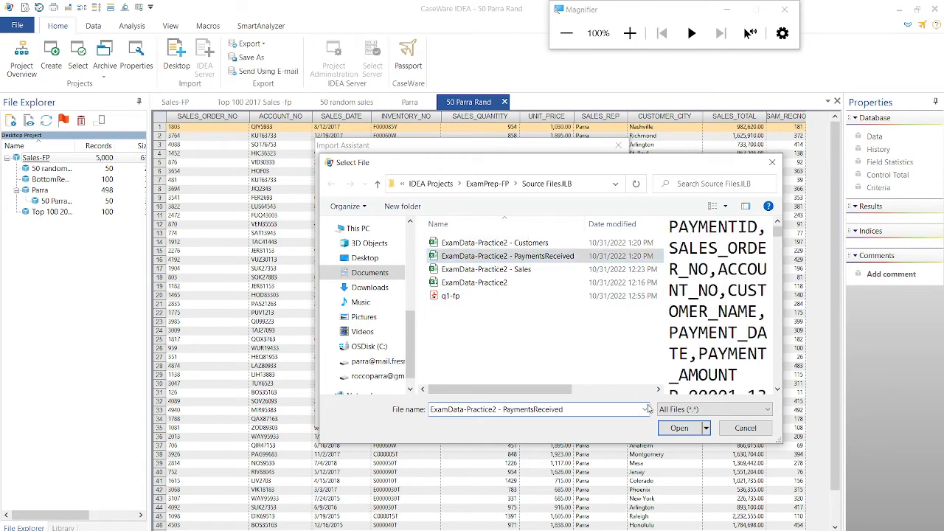
left_click(679, 429)
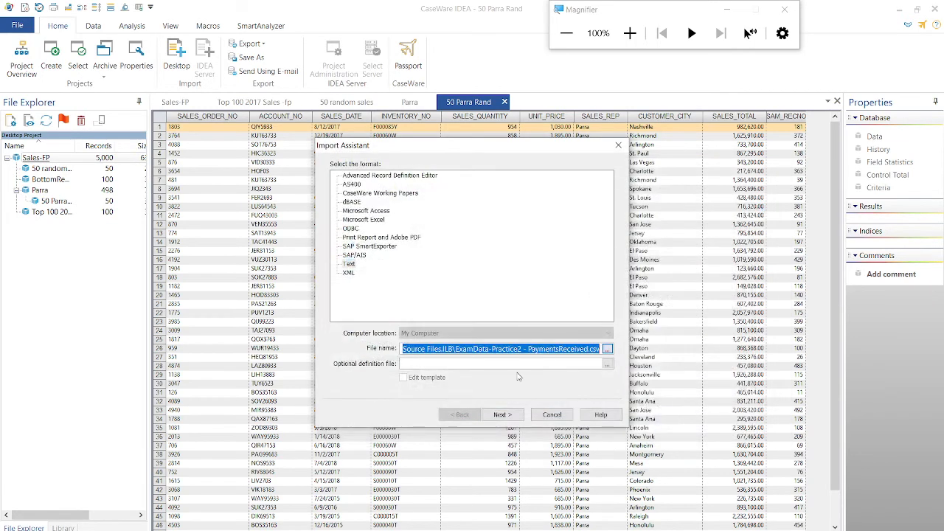
- Keep the payments file as comma-delimited, use its first visible row as field names, and proceed to the field details
left_click(503, 414)
left_click(506, 413)
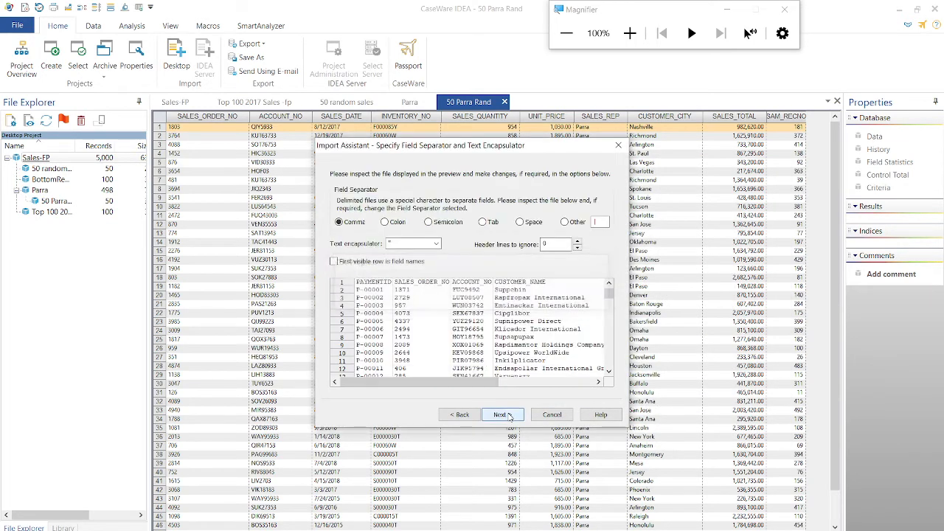
left_click(393, 264)
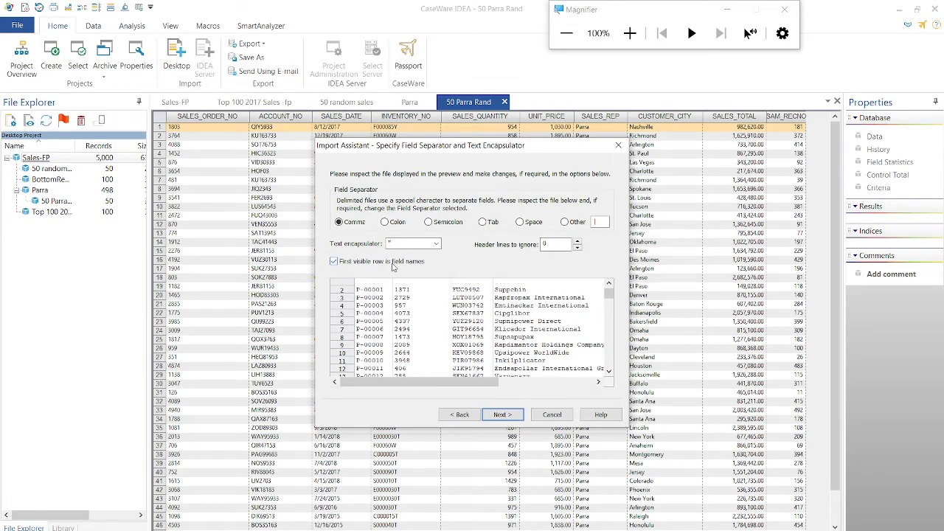
left_click(463, 415)
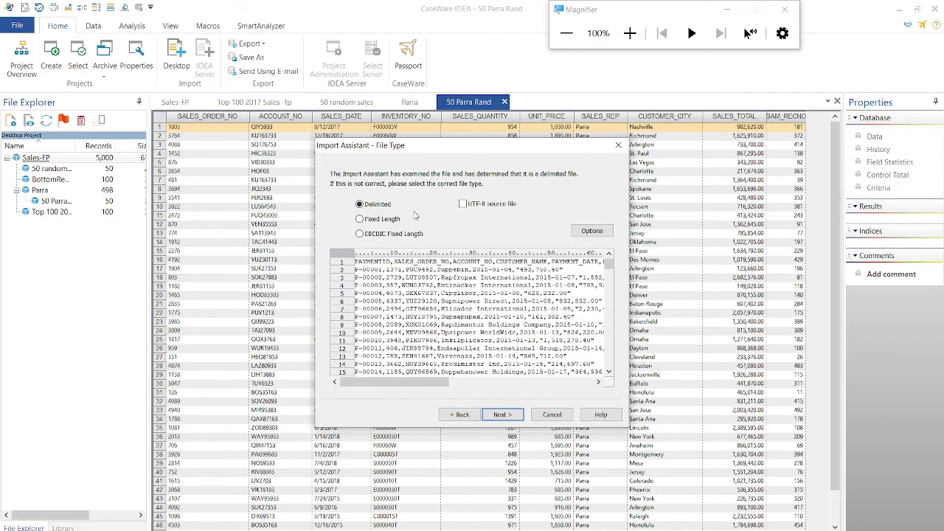
left_click(502, 414)
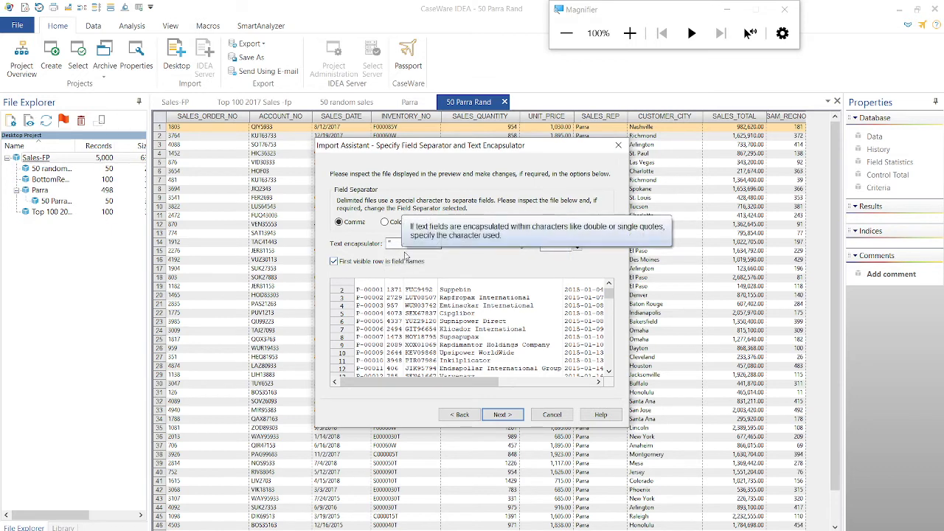
left_click(500, 415)
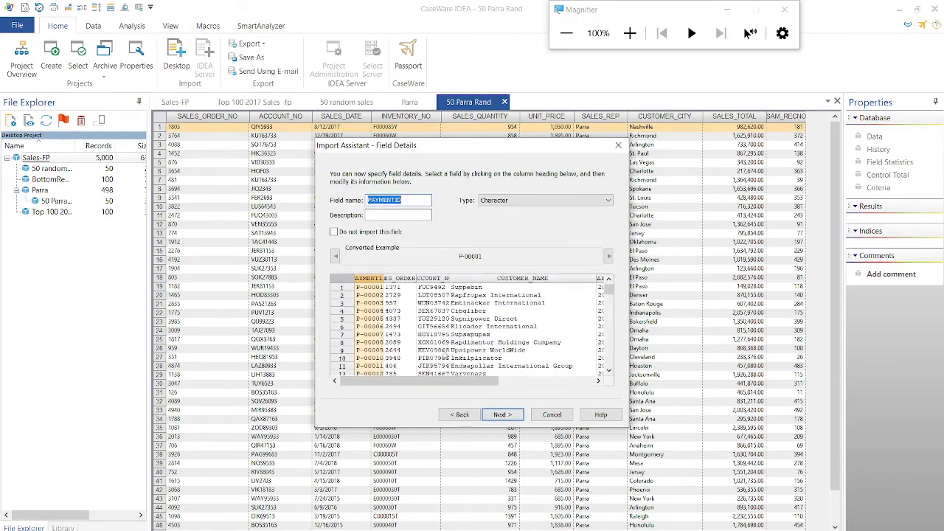
- Set the SALES_ORDER_NO field's type to Character, and check the types of the ACCOUNT_NO and CUSTOMER_NAME fields
left_click(453, 416)
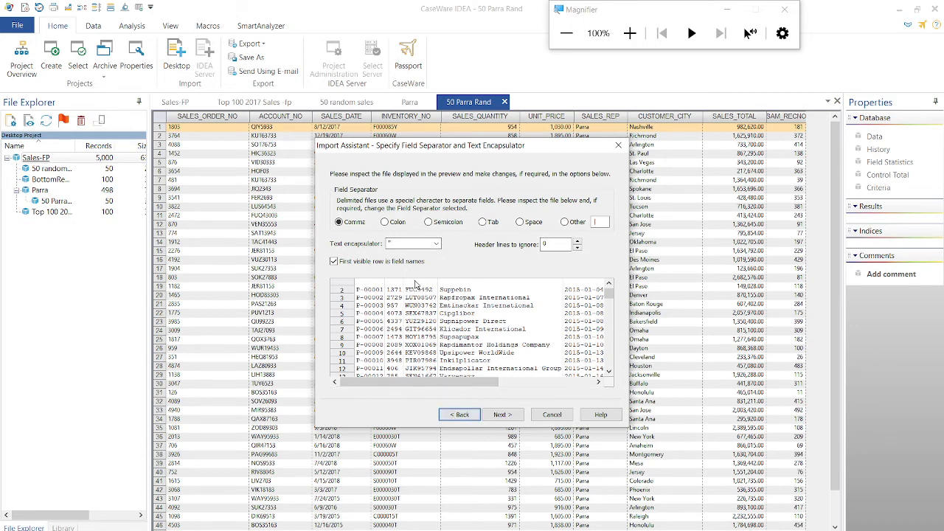
left_click(502, 415)
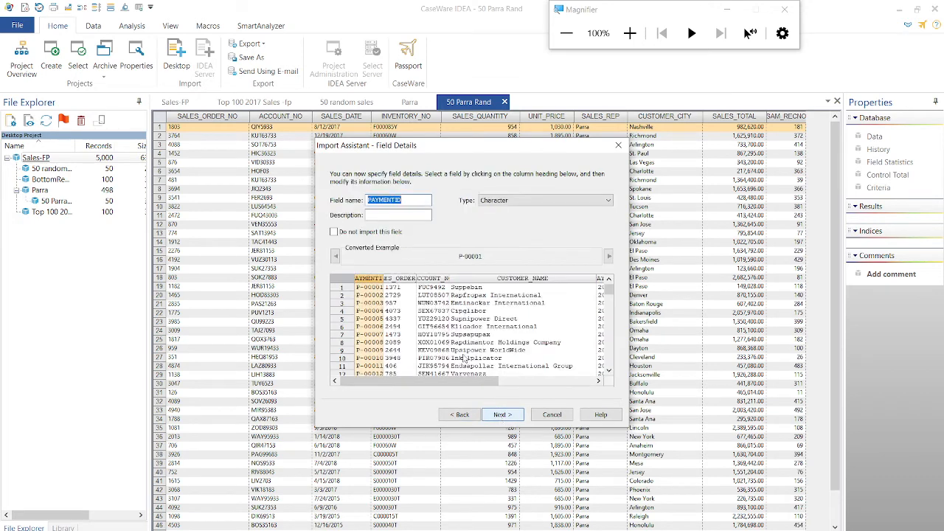
left_click(410, 308)
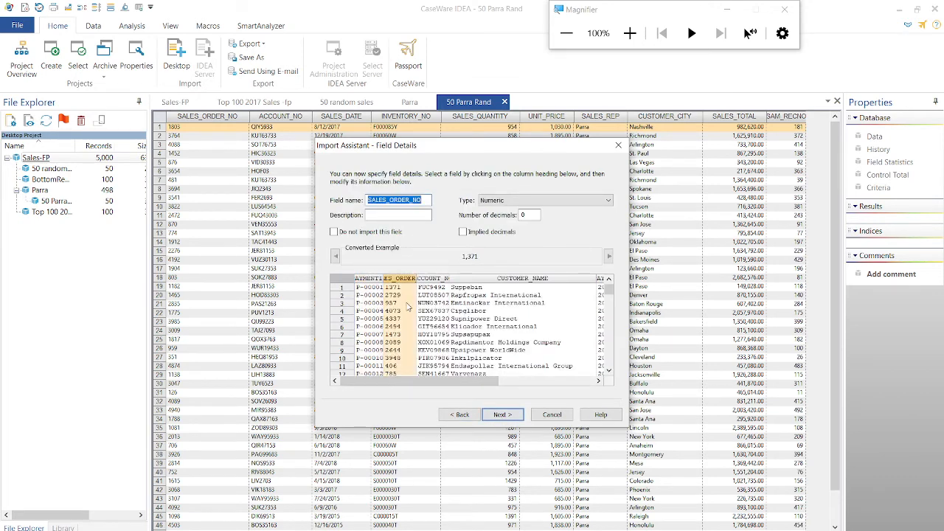
left_click(533, 200)
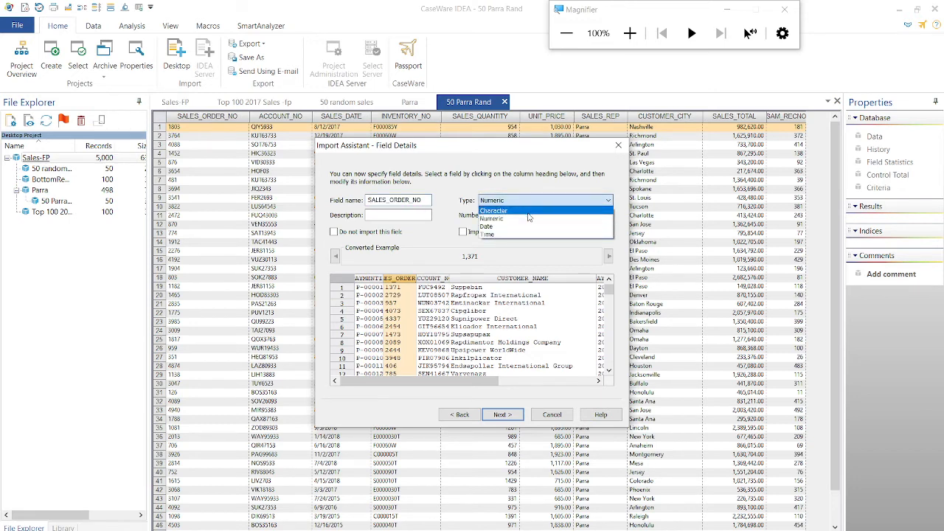
left_click(528, 215)
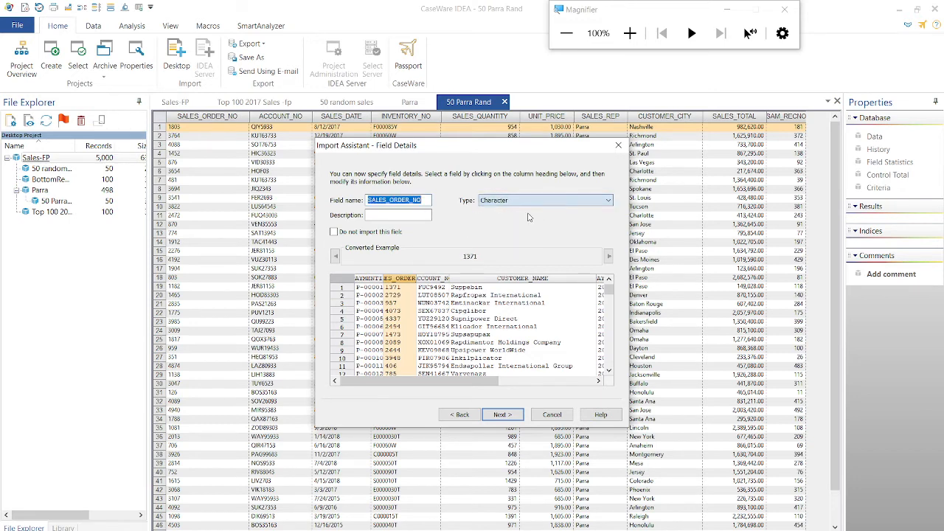
left_click(441, 304)
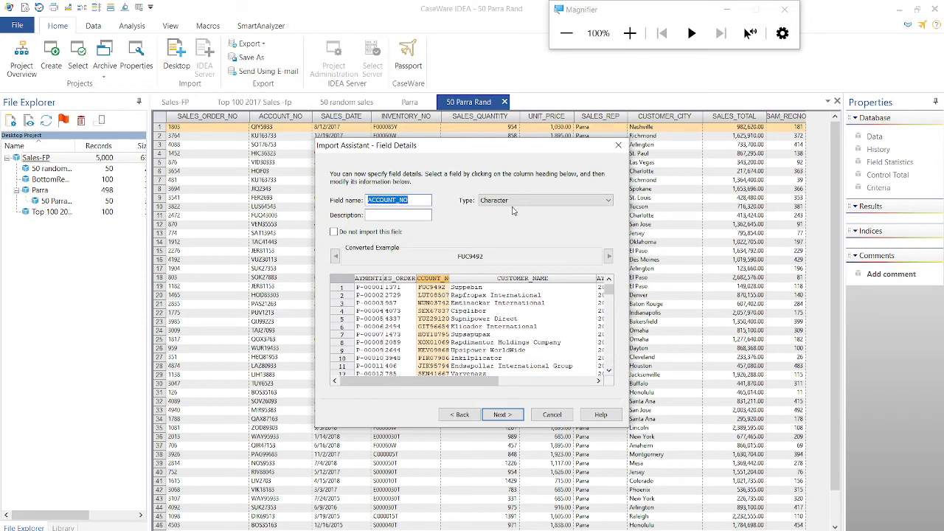
left_click_drag(449, 278, 454, 279)
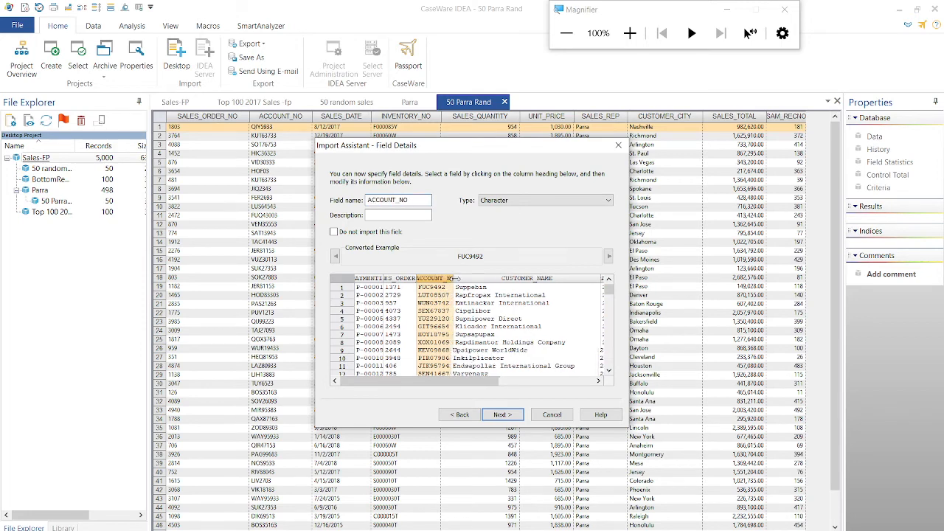
left_click(480, 306)
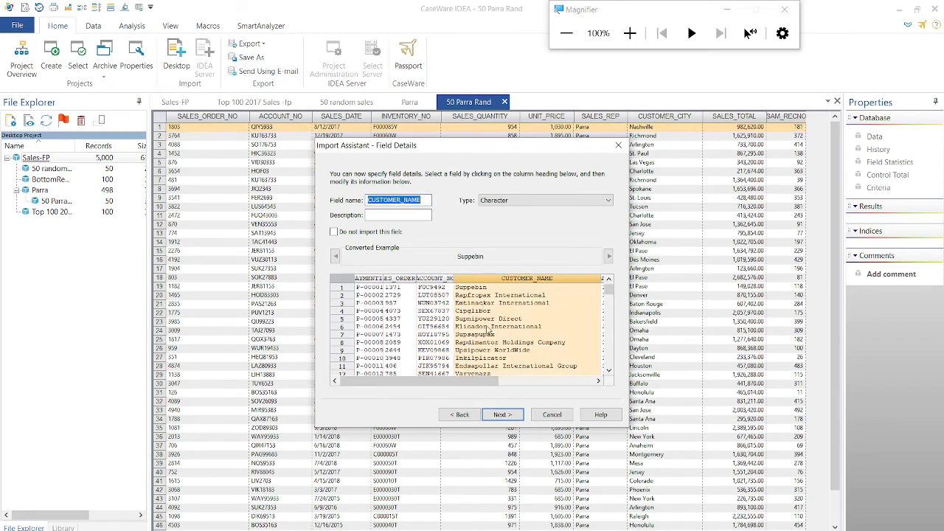
- Set the PAYMENT_DATE field's type to Date with the date mask YYYY-MM-DD
left_click_drag(472, 381, 567, 393)
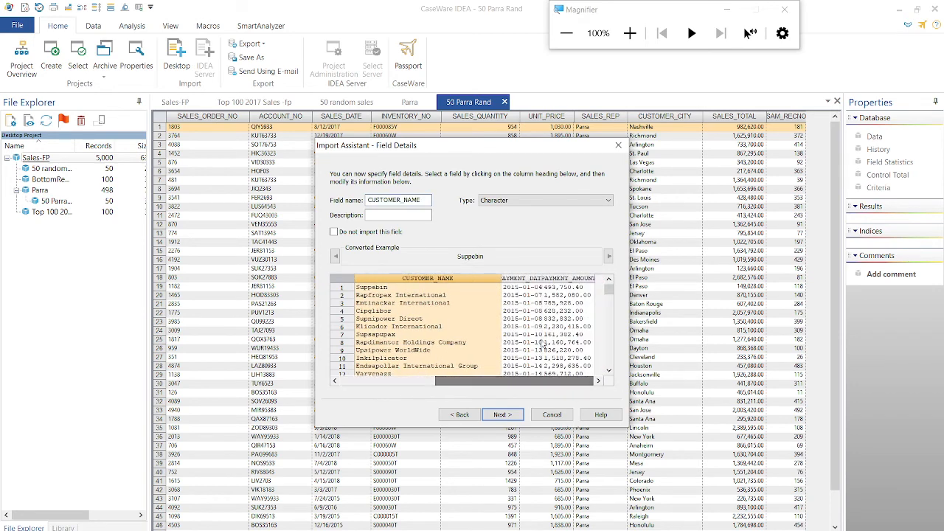
left_click(526, 317)
left_click(536, 206)
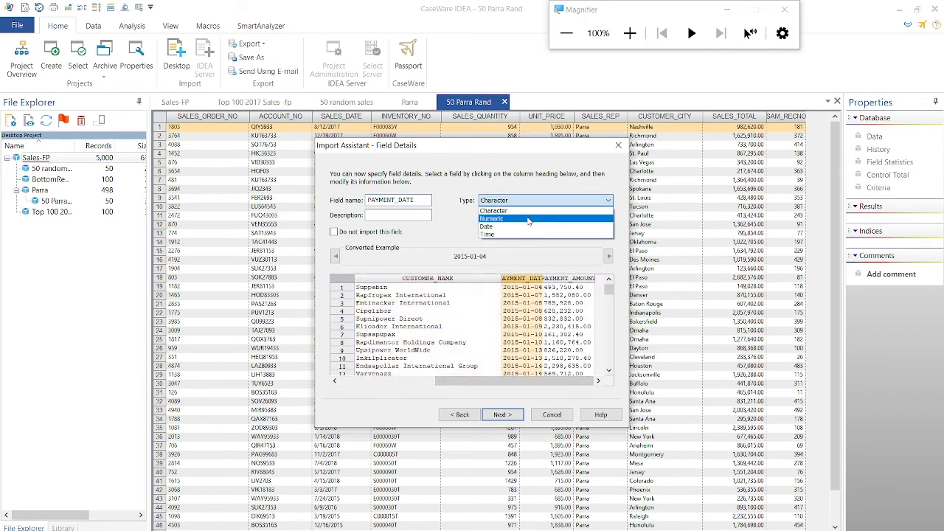
left_click(525, 220)
left_click(575, 214)
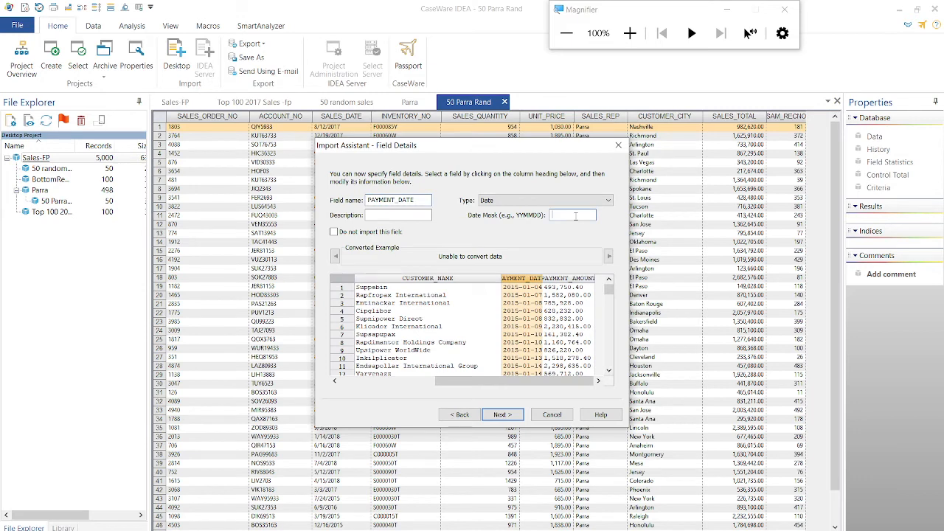
type("YYYY MM-DD")
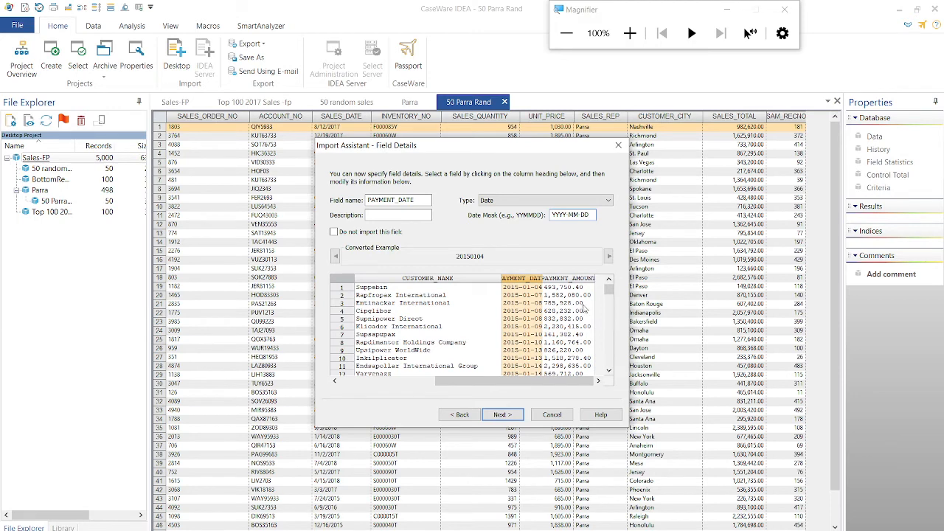
- Set the PAYMENT_AMOUNT field's type to Numeric with 2 decimals
left_click(573, 280)
left_click(541, 200)
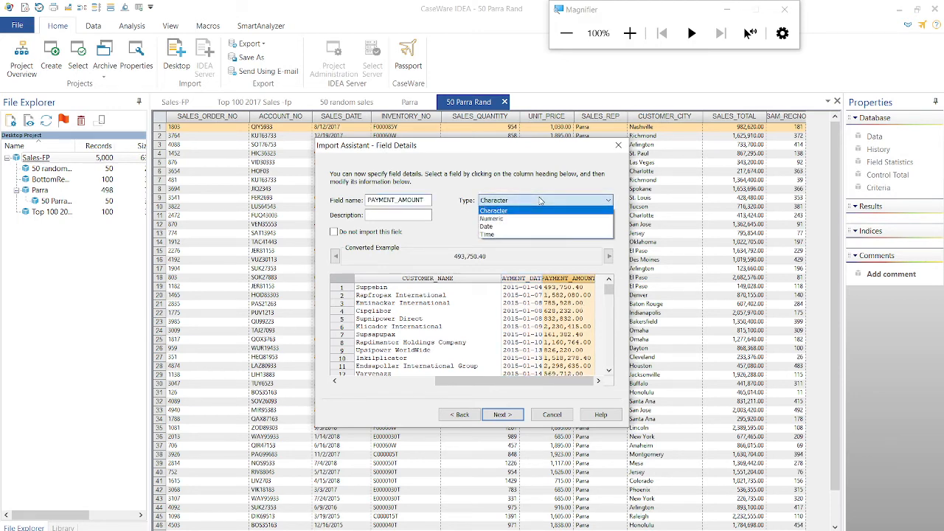
left_click(536, 219)
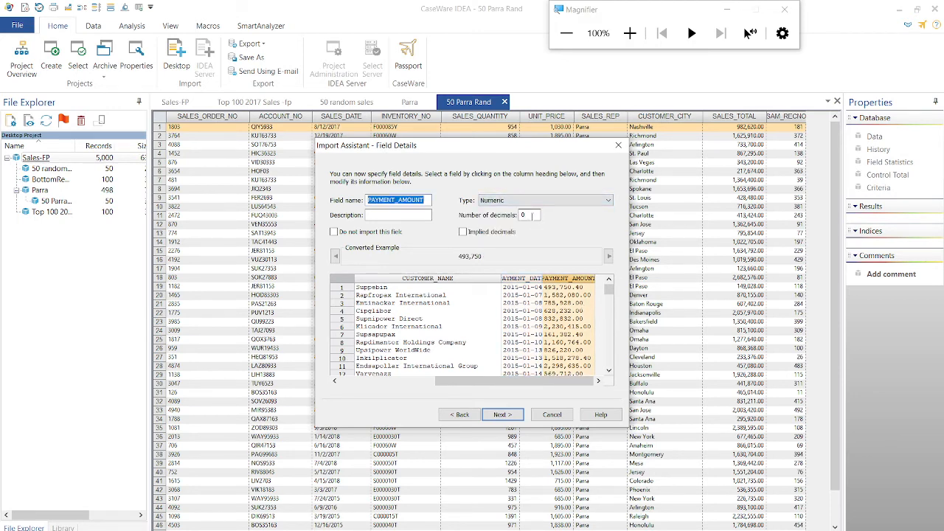
double_click(526, 214)
type("2")
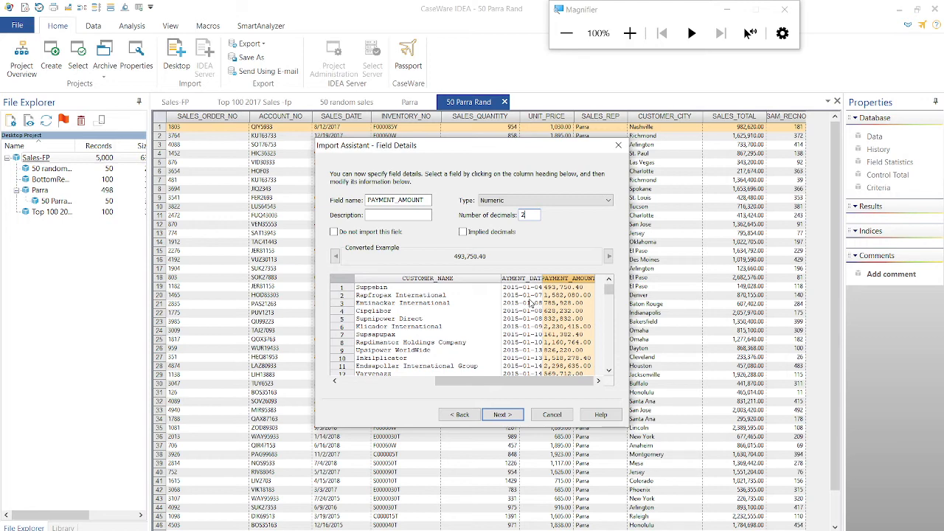
- Finish the payments import without import criteria, generating field statistics and keeping the database name ExamData-Practice2 - PaymentsReceived
left_click(508, 415)
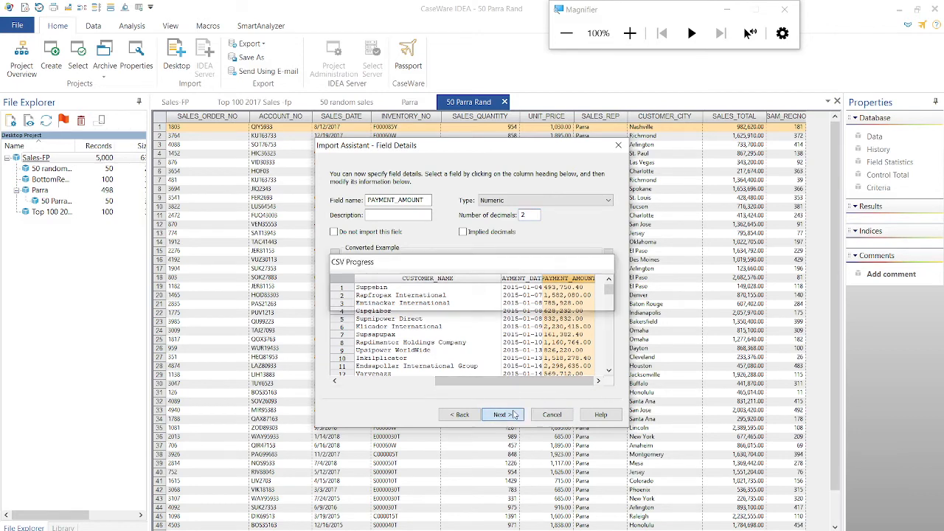
left_click(513, 415)
left_click(514, 415)
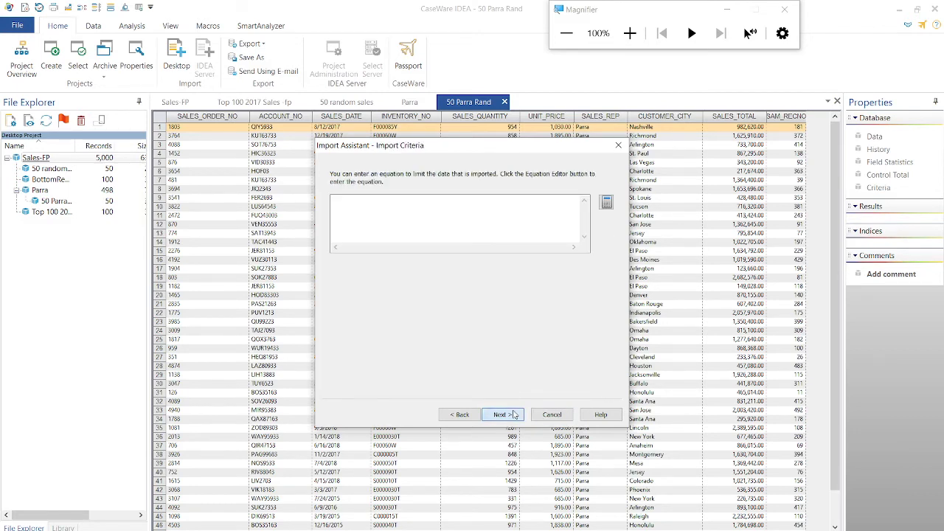
left_click(388, 286)
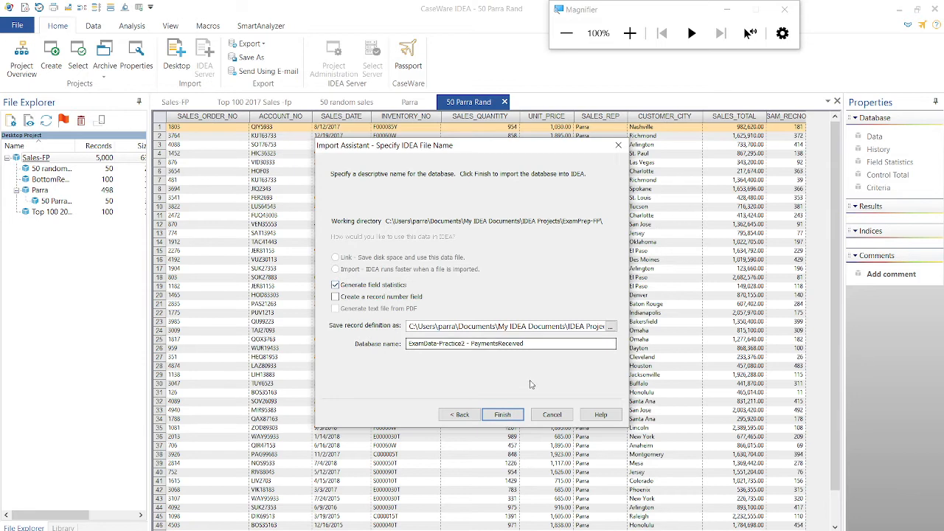
left_click(502, 415)
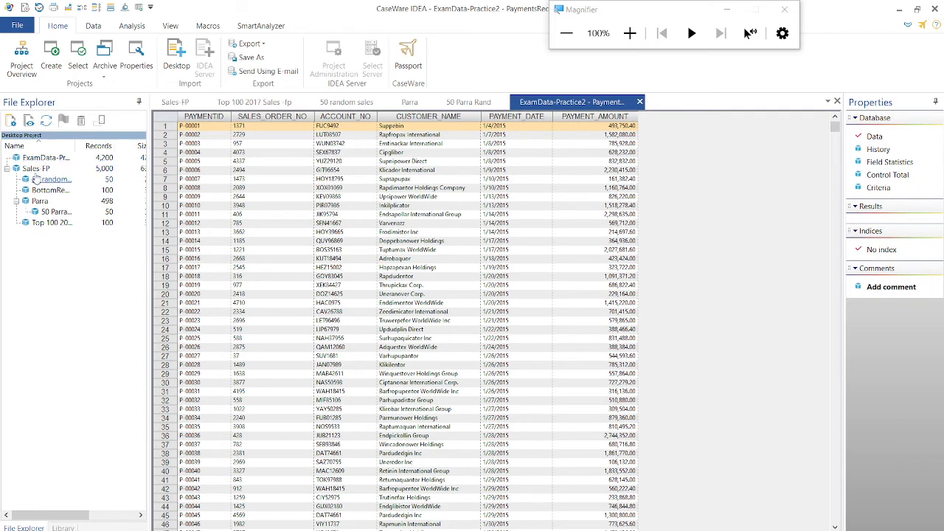
left_click(35, 159)
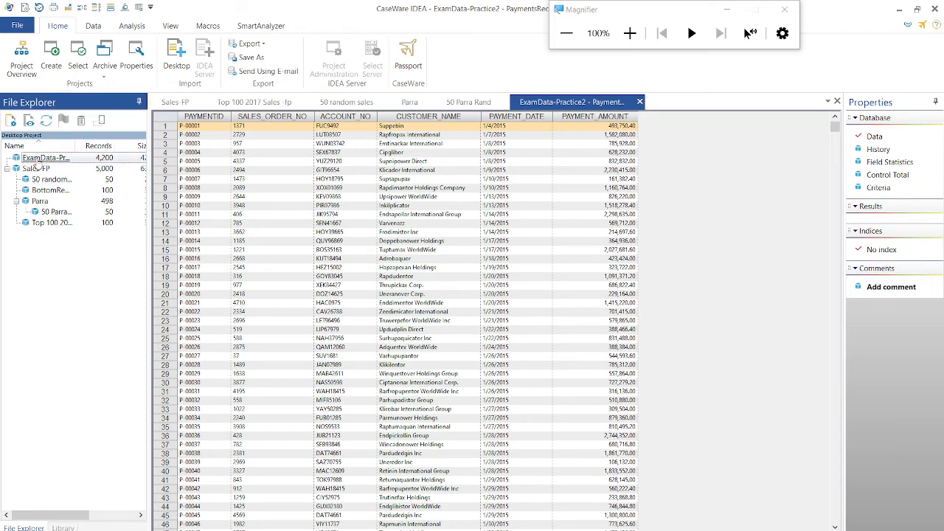
right_click(35, 159)
left_click(55, 179)
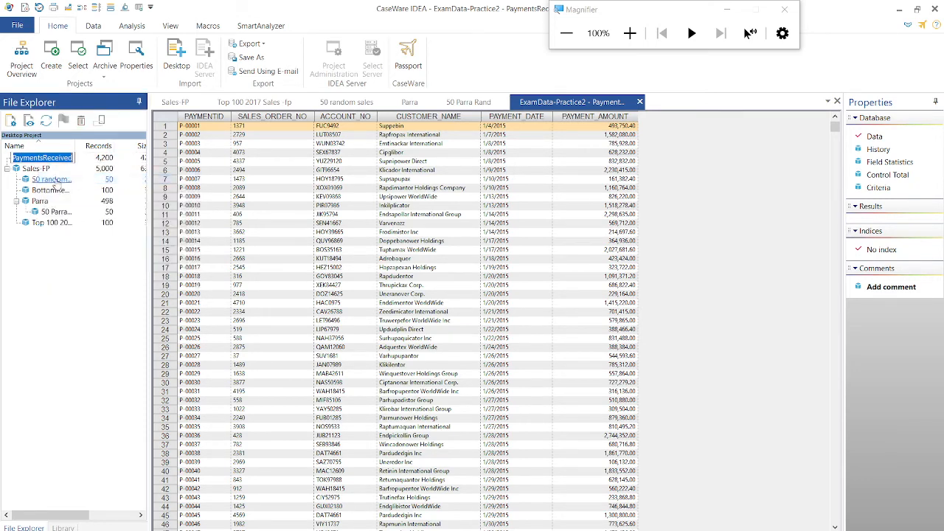
- Close the imported payments database and rename it PaymentsReceived
left_click(639, 102)
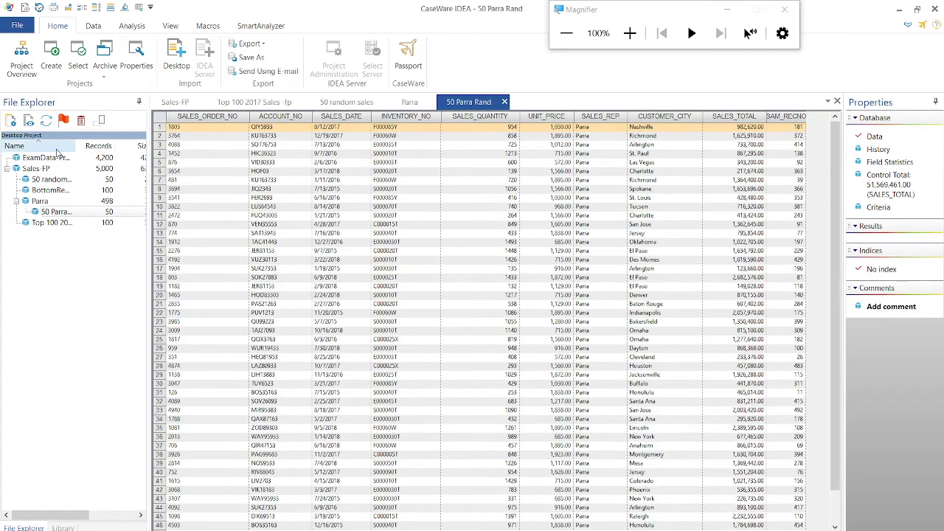
right_click(53, 158)
left_click(84, 178)
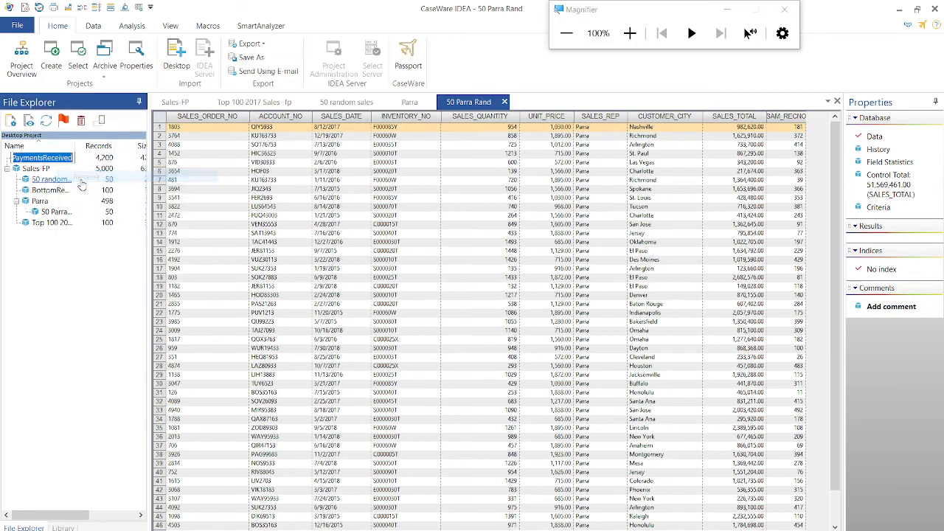
type("Payments")
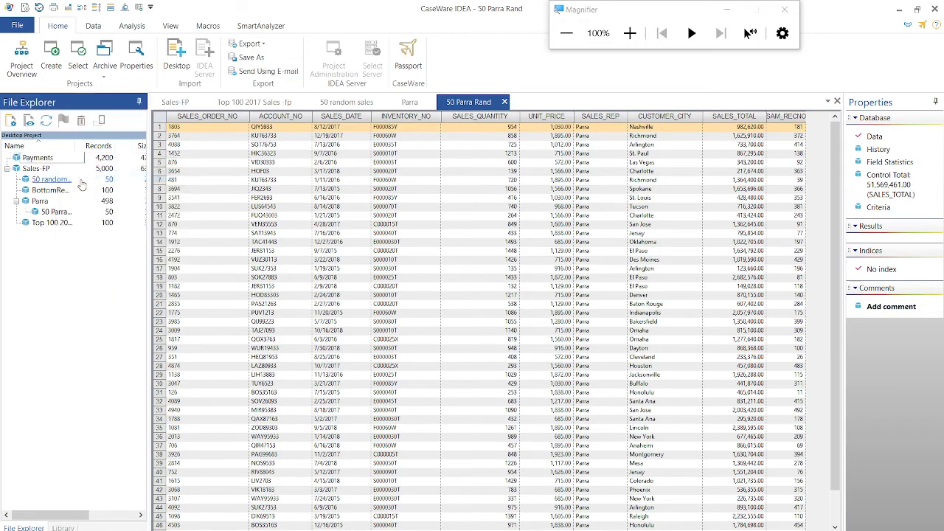
type("Received")
key("Return")
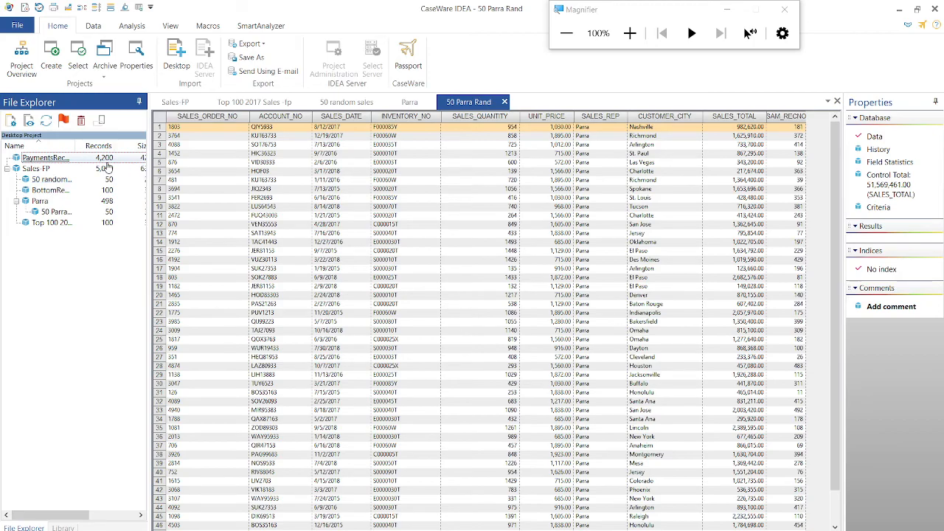
- Check the Customers sheet of ExamData-Practice2 in the browser, and view the 50 random sales database in IDEA
key("alt+Tab")
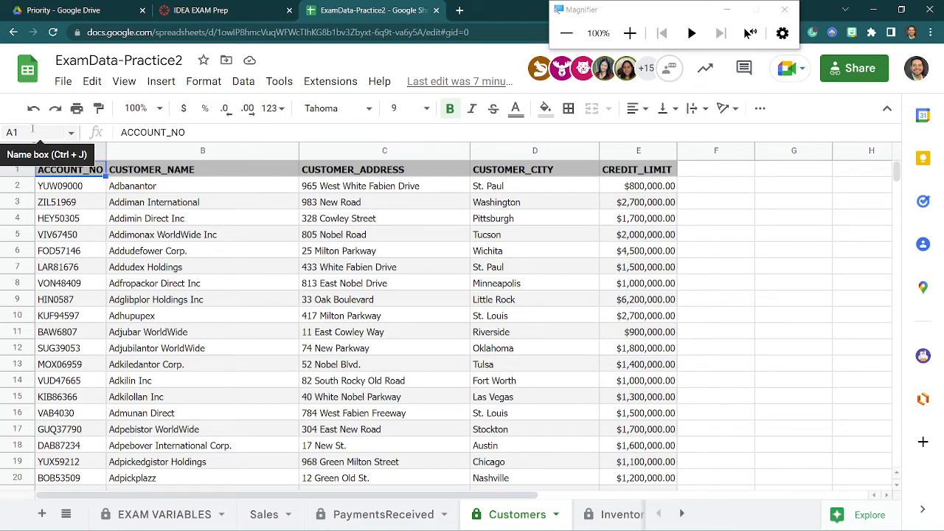
key("alt+Tab")
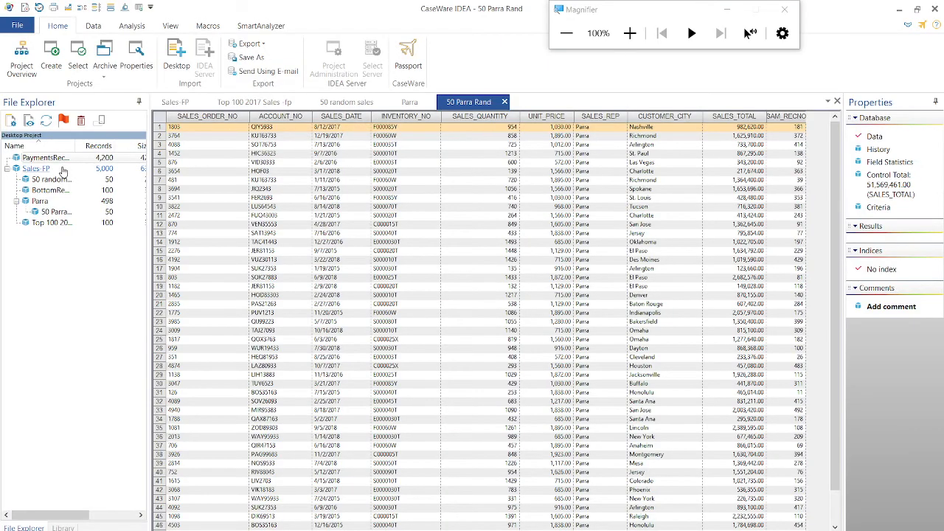
left_click(62, 182)
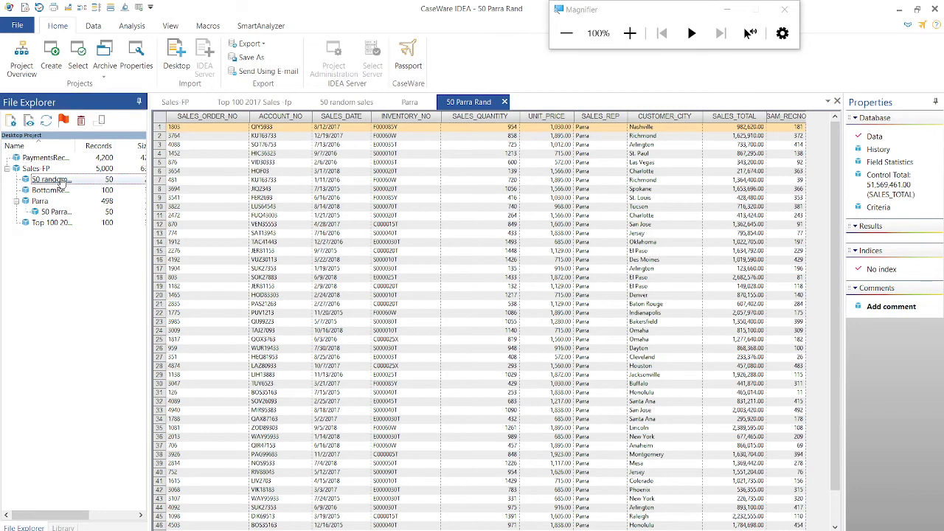
double_click(62, 181)
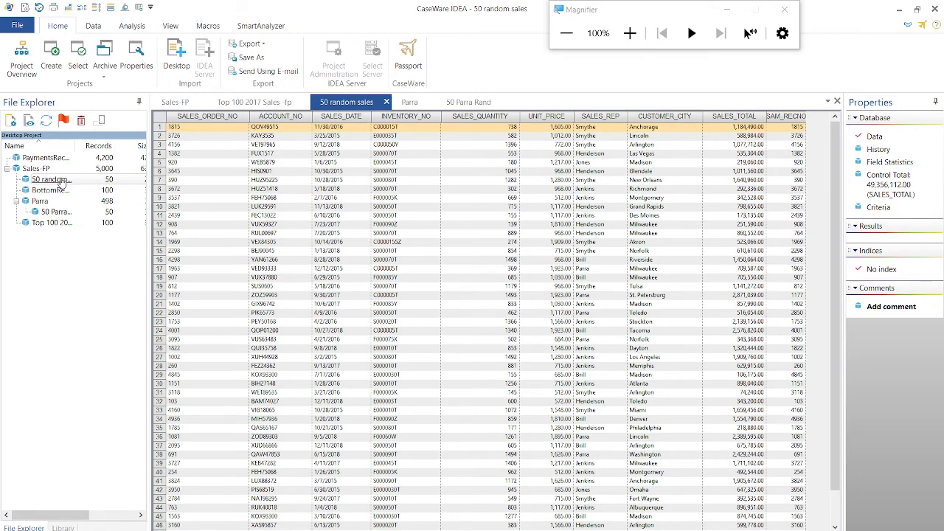
left_click(61, 181)
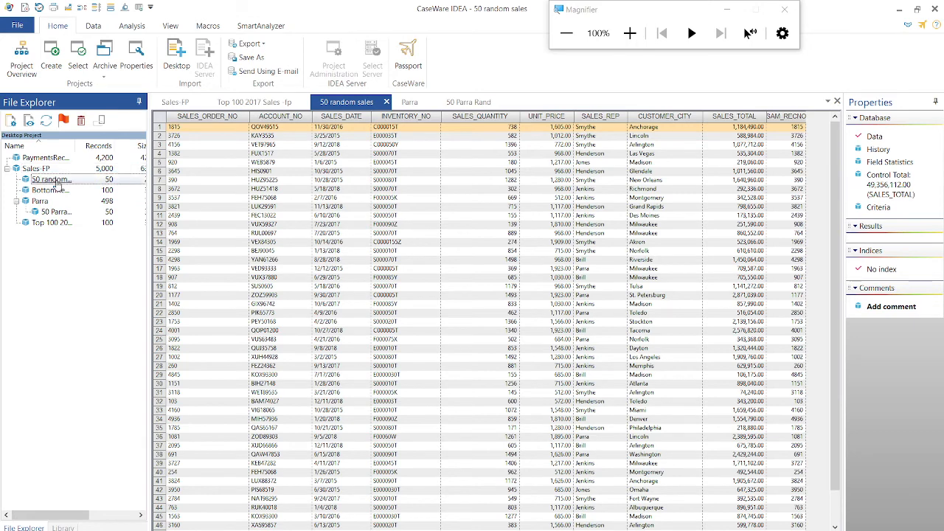
- Close all open databases and select the 50 random sales database in the project
left_click(384, 103)
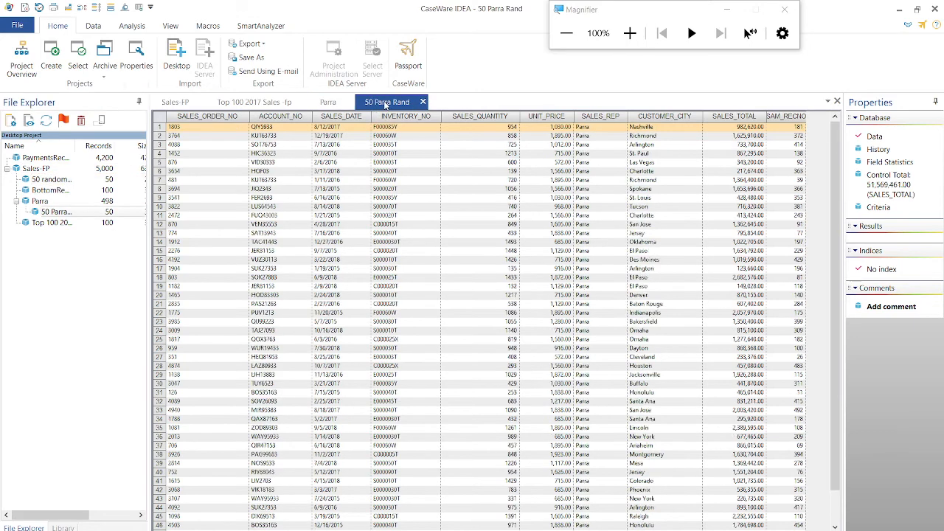
left_click(423, 102)
left_click(349, 103)
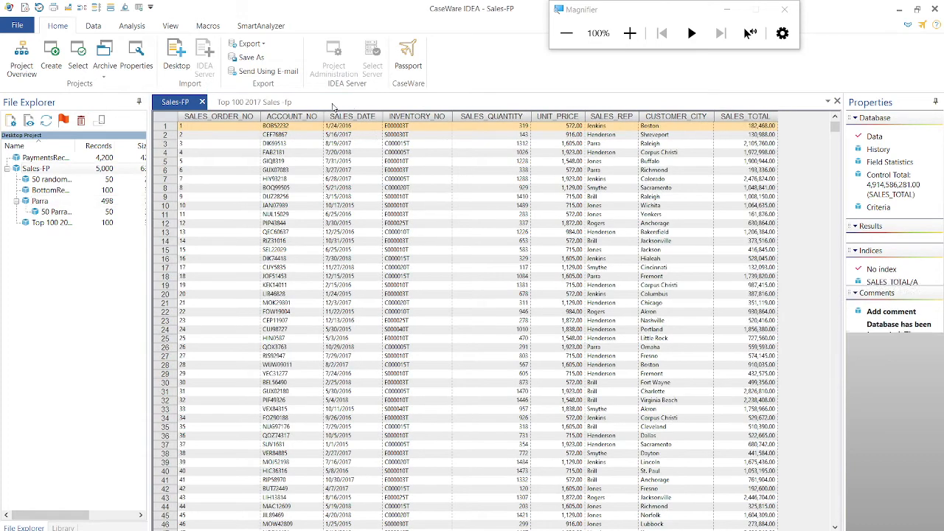
left_click(295, 104)
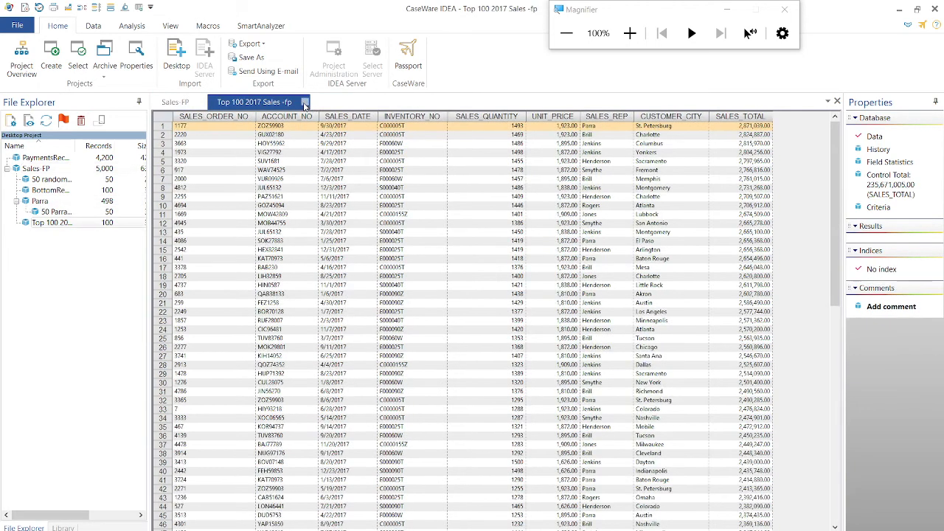
left_click(305, 105)
left_click(207, 102)
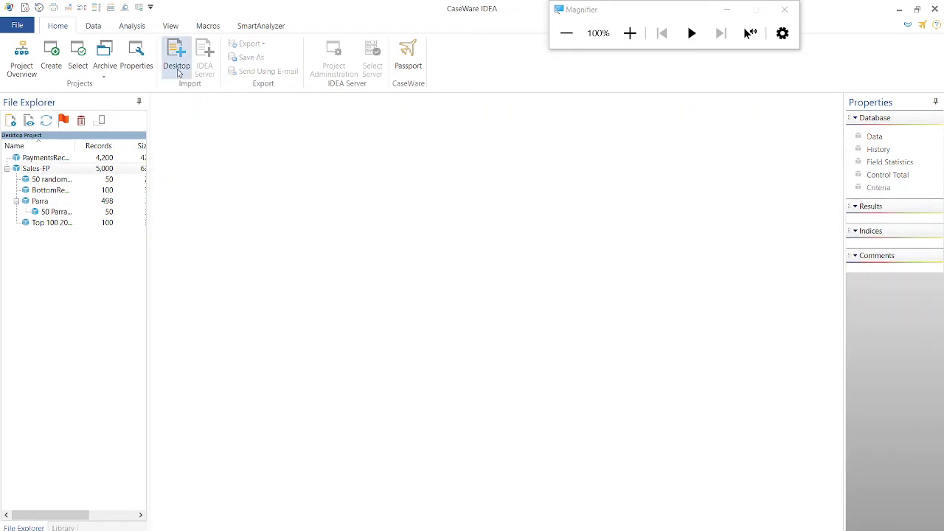
left_click(65, 183)
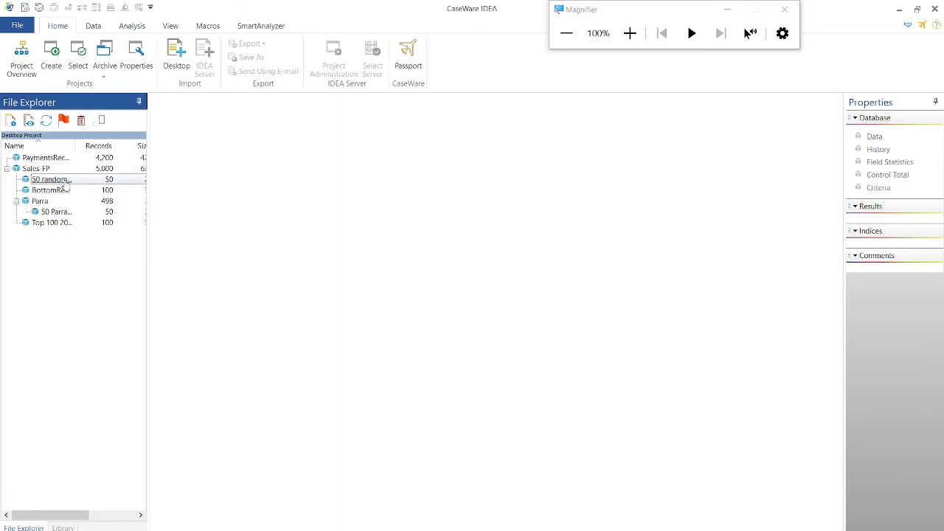
- Open the 50 random sales database
double_click(65, 183)
left_click(134, 27)
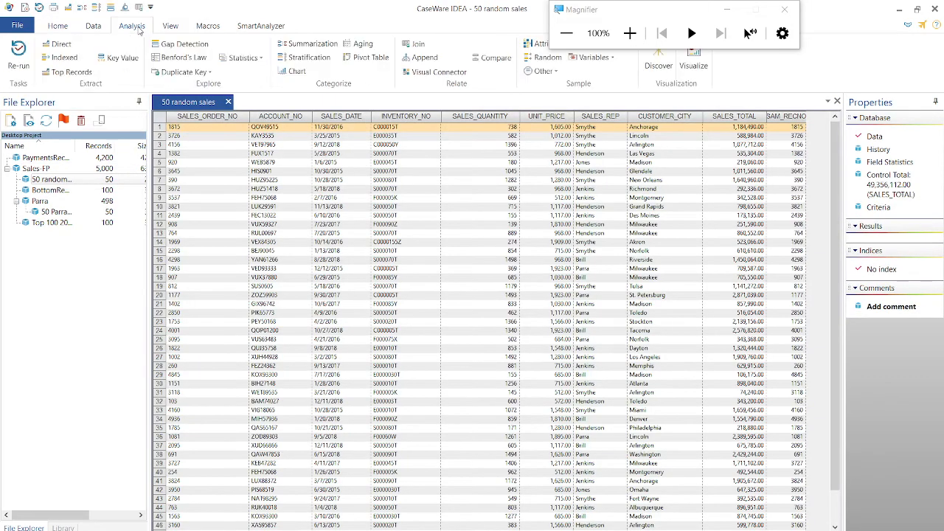
left_click(417, 47)
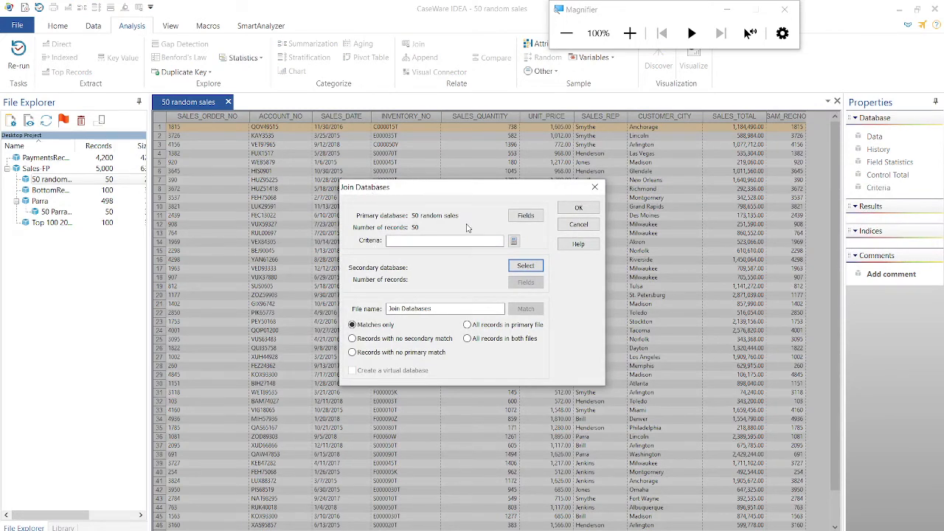
left_click(518, 262)
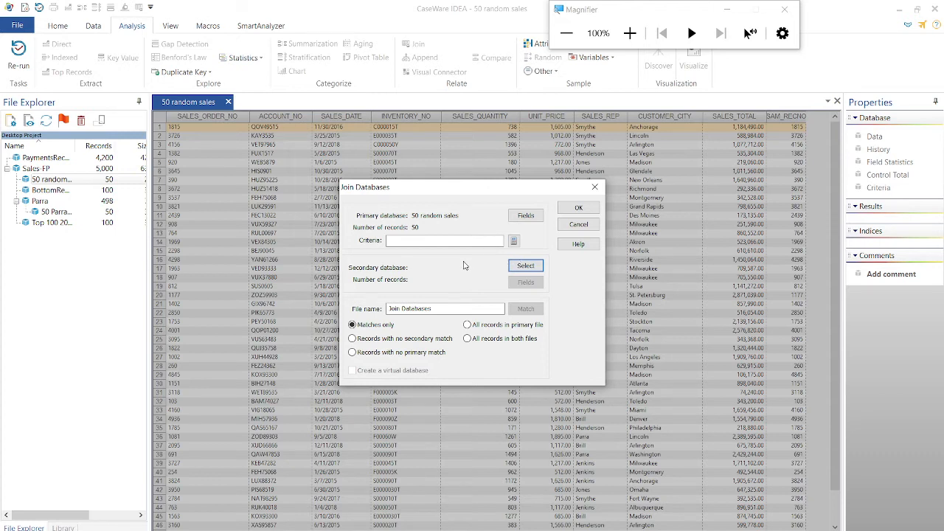
left_click(525, 266)
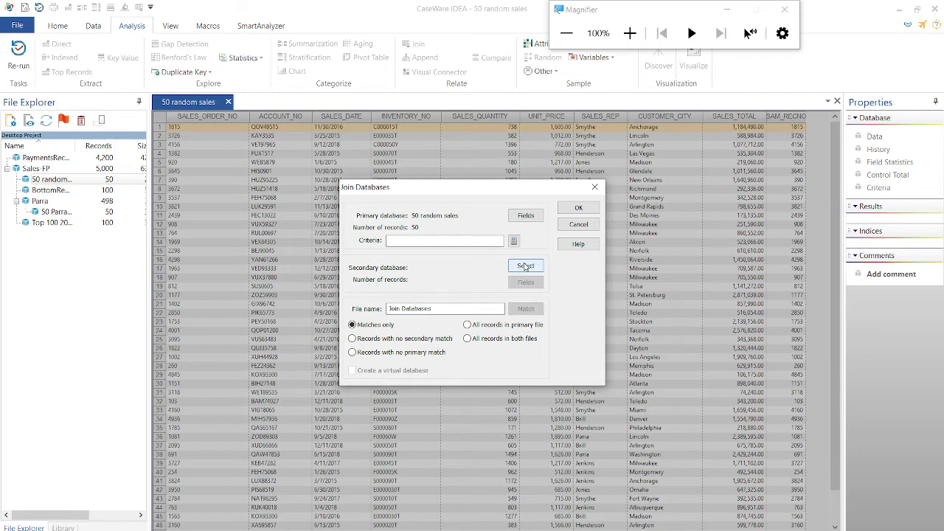
left_click(578, 224)
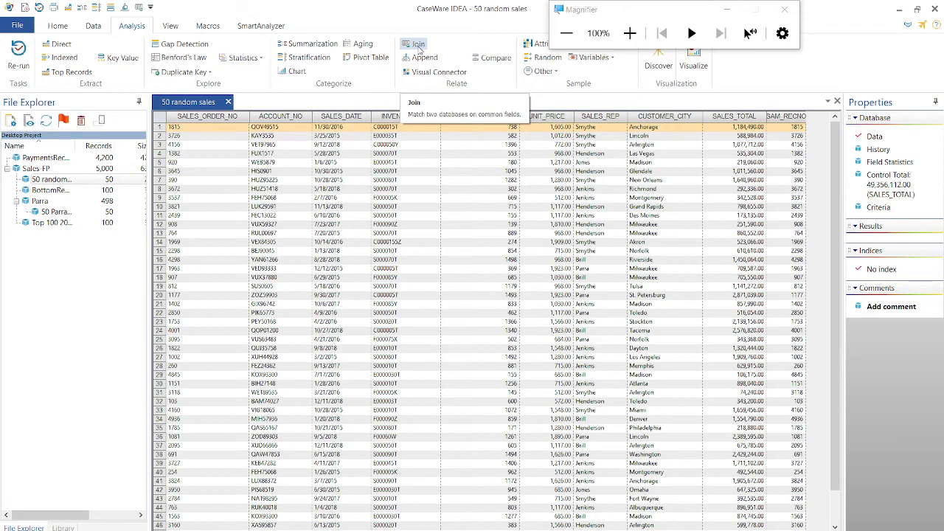
- Start joining the 50 random sales database and choose PaymentsReceived as the secondary database
left_click(417, 45)
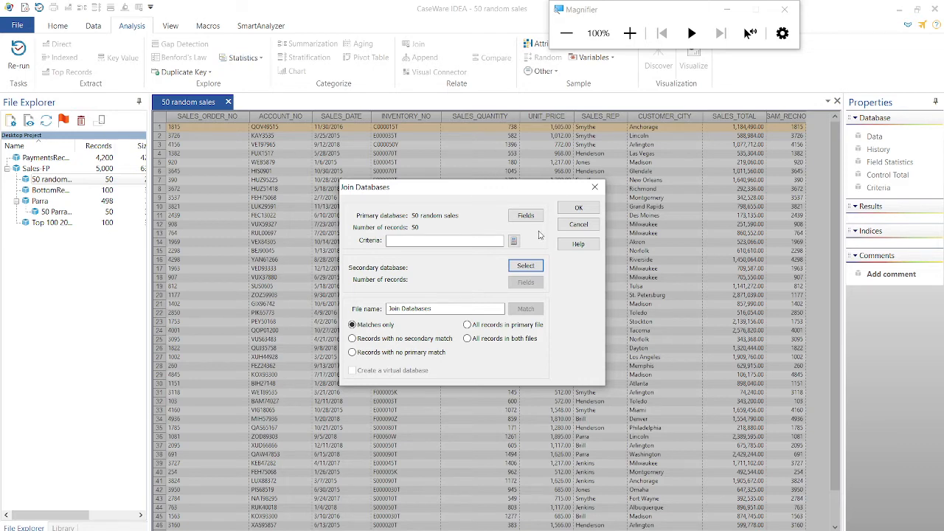
left_click(530, 266)
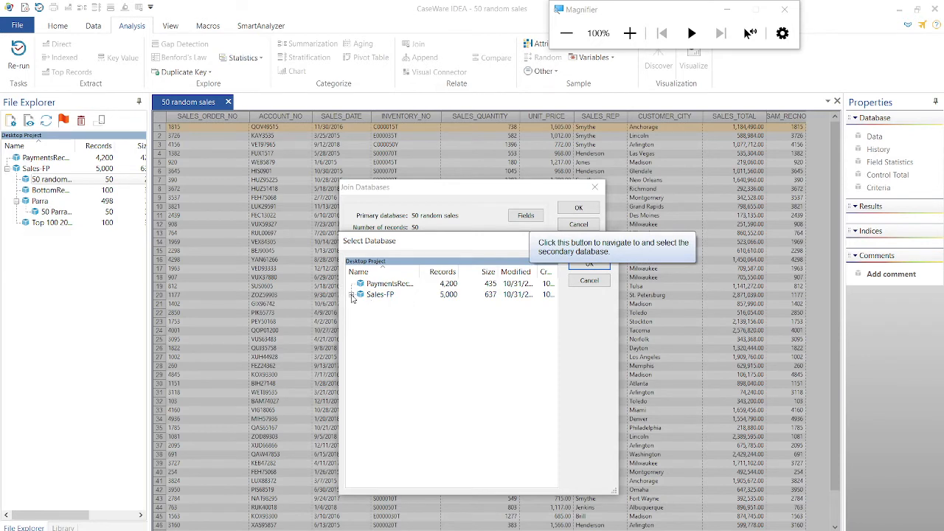
left_click(352, 295)
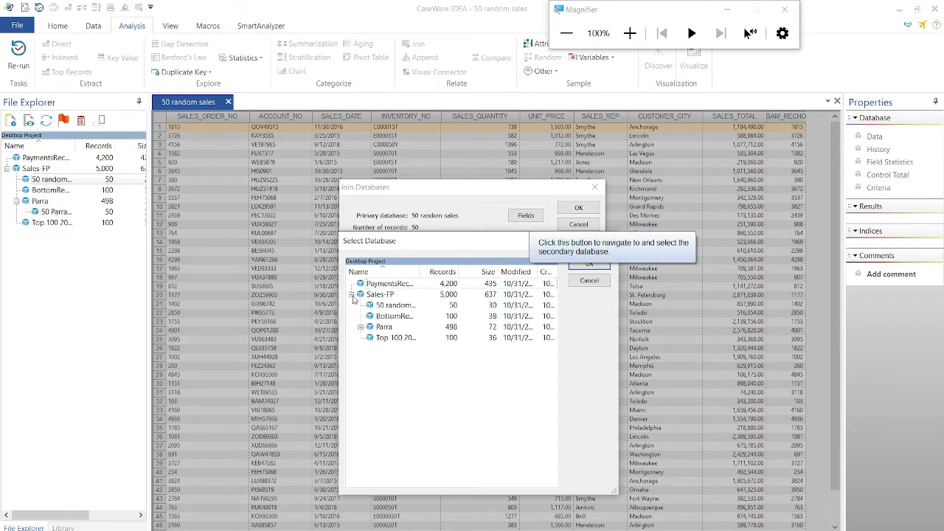
left_click(389, 287)
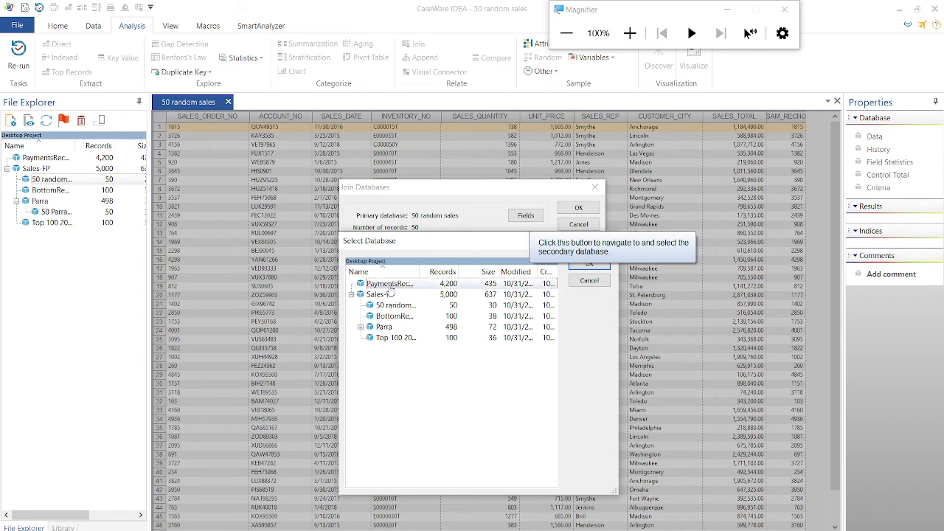
left_click(603, 267)
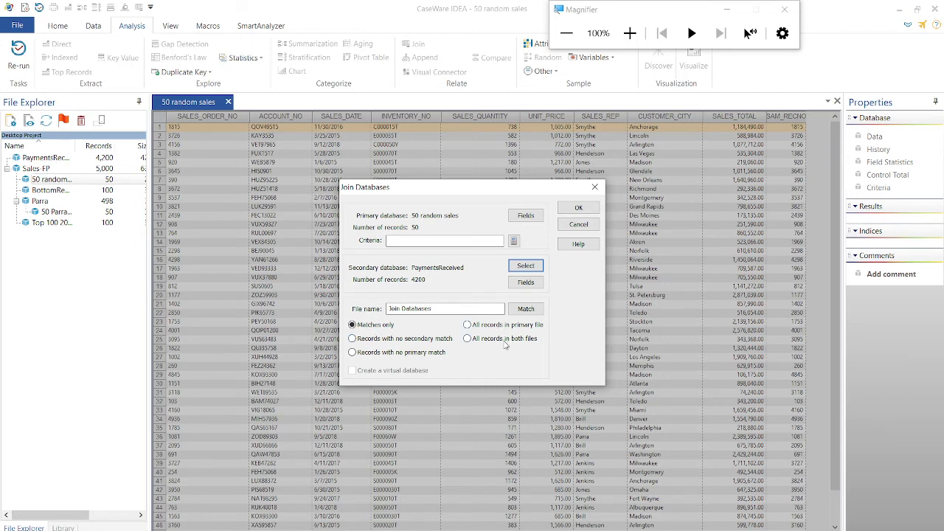
- Set the join to keep all records in the primary file and try to run it without match keys
left_click(504, 341)
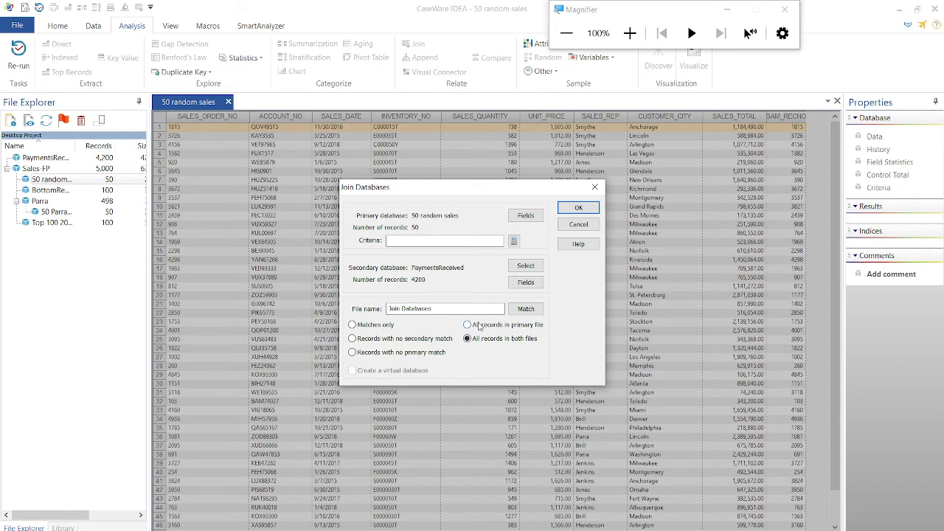
left_click(479, 326)
left_click(422, 339)
left_click(413, 354)
left_click(486, 326)
left_click(578, 209)
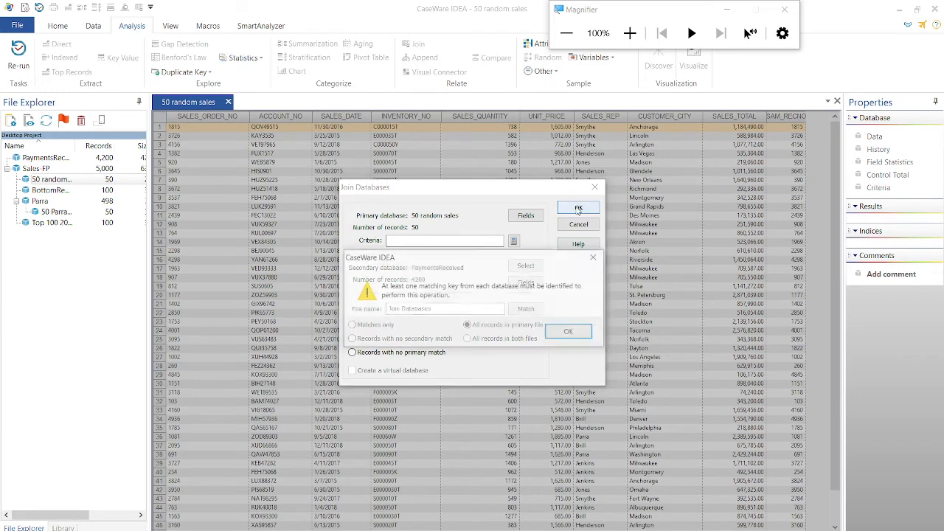
left_click(579, 332)
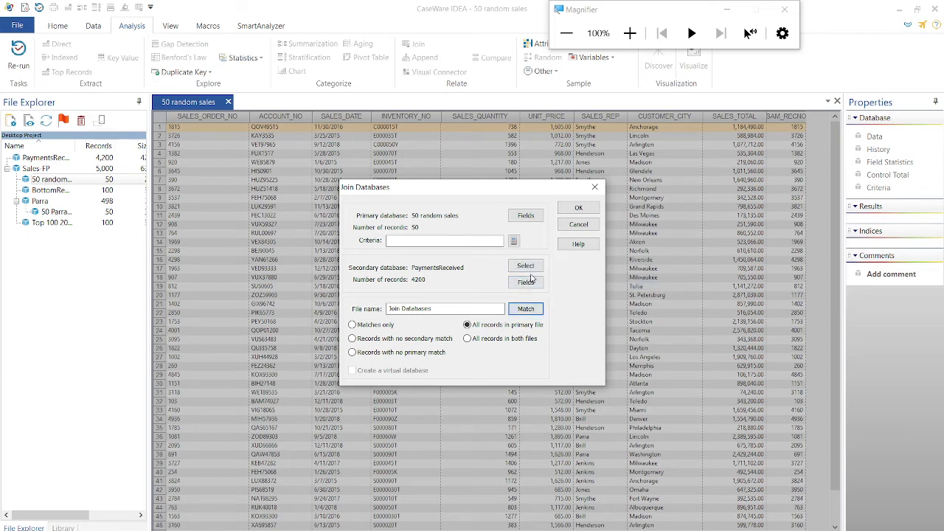
- Match the databases on SALES_ORDER_NO in both the primary and secondary database, in ascending order
left_click(526, 316)
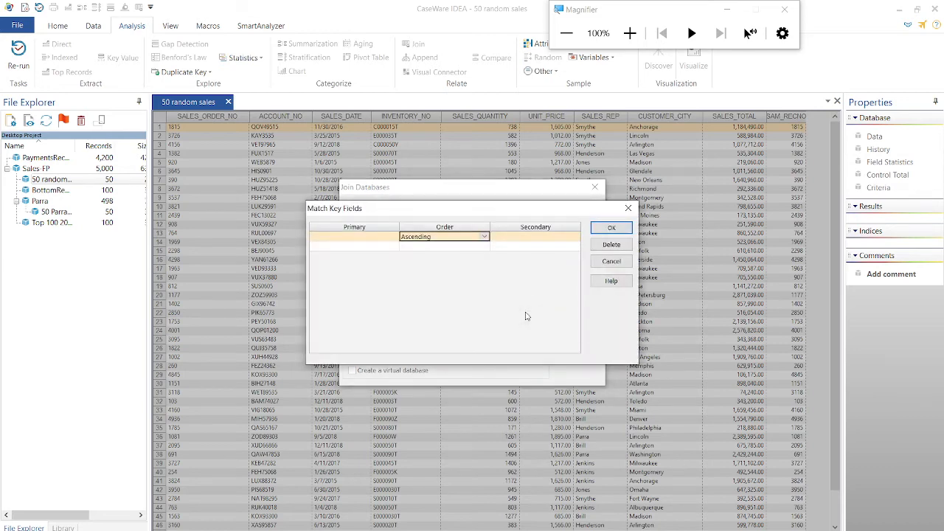
left_click(355, 236)
left_click(551, 244)
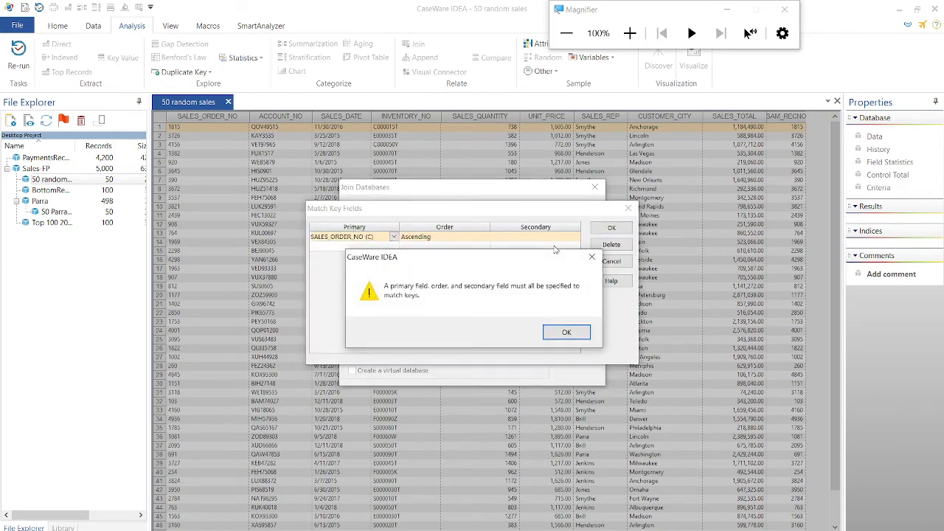
left_click(592, 257)
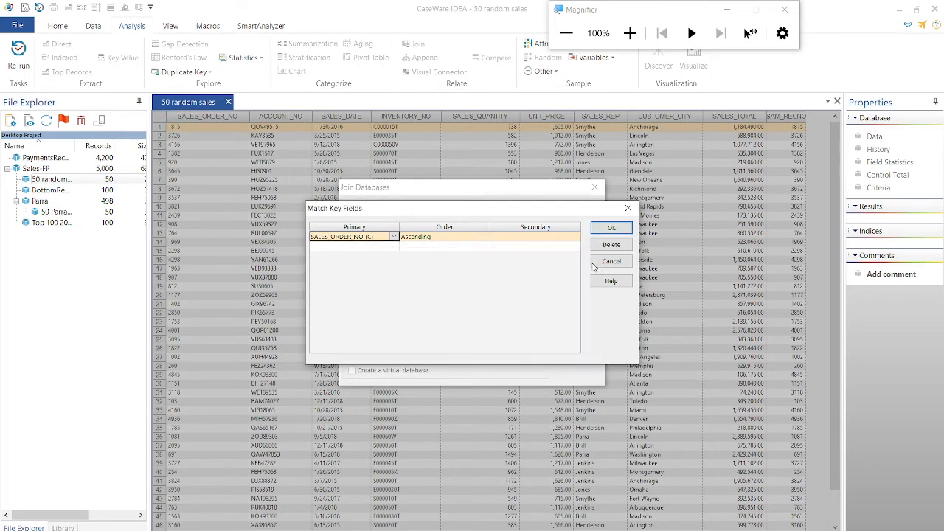
left_click(542, 237)
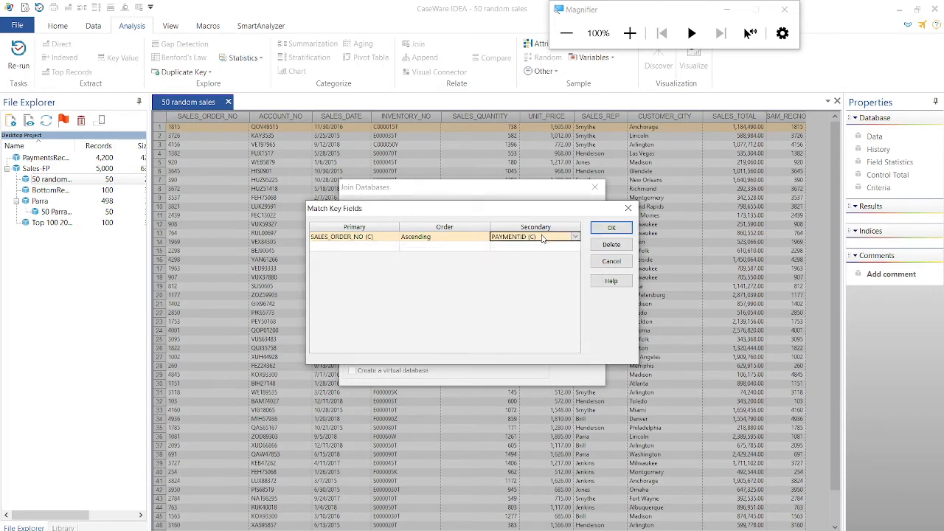
left_click(576, 237)
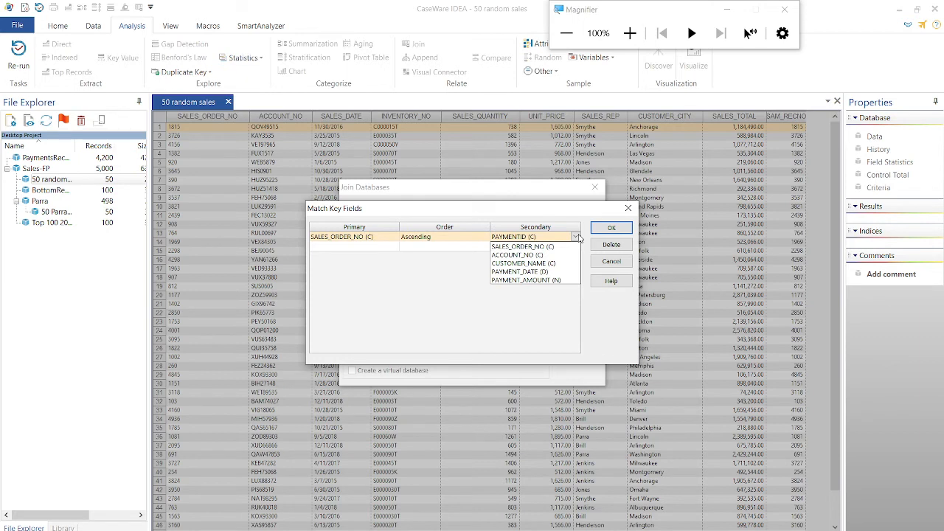
left_click(549, 246)
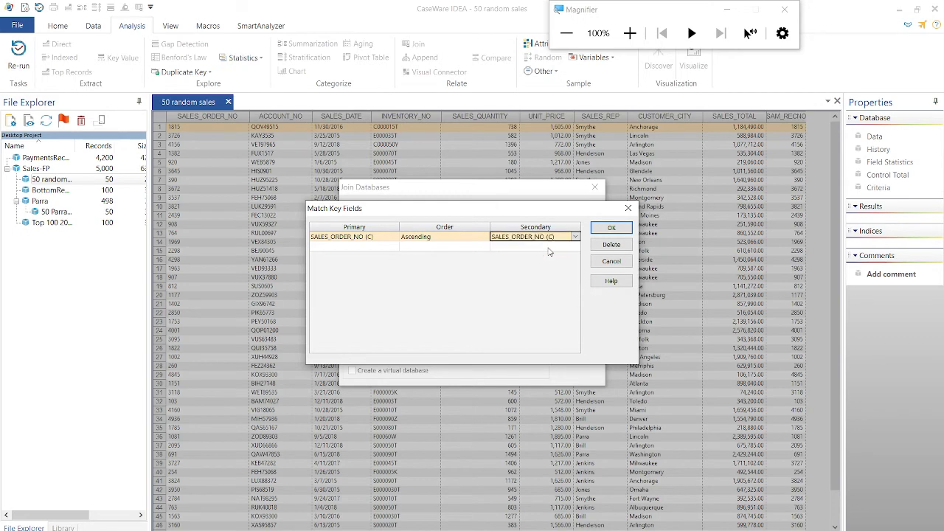
left_click(609, 228)
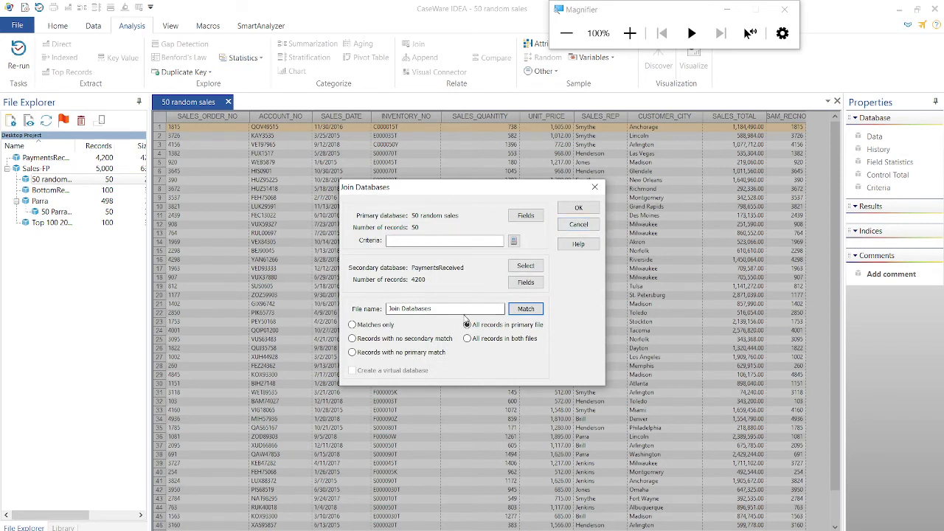
- Name the joined database 50 Random Balances and run the join
left_click_drag(443, 310, 311, 319)
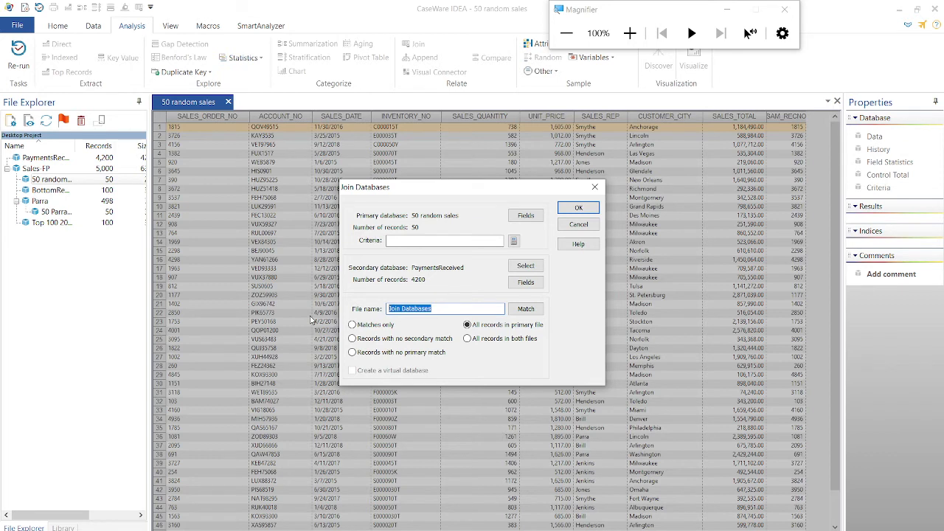
type("50 Random Paym")
key("BackSpace")
key("BackSpace")
key("BackSpace")
key("BackSpace")
type("AC")
key("BackSpace")
key("BackSpace")
type("Balances")
key("Return")
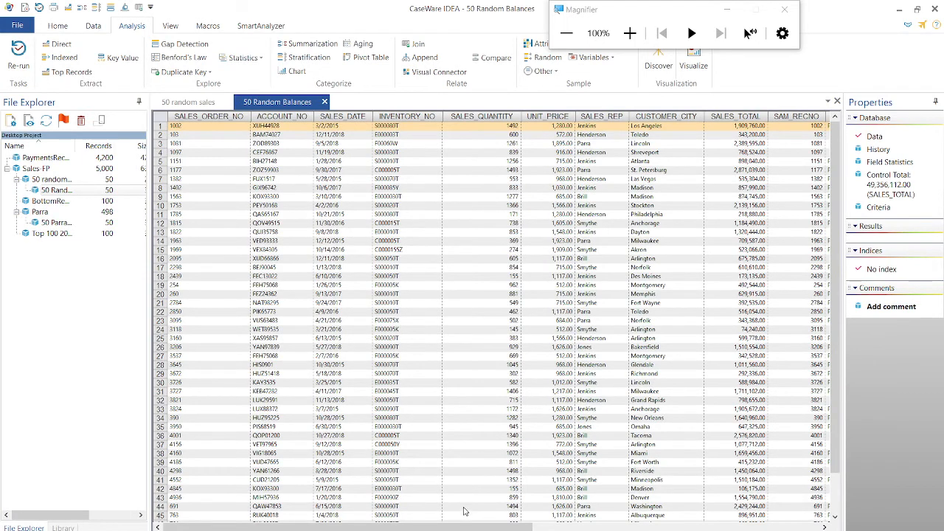
- Examine the sales totals and joined payment fields in the 50 Random Balances database
left_click_drag(470, 526, 760, 514)
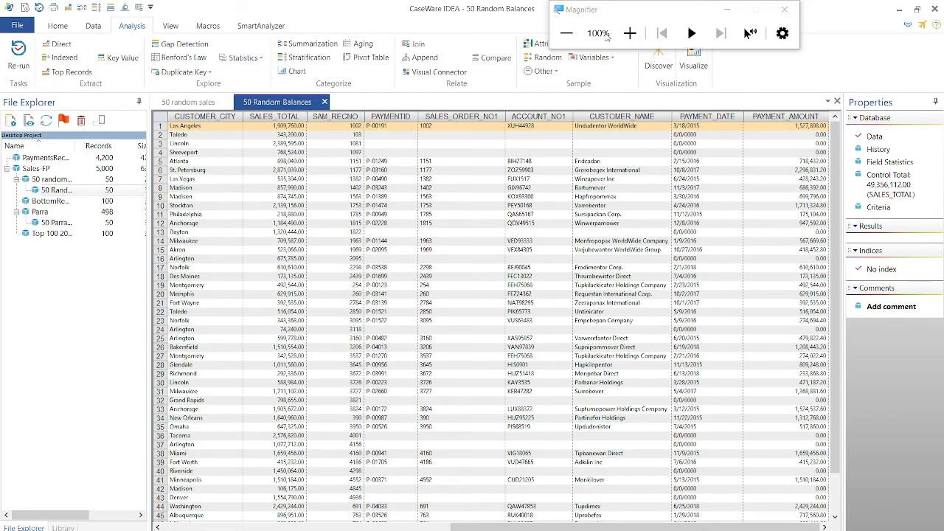
left_click(566, 34)
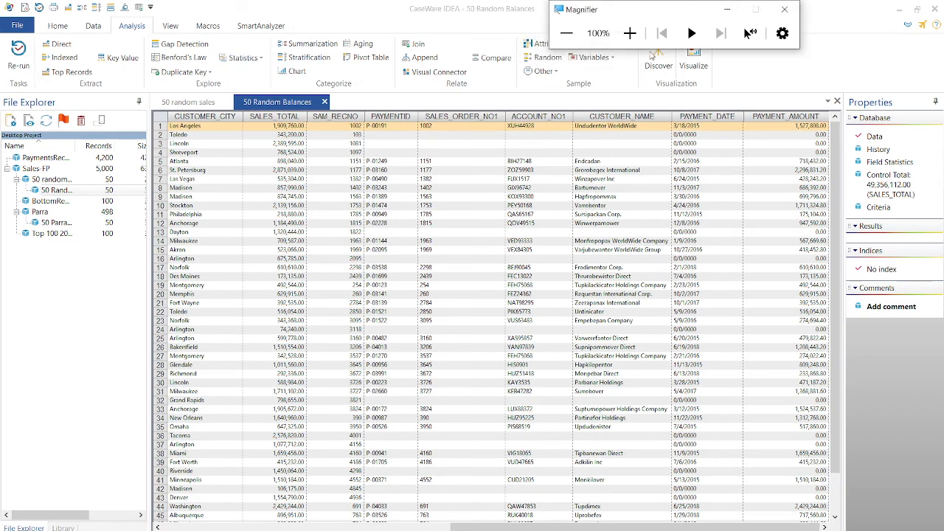
key("super+plus")
- Check the sales order and payment ID fields in the PaymentsReceived database, and return to 50 Random Balances
double_click(46, 157)
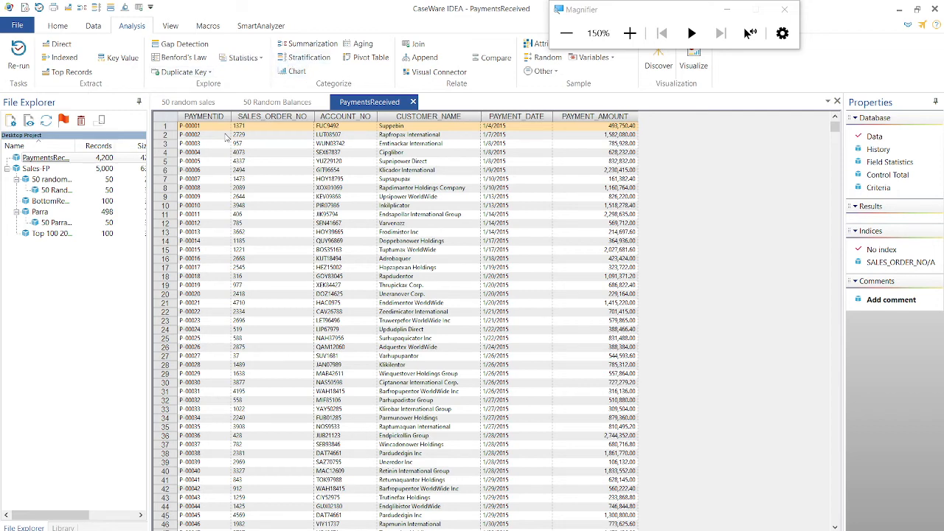
left_click(293, 118)
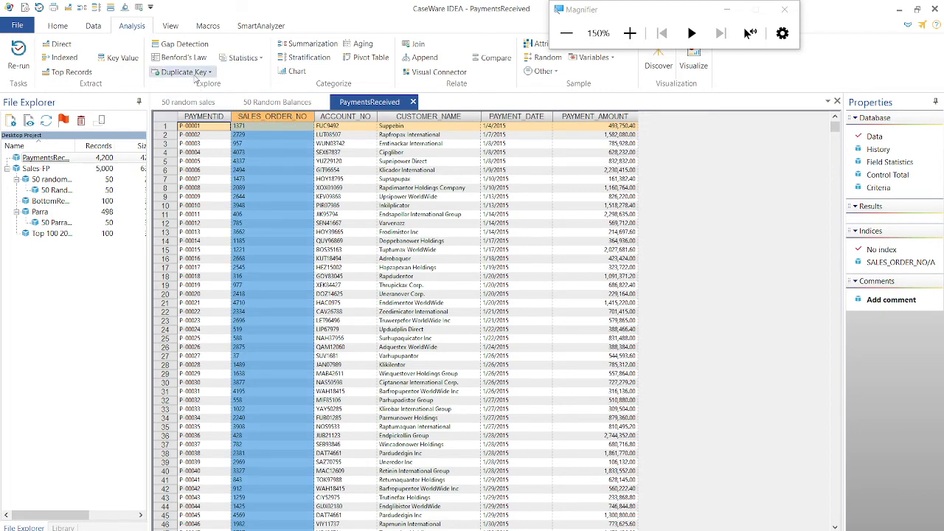
left_click(95, 28)
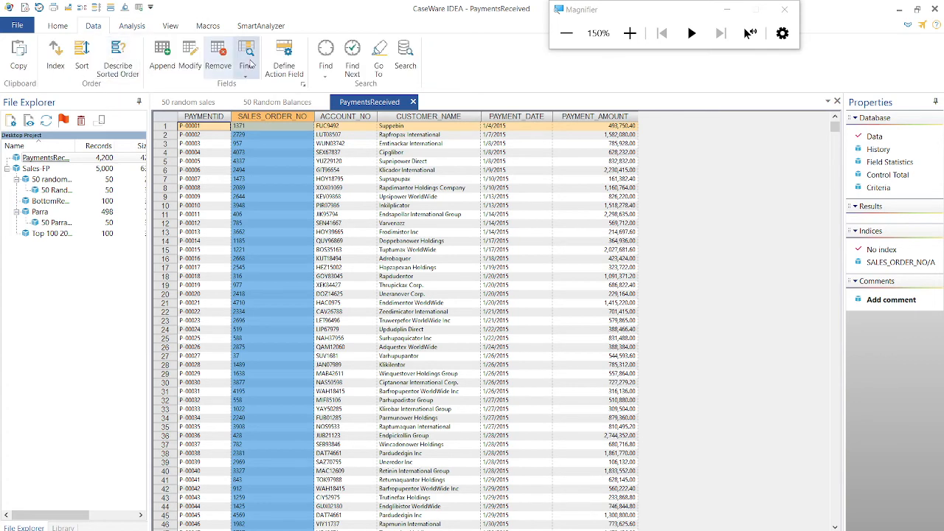
left_click(186, 58)
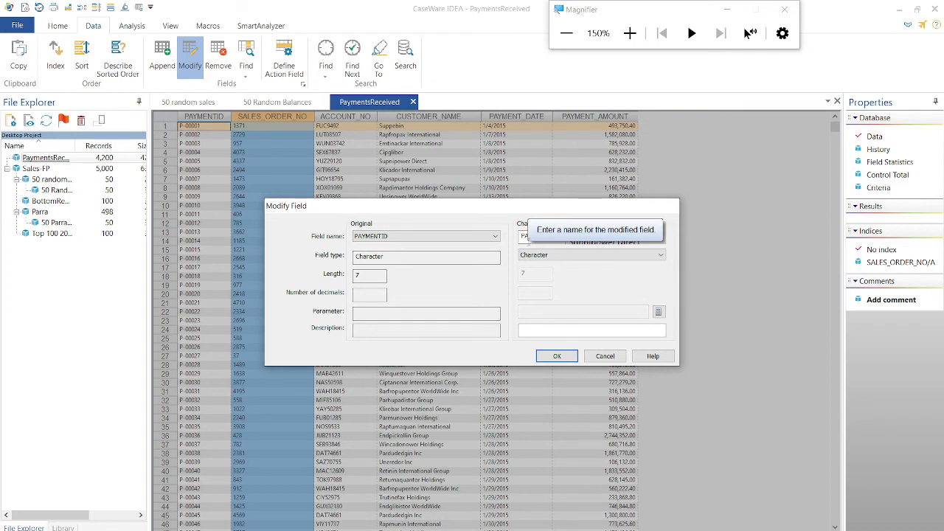
left_click(606, 355)
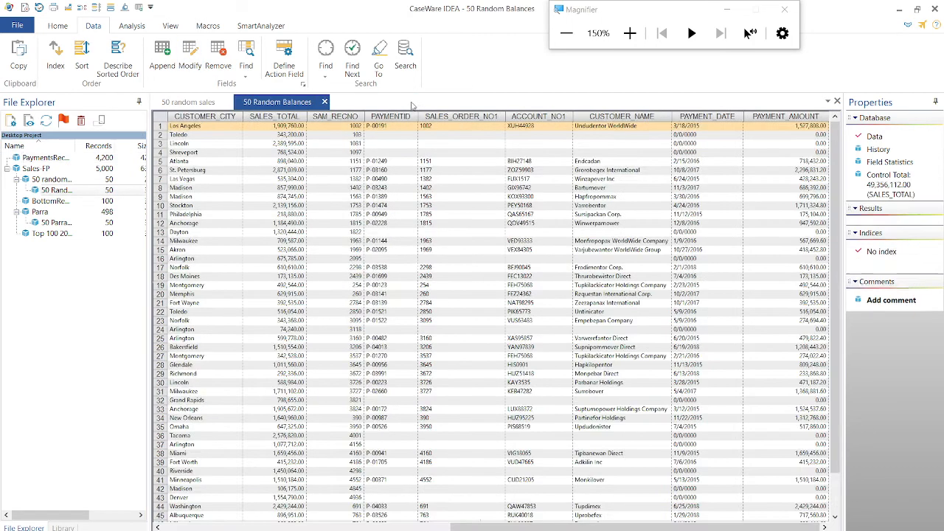
left_click(413, 102)
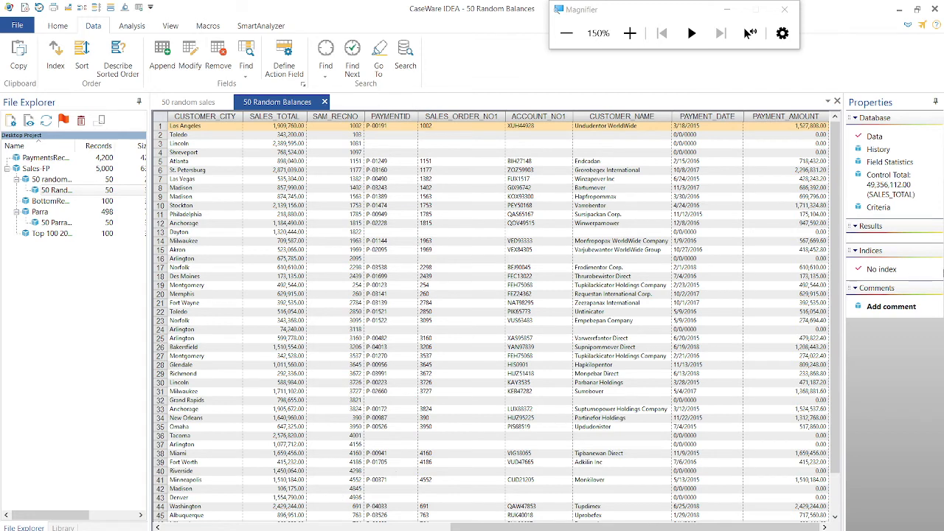
left_click(900, 174)
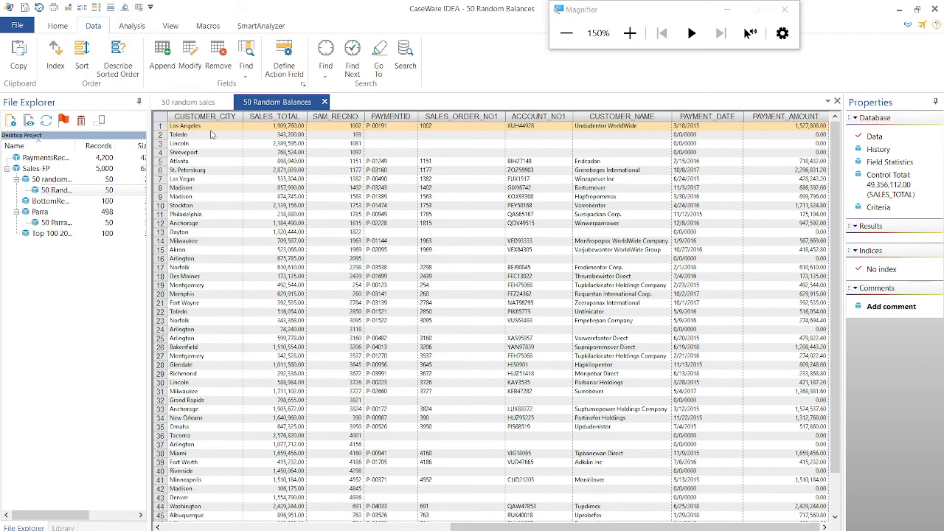
- Append a virtual numeric field named BALANCEDUE with 2 decimals to the 50 Random Balances database
left_click(164, 54)
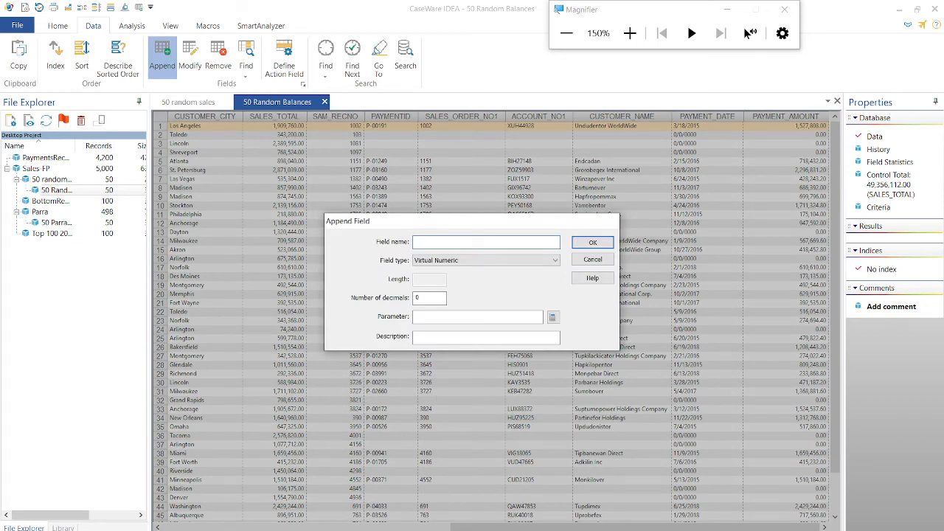
type("BALANCEDUE")
left_click(430, 303)
type("2")
- Define the BALANCEDUE field's equation as SALES_TOTAL-PAYMENT_AMOUNT and append the field to the database
left_click(552, 317)
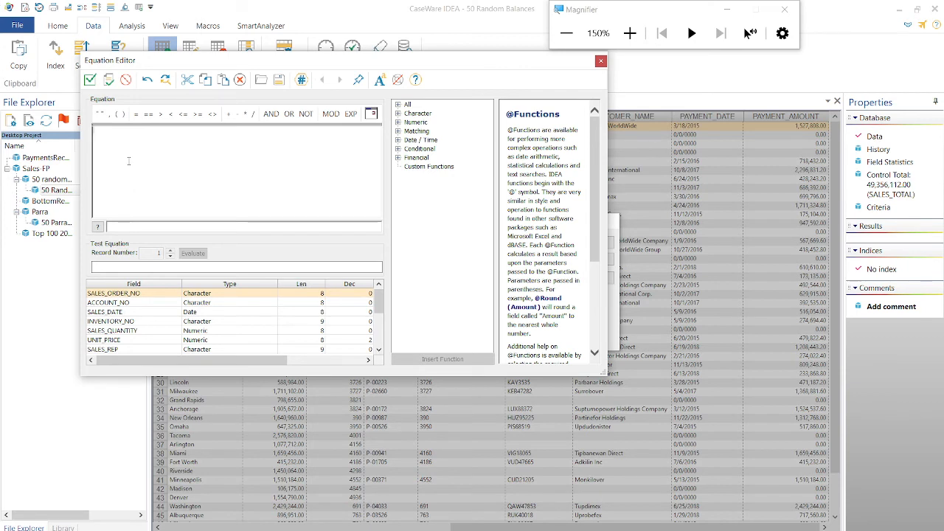
type("sal")
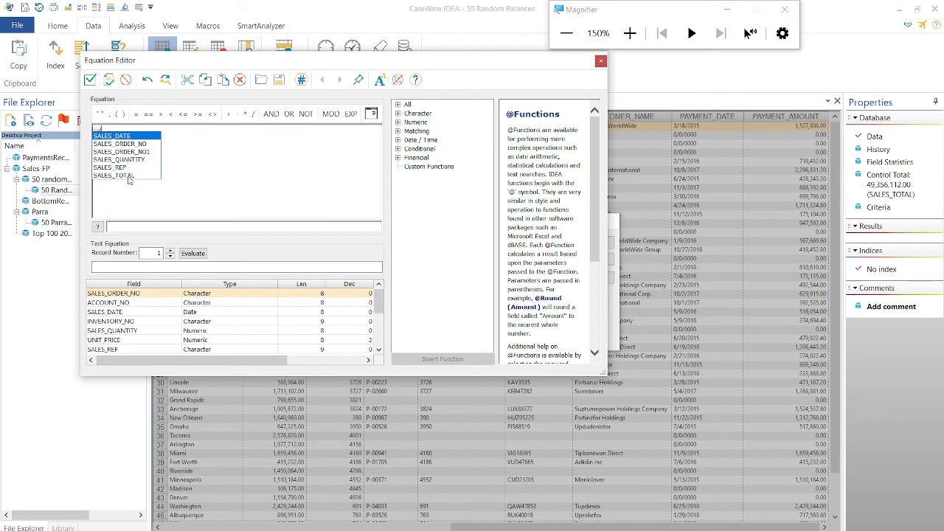
left_click(127, 177)
left_click(127, 177)
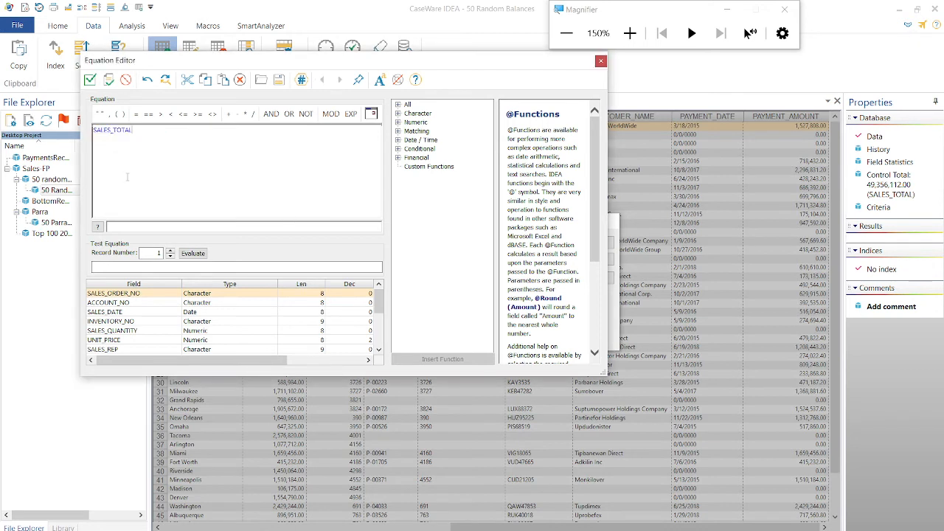
type("-")
scroll(379, 345, "down", 3)
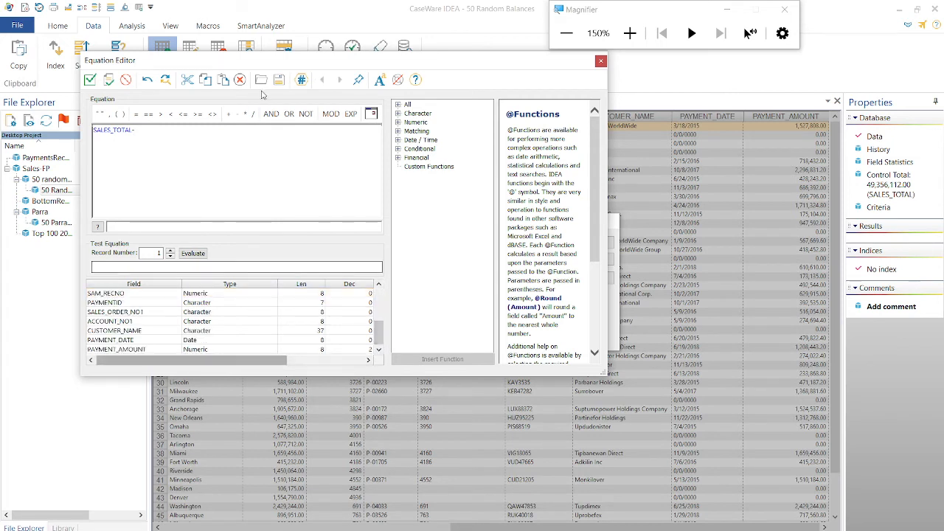
type("pay")
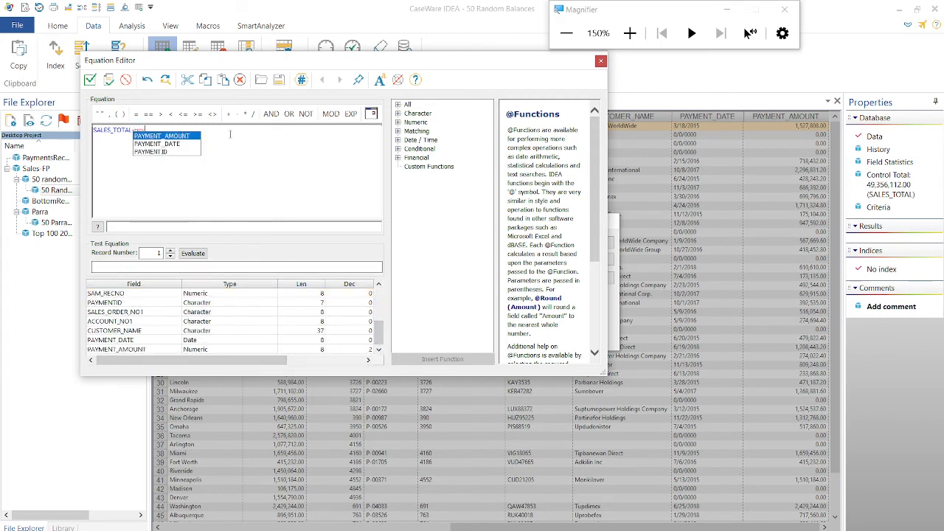
left_click(178, 132)
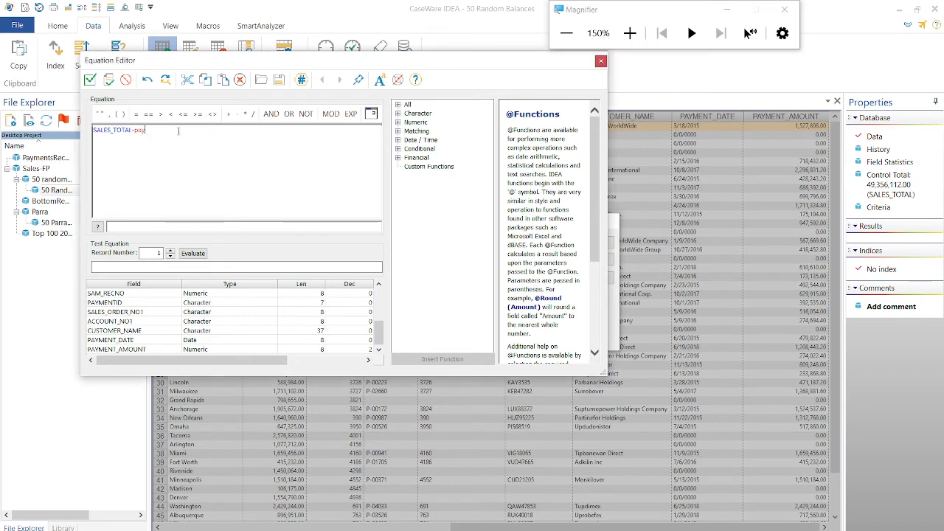
type("m")
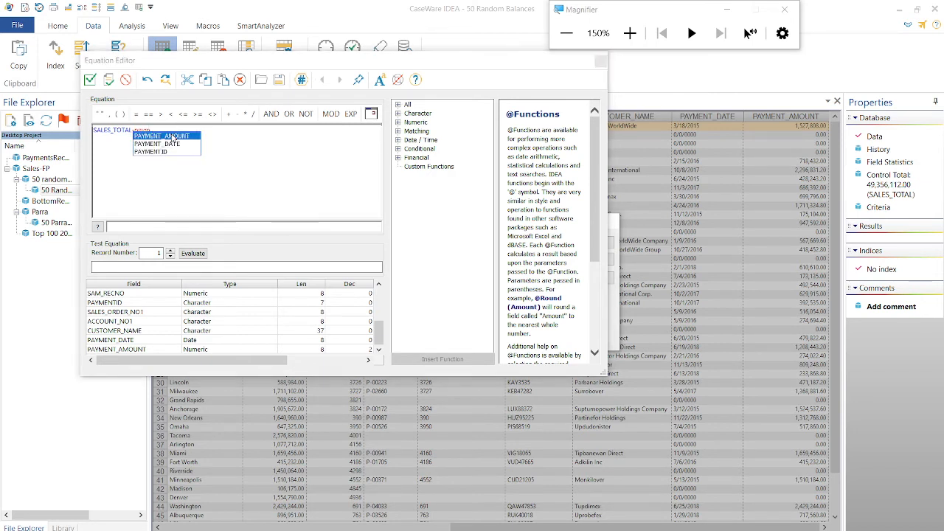
left_click(172, 136)
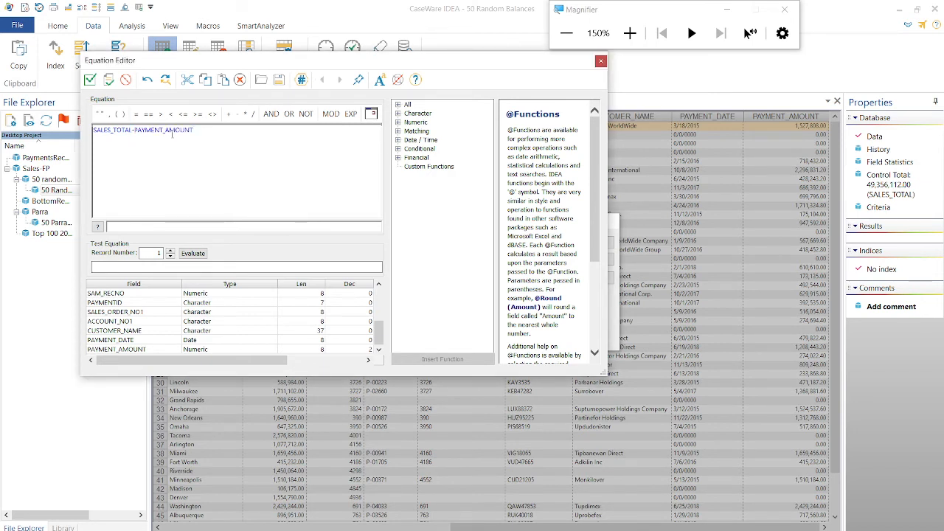
left_click(90, 79)
left_click(594, 244)
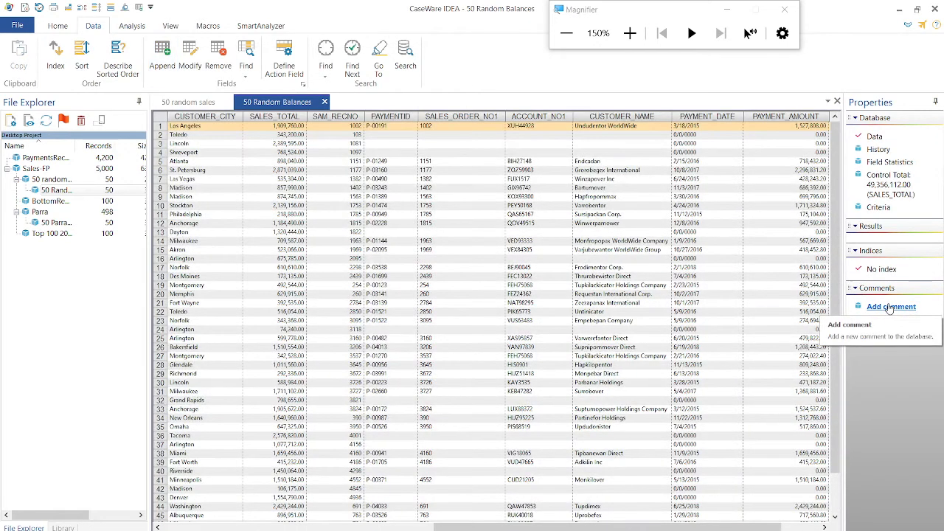
- Change the control total of the 50 Random Balances database to BALANCEDUE and have it calculated
left_click(765, 215)
key("Right")
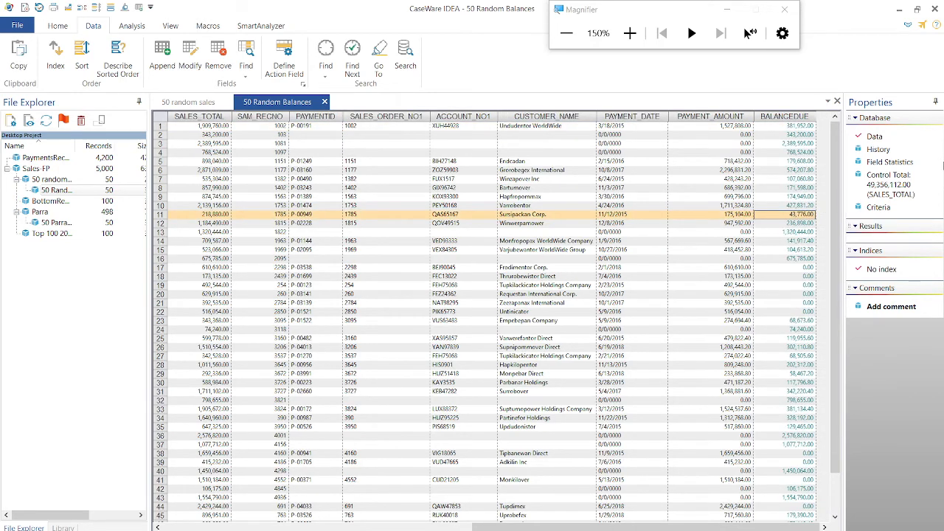
left_click(888, 194)
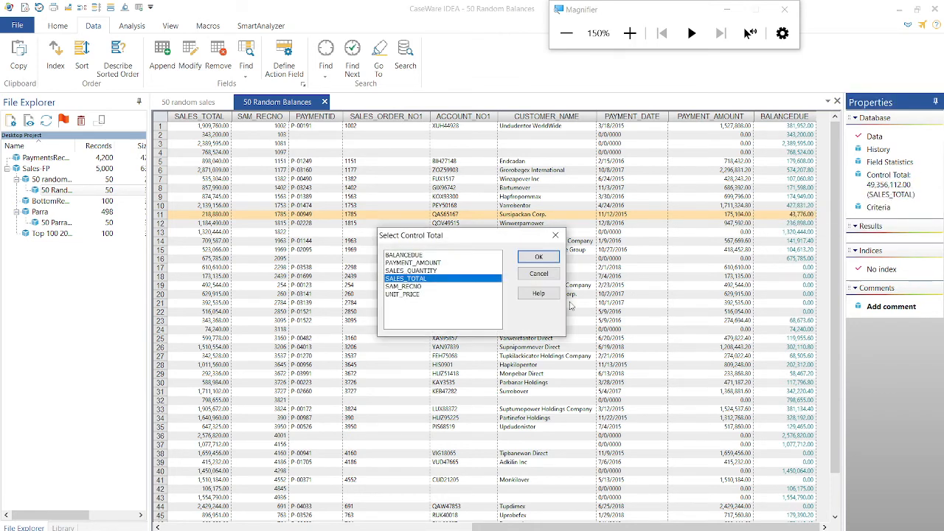
left_click(430, 255)
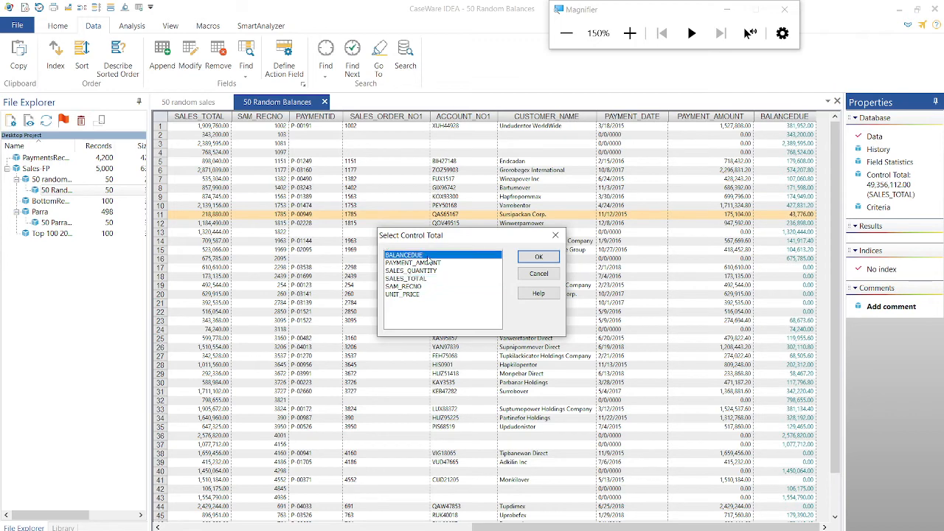
left_click(541, 256)
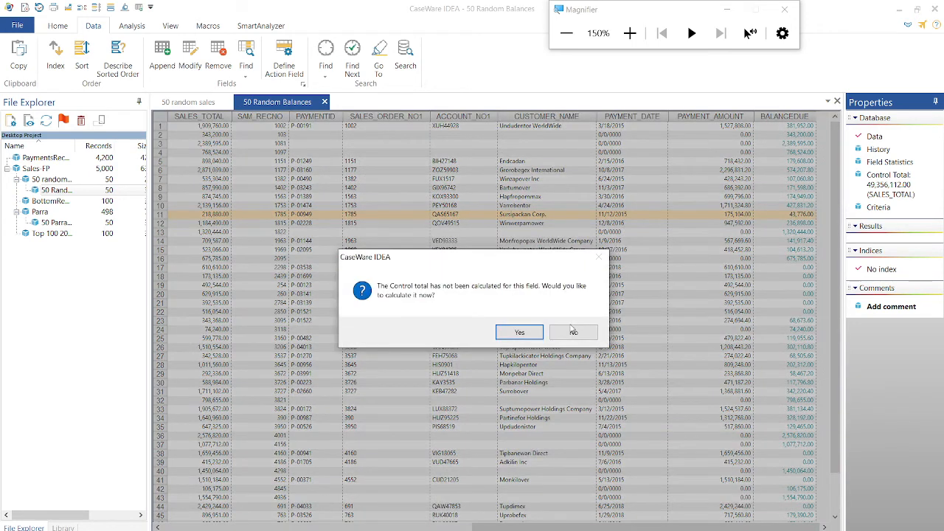
left_click(518, 332)
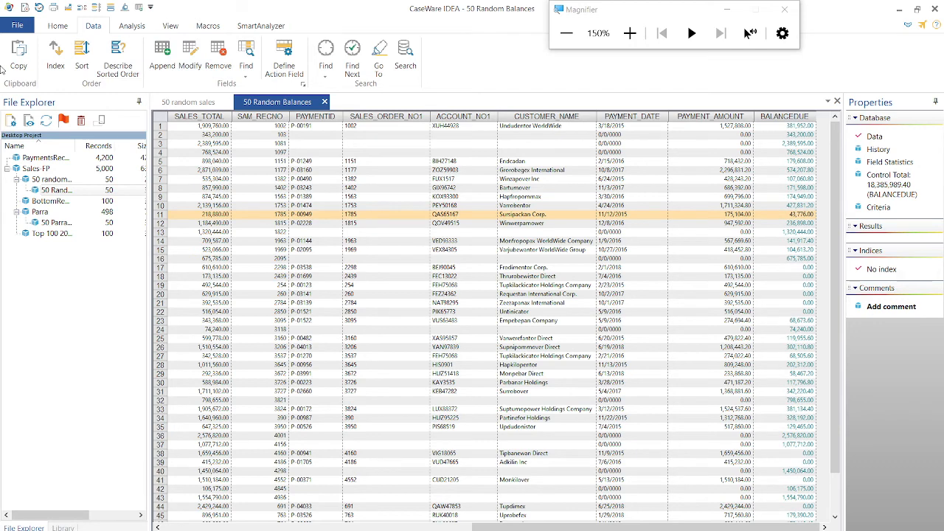
- Start a direct extraction from 50 Random Balances and name the output file Sales with Balances
left_click(50, 30)
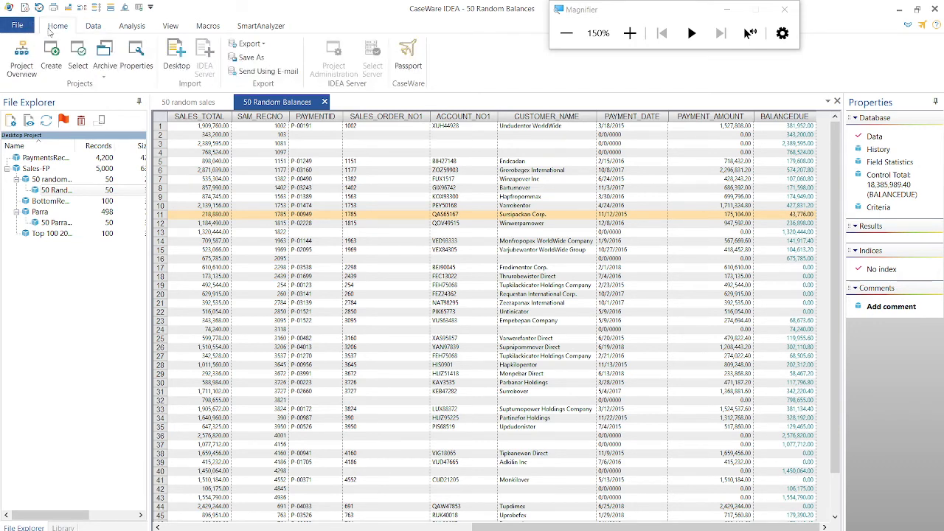
left_click(125, 28)
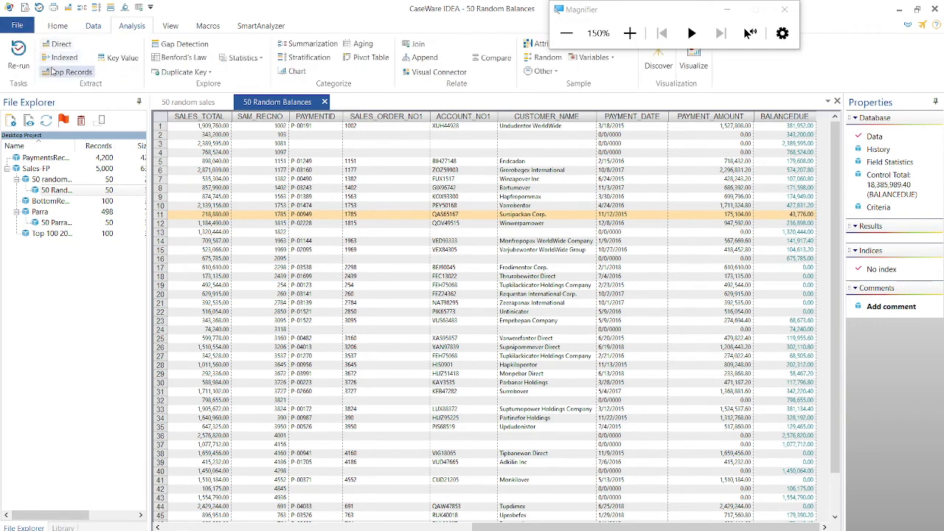
left_click(59, 44)
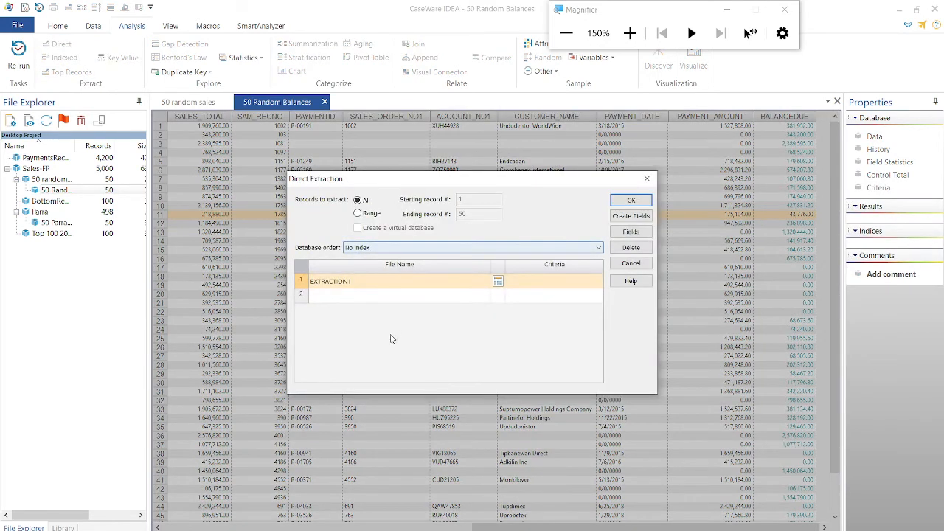
left_click(398, 284)
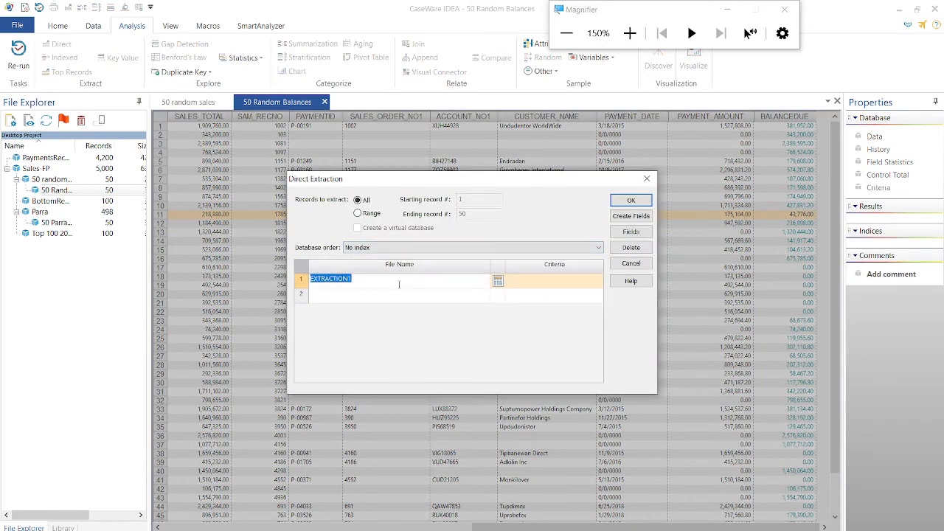
key("BackSpace")
type("Sales with t")
type("alances")
- Set the extraction criteria to Balancedue >0, validate the equation, and run the extraction
left_click(521, 286)
type("Bal")
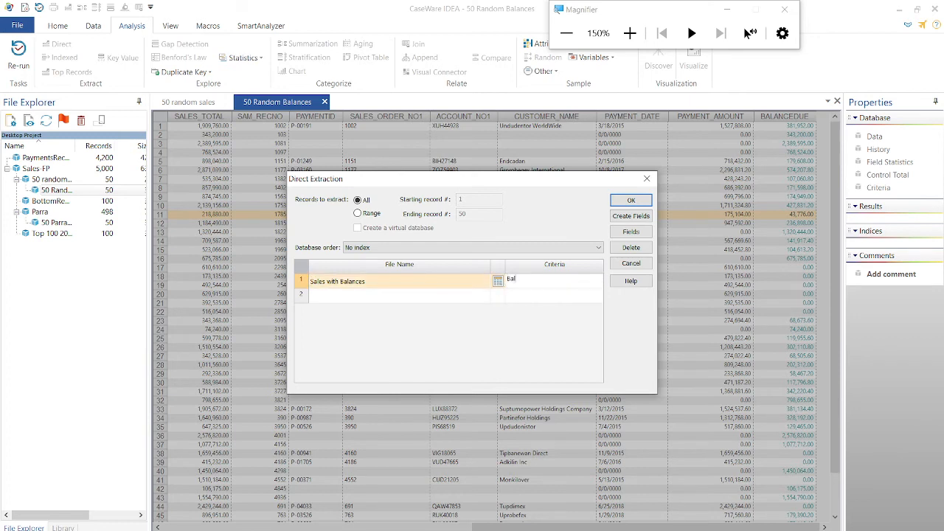
type("ancedue <")
key("BackSpace")
key("BackSpace")
type(">0")
left_click(499, 281)
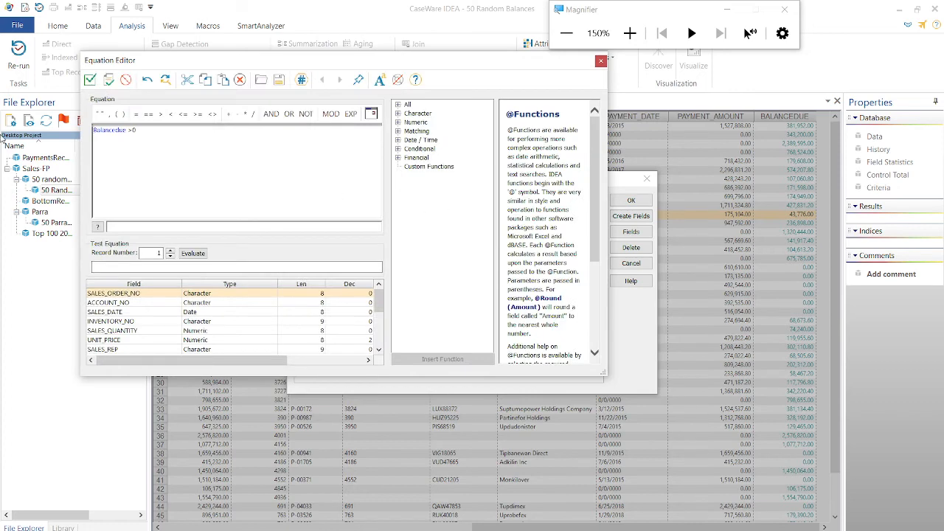
left_click(90, 80)
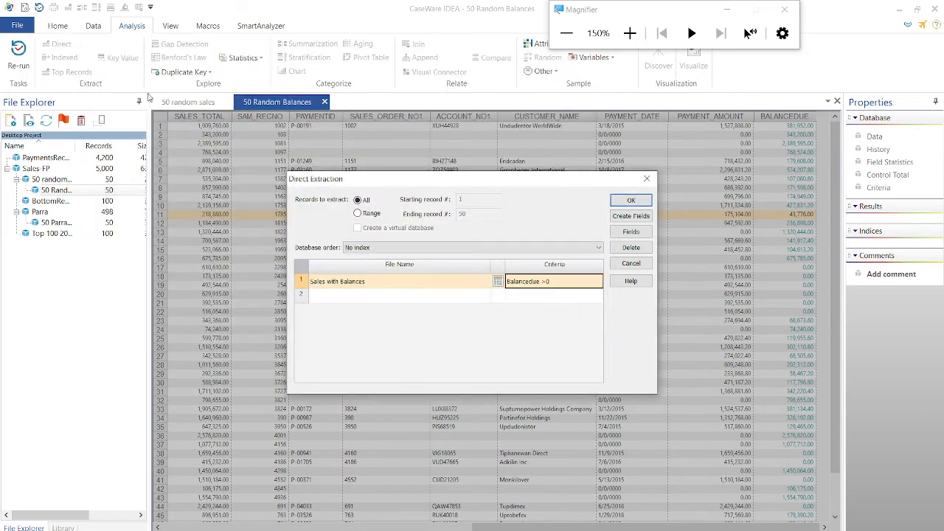
left_click(631, 202)
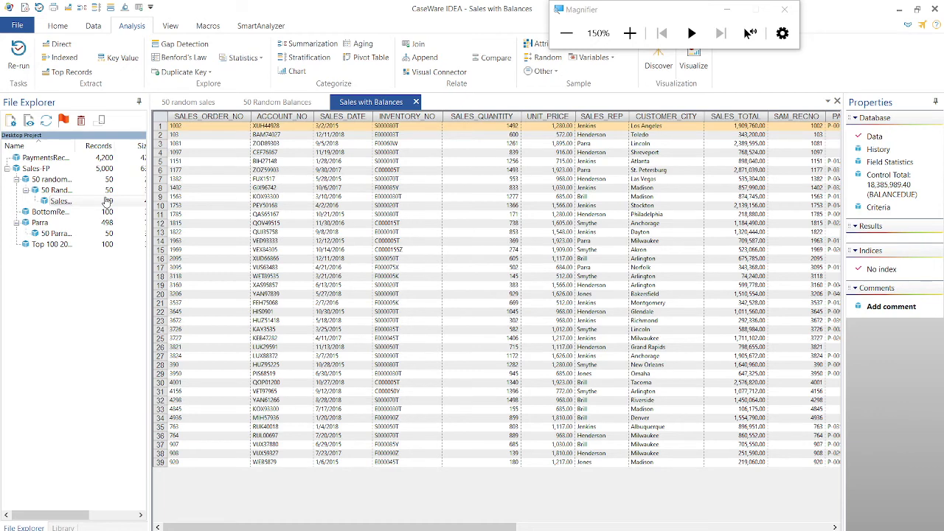
- Switch to the IDEA EXAM Prep assignment in Chrome and check the interval and as-of date required for the aging report
key("alt+Tab")
key("alt+Tab")
key("Tab")
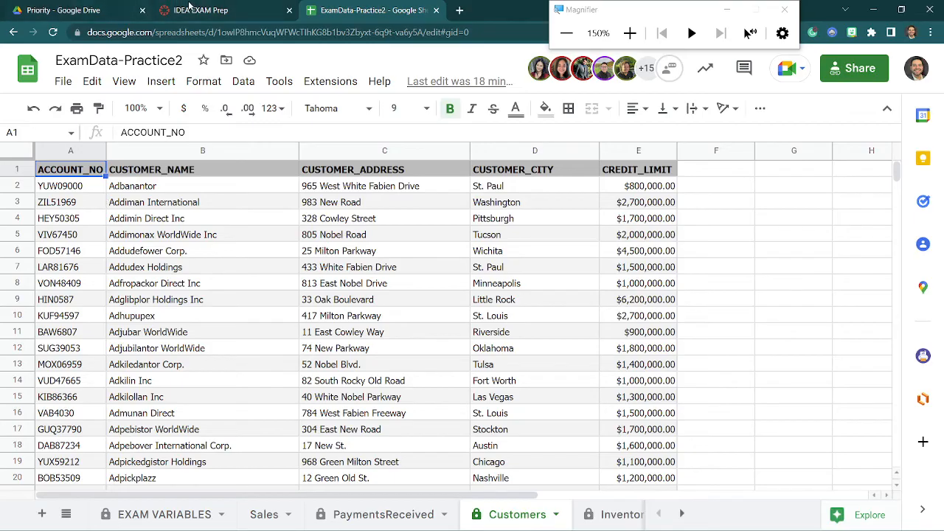
left_click(189, 7)
key("ctrl+minus")
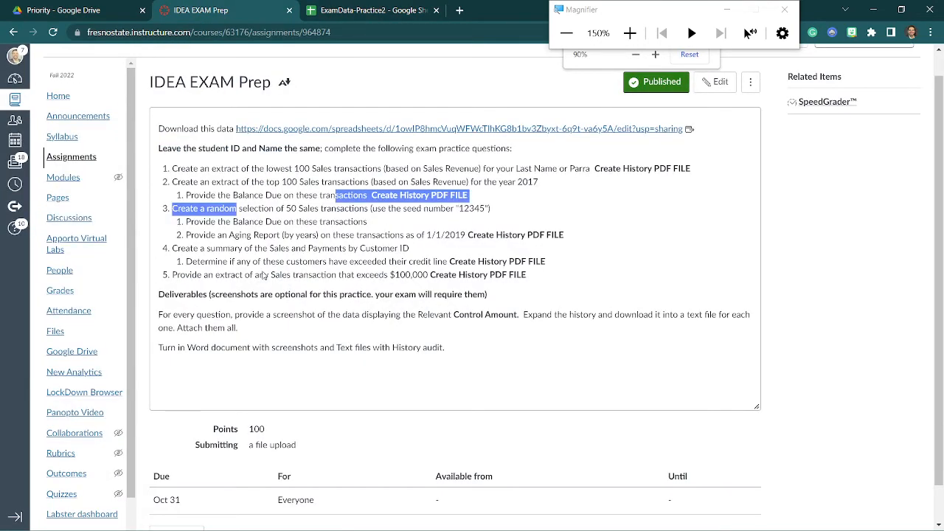
left_click_drag(305, 234, 404, 235)
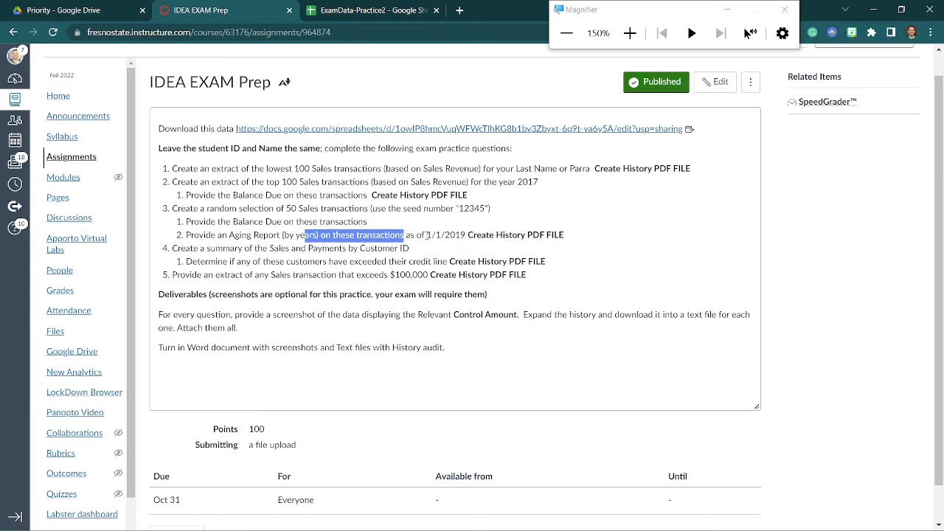
left_click_drag(426, 235, 466, 235)
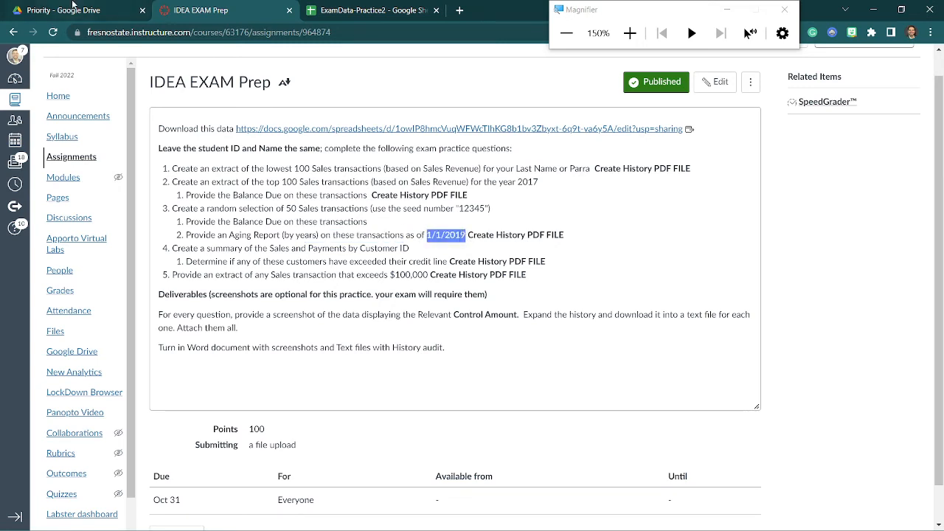
- Switch back to the Sales with Balances database in CaseWare IDEA
key("alt+Tab")
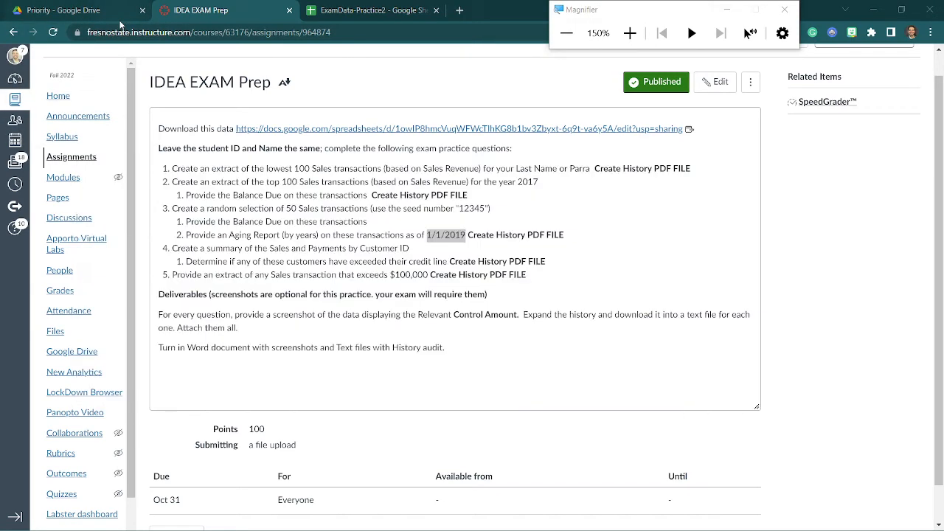
key("alt+Tab")
key("Tab")
key("Tab")
key("Tab")
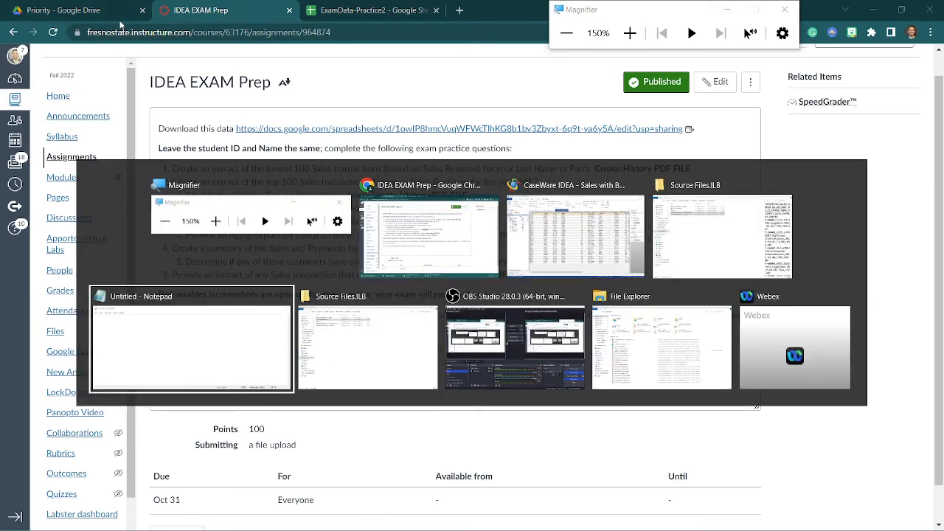
key("Tab")
key("Tab")
key("Tab")
key("Tab")
key("Tab")
key("Tab")
key("Tab")
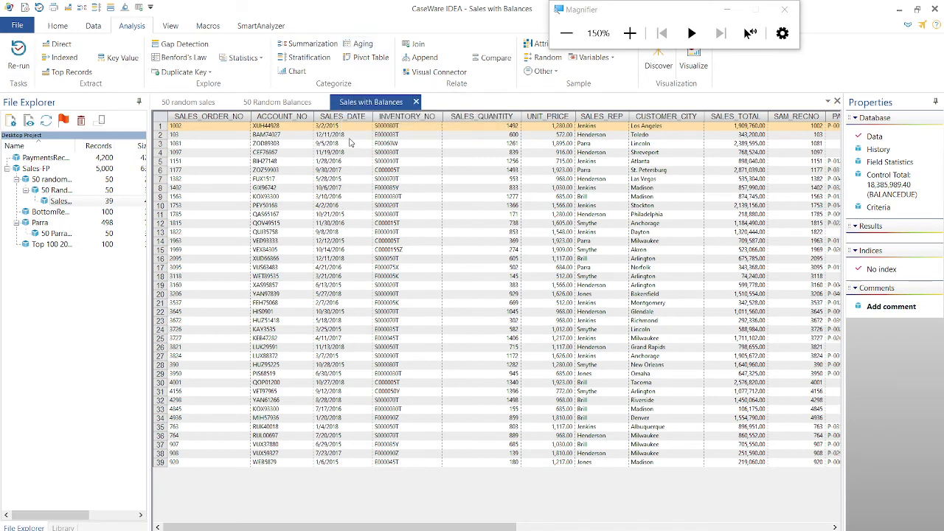
- Start an aging analysis of Sales with Balances and set the aging date to 2019/01/01
left_click(362, 45)
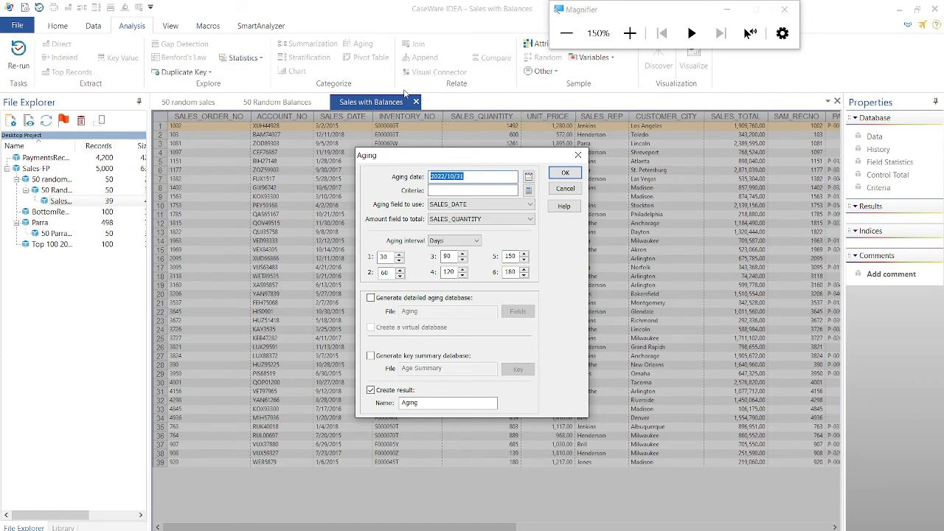
type("20`19")
key("BackSpace")
key("BackSpace")
key("BackSpace")
type("19/01/01")
key("Tab")
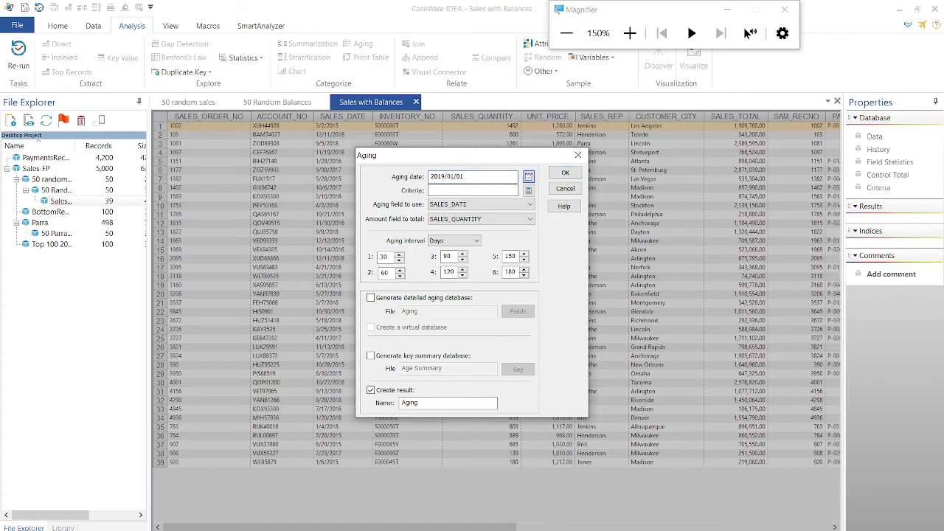
- Use SALES_DATE as the aging field and set the amount field to total to BALANCEDUE
mouse_move(491, 174)
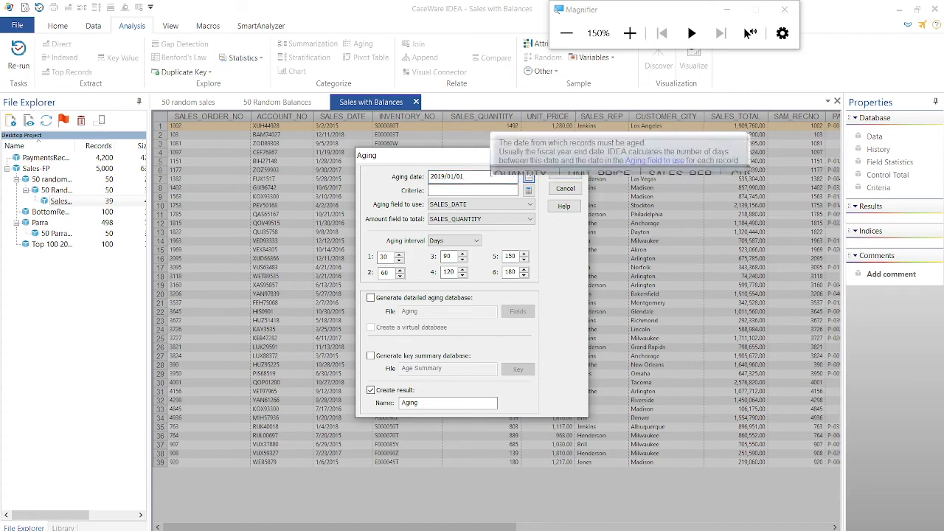
left_click(465, 205)
left_click(465, 213)
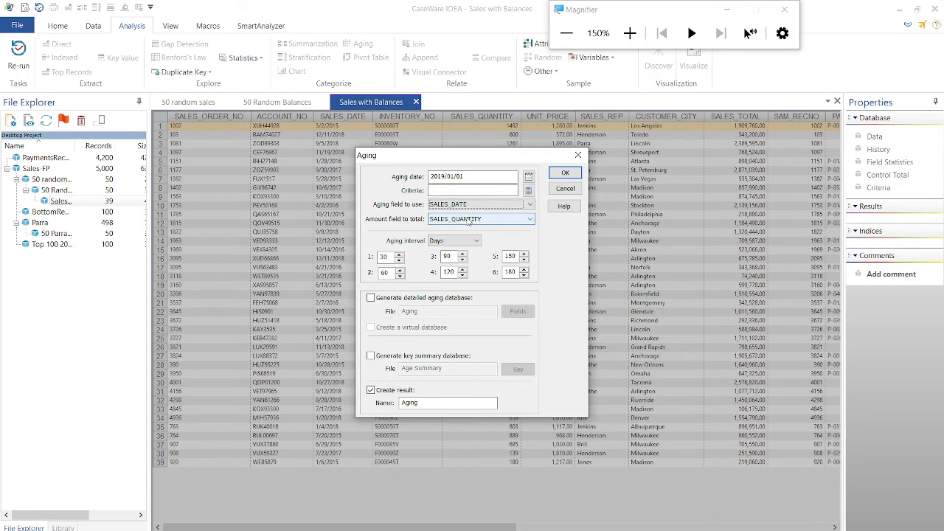
left_click(469, 222)
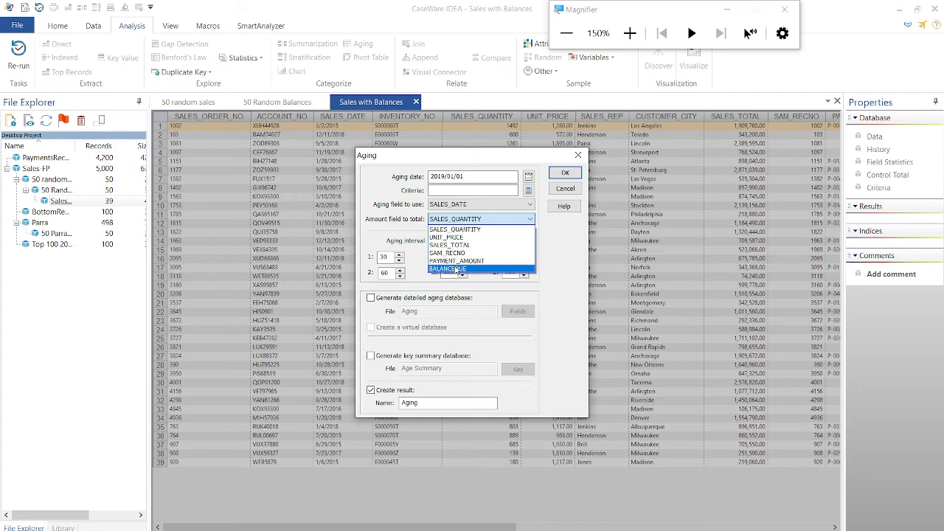
left_click(459, 270)
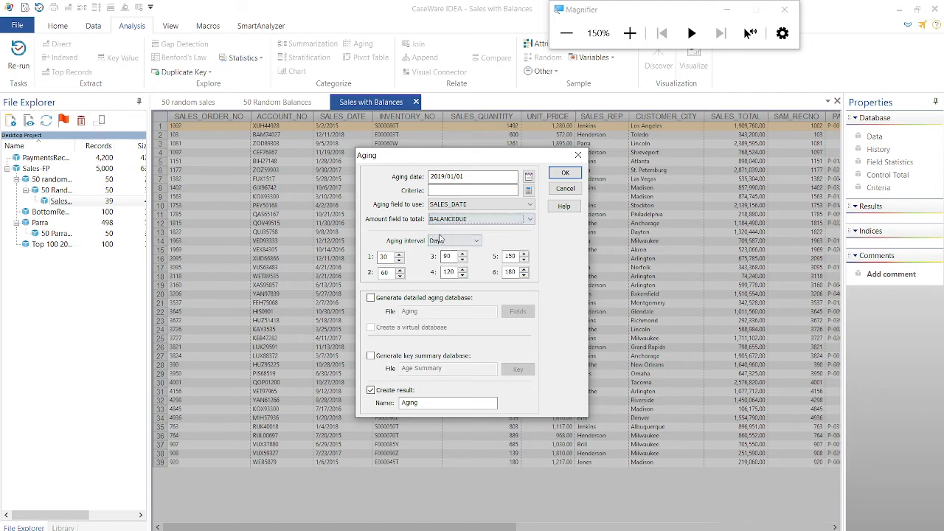
- Set the aging interval to years and run the aging with a detailed aging database named Aging FP
left_click(440, 241)
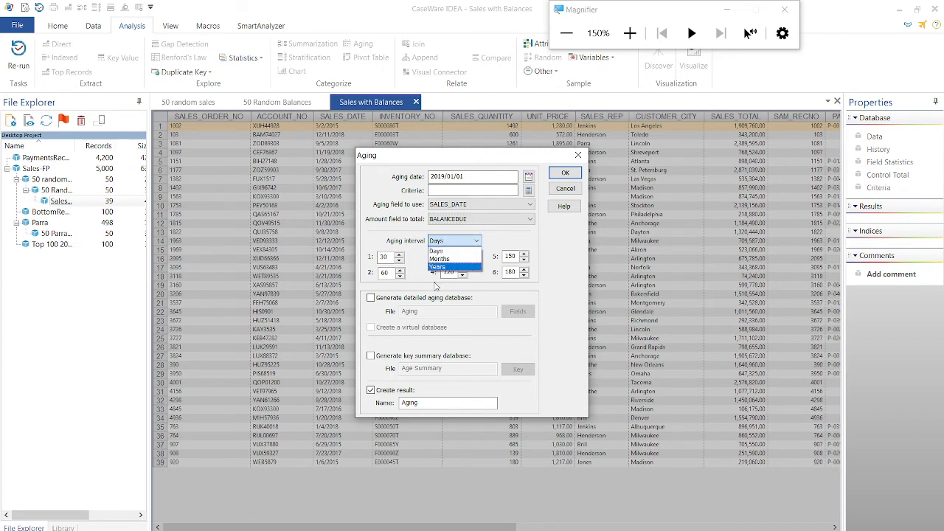
left_click(448, 267)
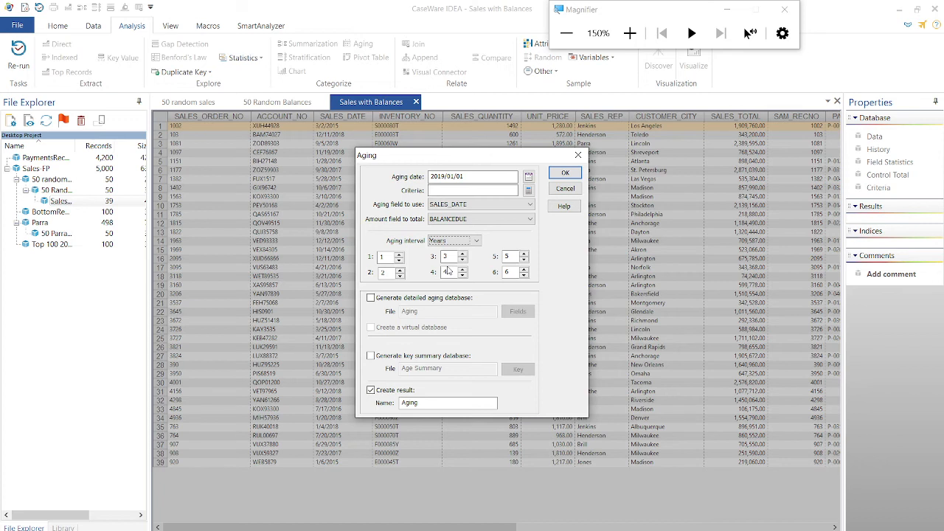
left_click(410, 303)
left_click(410, 301)
left_click(434, 312)
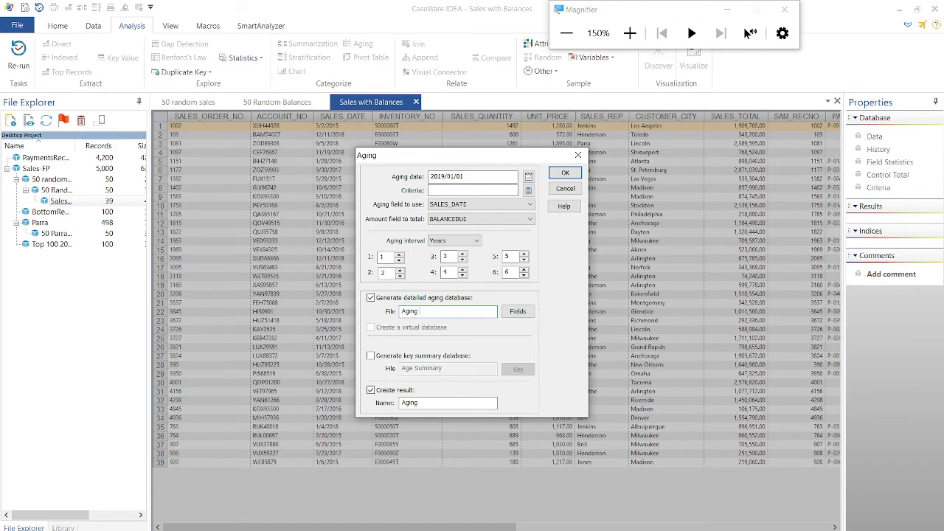
type("FP")
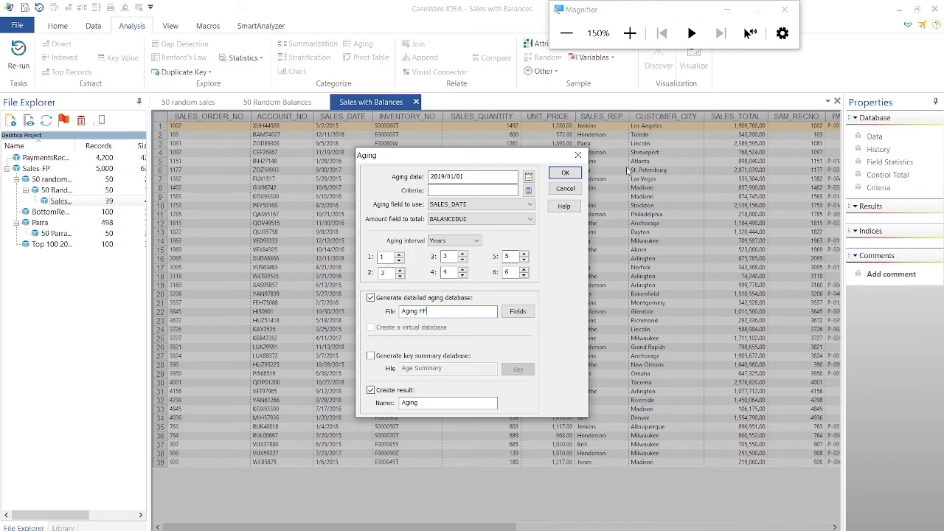
left_click(566, 174)
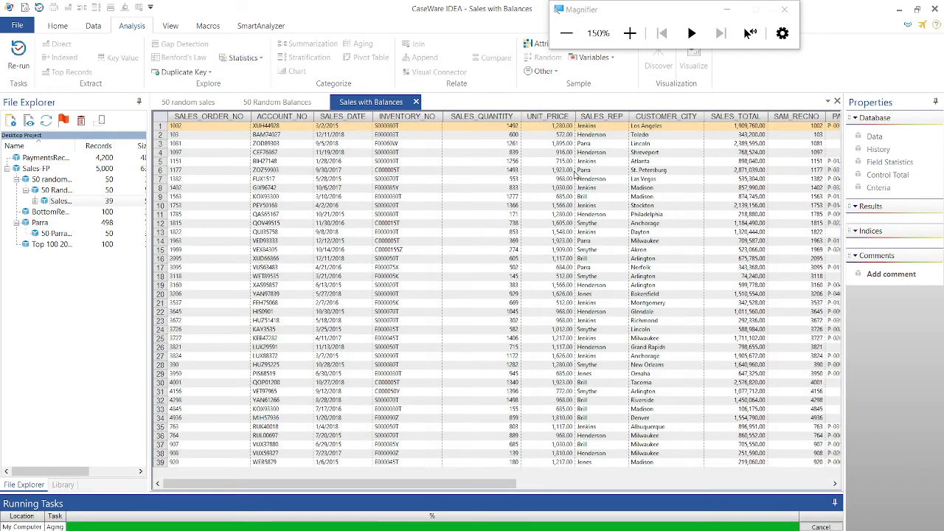
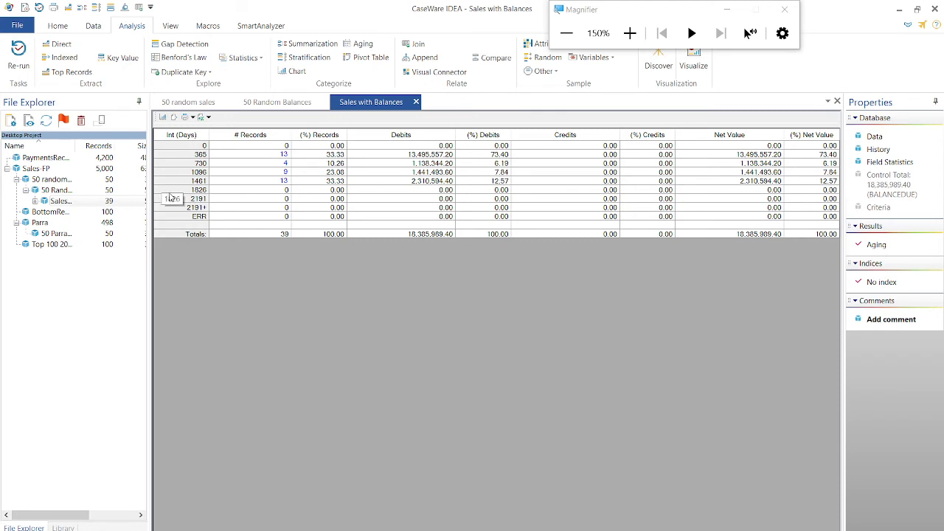
- Examine the 1826-day and 2191-day rows of the aging result, and close the Sales with Balances database
left_click(170, 192)
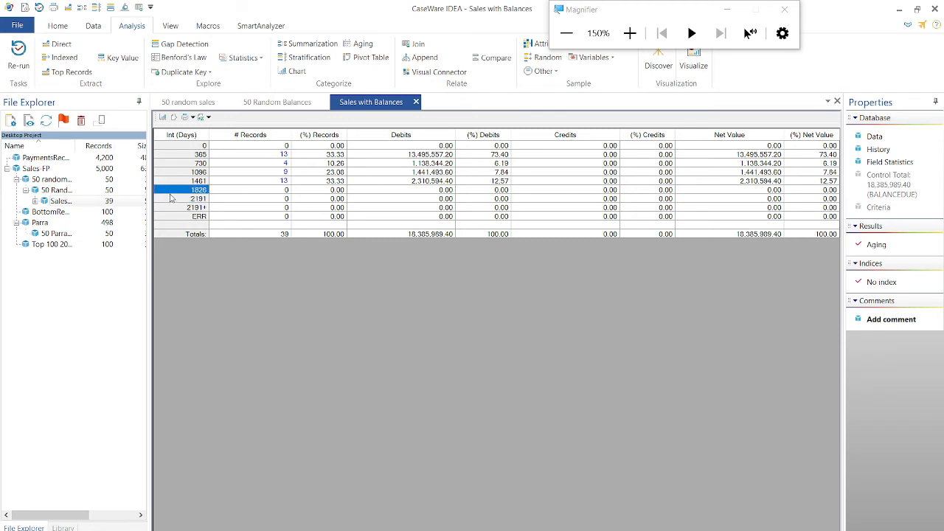
left_click(171, 198)
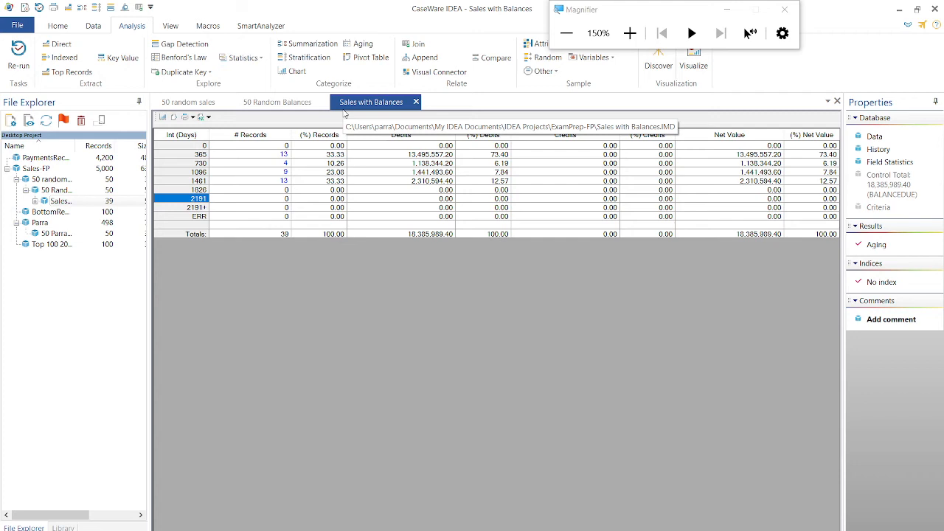
left_click(417, 102)
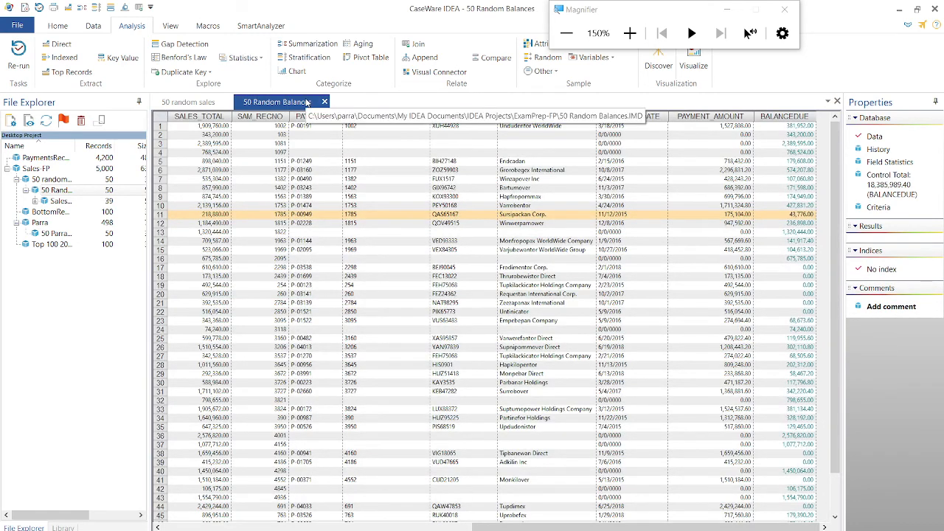
- Switch to the IDEA EXAM Prep assignment in Chrome to read the customer summary question, and return to CaseWare IDEA
key("alt+Tab")
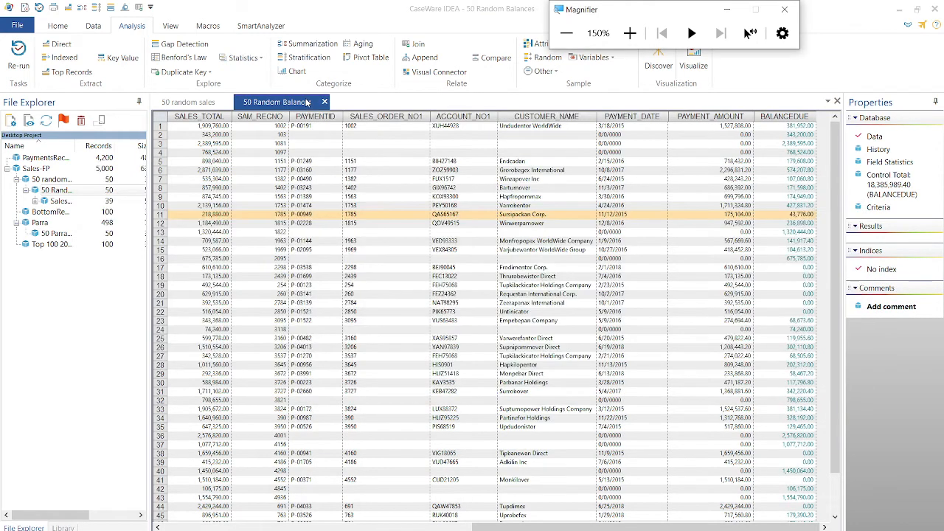
key("alt+Tab")
key("alt+Tab")
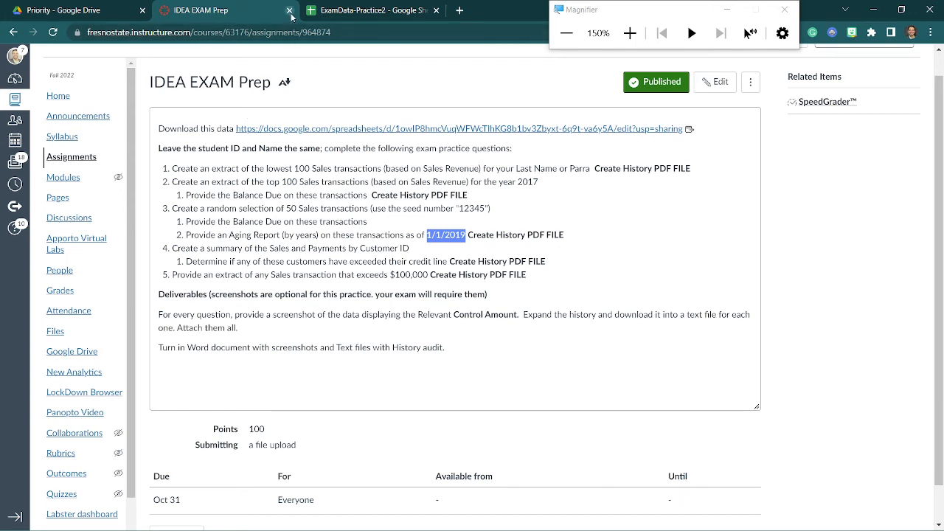
key("alt+Tab")
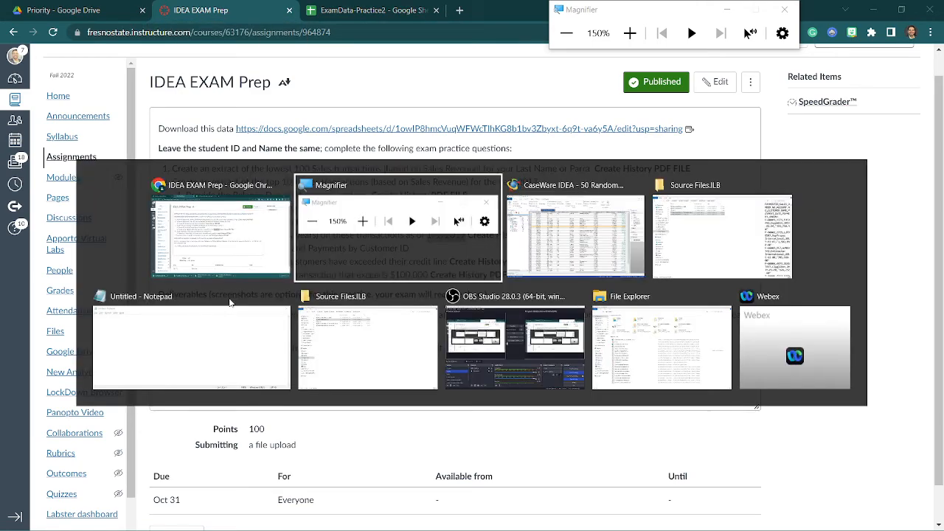
key("alt+Tab")
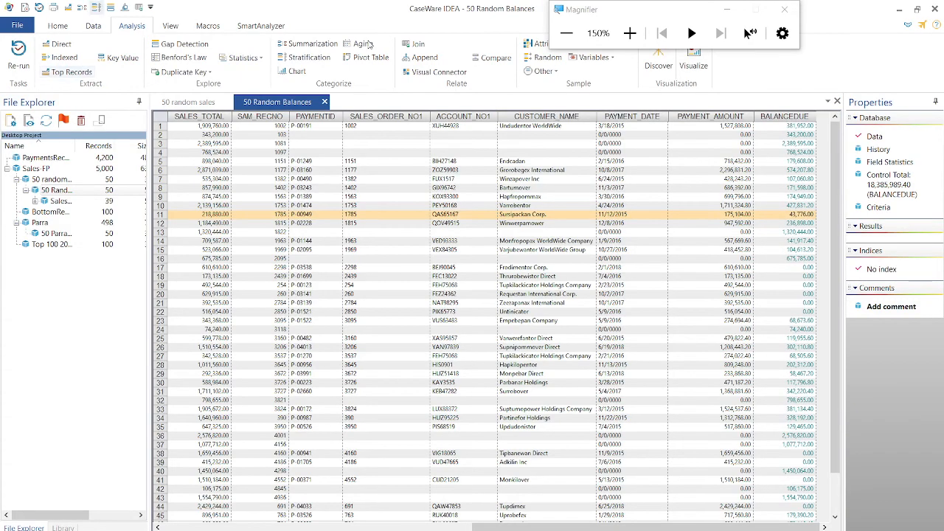
- Close the 50 Random Balances and 50 random sales databases and open the Sales-FP database
left_click(27, 169)
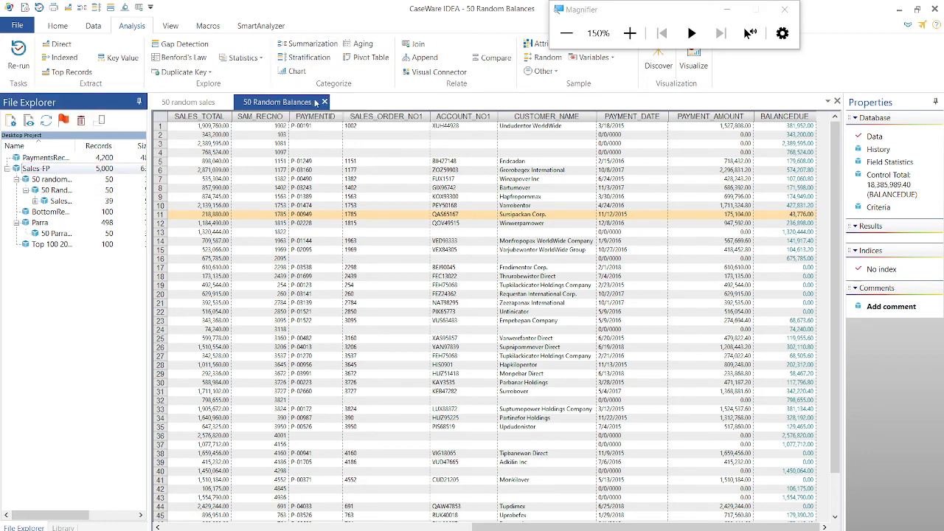
left_click(317, 105)
left_click(324, 103)
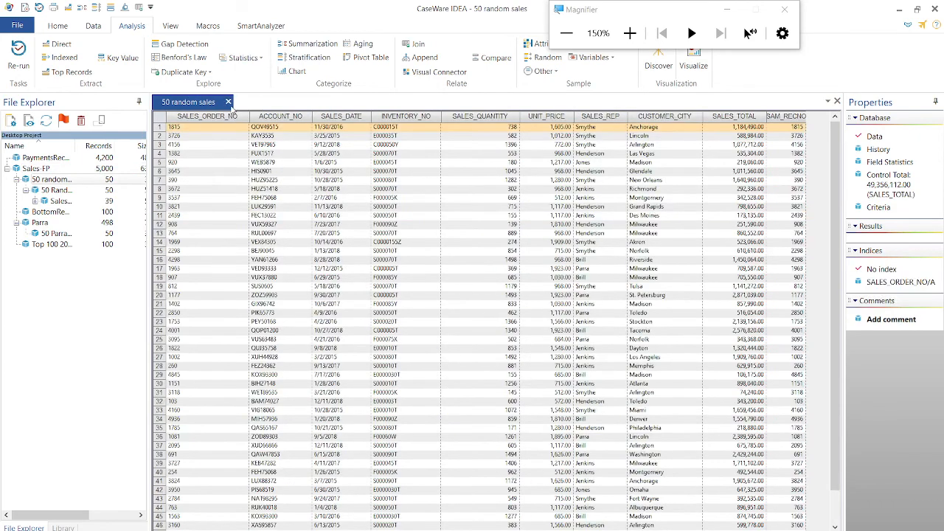
left_click(232, 103)
double_click(37, 168)
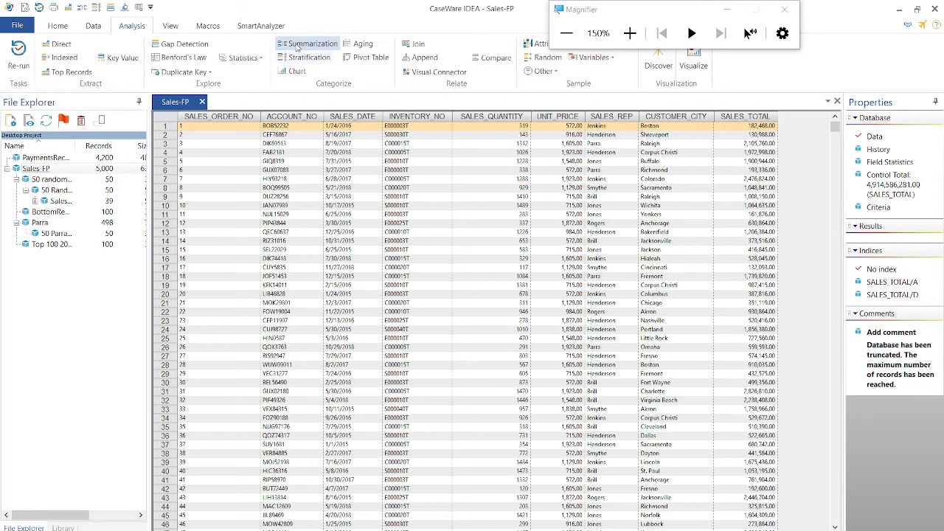
- Summarize Sales-FP by ACCOUNT_NO with the sum of SALES_TOTAL into a new database named SalesSummary
left_click(315, 44)
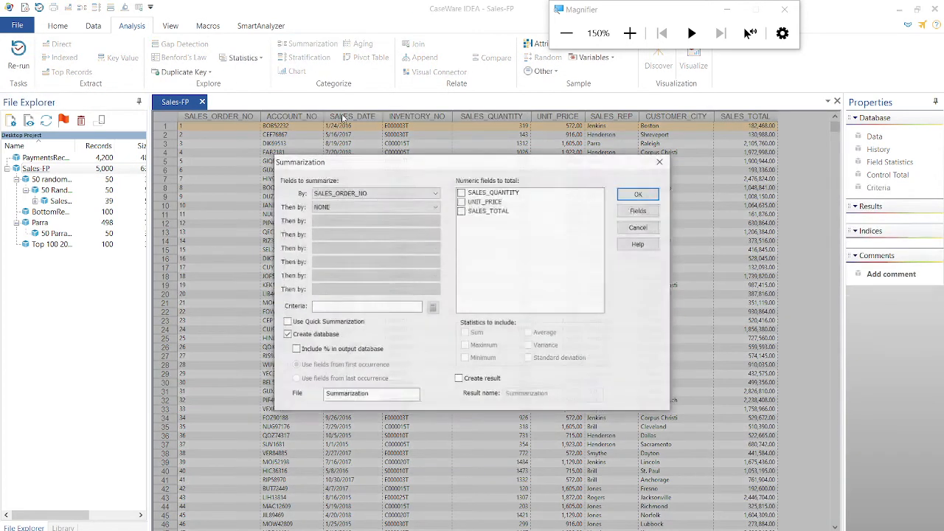
left_click(409, 194)
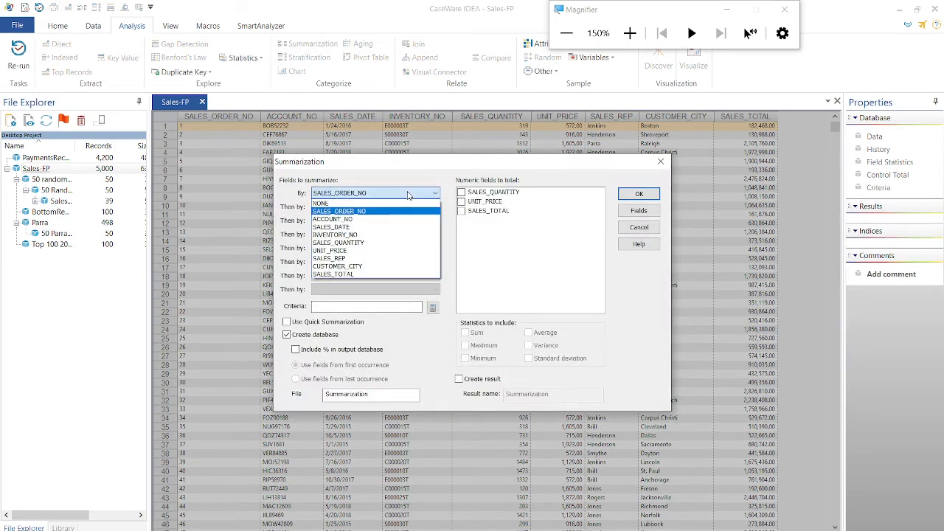
left_click(380, 220)
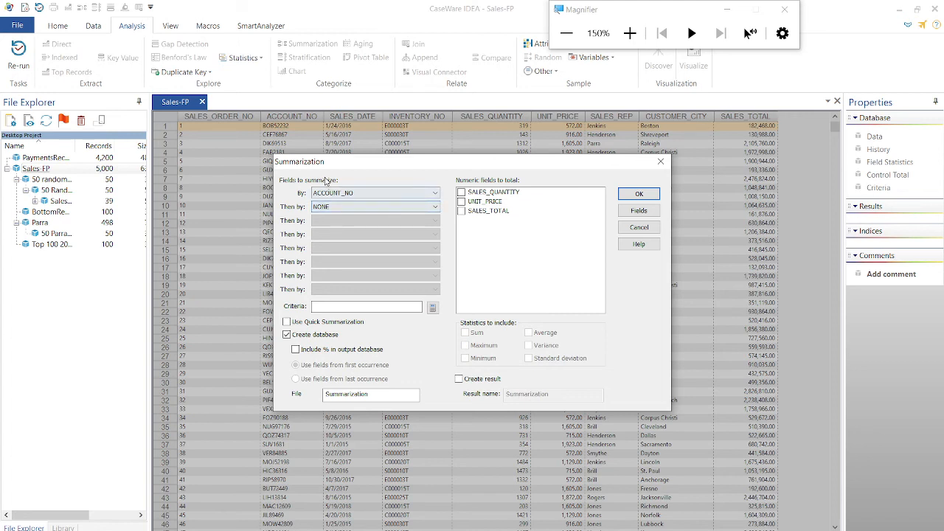
left_click(460, 212)
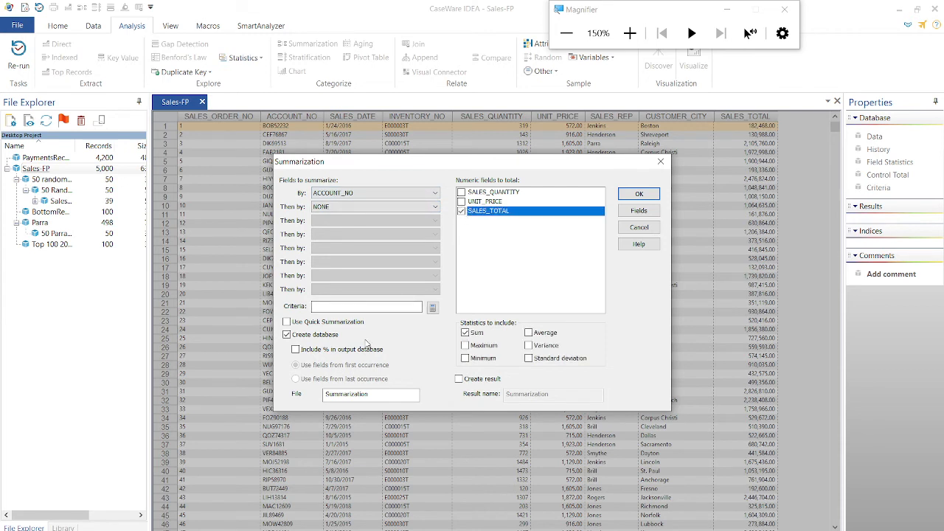
double_click(379, 395)
type("SalesSummary")
left_click(635, 195)
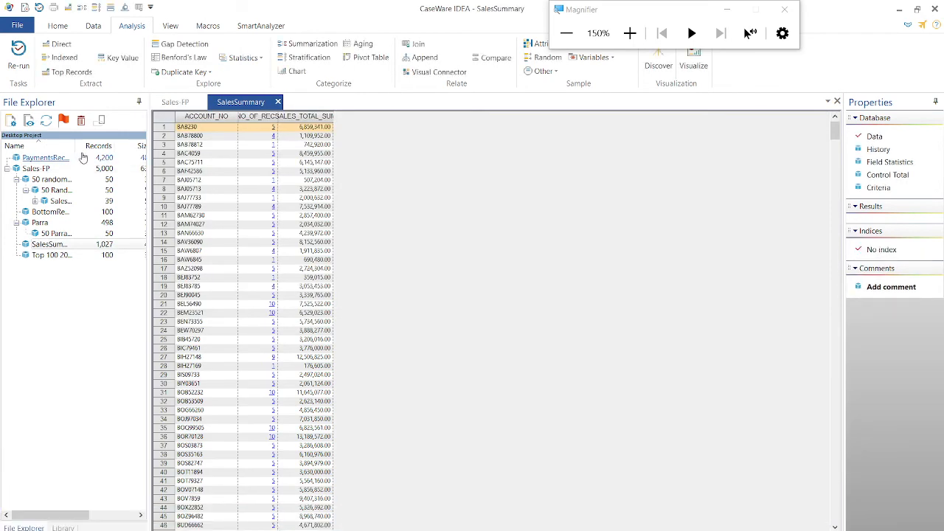
- Open PaymentsReceived and summarize it by ACCOUNT_NO with the sum of PAYMENT_AMOUNT into a new database named PaymentSummary
double_click(39, 159)
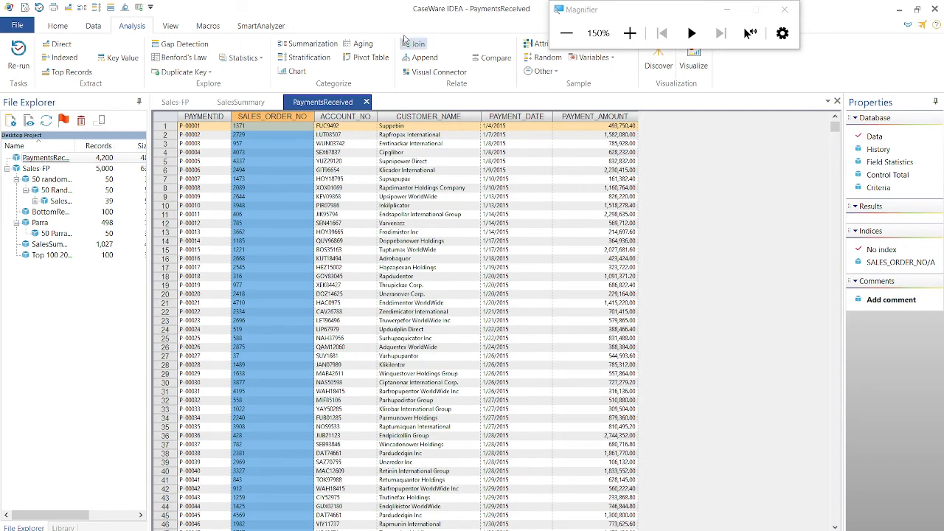
left_click(313, 45)
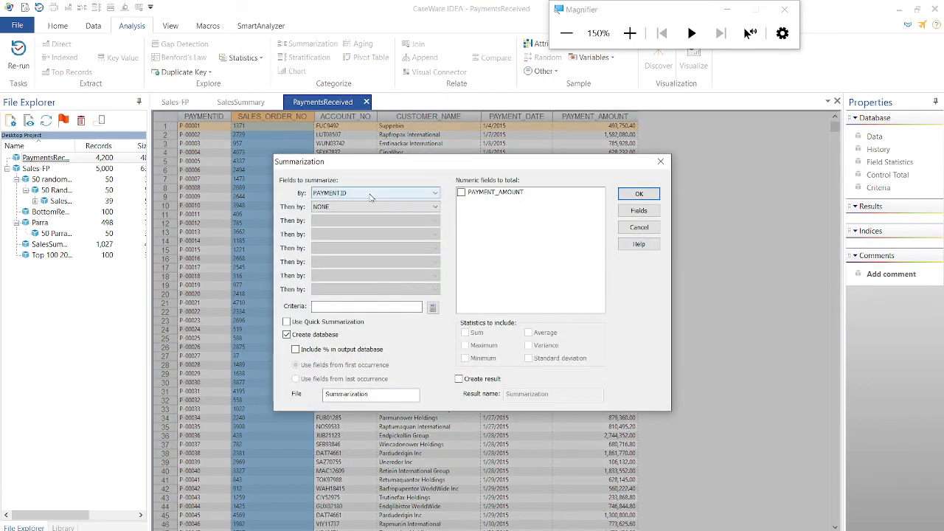
left_click(370, 194)
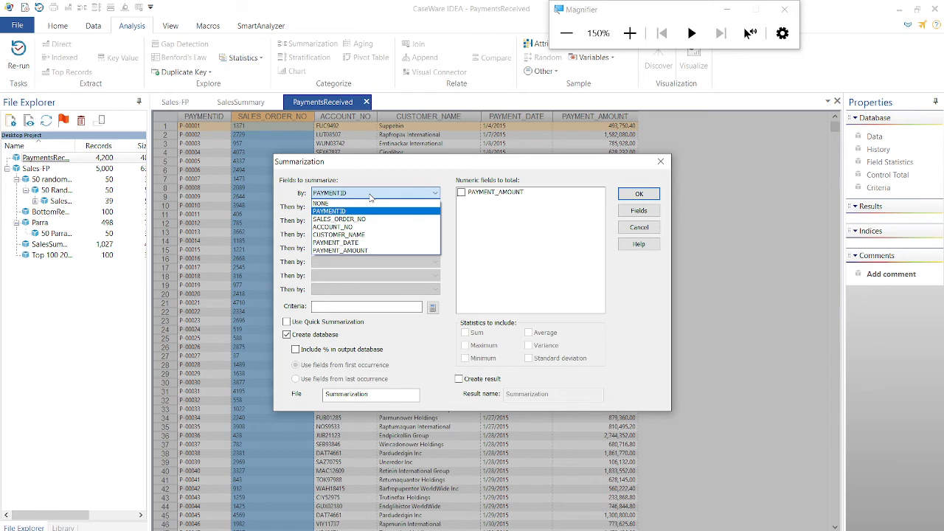
left_click(360, 228)
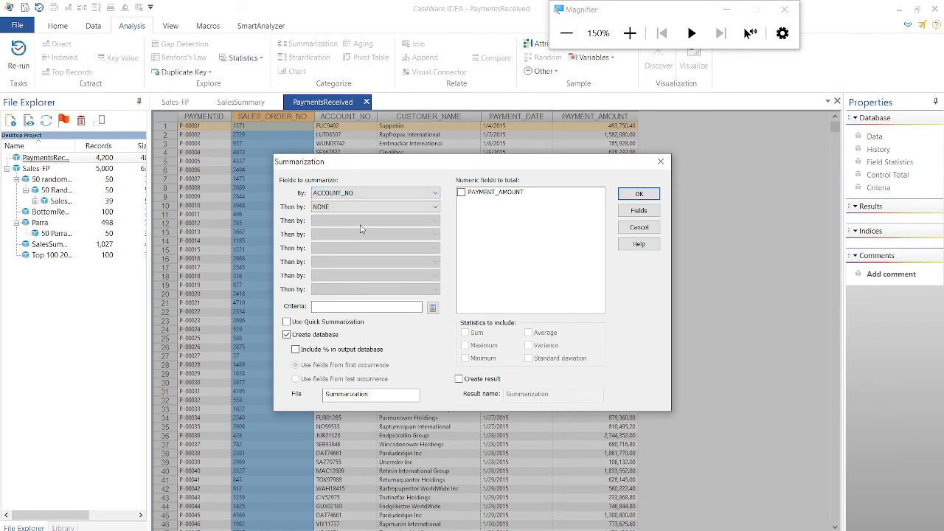
left_click(462, 192)
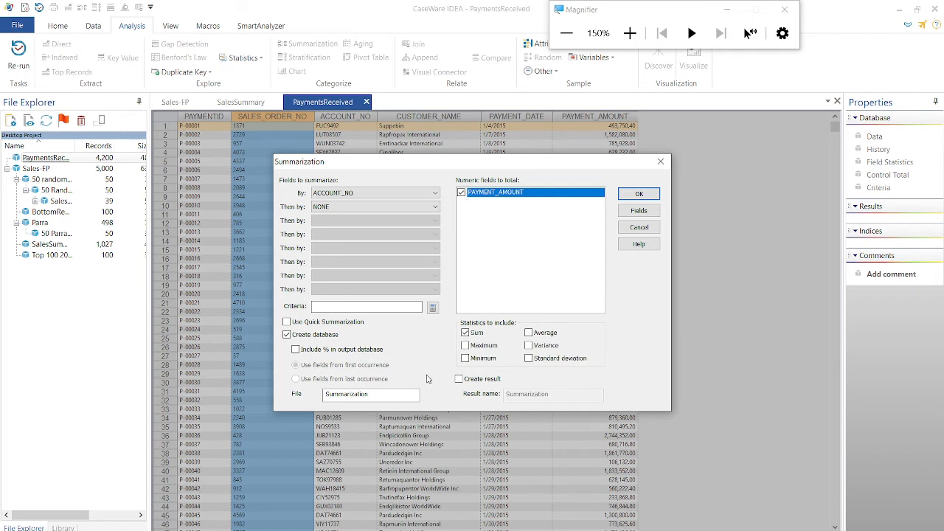
double_click(391, 397)
type("PaymentSummaru")
key("Return")
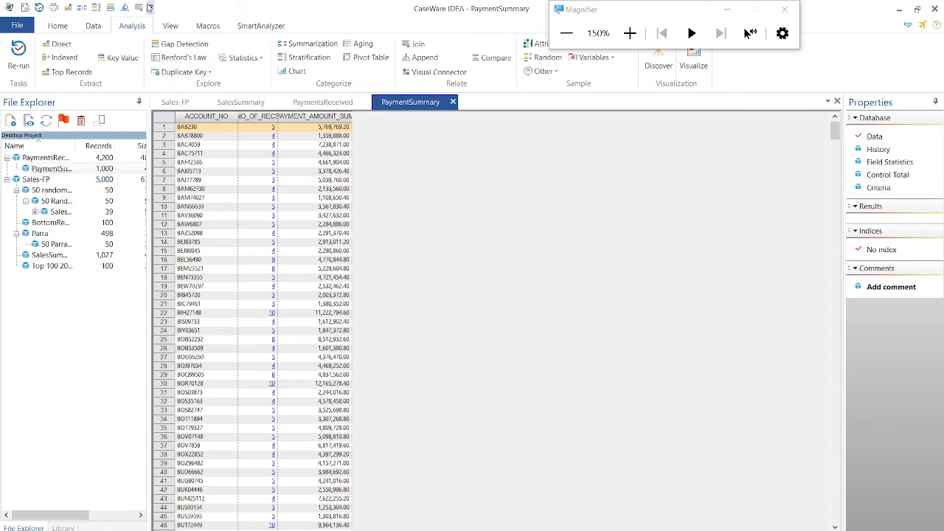
- Start a desktop data import in text format and choose the ExamData-Practice2 - Customers file as its source
left_click(94, 26)
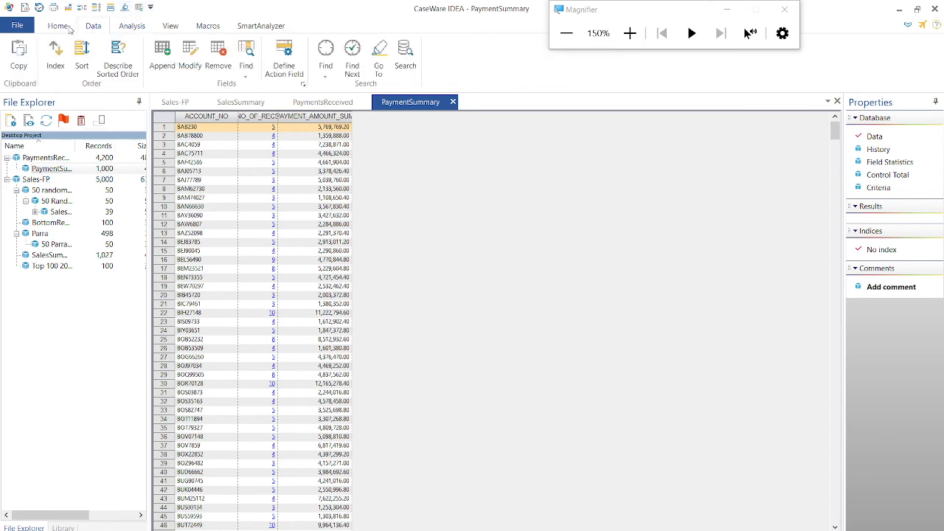
left_click(65, 27)
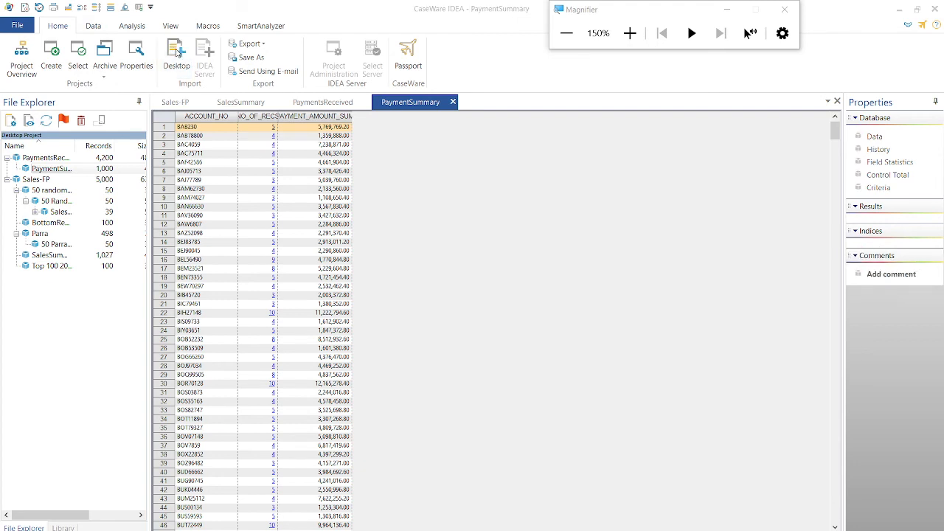
left_click(177, 51)
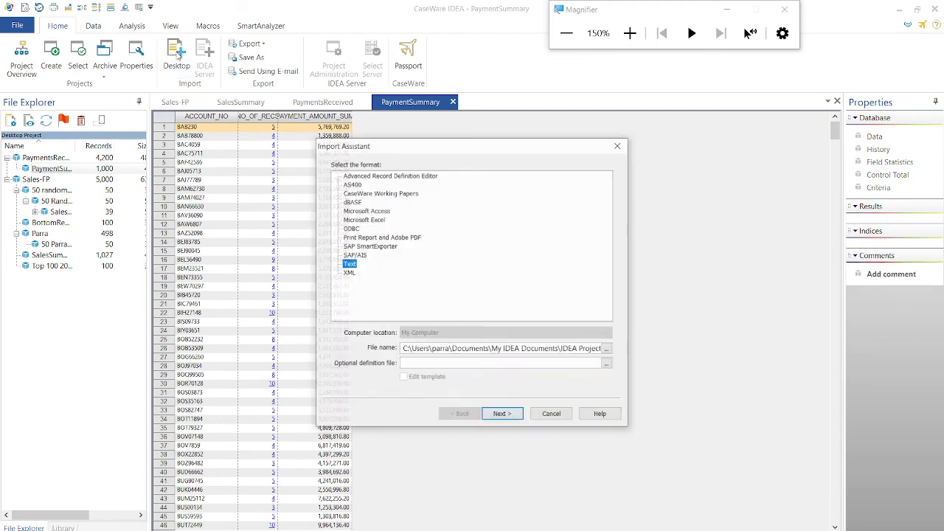
left_click(607, 349)
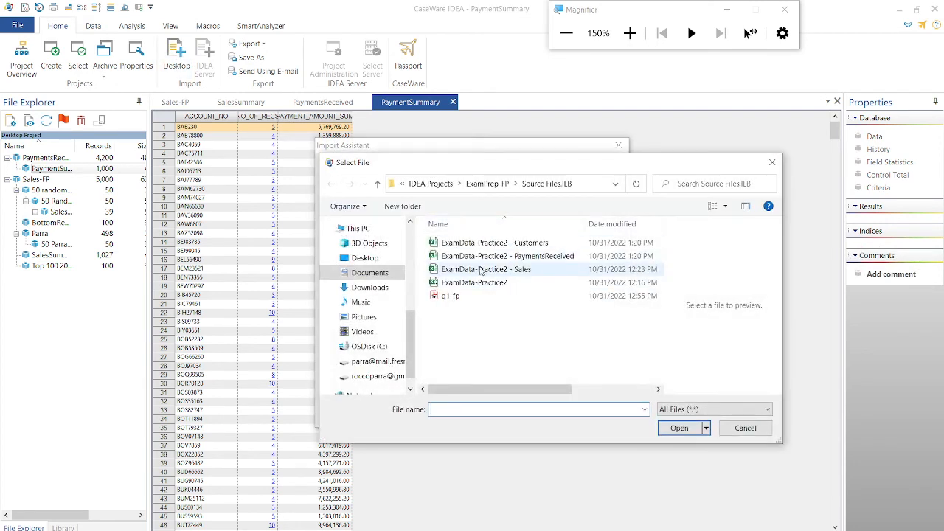
left_click(486, 243)
double_click(488, 244)
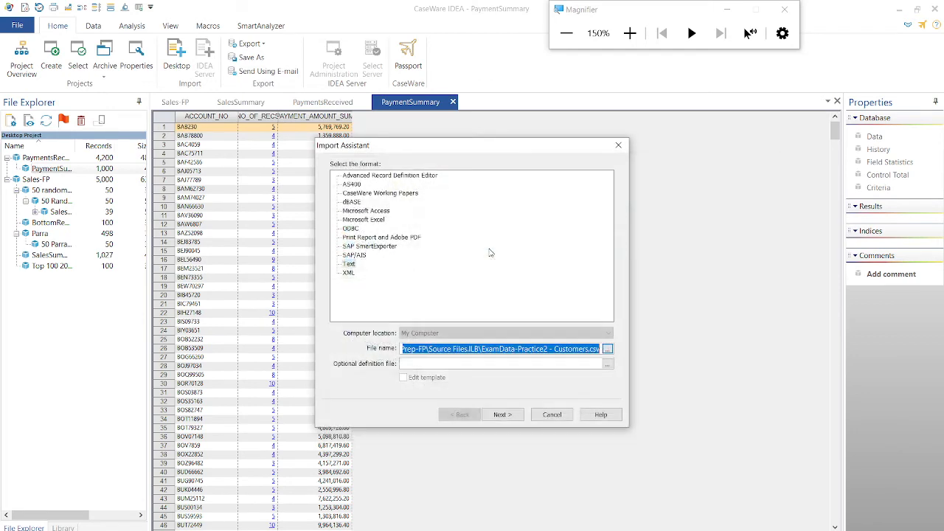
- Accept the delimited file type and comma separator for the customers import, using the first visible row as field names
left_click_drag(524, 149, 354, 56)
left_click(346, 322)
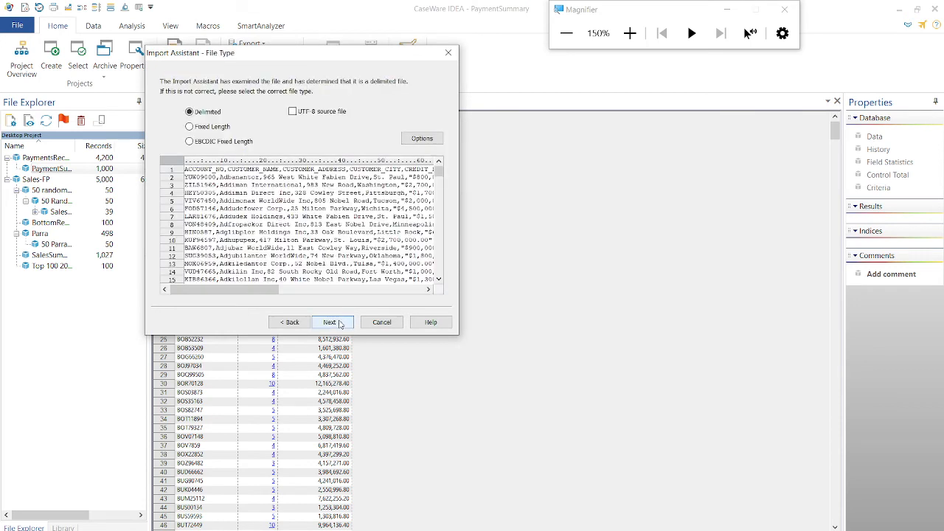
left_click(337, 326)
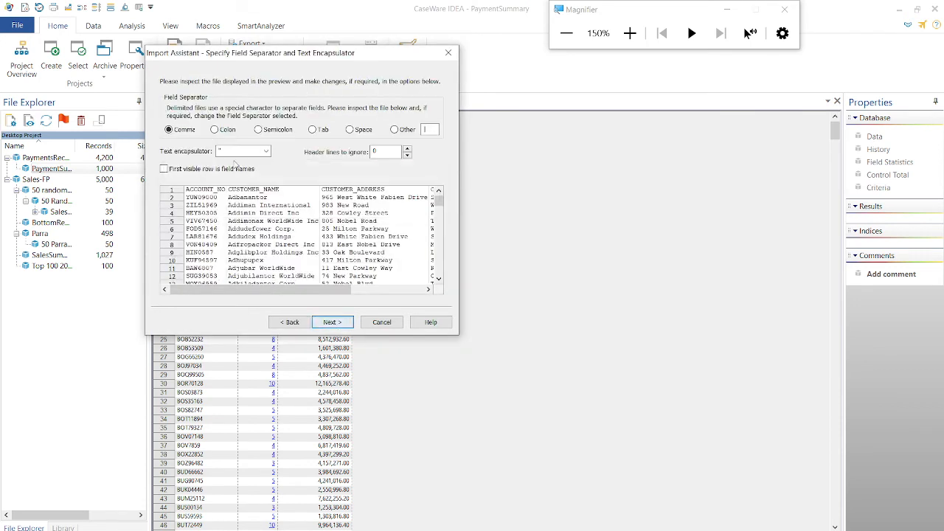
left_click(334, 325)
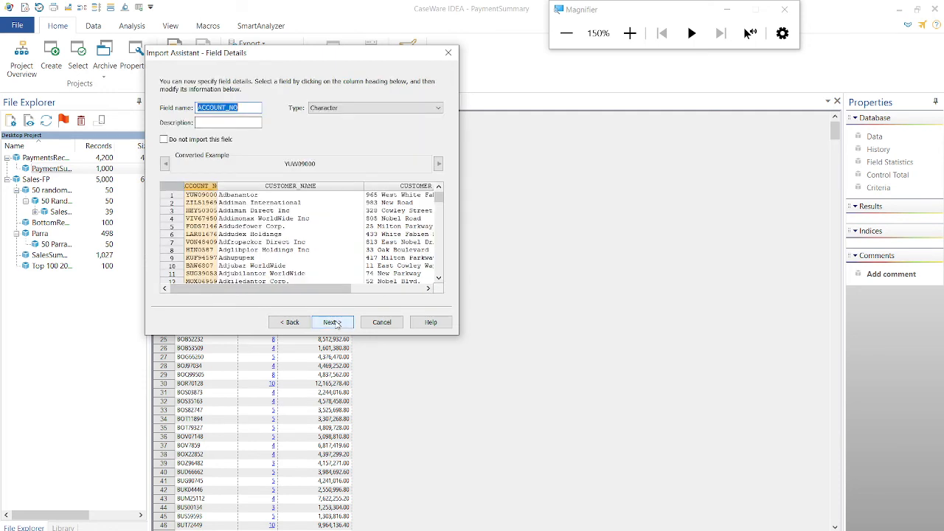
- Set the CREDIT_LIMIT field of the customers import to numeric with 2 decimals
left_click_drag(336, 288, 415, 289)
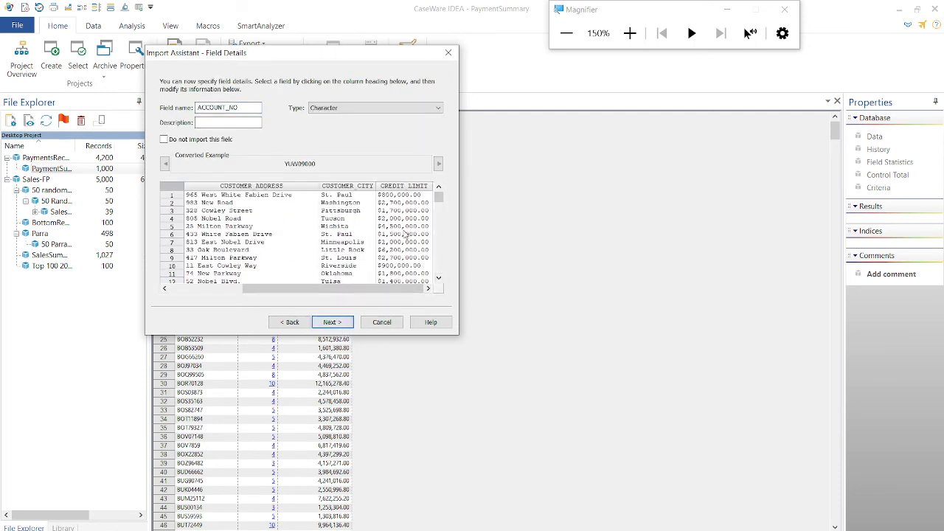
left_click(403, 185)
left_click(355, 109)
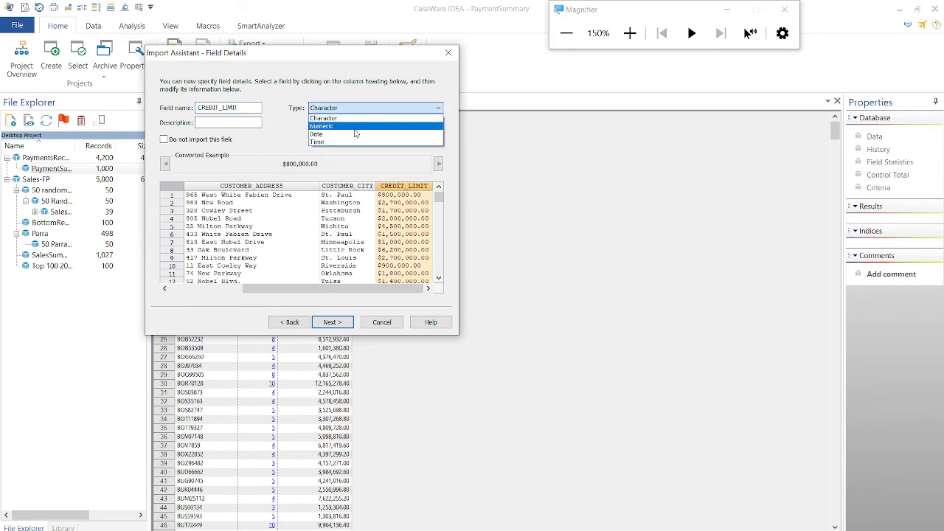
left_click(356, 124)
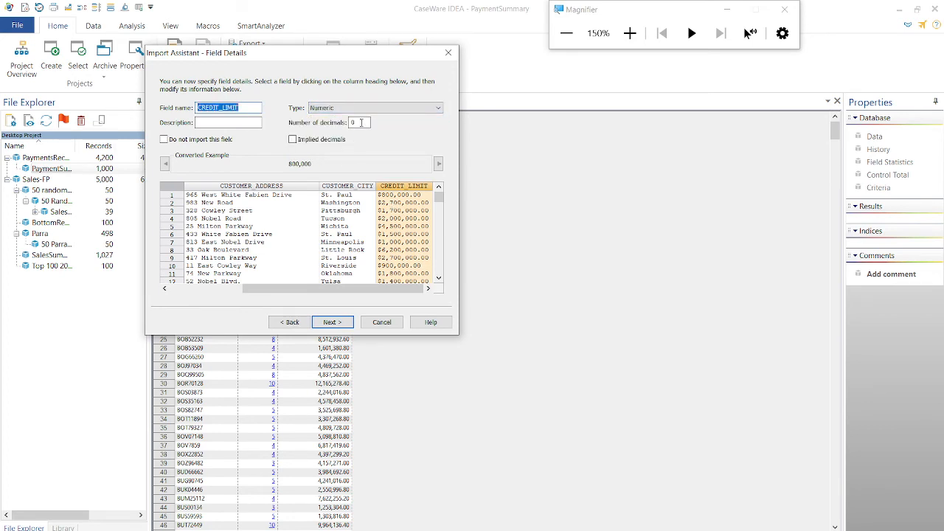
left_click(358, 122)
key("BackSpace")
type("2")
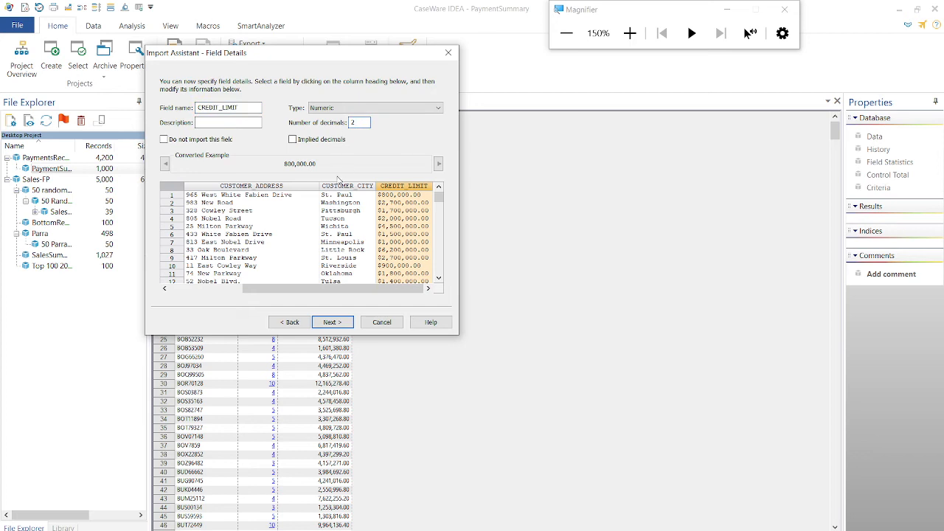
- Keep the remaining customer fields as character and finish the import without extra fields or criteria, choosing to generate field statistics
left_click(351, 275)
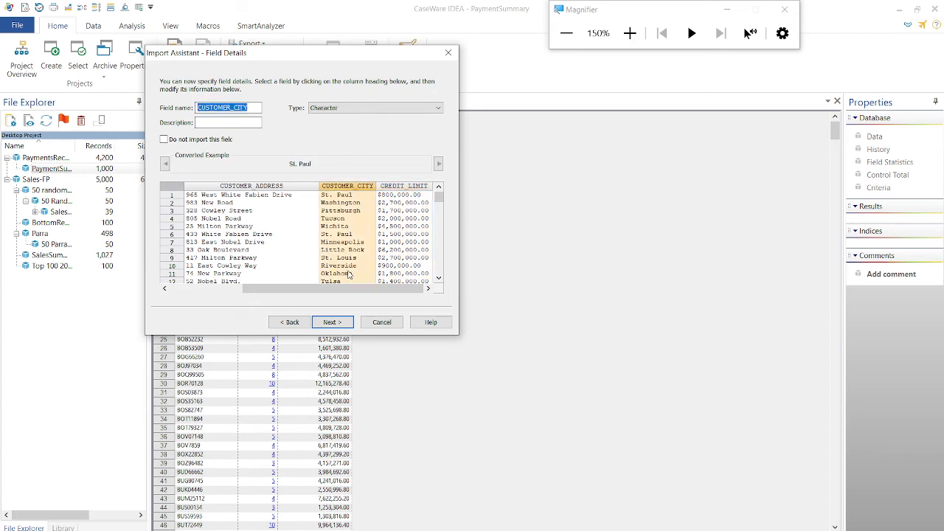
left_click(274, 267)
left_click(198, 286)
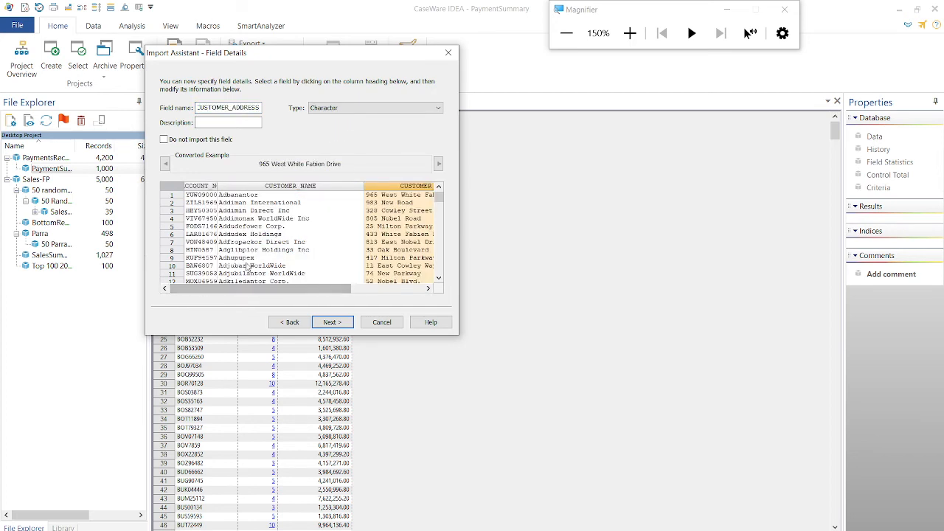
left_click(249, 267)
left_click(203, 257)
left_click(345, 327)
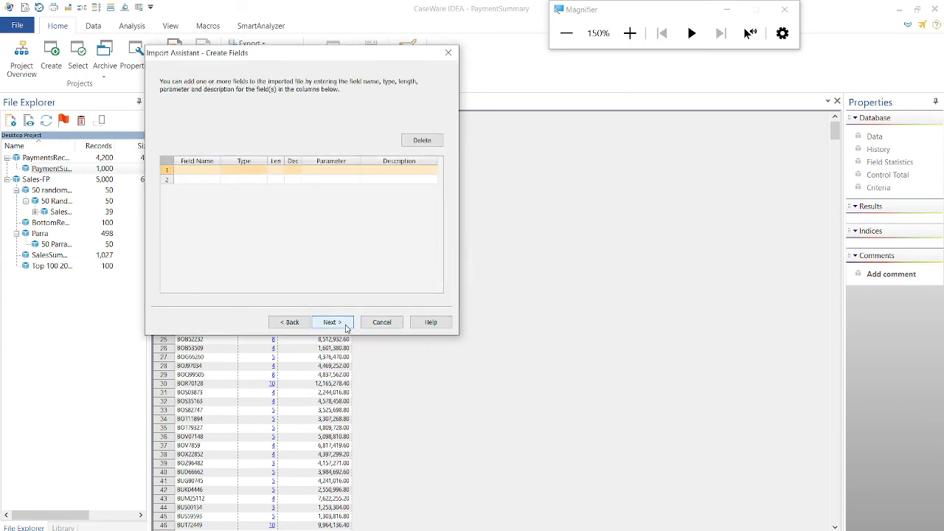
left_click(346, 323)
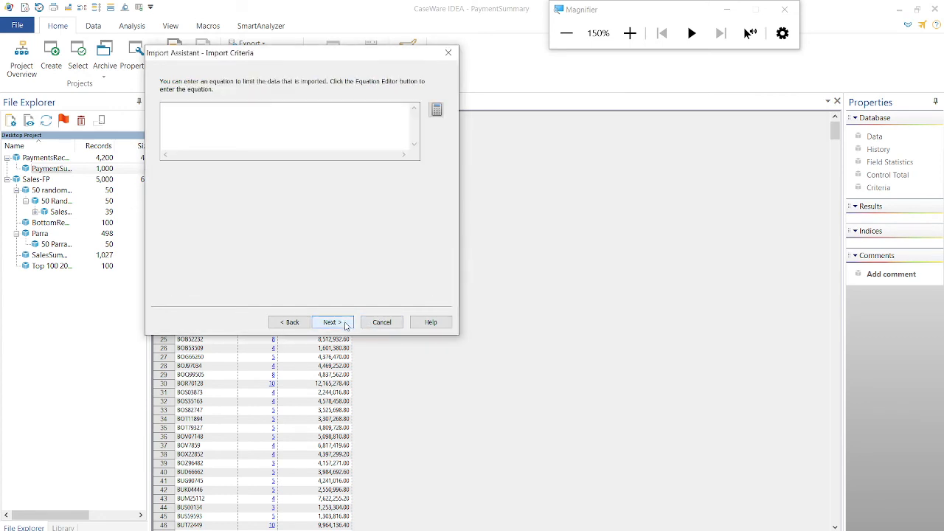
left_click(346, 323)
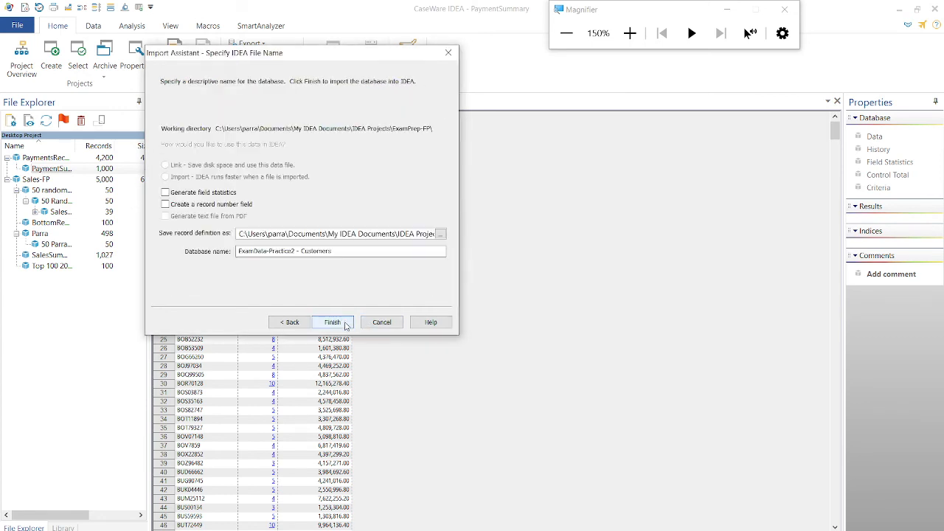
left_click(233, 191)
left_click(332, 322)
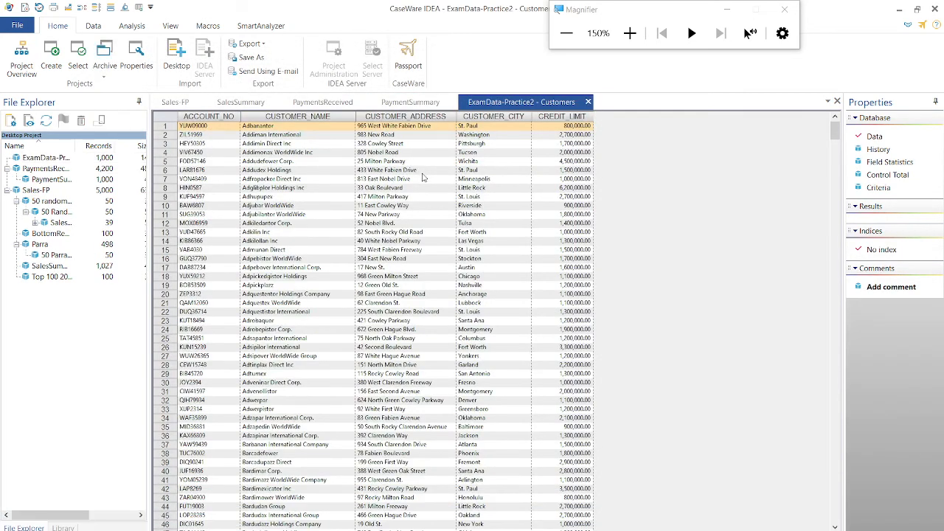
- Close the imported customers database and make SalesSummary the active database
left_click_drag(423, 174, 487, 127)
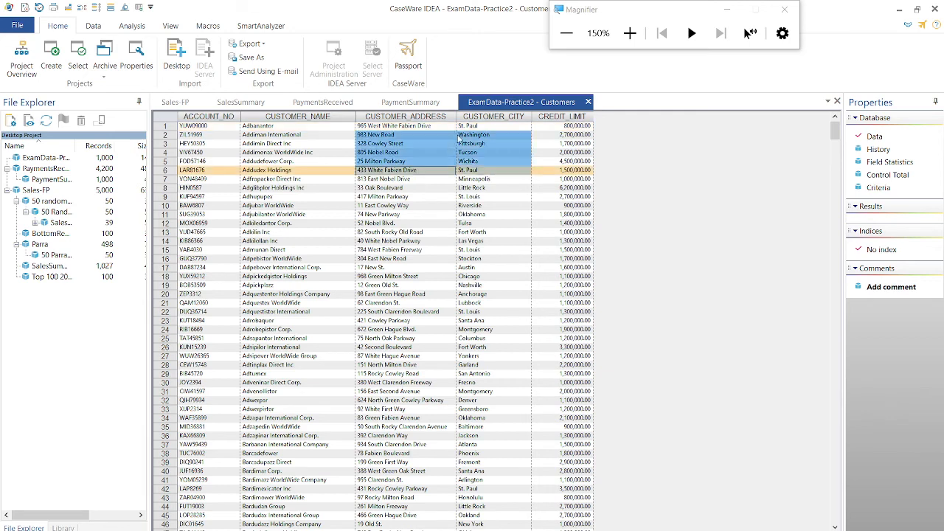
left_click(588, 101)
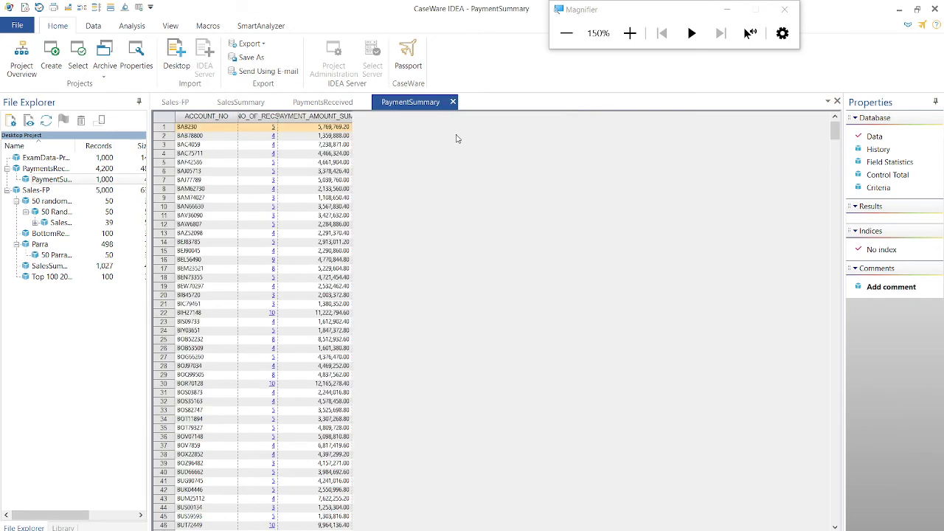
left_click(324, 103)
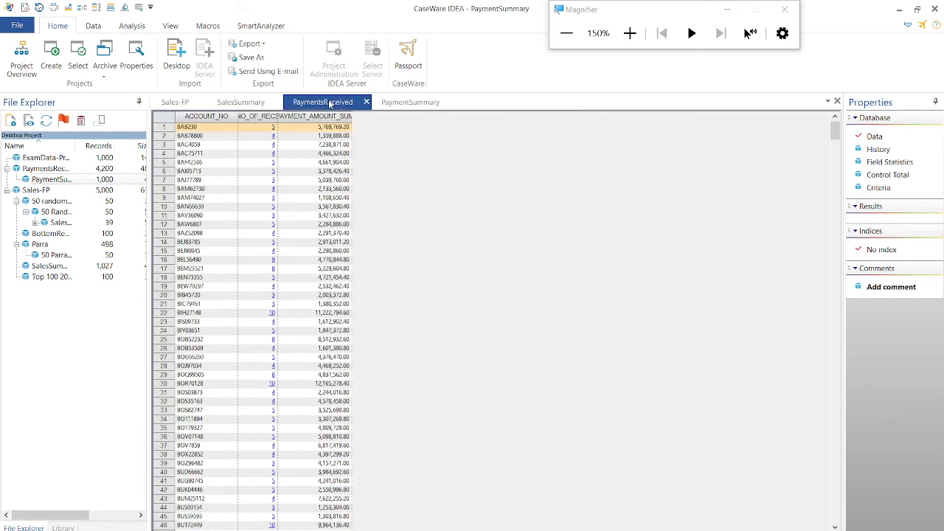
left_click(244, 103)
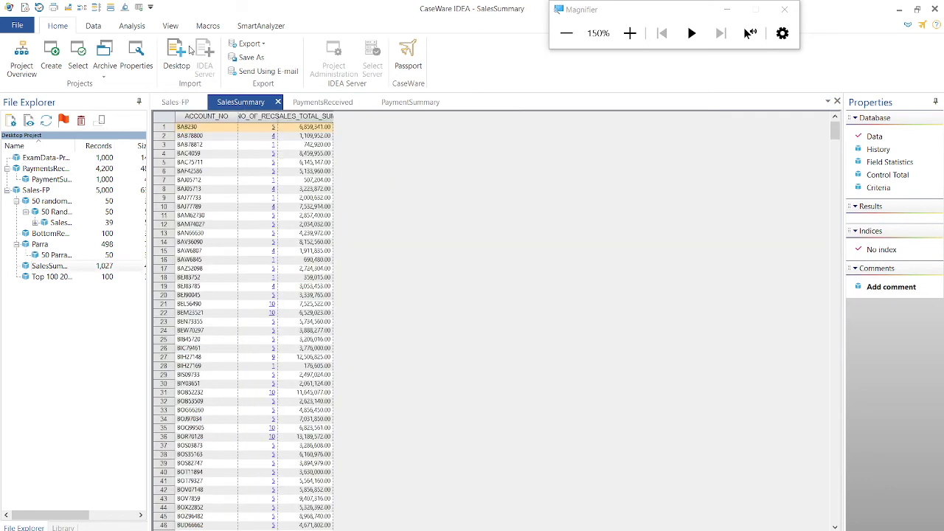
- Start a database join with SalesSummary as primary and select PaymentSummary as the secondary database
left_click(213, 28)
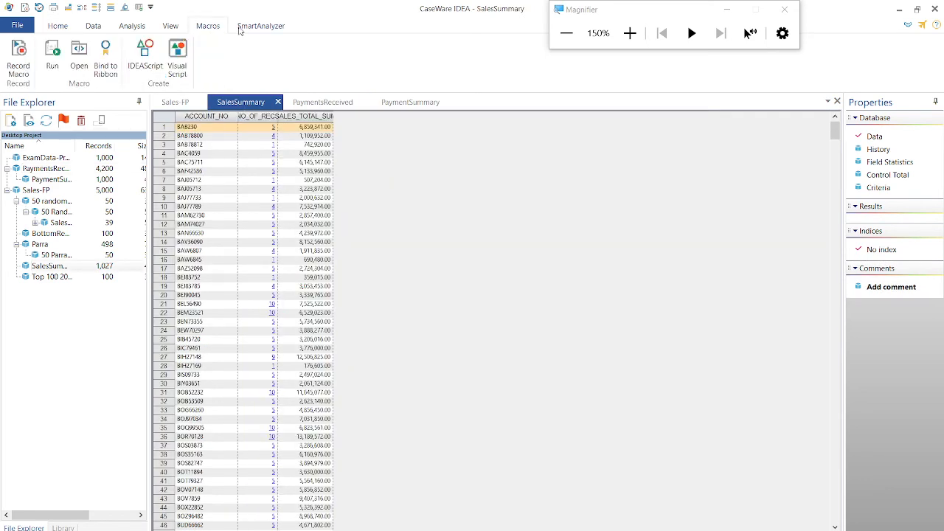
left_click(129, 28)
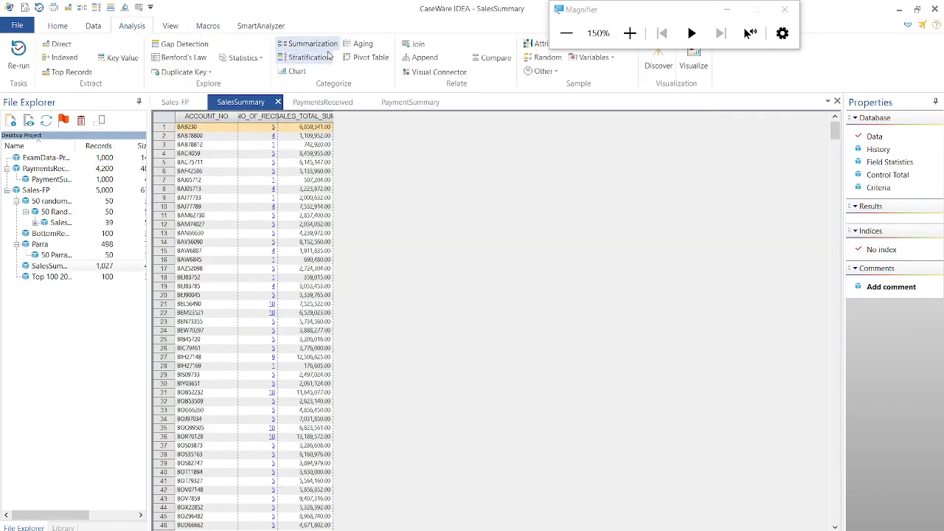
left_click(414, 44)
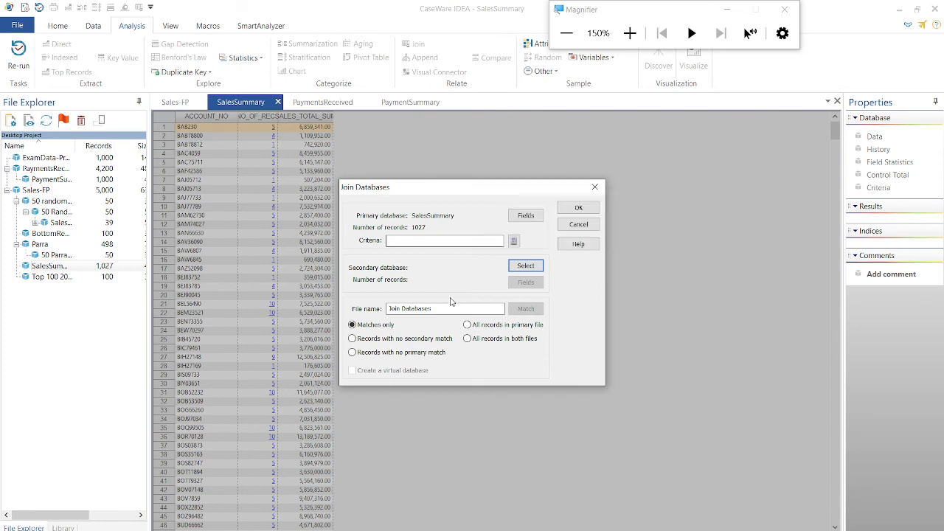
left_click(529, 266)
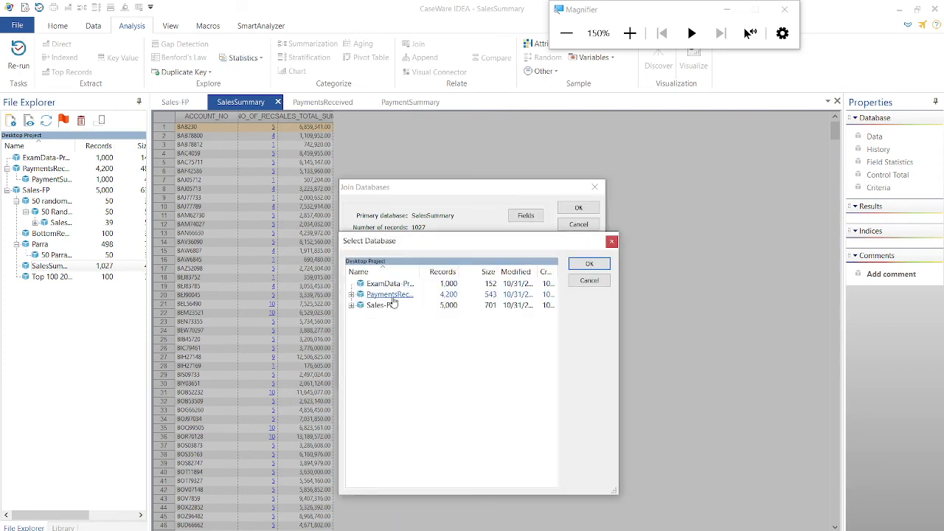
left_click(352, 295)
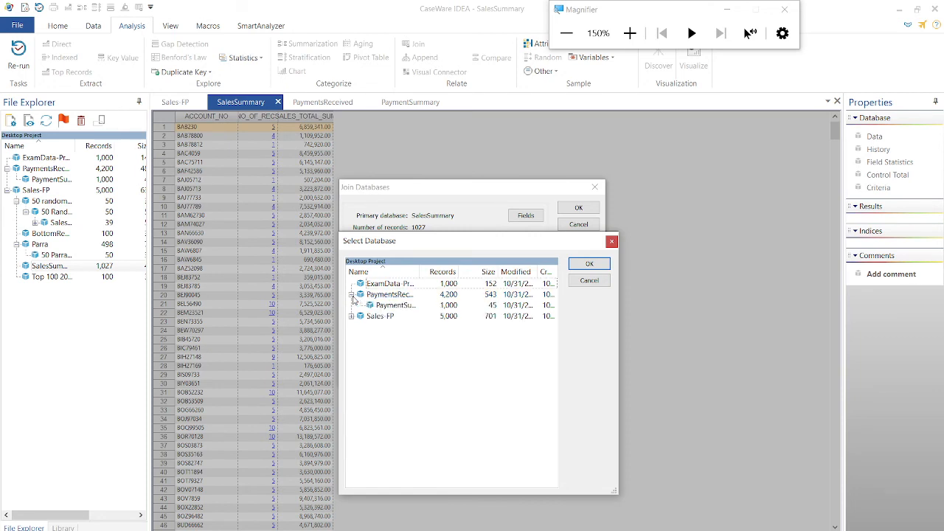
left_click(405, 307)
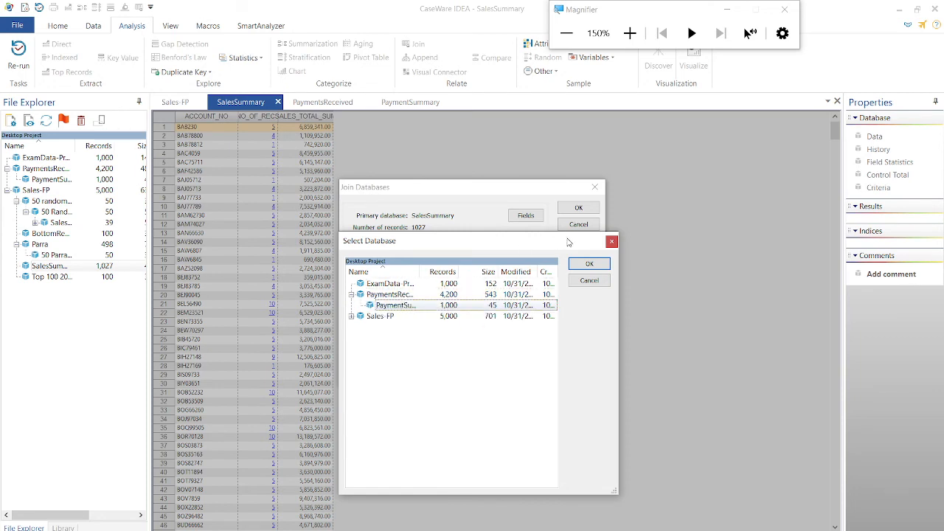
left_click(587, 264)
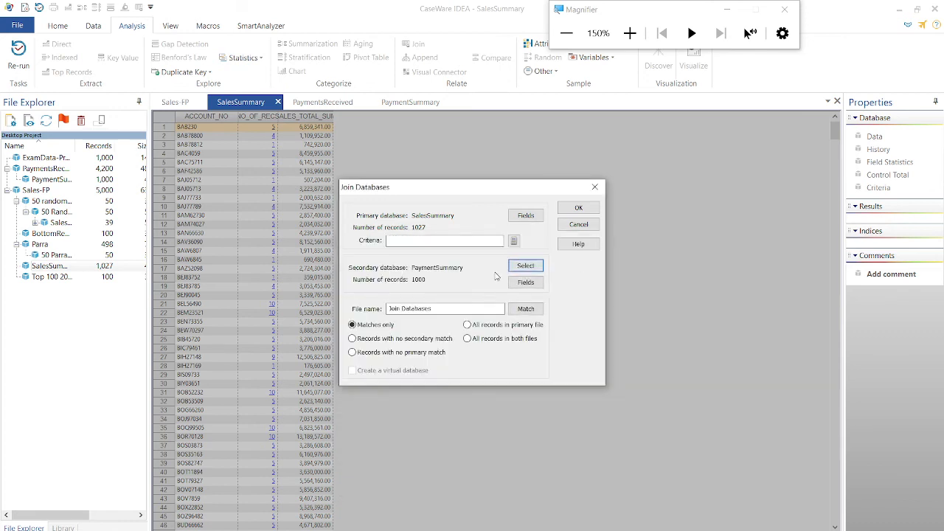
- Match the two databases on ACCOUNT_NO in ascending order
left_click(526, 308)
left_click(380, 244)
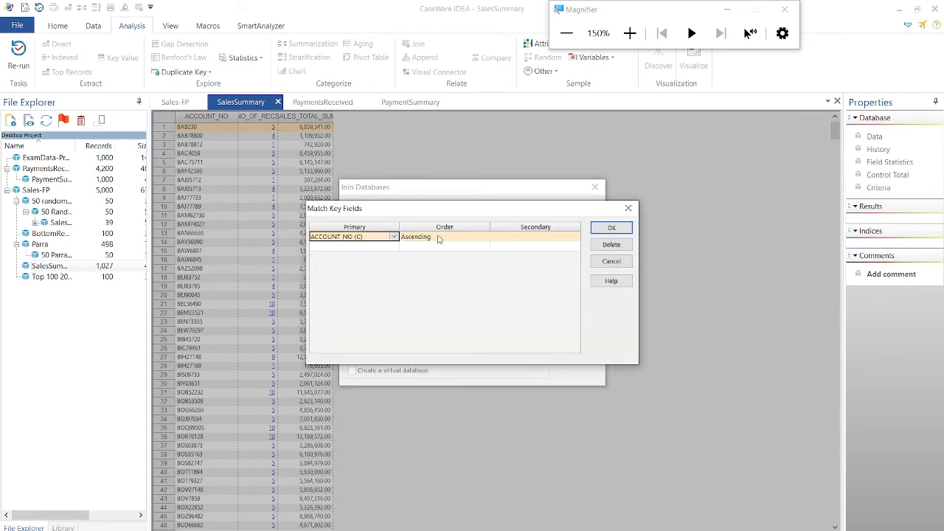
left_click(506, 242)
left_click(611, 228)
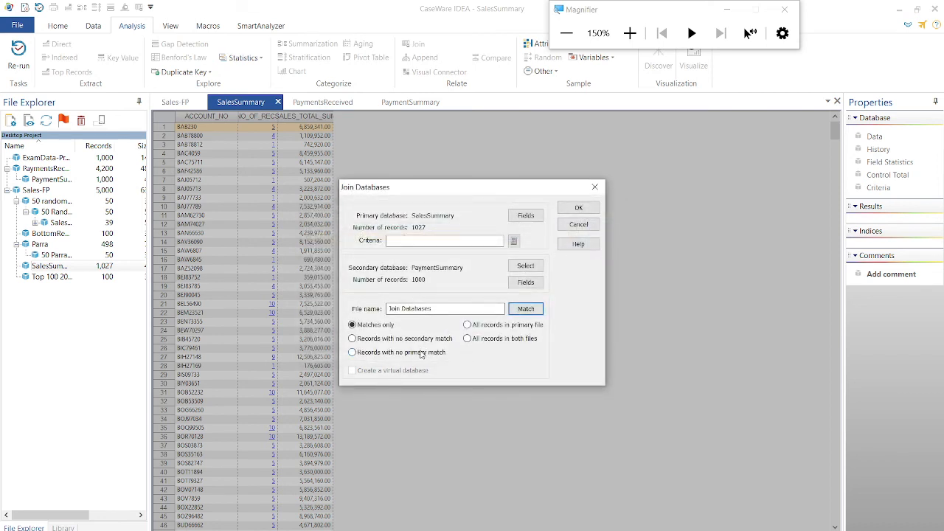
- Run the join with all records in the primary file into a new database named SalesbyAccount
left_click(491, 329)
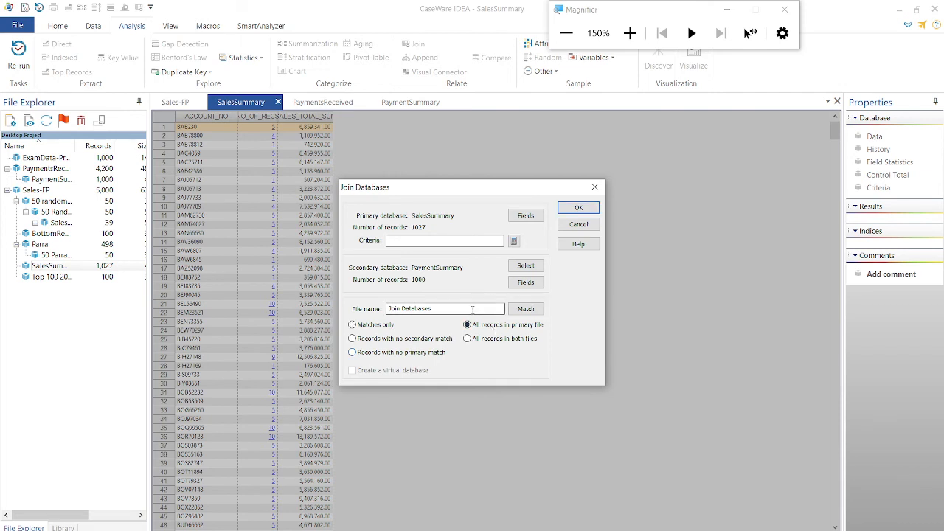
left_click_drag(475, 308, 224, 320)
type("SalesbyAccount")
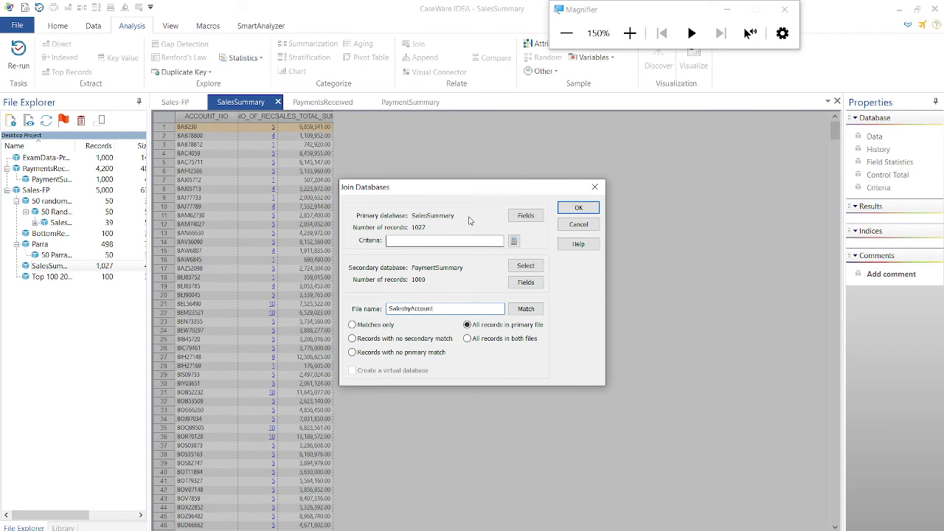
left_click(578, 207)
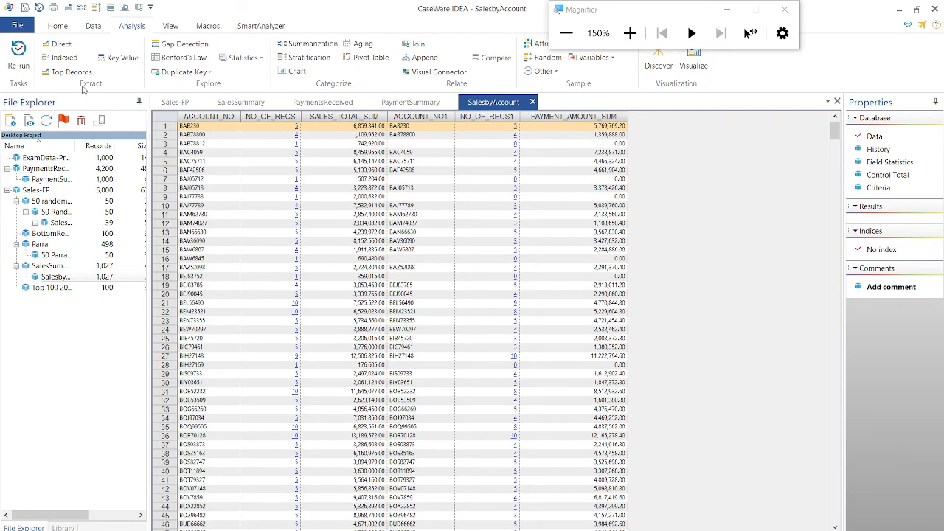
- Append a virtual numeric field named ACCOUNTBALANCE with 2 decimals to SalesbyAccount, calculated as SALES_TOTAL_SUM - PAYMENT_AMOUNT_SUM
left_click(98, 29)
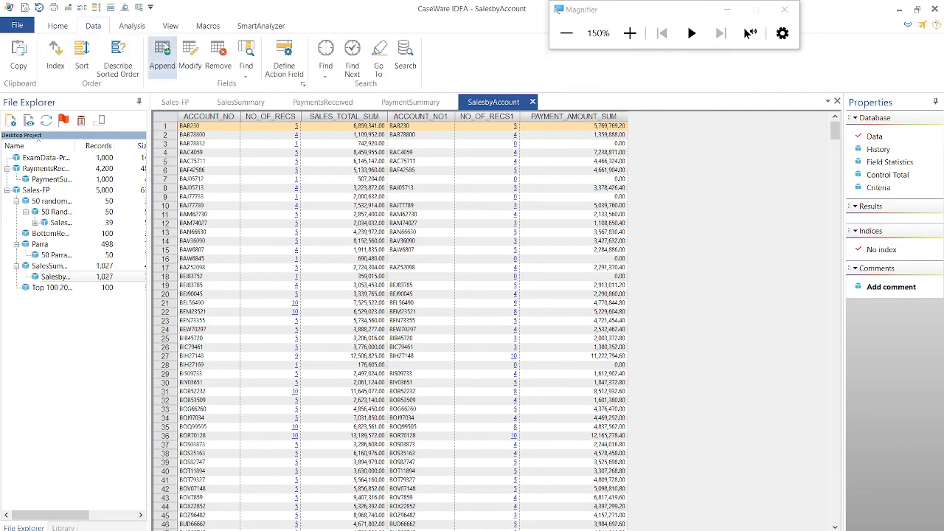
left_click(164, 51)
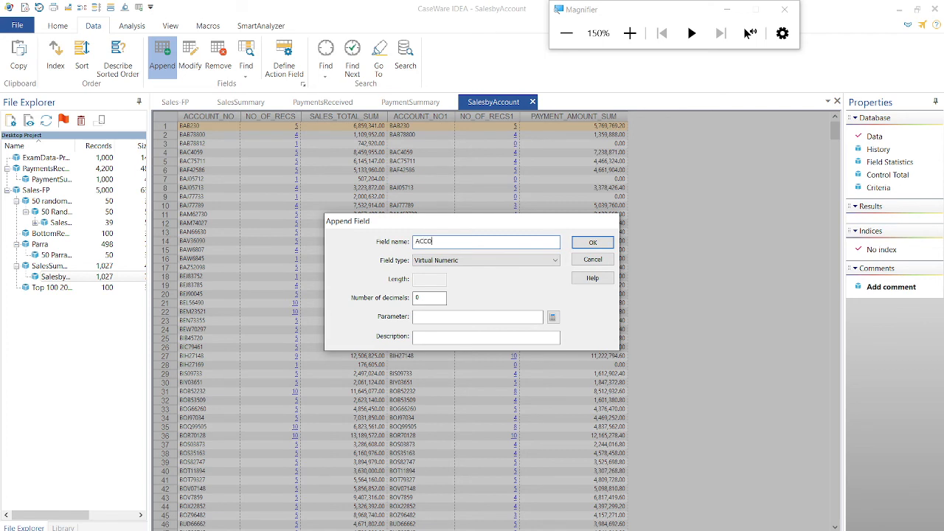
key("Tab")
key("Tab")
type("2")
left_click(552, 316)
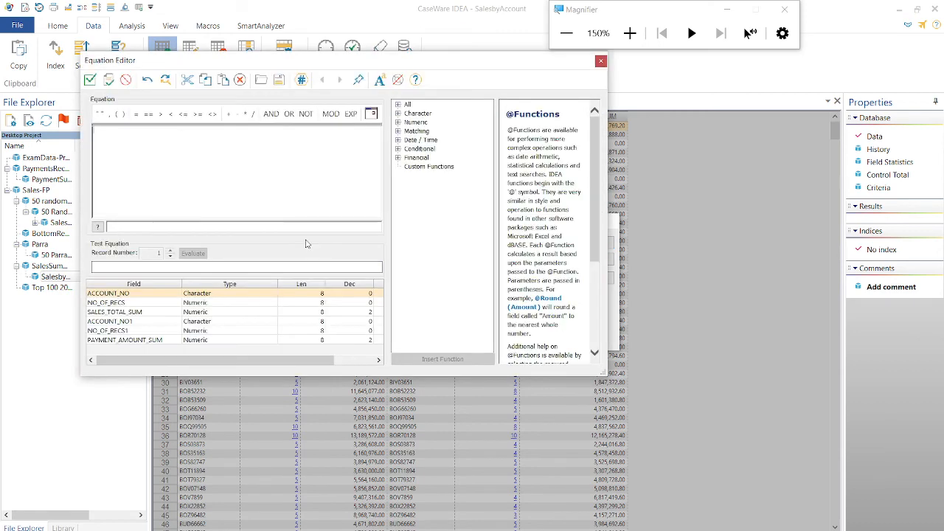
double_click(140, 312)
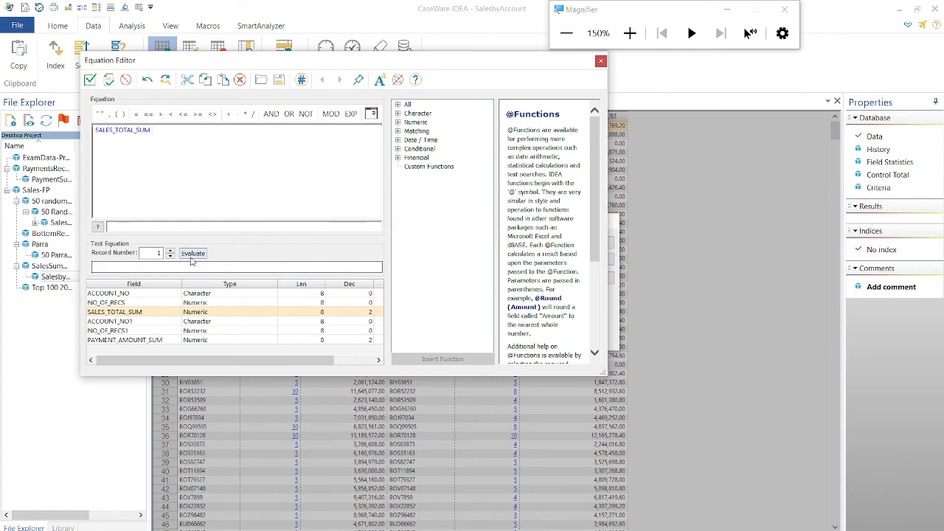
type("-")
double_click(125, 340)
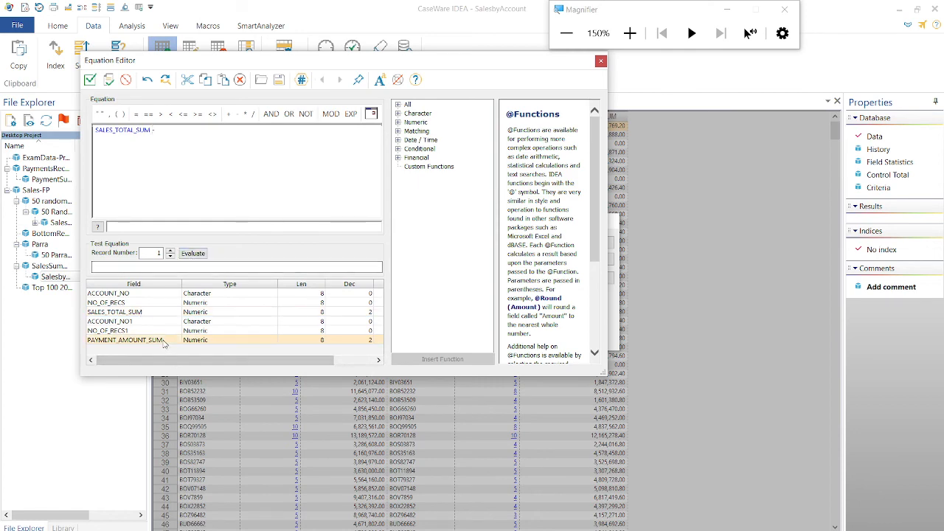
left_click(90, 80)
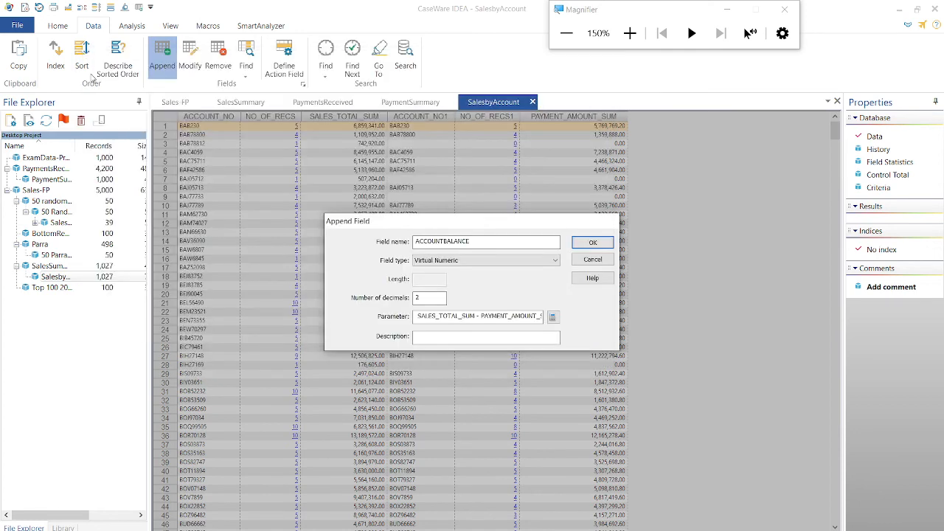
left_click(576, 243)
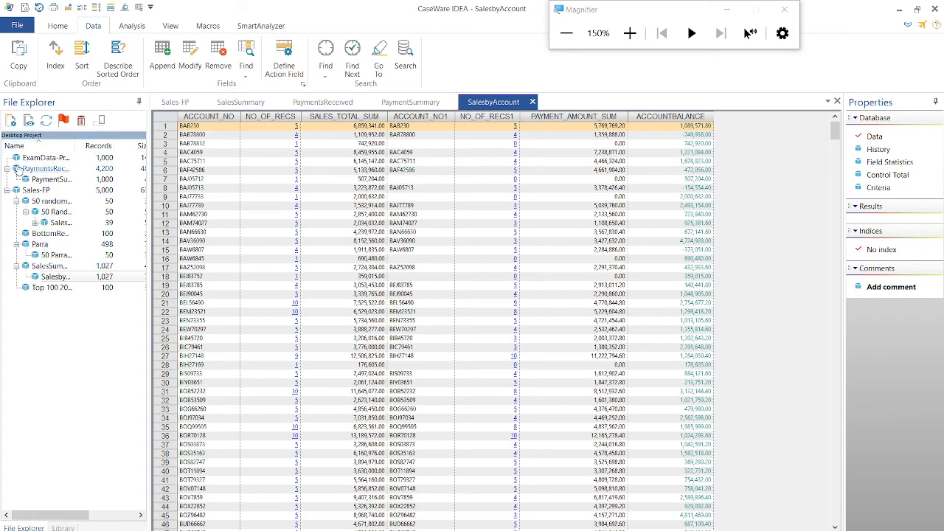
- Rename the imported exam practice customer database as Customers
left_click(6, 190)
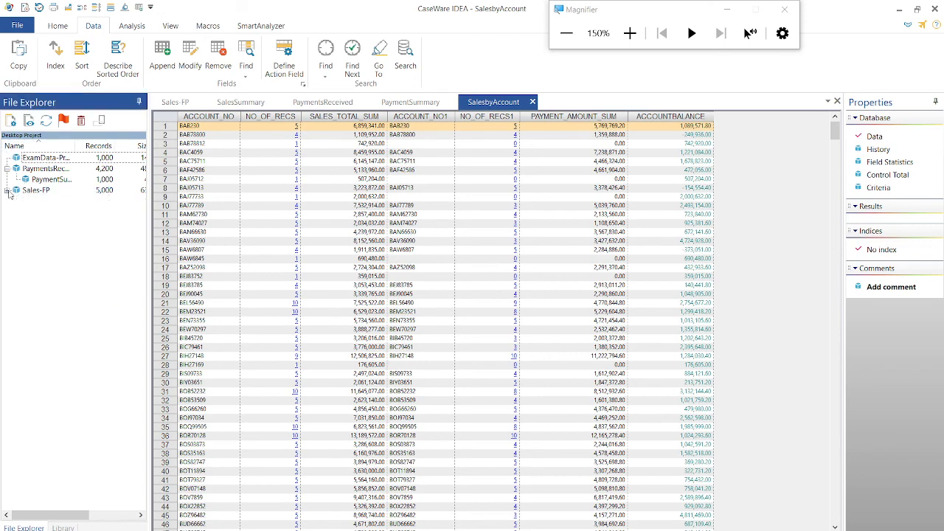
right_click(43, 158)
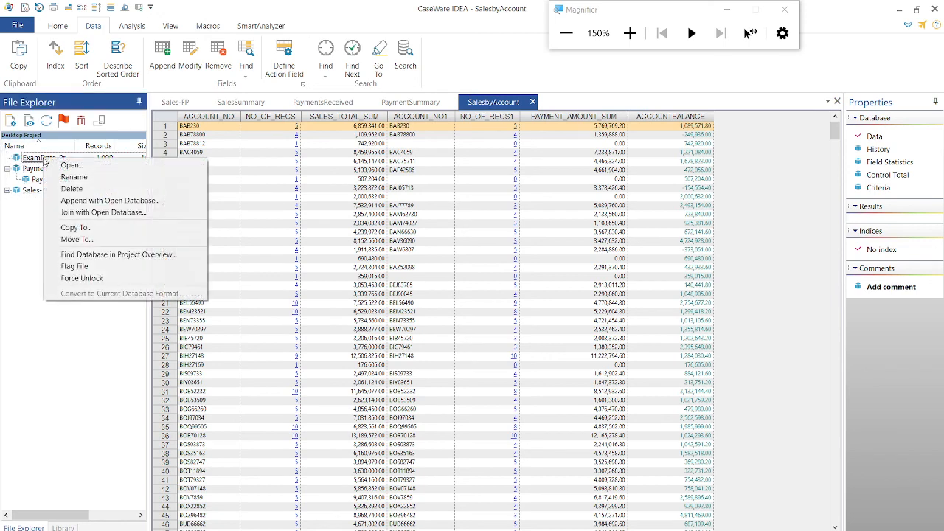
left_click(73, 177)
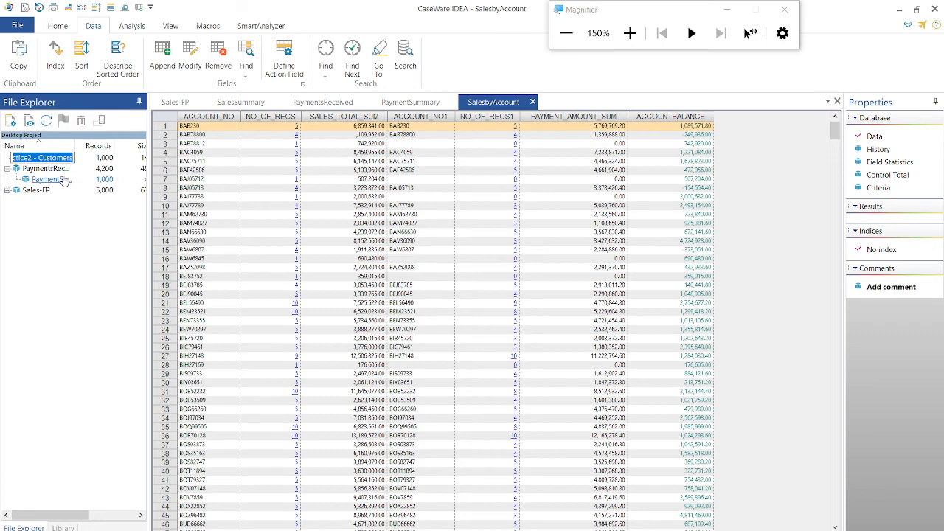
type("dustomers")
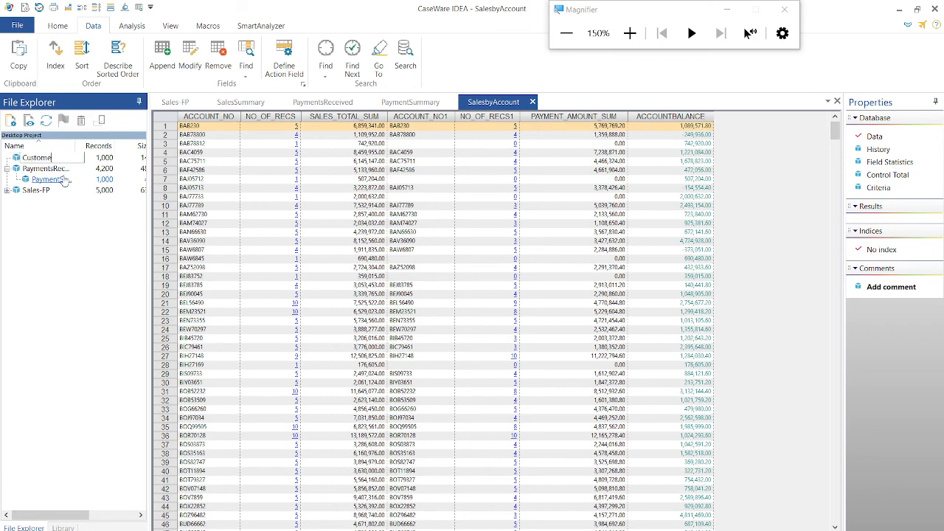
key("Return")
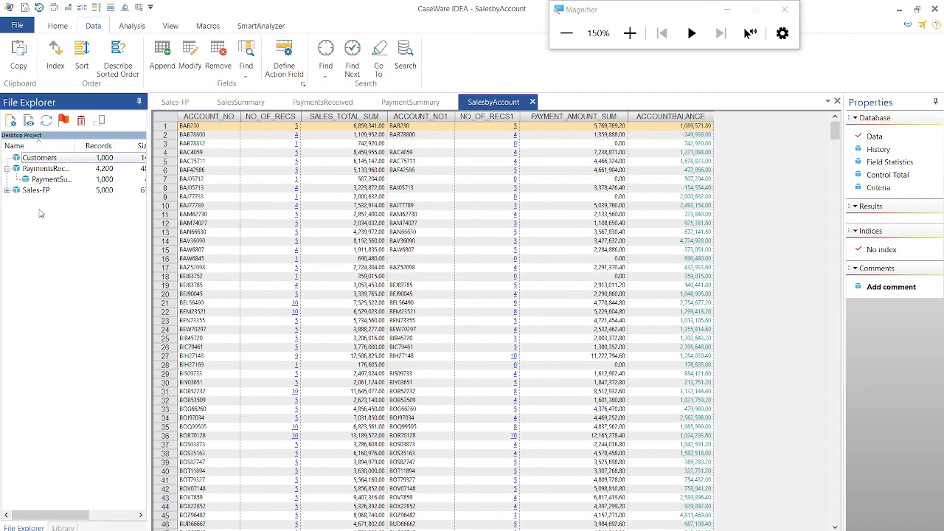
- Open the Customers database, review its CREDIT_LIMIT field, and close it
double_click(69, 160)
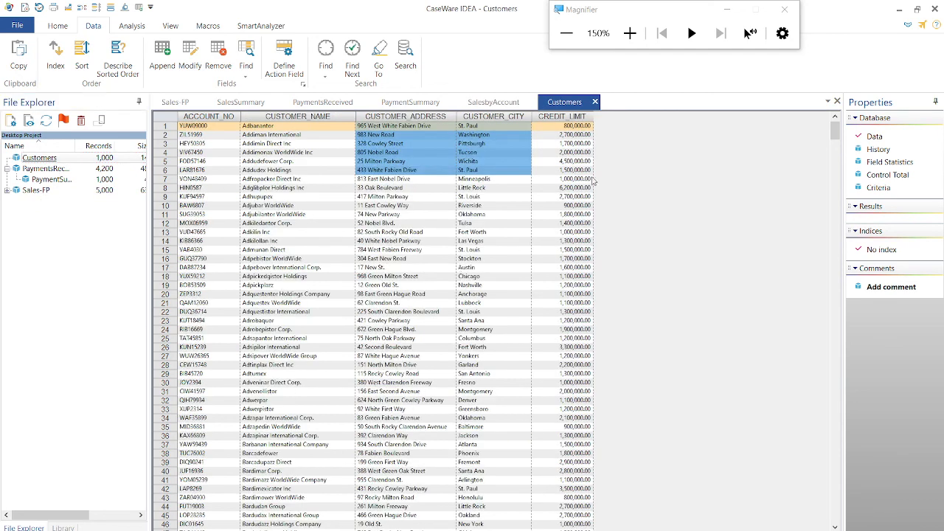
left_click(566, 155)
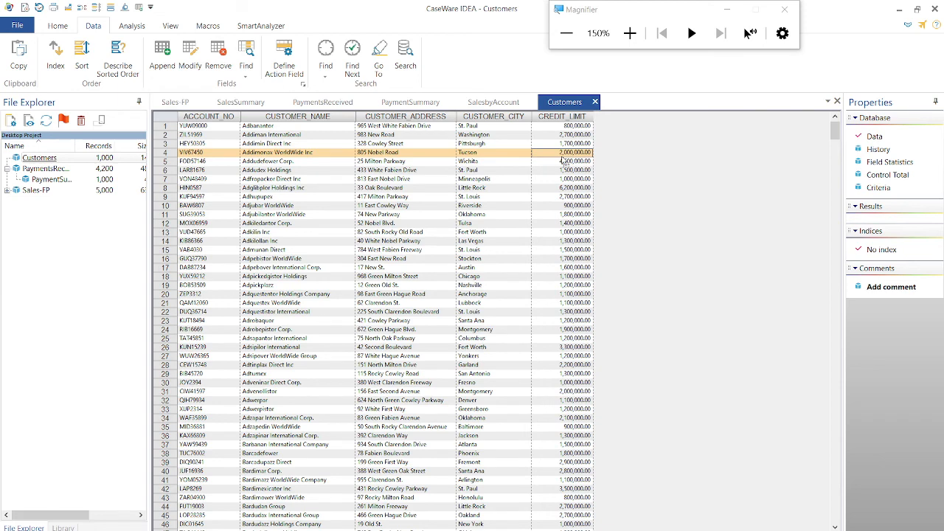
left_click(476, 105)
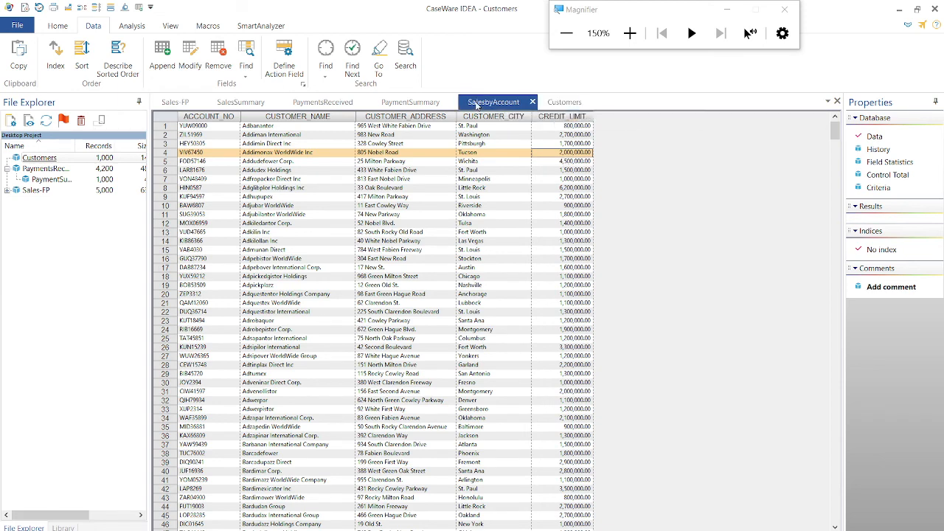
left_click(594, 104)
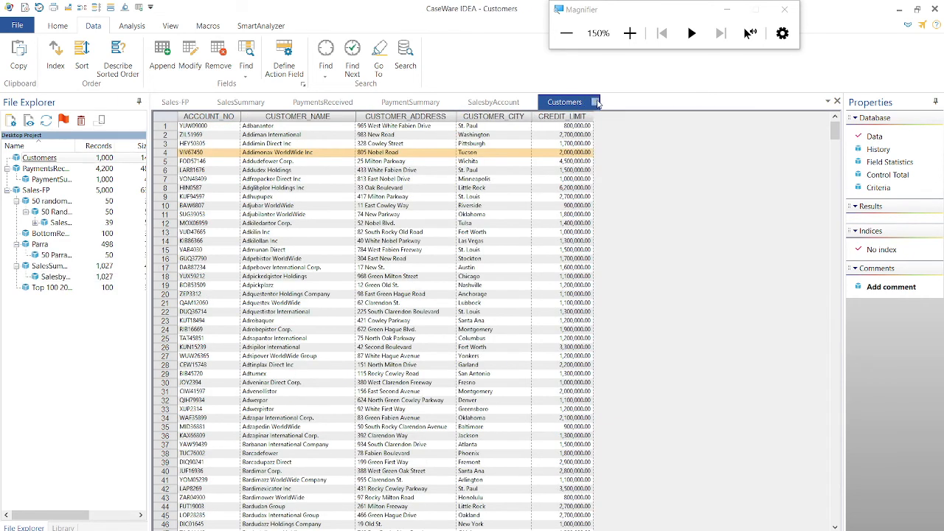
- Start a database join with SalesbyAccount as primary and select Customers as the secondary database
left_click(487, 107)
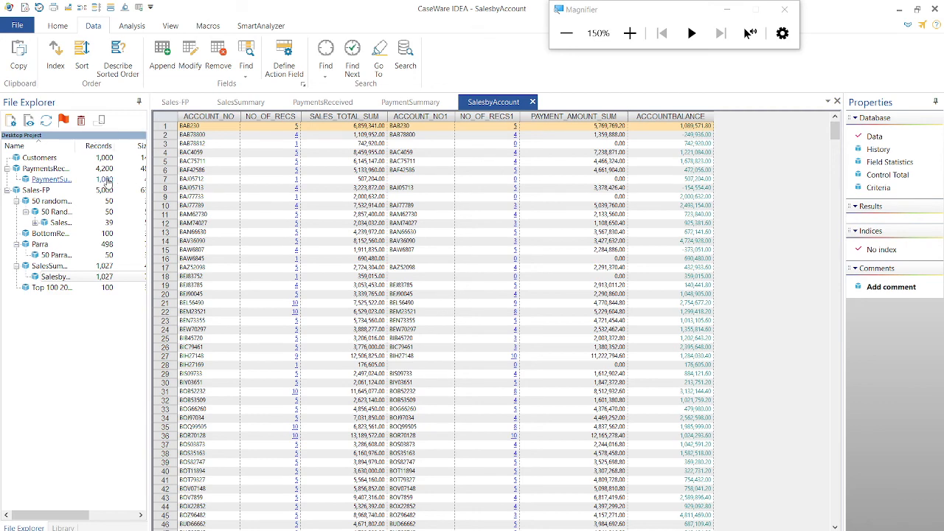
left_click(130, 28)
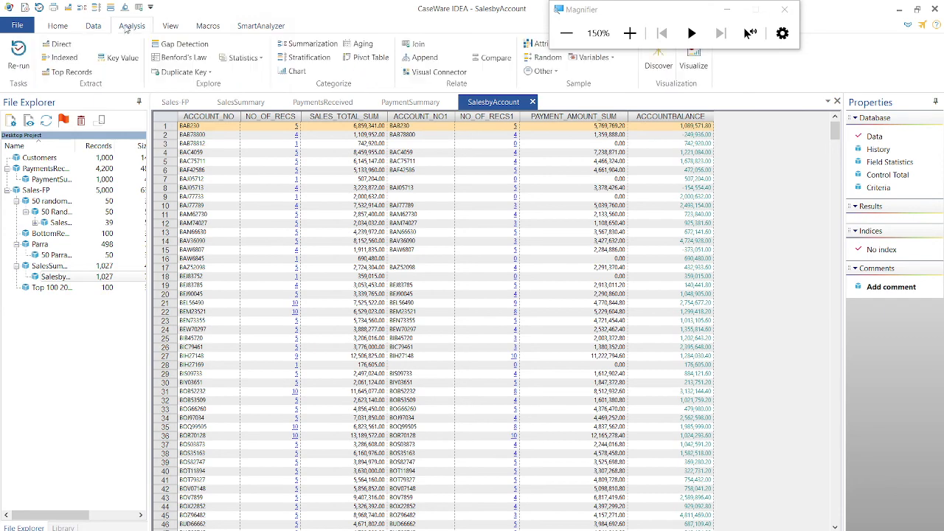
left_click(420, 44)
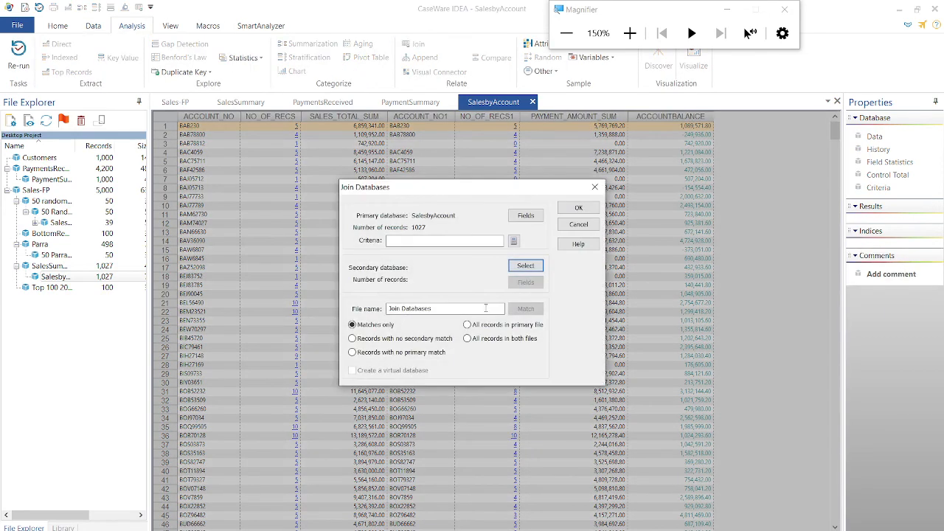
left_click(524, 265)
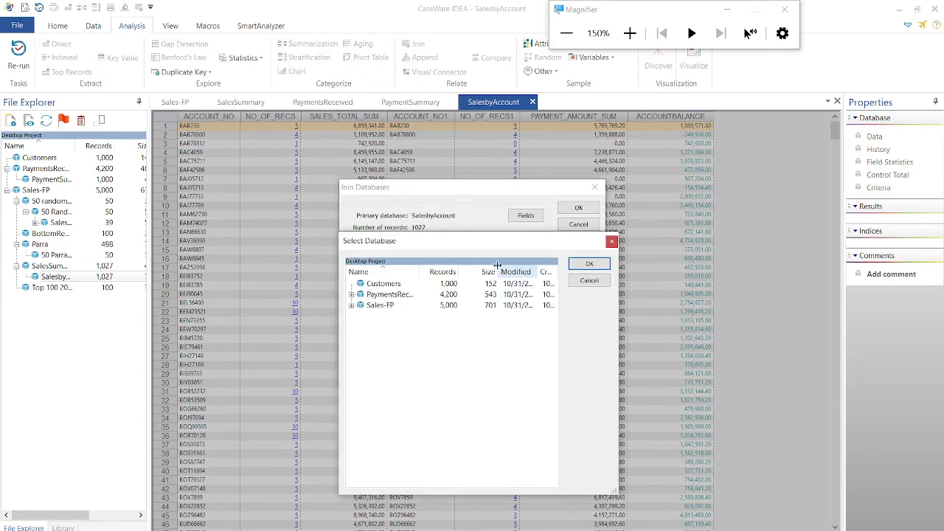
left_click(398, 284)
left_click(589, 263)
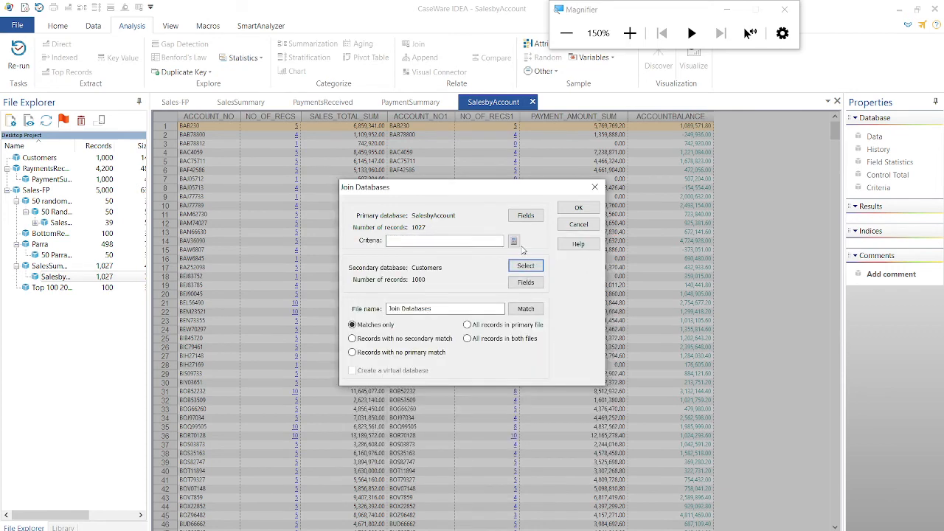
- Match the databases on ACCOUNT_NO in ascending order and run the join with all records in the primary file
left_click(526, 310)
left_click(383, 238)
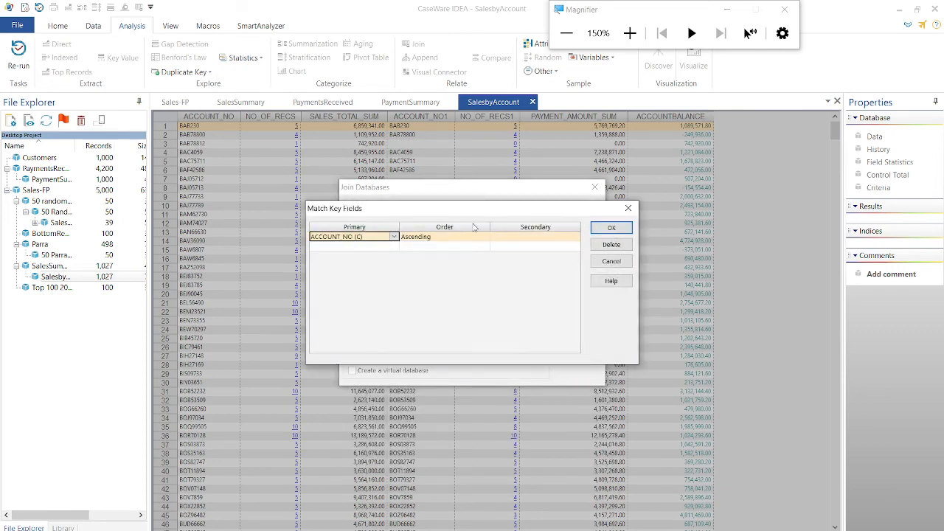
left_click(524, 236)
left_click(611, 228)
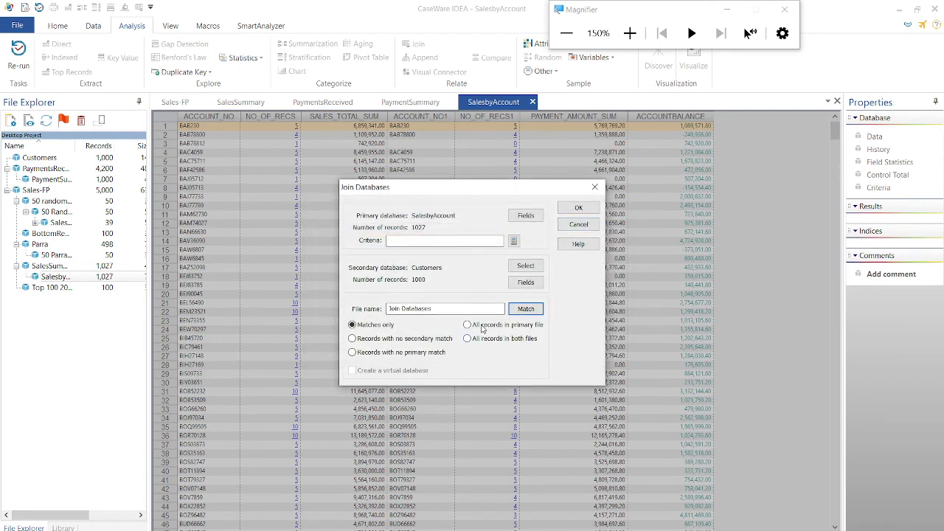
left_click(513, 325)
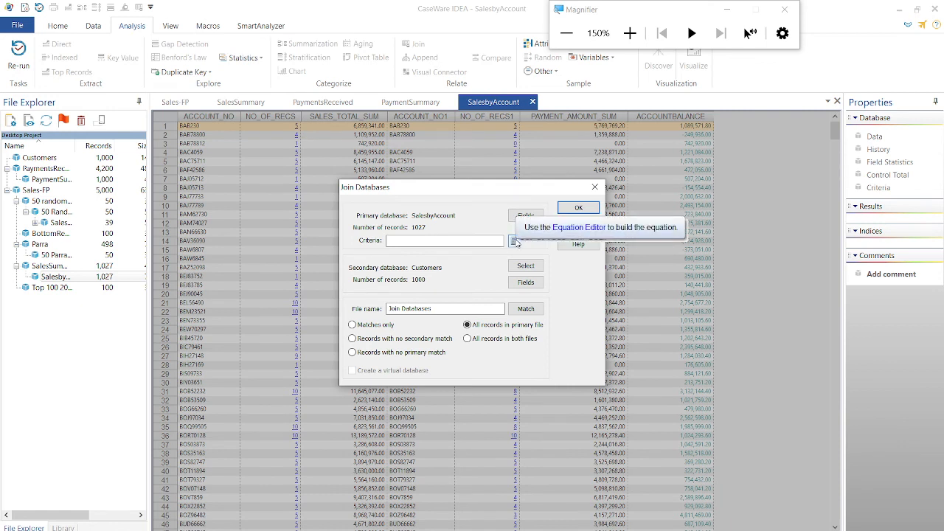
left_click(579, 208)
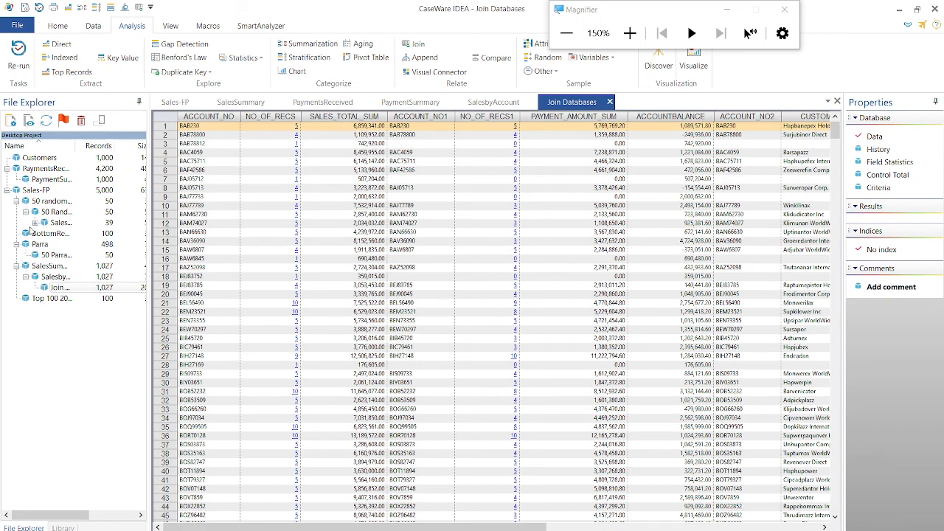
- Try to rename the Join Databases output under SalesbyAccount while it is still open
left_click(64, 288)
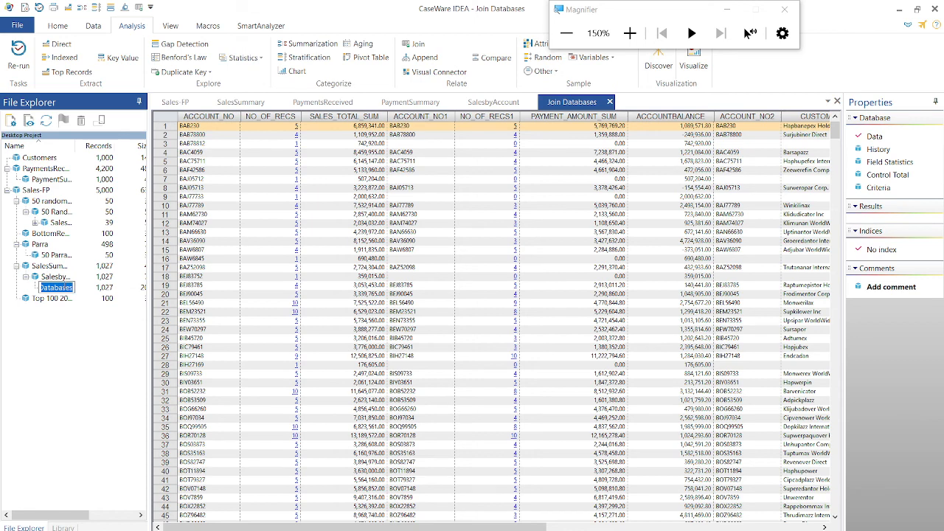
type("AccountSummary")
key("BackSpace")
type("yBalance")
key("Return")
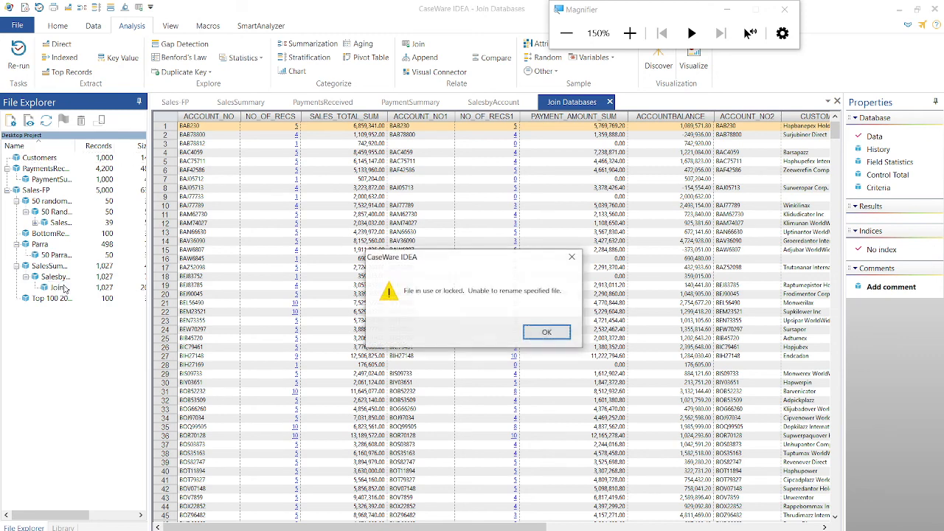
left_click(546, 332)
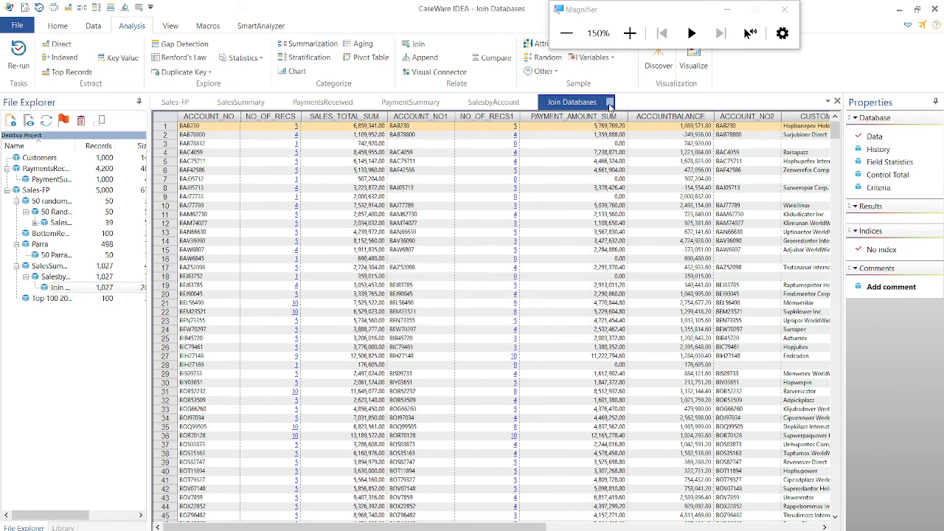
- Close the Join Databases output and rename it as BalanceandCreditSummary
left_click_drag(328, 262, 171, 293)
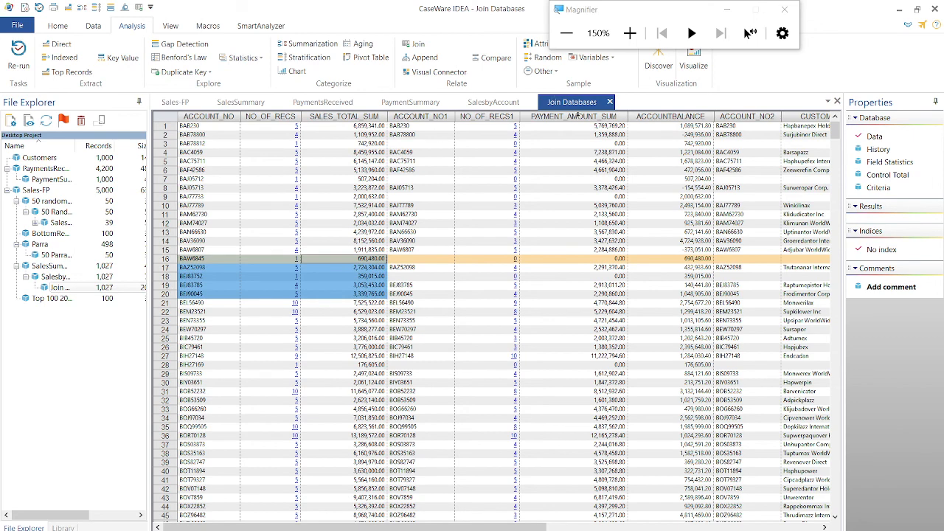
left_click(609, 102)
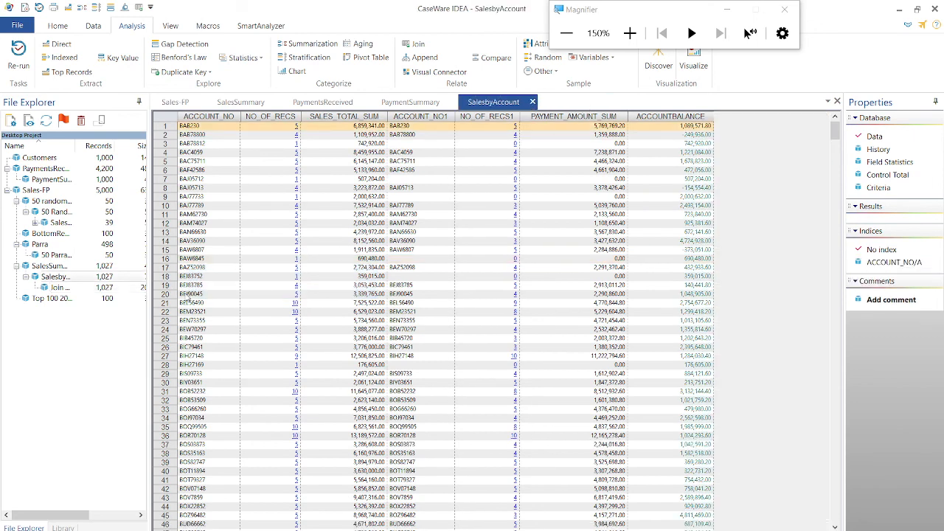
right_click(76, 286)
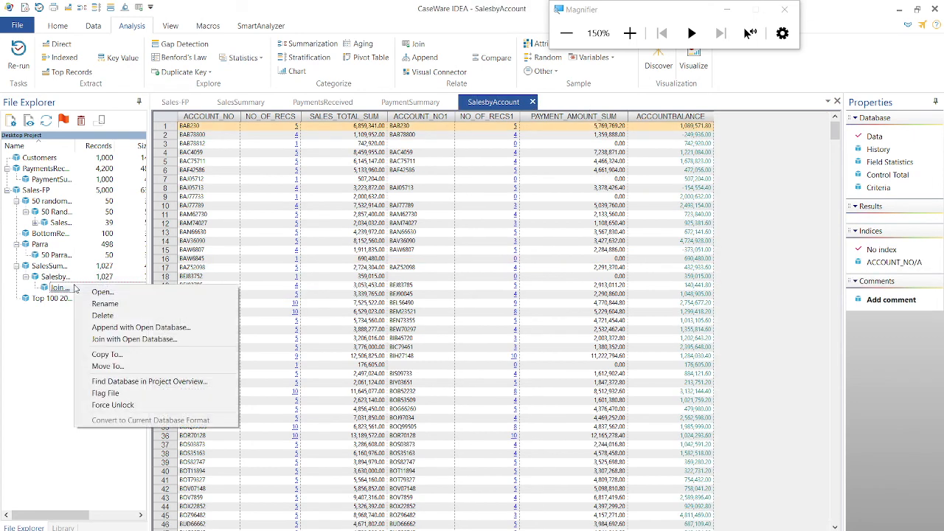
left_click(108, 307)
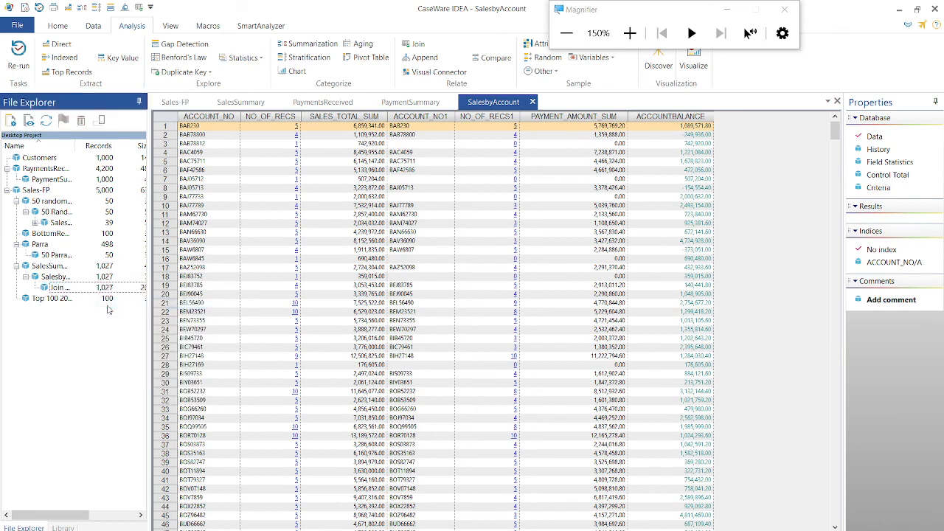
right_click(78, 289)
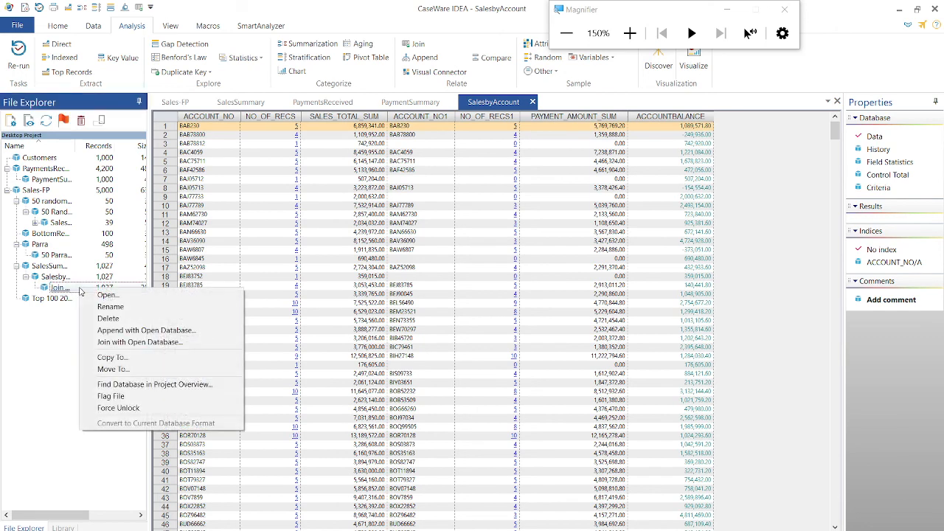
left_click(96, 306)
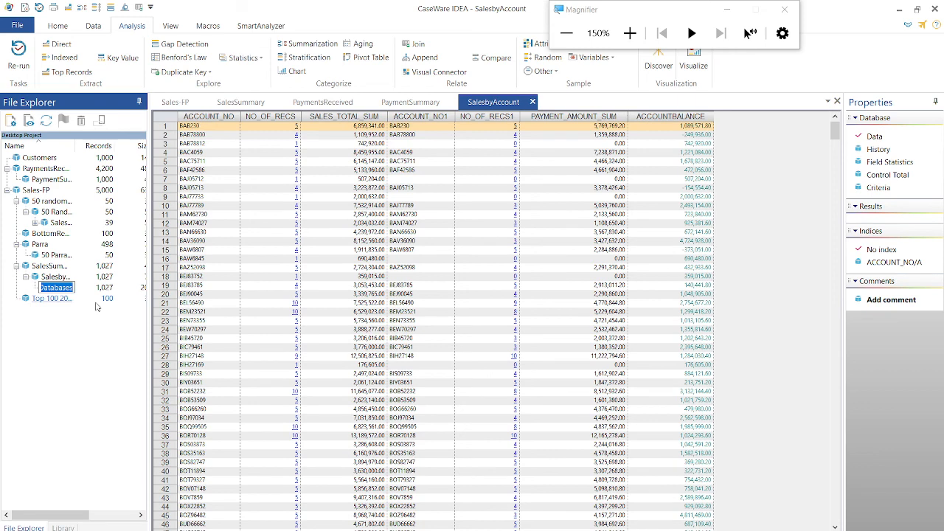
type("Sa")
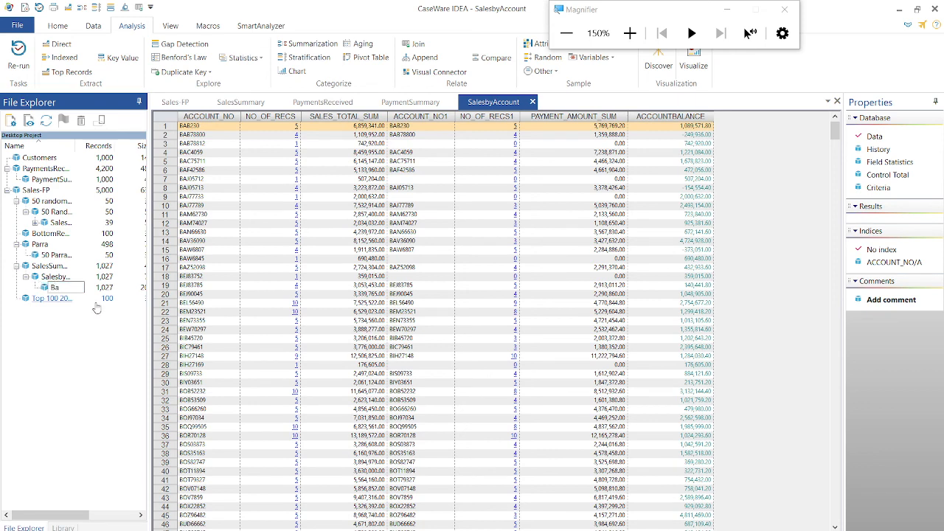
type("lanceandCreditSummary")
key("Return")
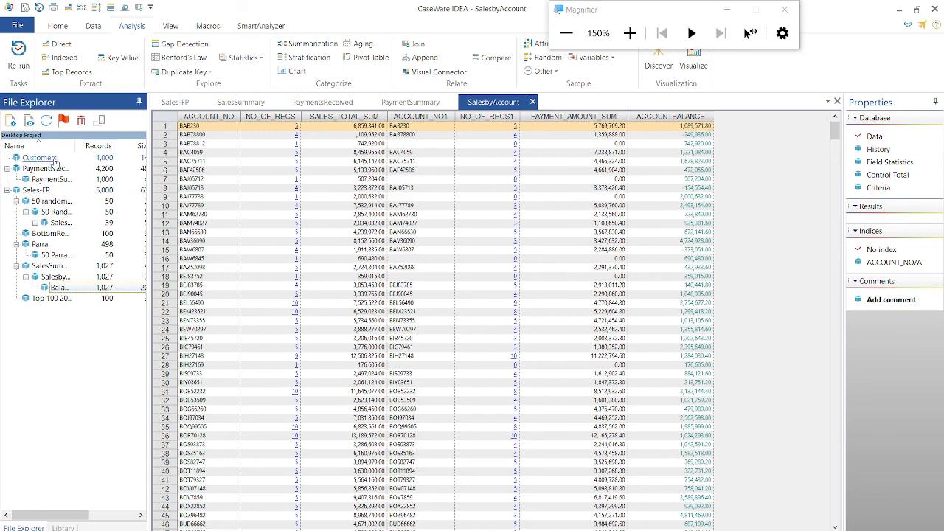
- Open the BalanceandCreditSummary database and examine its ACCOUNTBALANCE and CREDIT_LIMIT fields
left_click(53, 180)
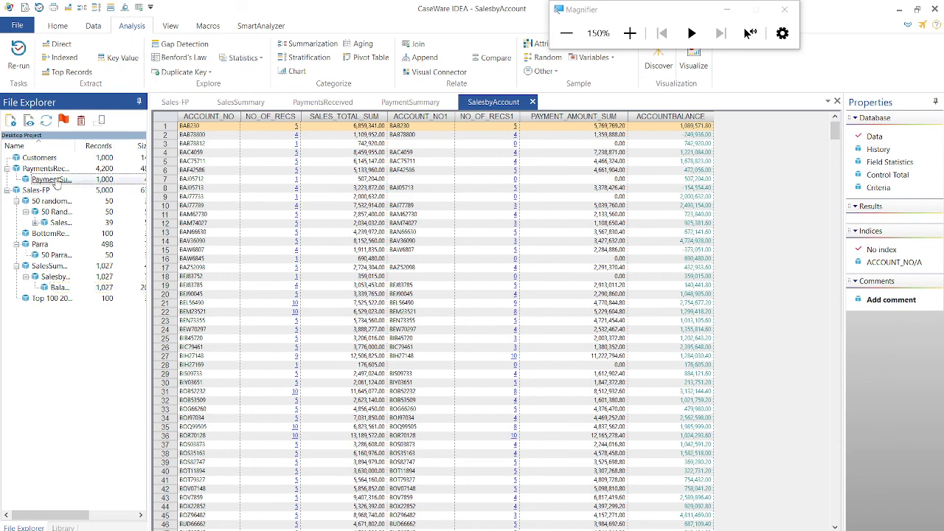
double_click(60, 289)
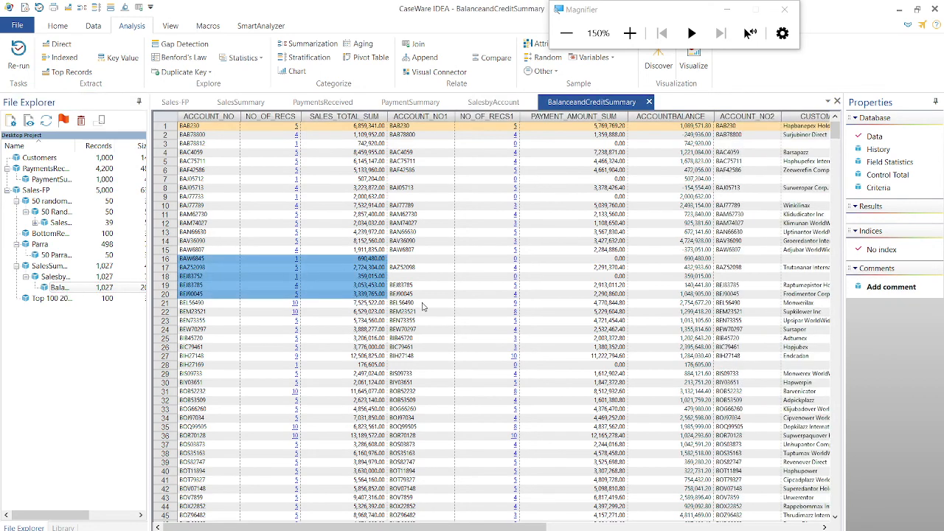
left_click(542, 251)
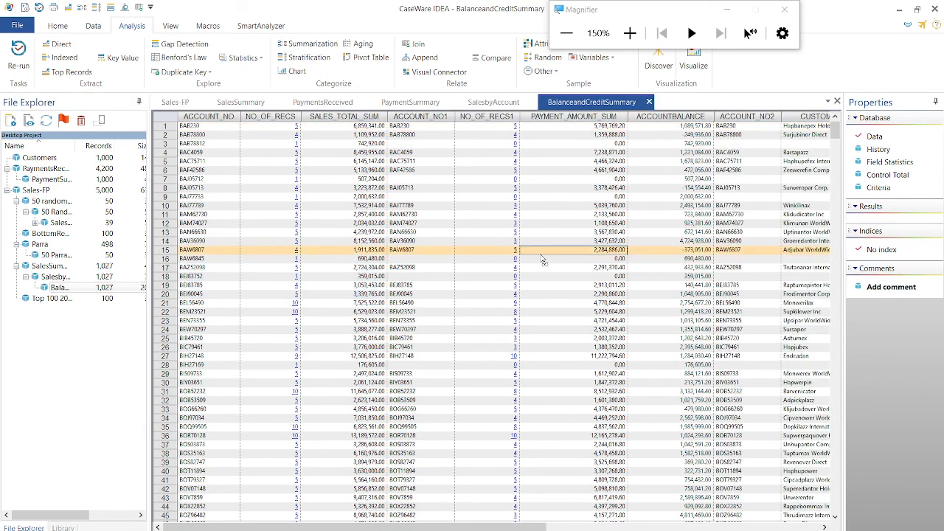
key("Right")
key("Right")
key("Right")
key("Right")
key("Right")
key("Right")
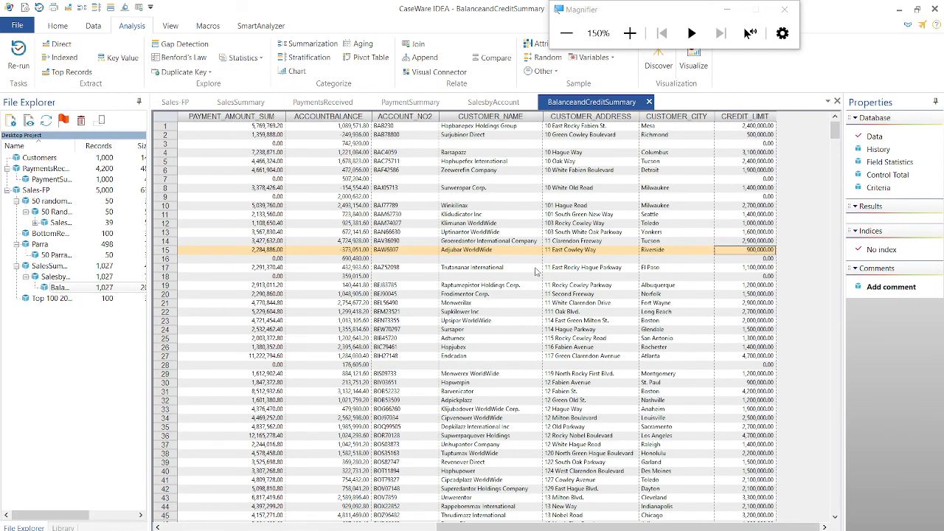
left_click(362, 233)
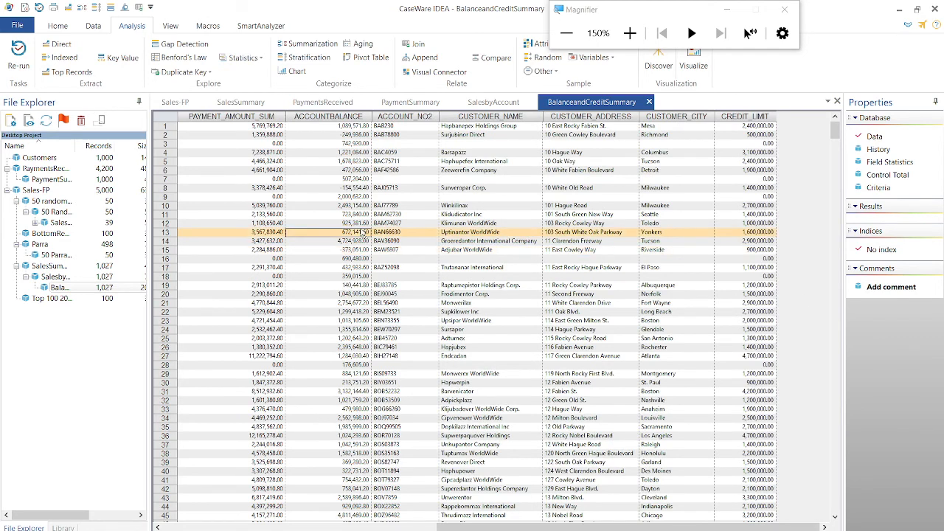
left_click(359, 126)
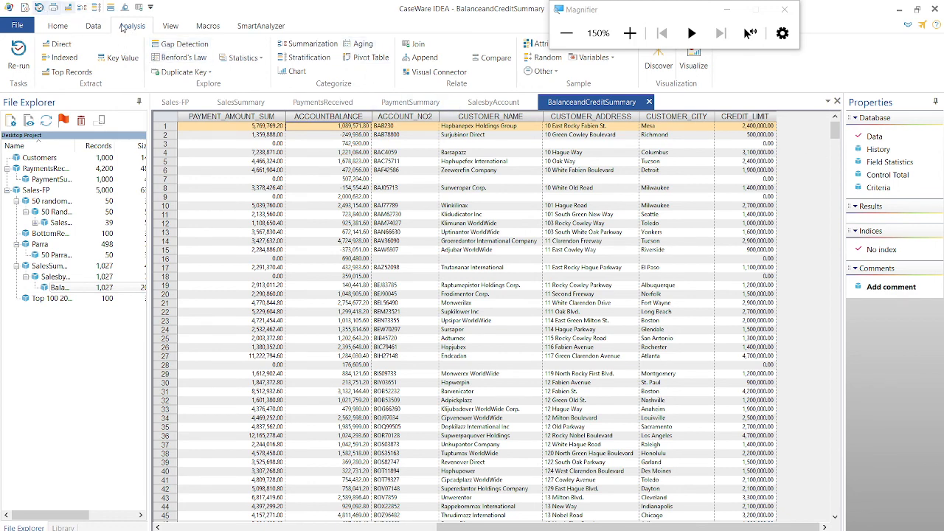
- Start appending a virtual numeric field named AVAILABLECREDIT with 2 decimals to the BalanceandCreditSummary database
left_click(94, 26)
left_click(164, 52)
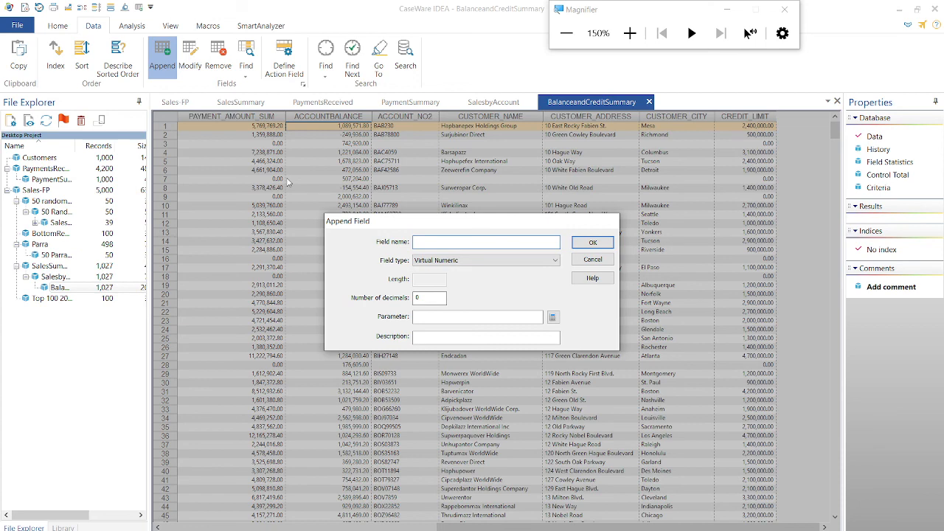
type("KCRE")
type("\\\\\\\\\\\\\\")
key("BackSpace")
key("BackSpace")
key("BackSpace")
key("BackSpace")
key("BackSpace")
key("BackSpace")
key("BackSpace")
key("BackSpace")
key("BackSpace")
key("BackSpace")
key("BackSpace")
key("BackSpace")
key("BackSpace")
key("BackSpace")
key("BackSpace")
key("BackSpace")
key("BackSpace")
key("BackSpace")
key("BackSpace")
key("BackSpace")
type("AVAILABLECREDIT")
key("Tab")
key("Tab")
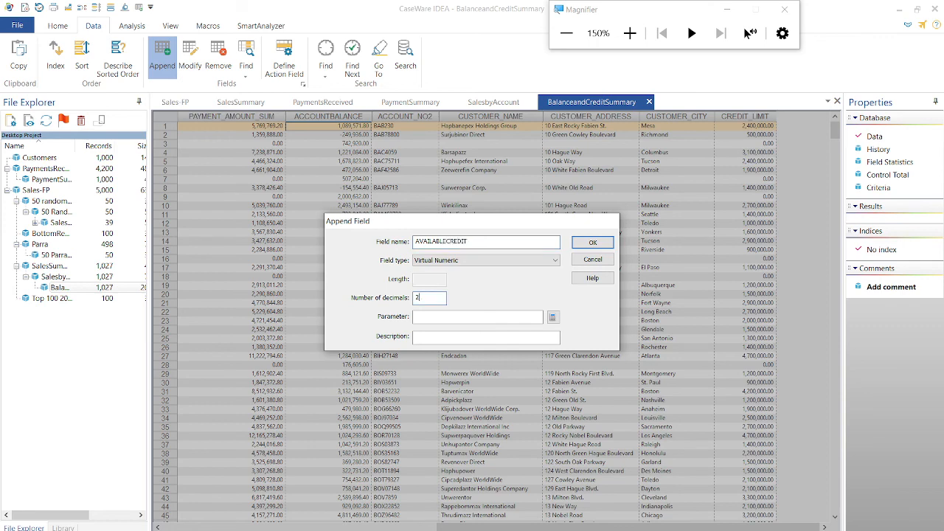
- Define the field's equation as CREDIT_LIMIT - ACCOUNTBALANCE and append the field
left_click(552, 318)
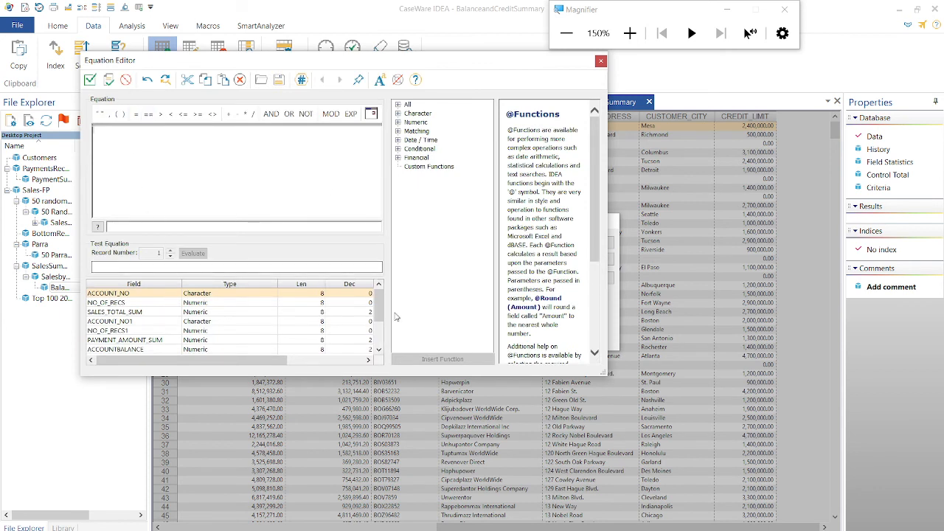
left_click(380, 346)
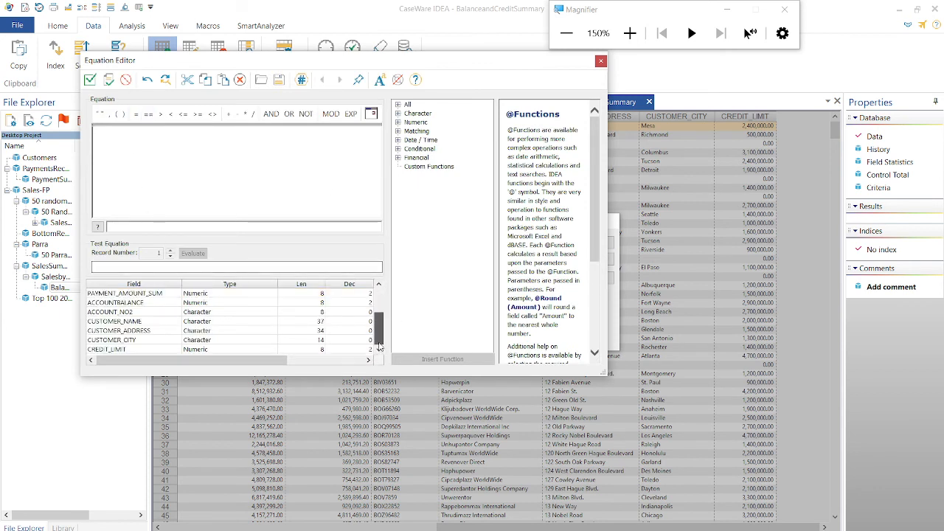
double_click(244, 349)
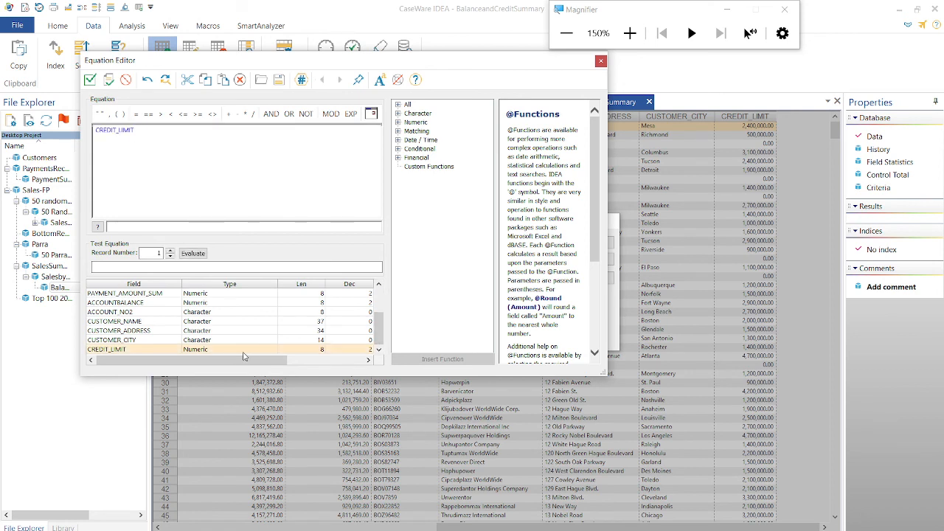
type("-")
double_click(144, 304)
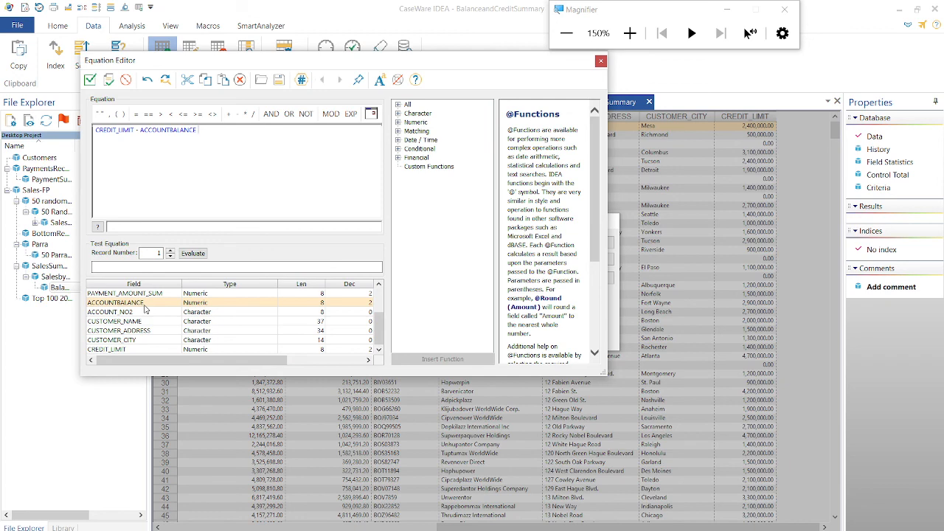
left_click(90, 79)
left_click(592, 243)
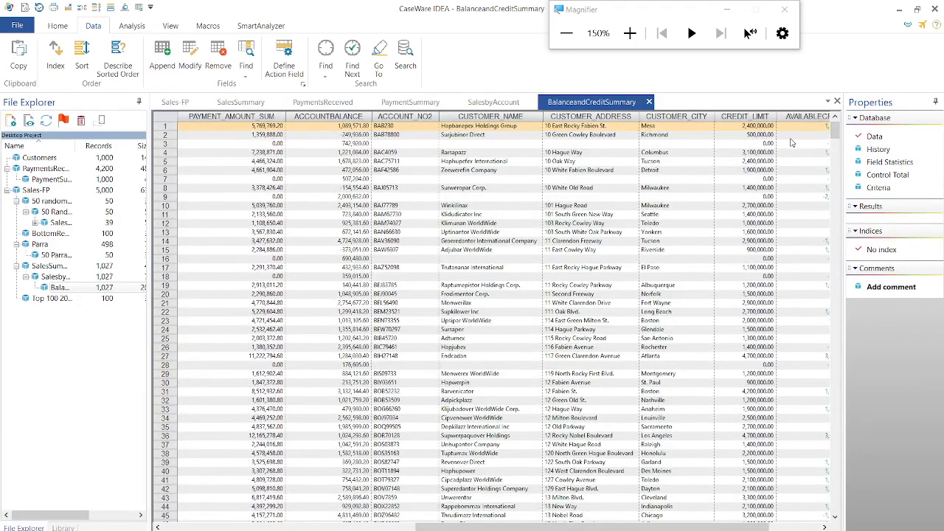
- Examine the AVAILABLECREDIT values, including the one for record 3
left_click(749, 375)
key("Right")
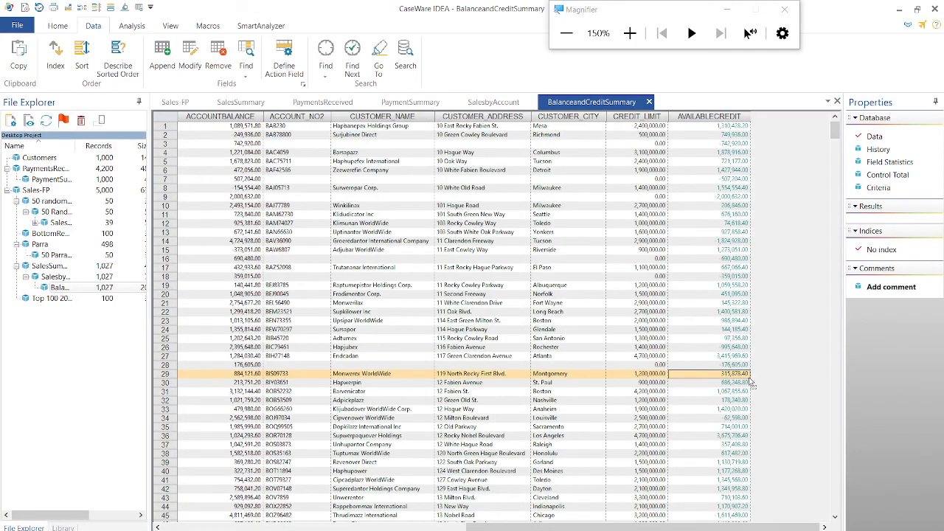
left_click(727, 145)
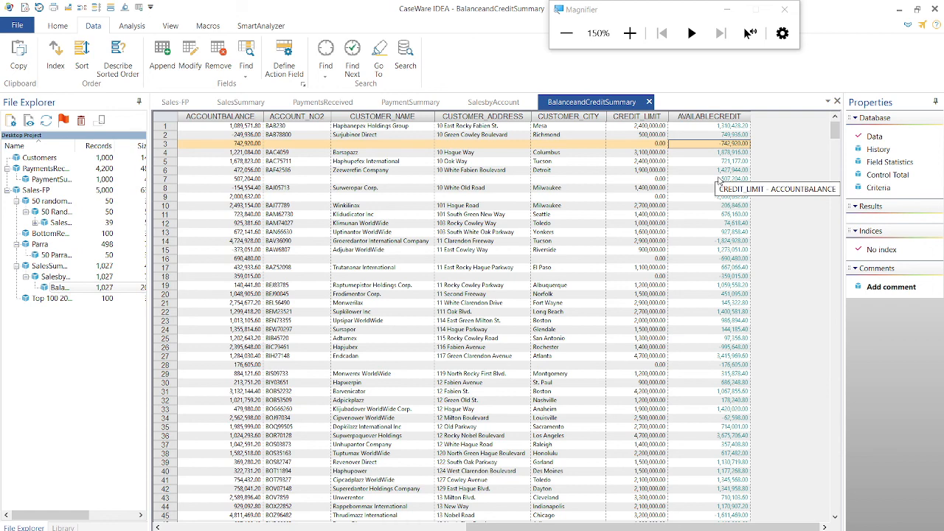
- Inspect record 7 across its fields, from ACCOUNT_NO through to AVAILABLECREDIT
left_click(585, 180)
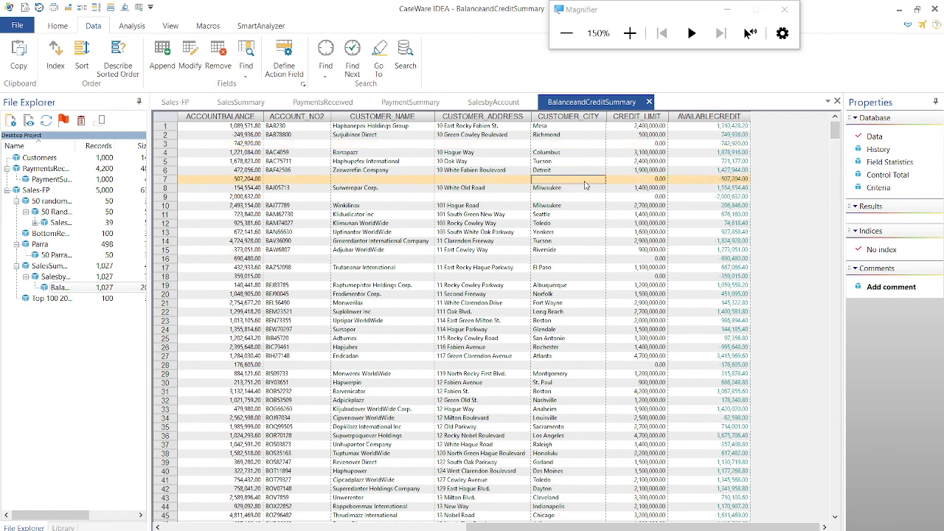
key("Left")
key("Left")
key("Left")
key("Left")
key("Left")
key("Left")
key("Left")
key("Left")
key("Left")
key("Left")
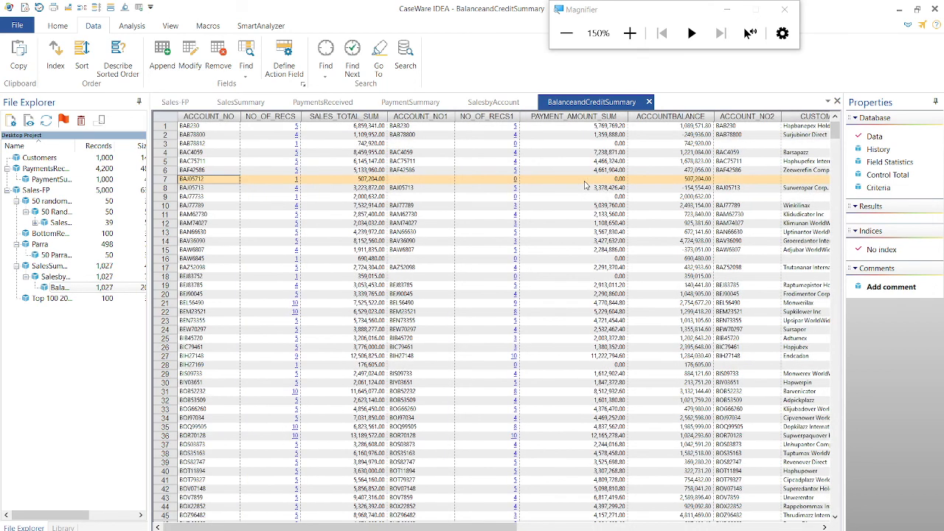
key("Right")
key("Right")
key("Right")
key("Right")
key("Right")
key("Right")
key("Right")
key("Right")
key("Right")
key("Right")
key("Right")
key("Right")
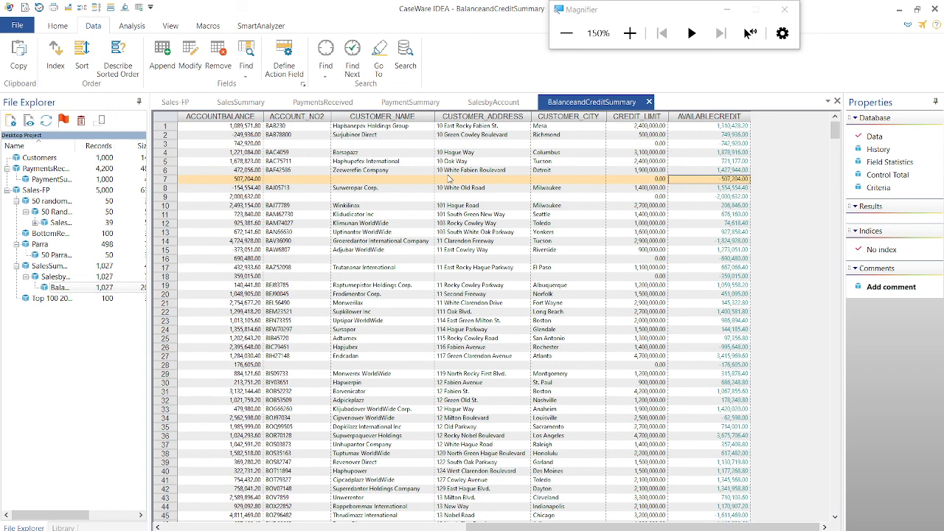
- View the CREDIT_LIMIT and AVAILABLECREDIT field definitions in Field Manipulation and close it without saving changes
double_click(647, 181)
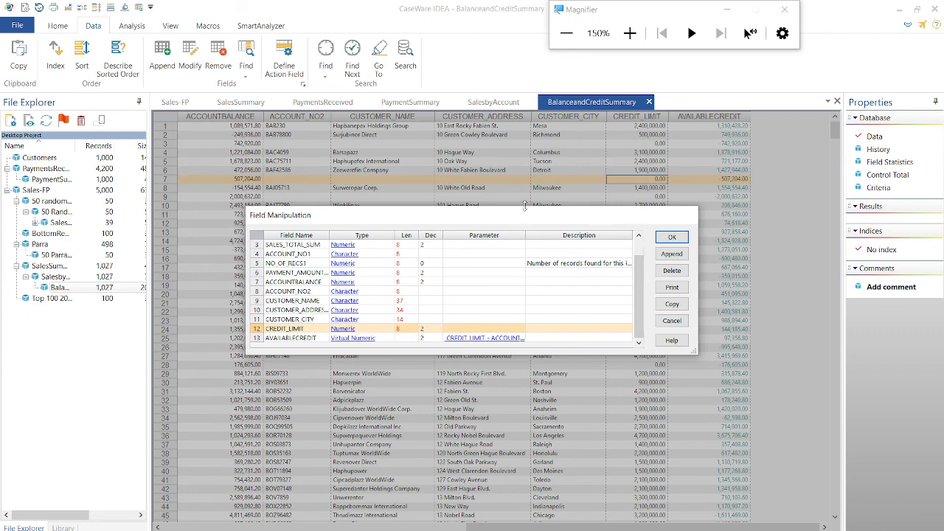
left_click_drag(528, 218, 679, 173)
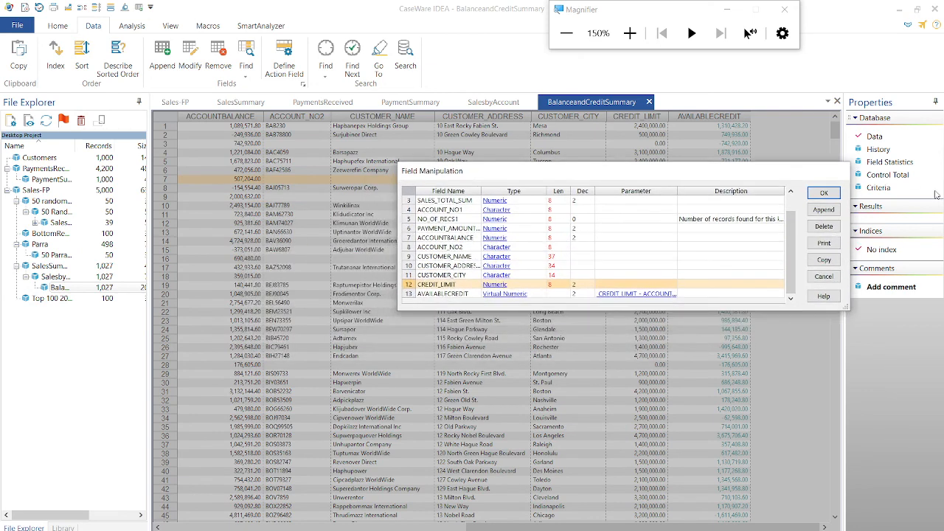
left_click(823, 277)
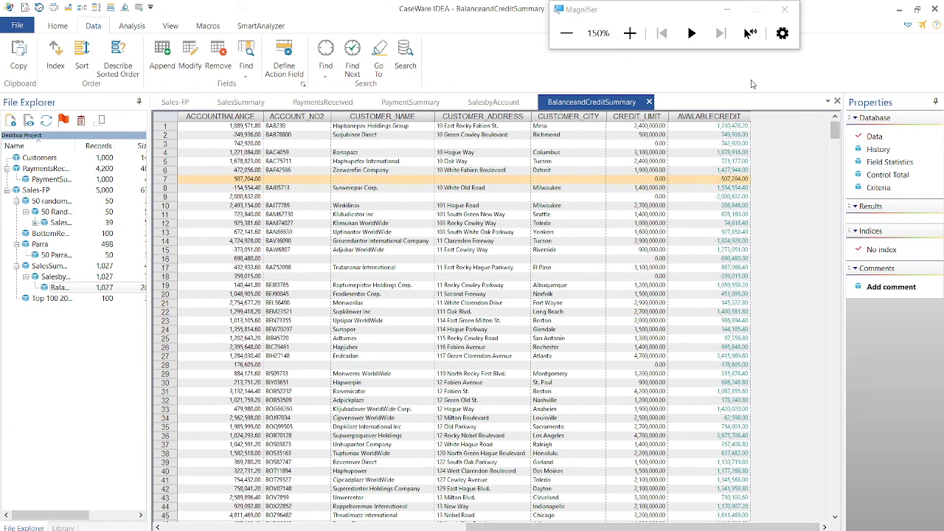
key("alt+Tab")
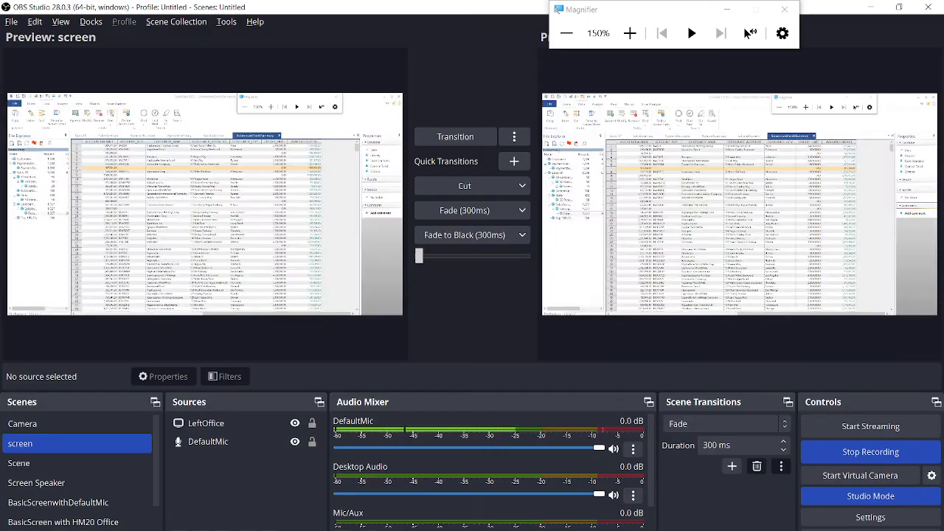